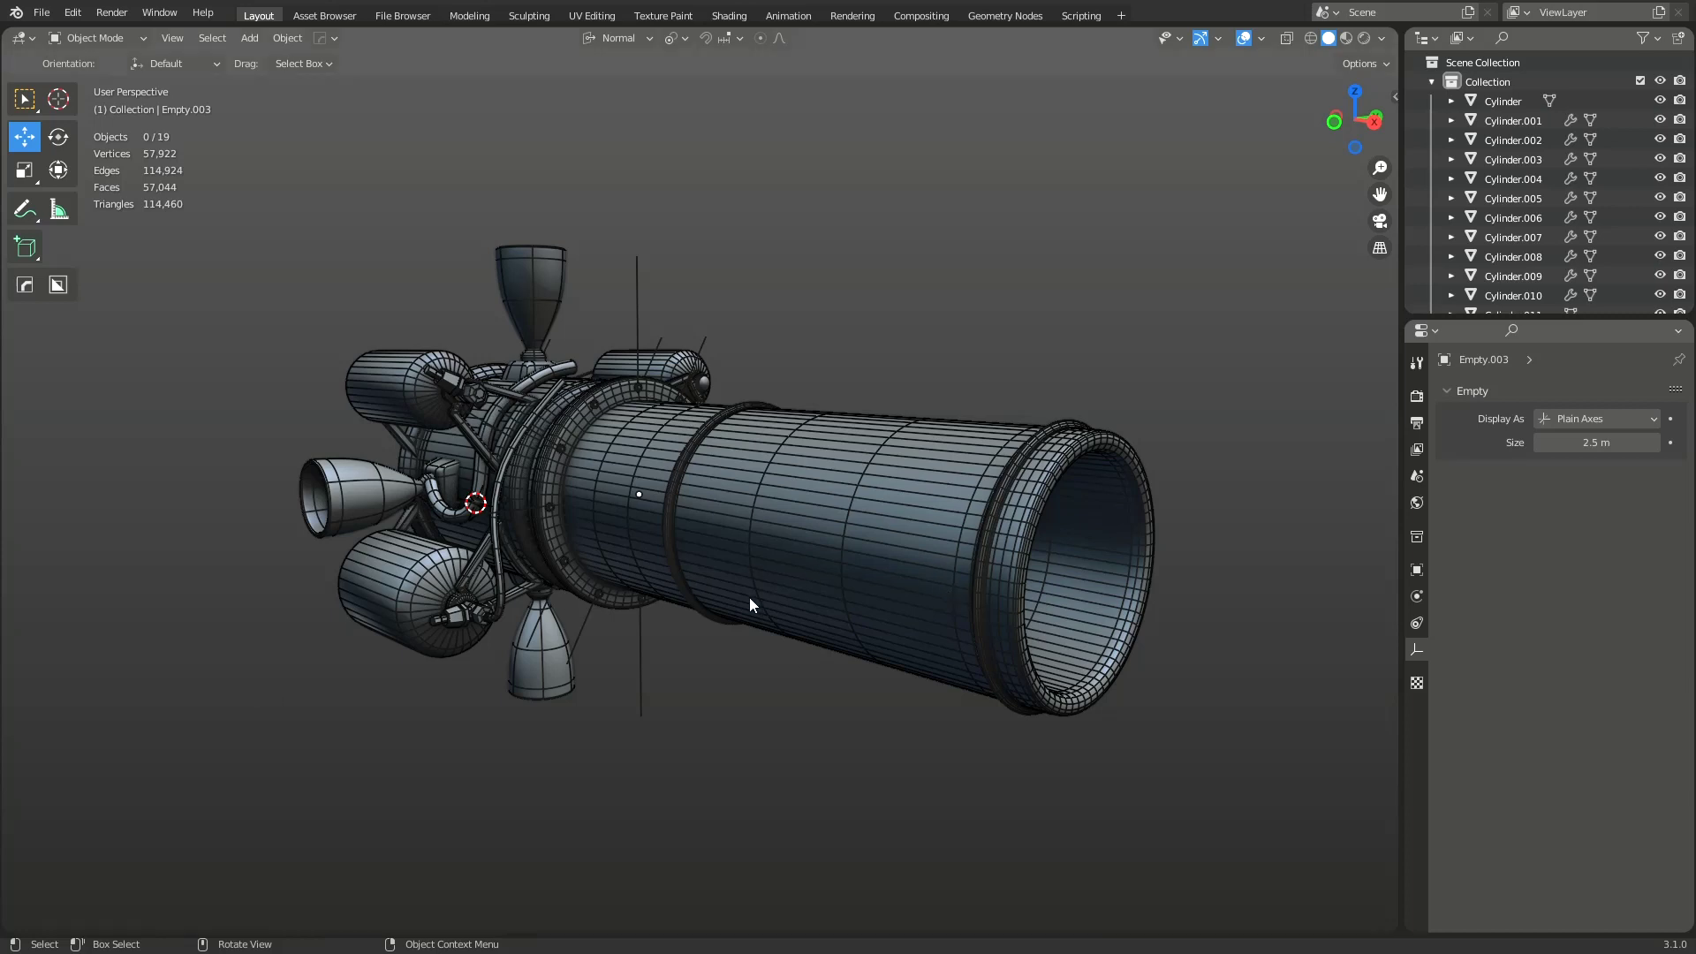
Step: Duplicate all spaceship parts and place the copy to the left of the original
middle_drag(749, 598, 788, 618)
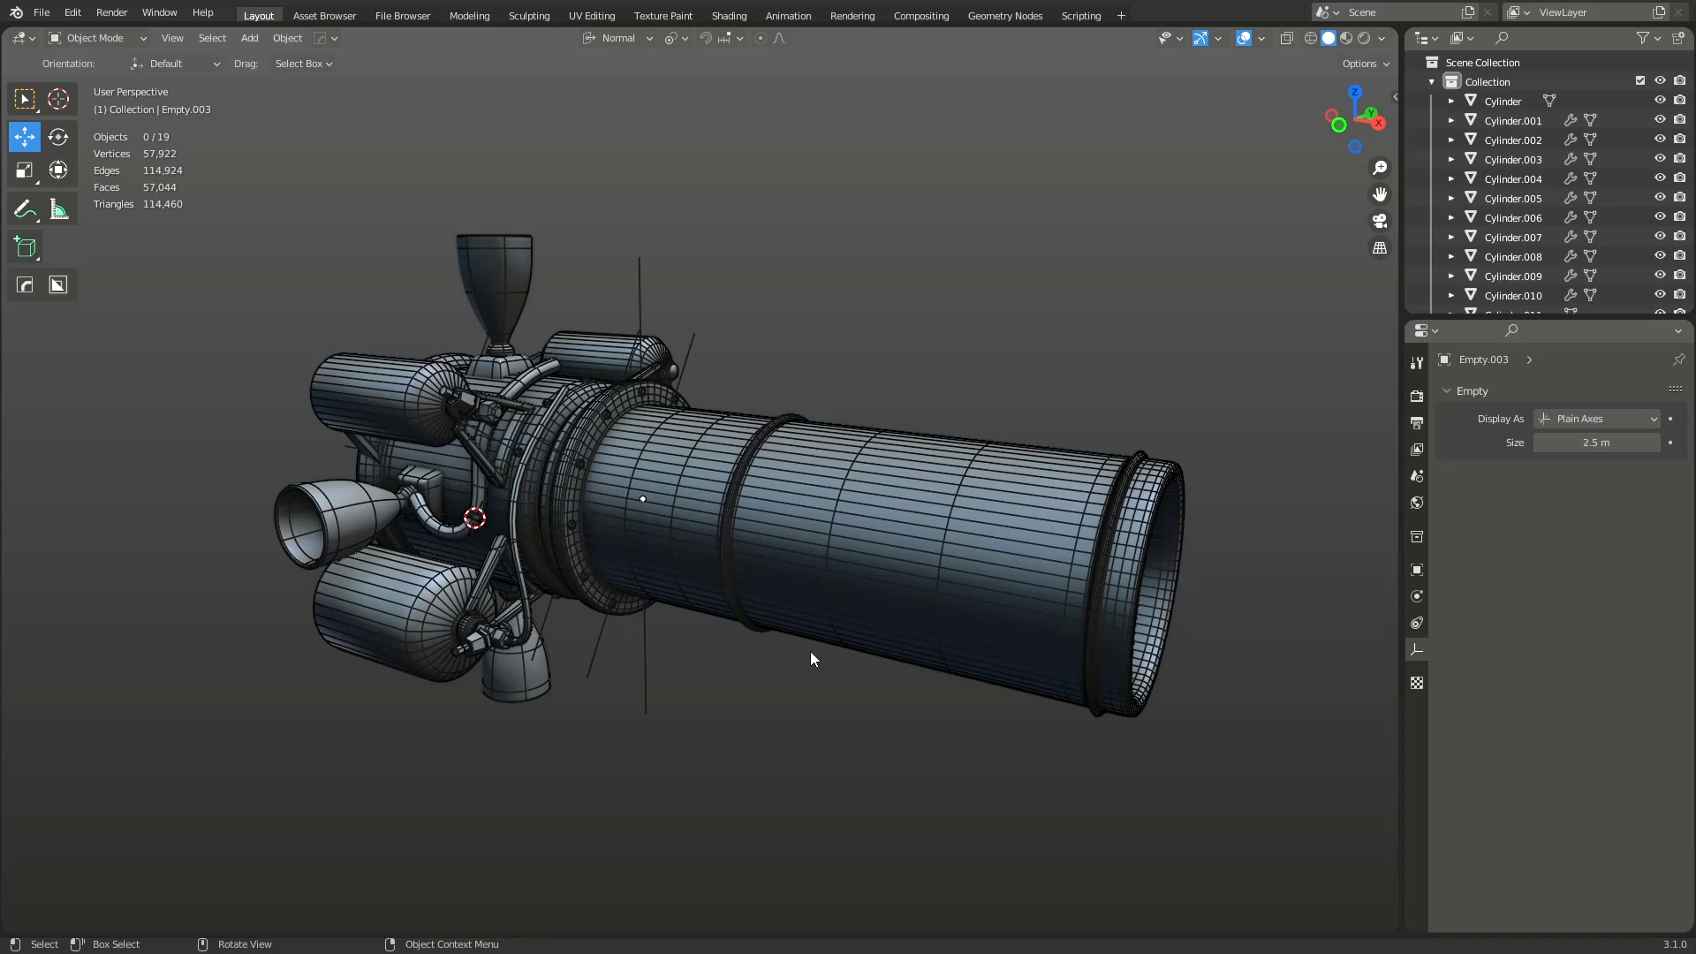
scroll(813, 640, down, 2)
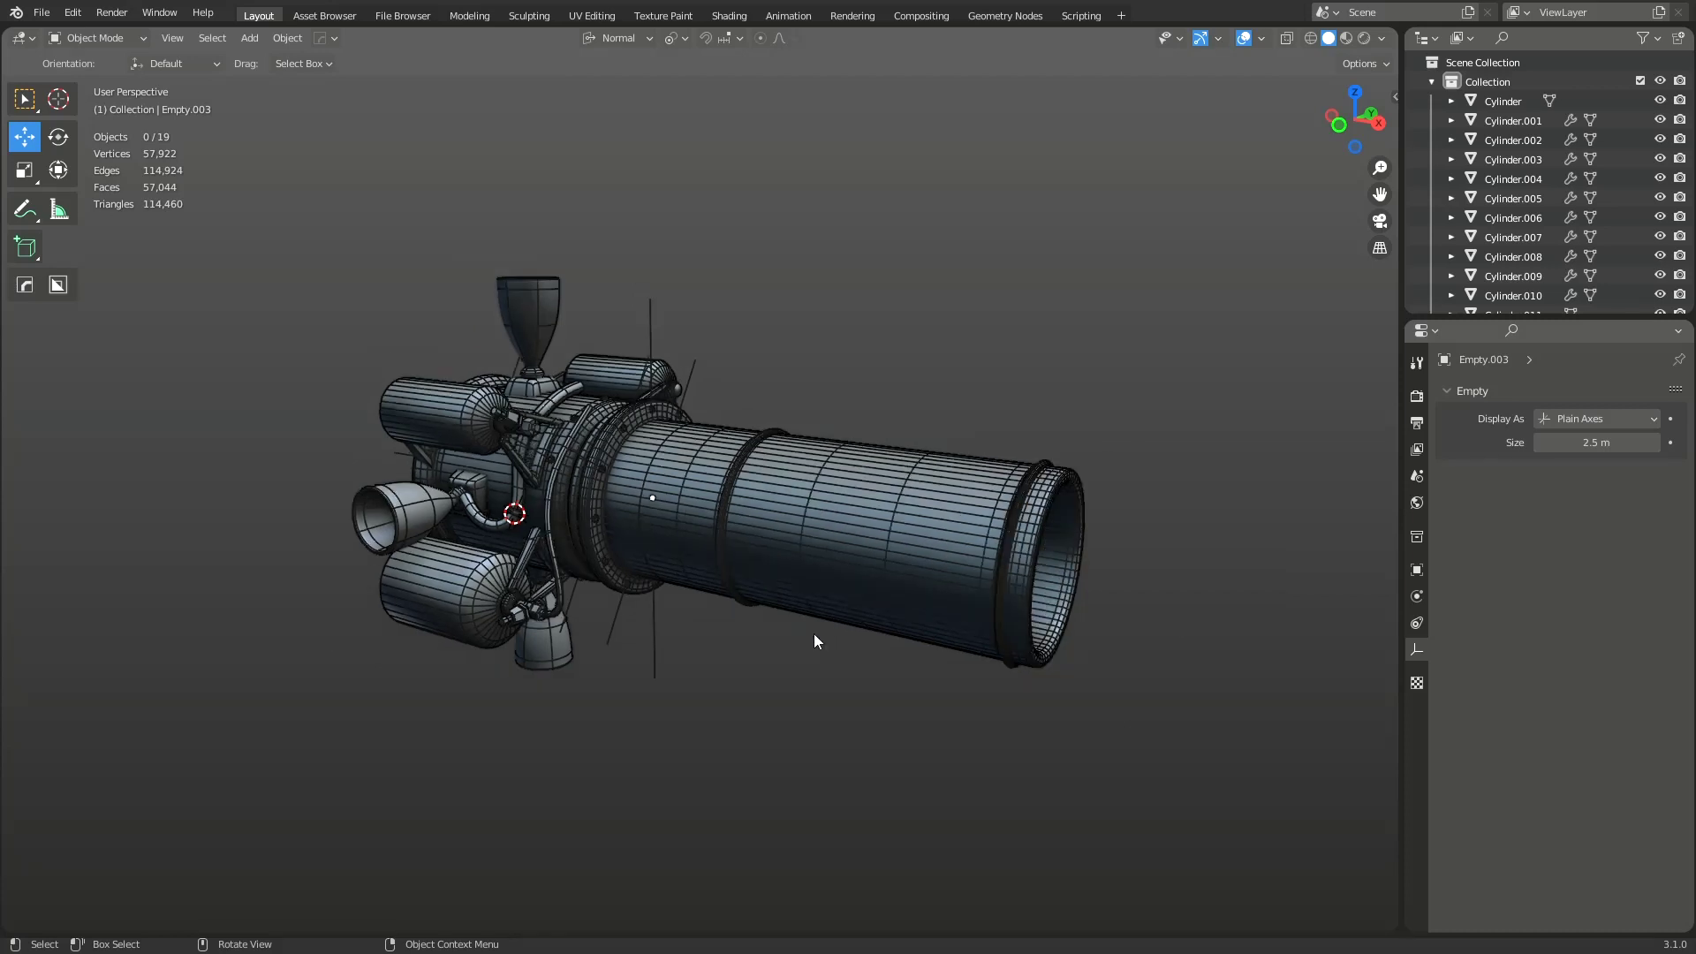
scroll(813, 634, down, 3)
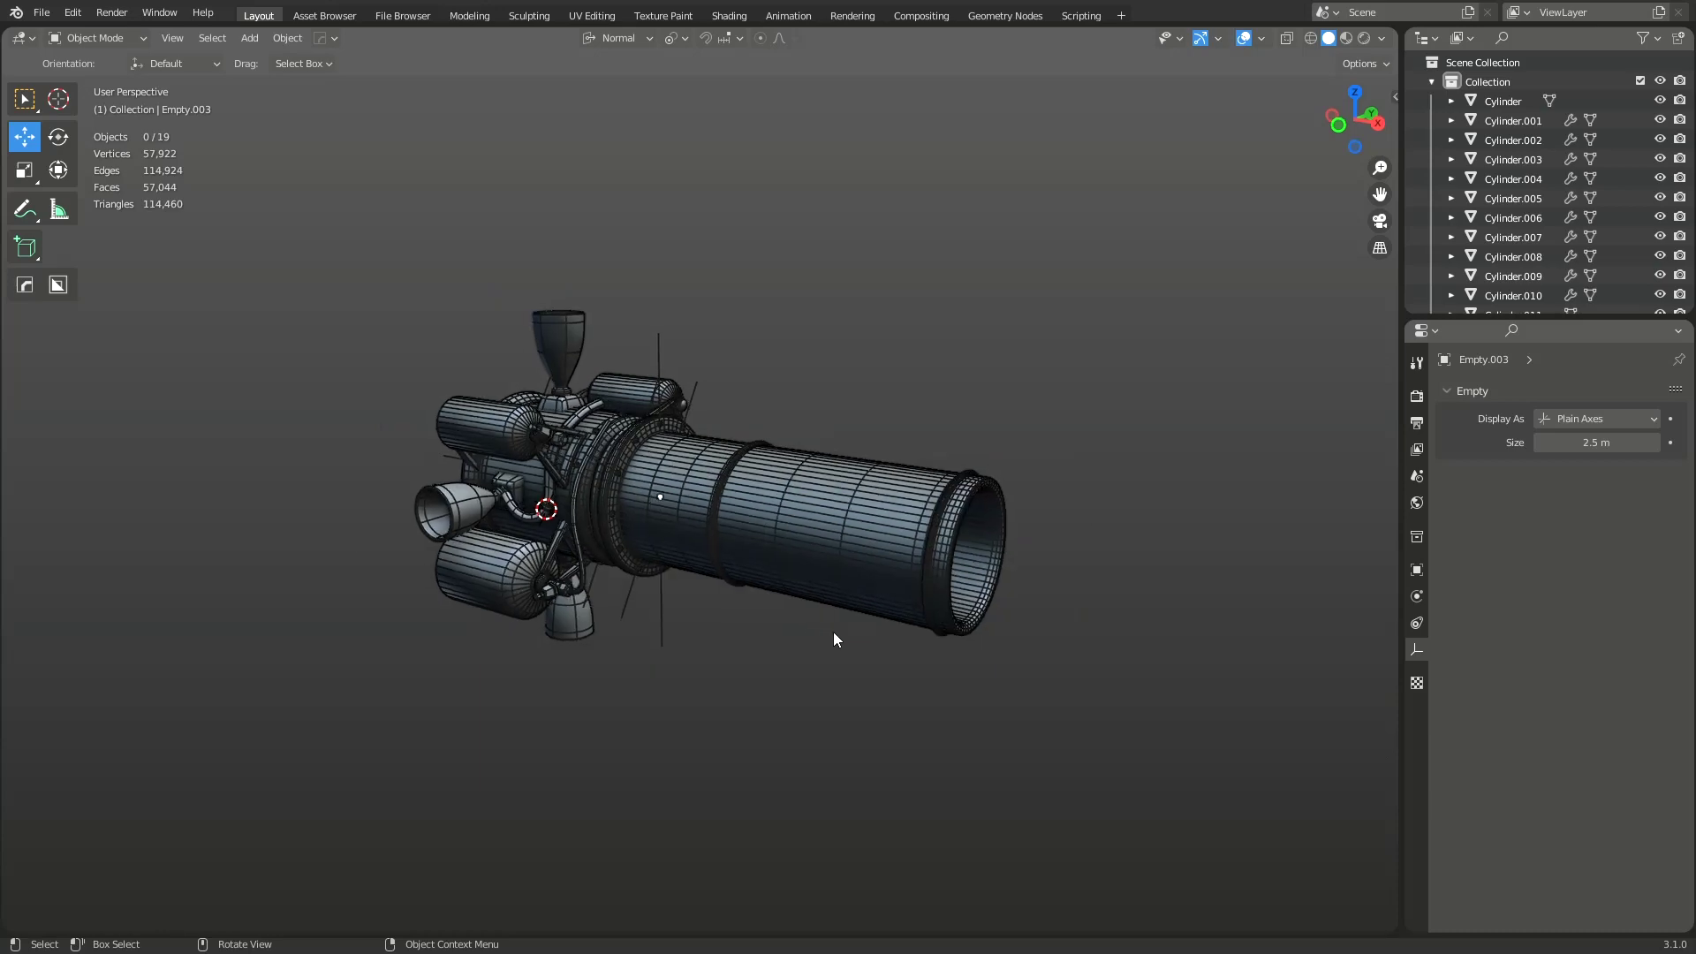
middle_drag(834, 633, 919, 632)
key(a)
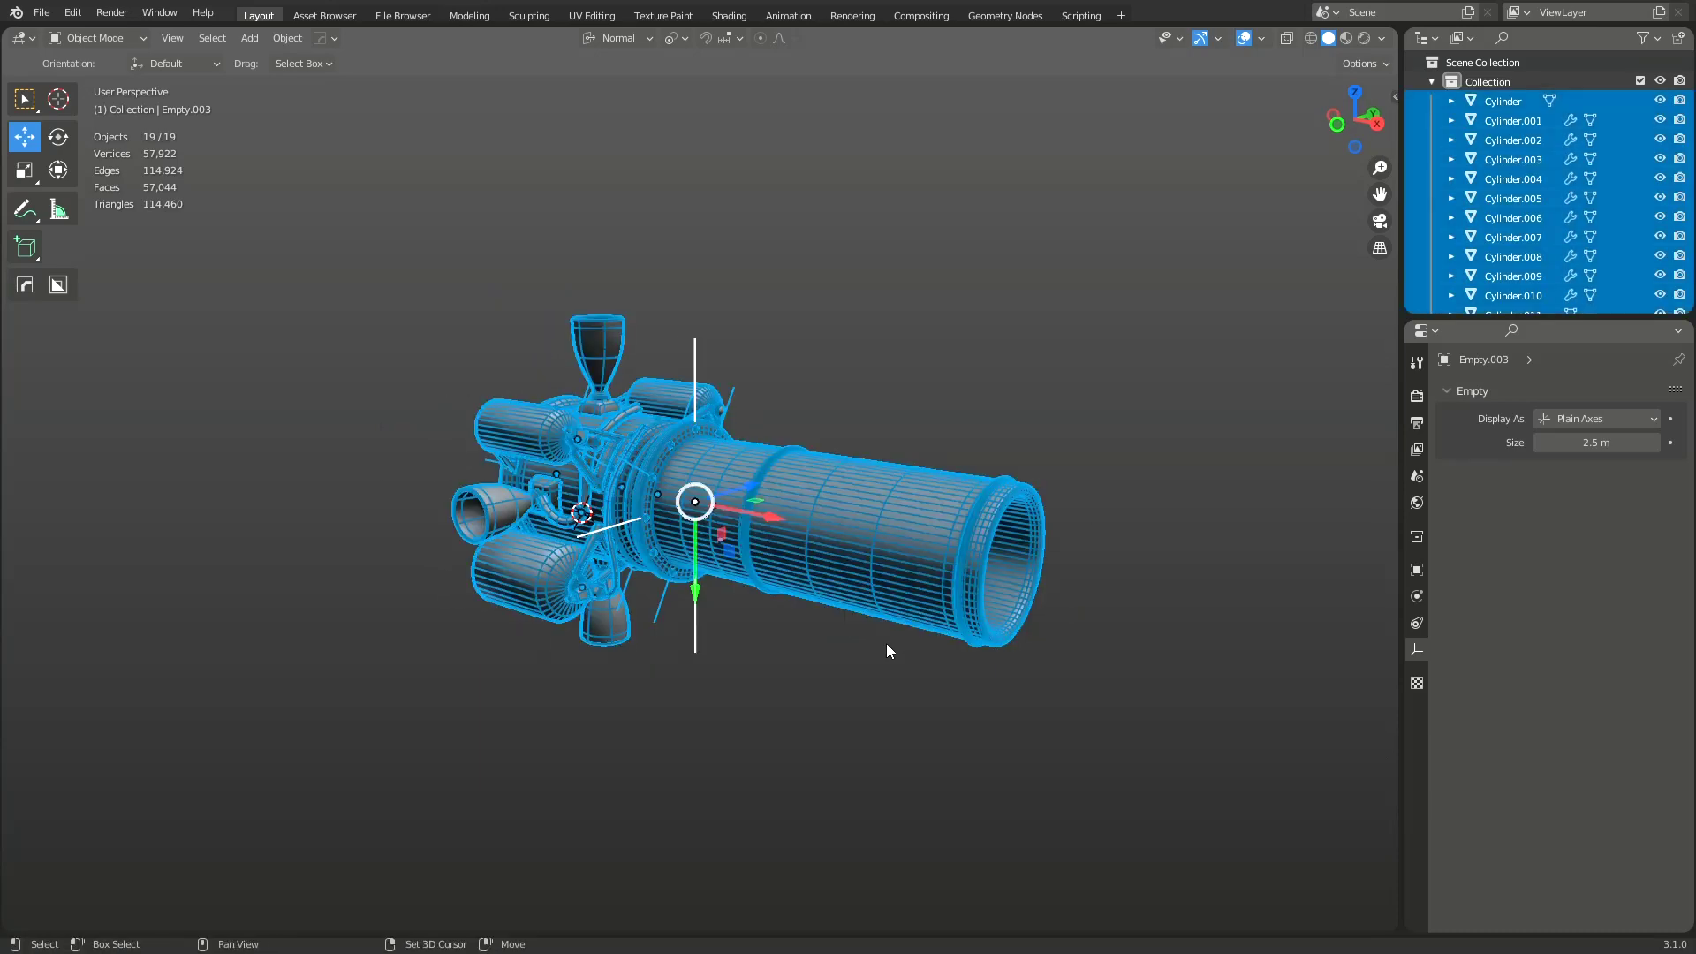
key(shift+d)
click(217, 594)
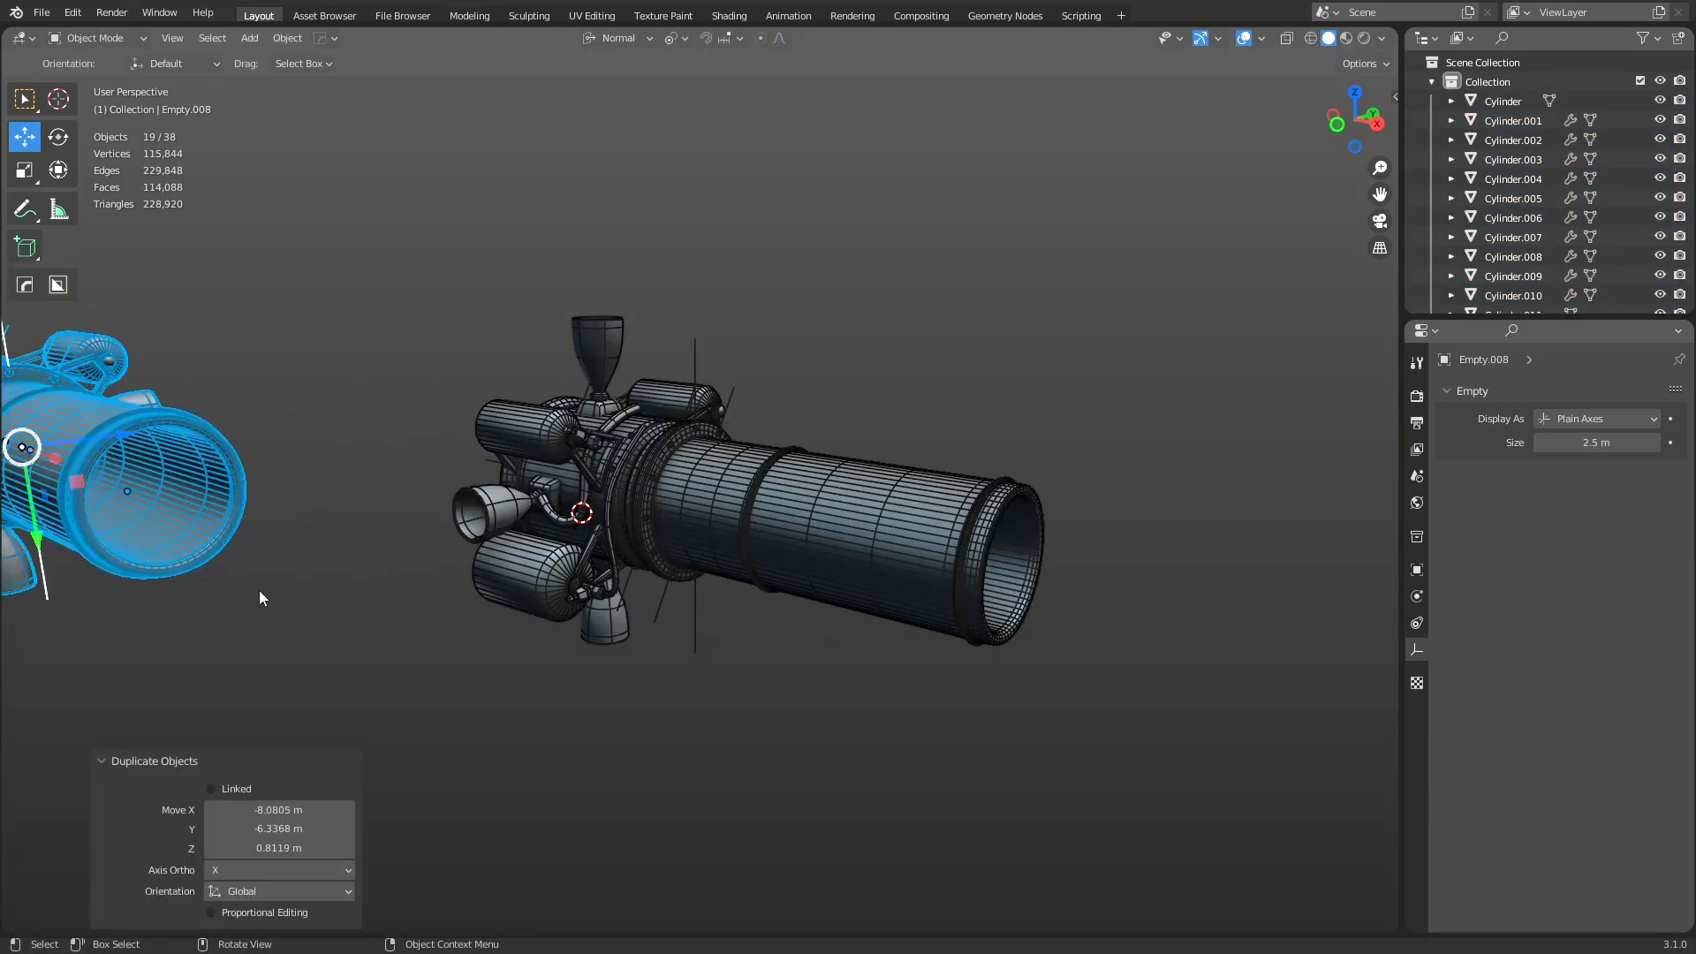
middle_drag(263, 597, 494, 488)
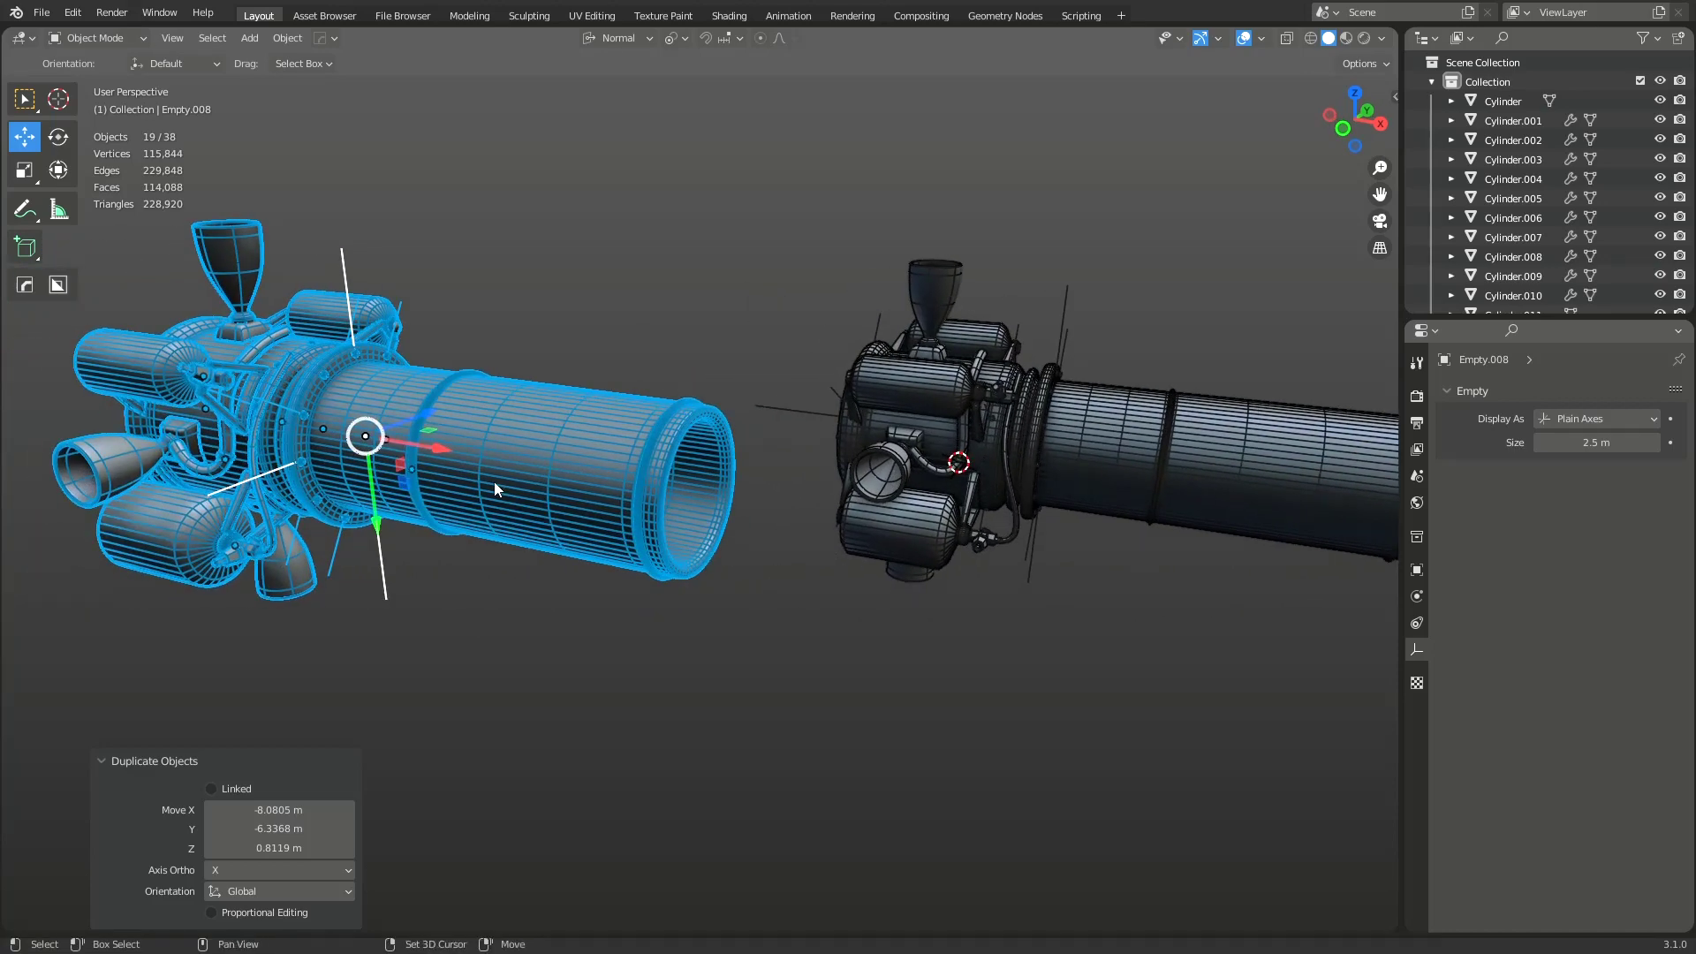
Step: With the copy's main cylinder active, convert the copy's selected parts to mesh
click(501, 483)
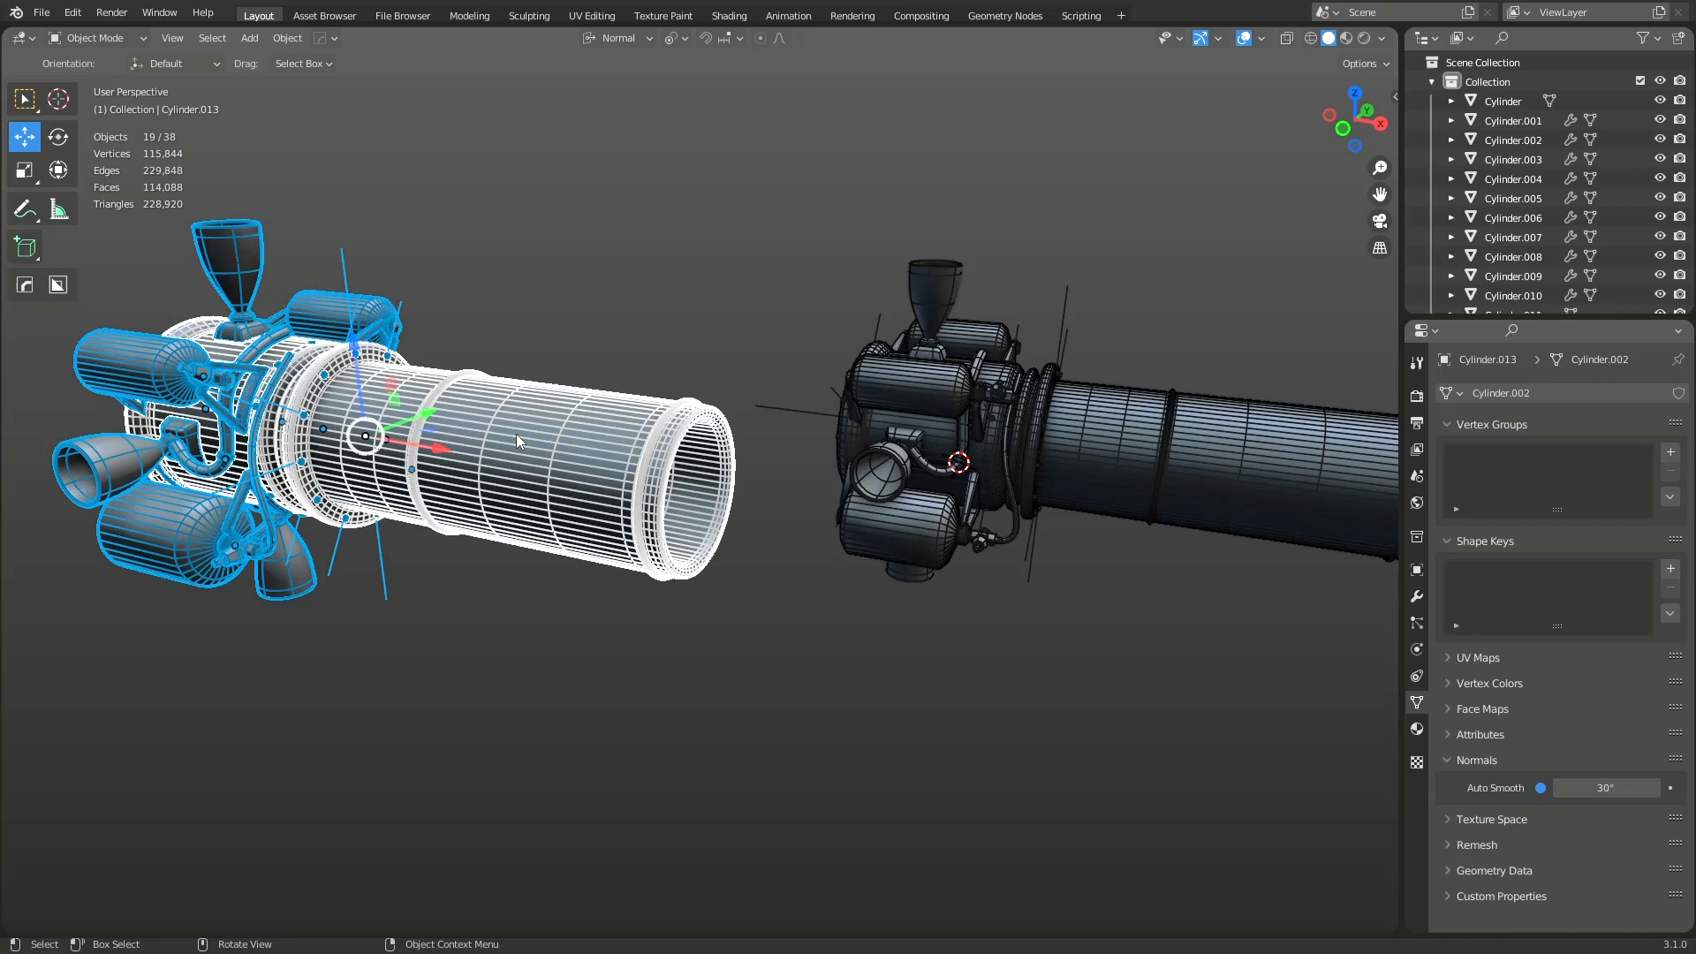
right_click(591, 395)
mouse_move(587, 384)
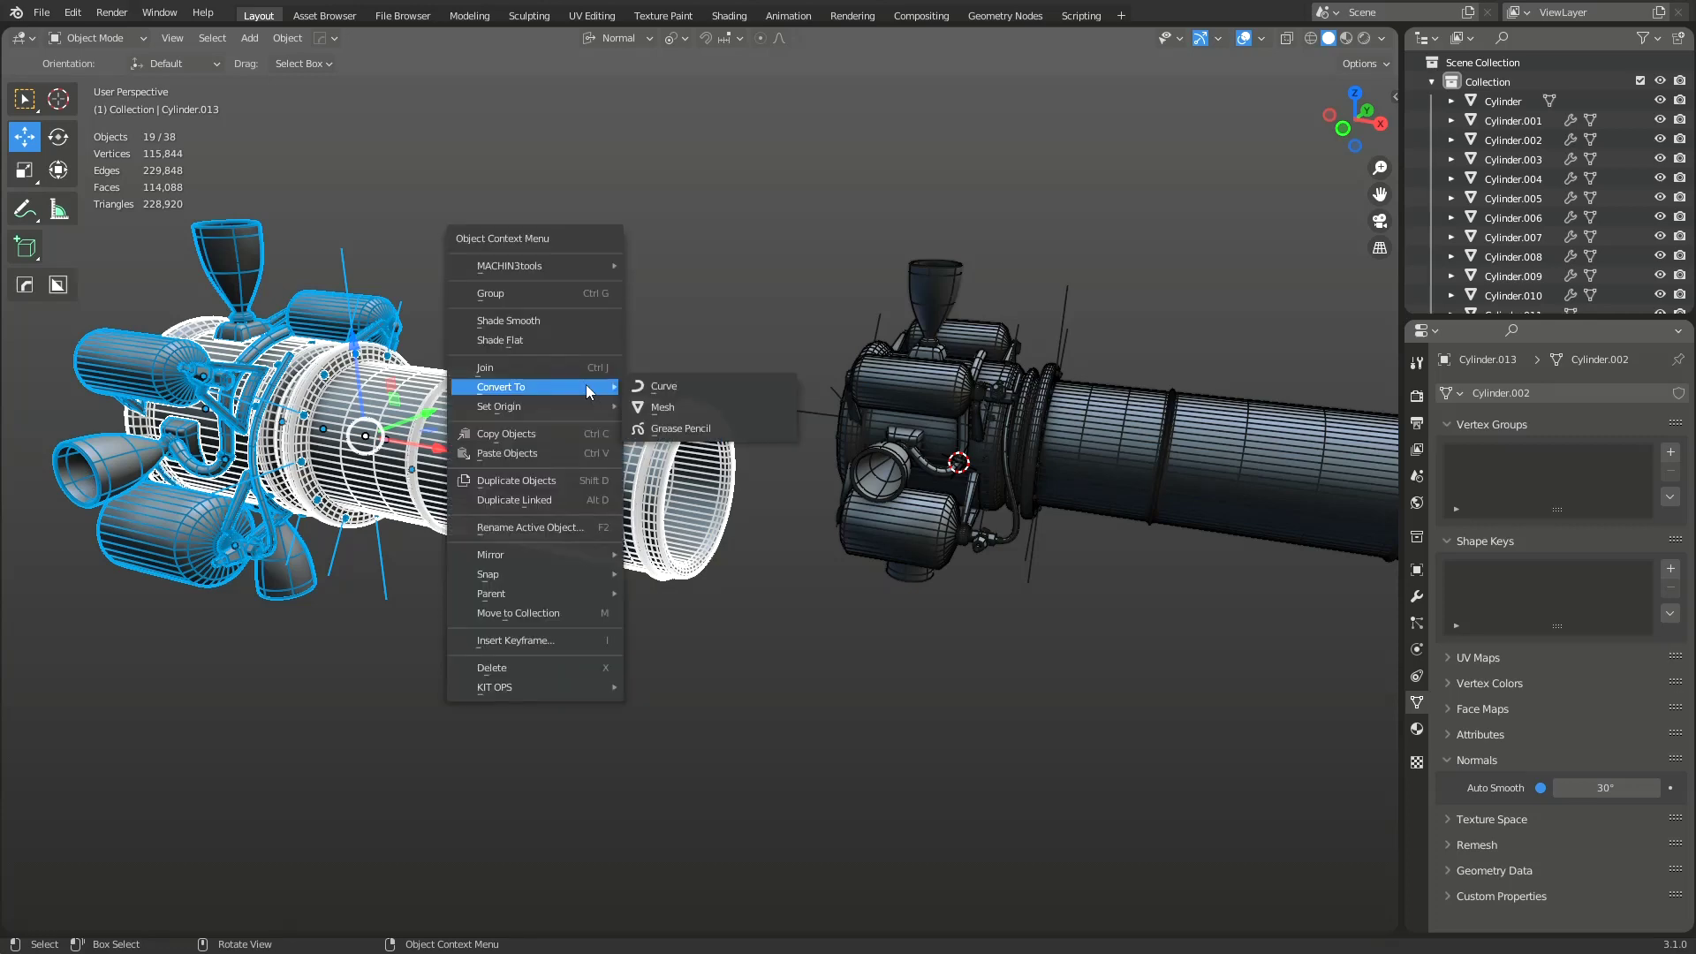
click(704, 410)
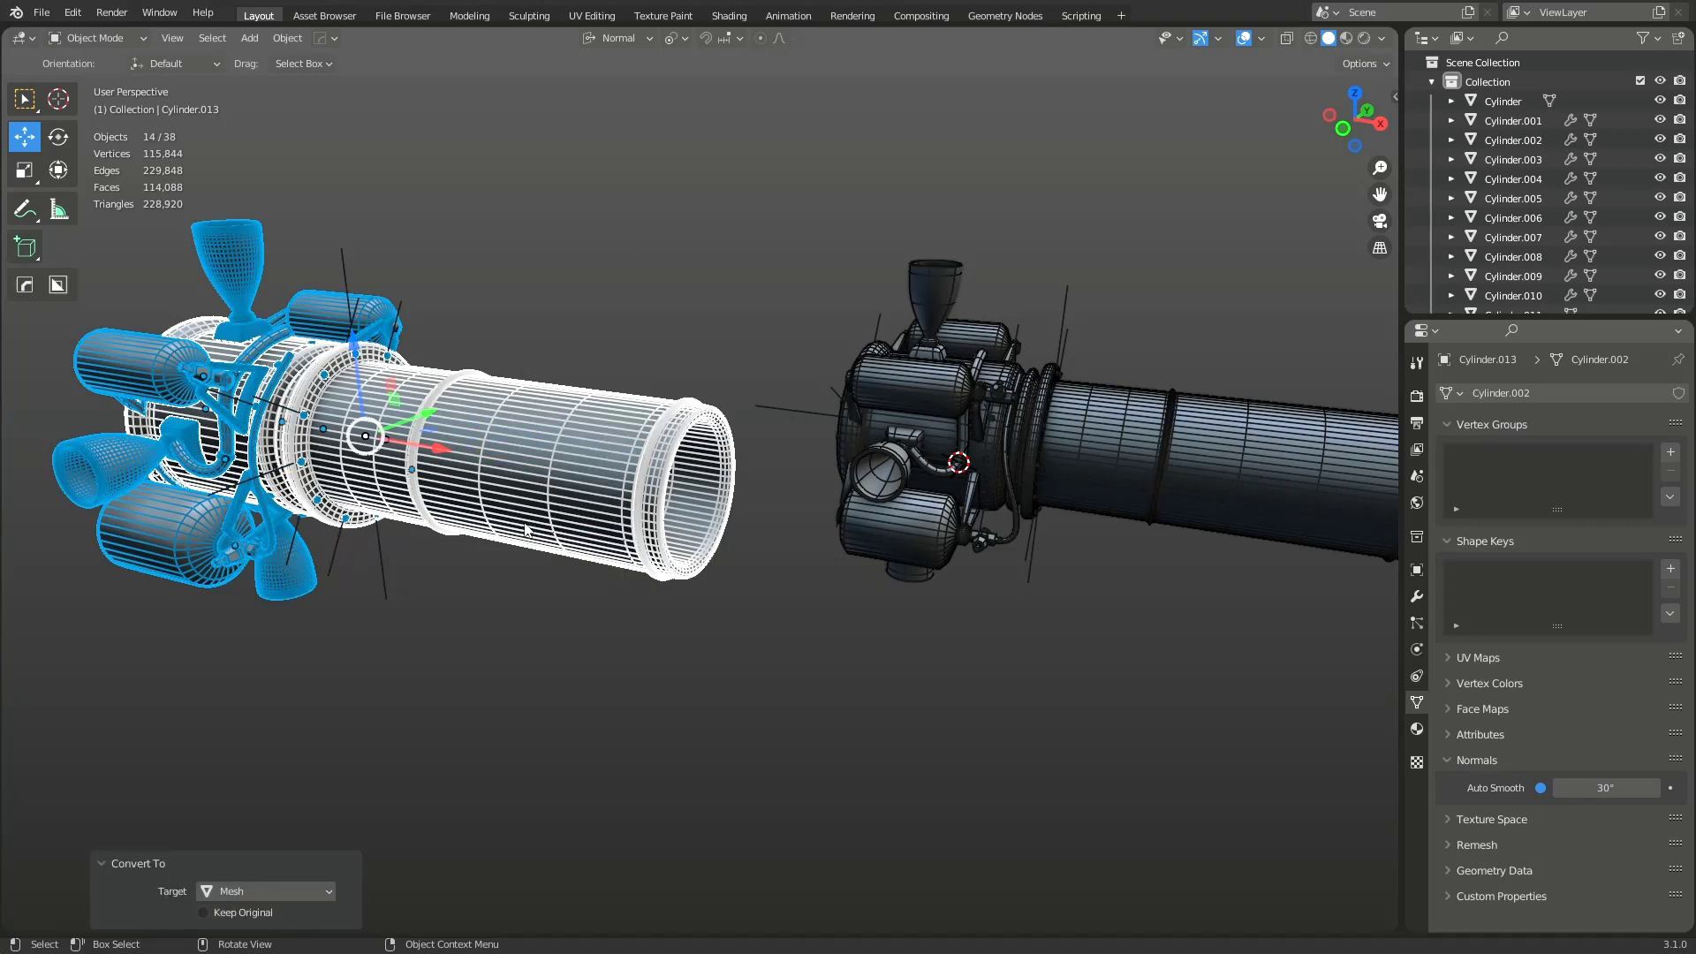
click(566, 496)
key(ctrl+z)
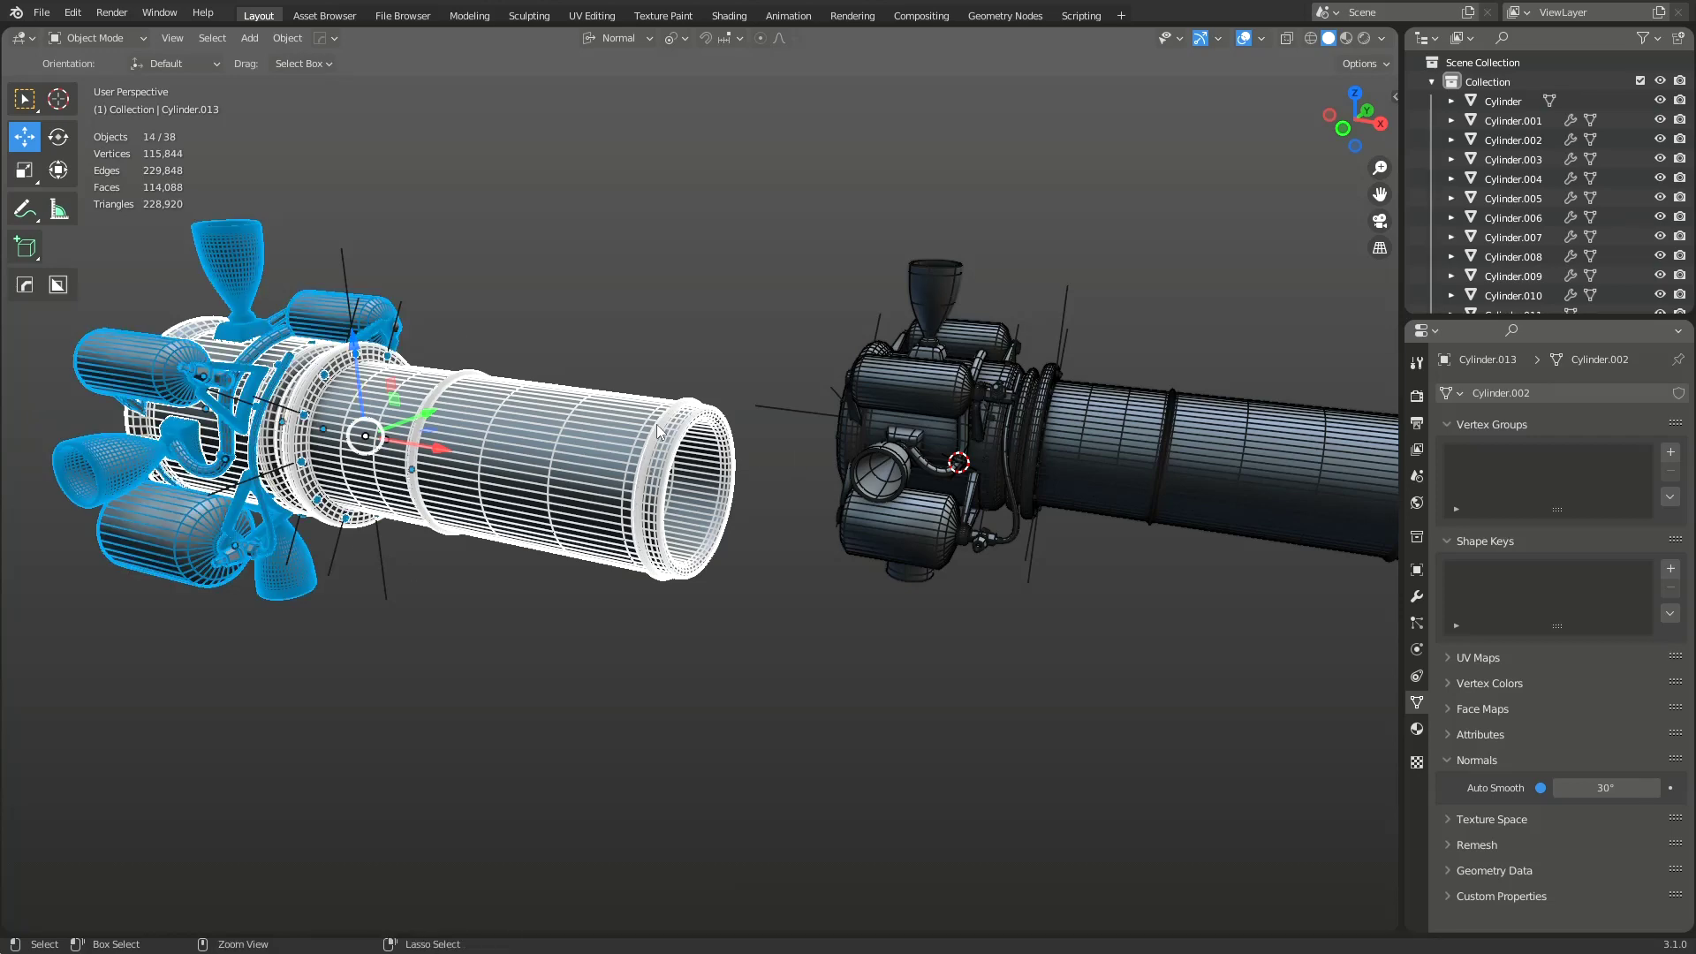
Step: Join the copy's parts into the main cylinder and move it up and left
key(ctrl+j)
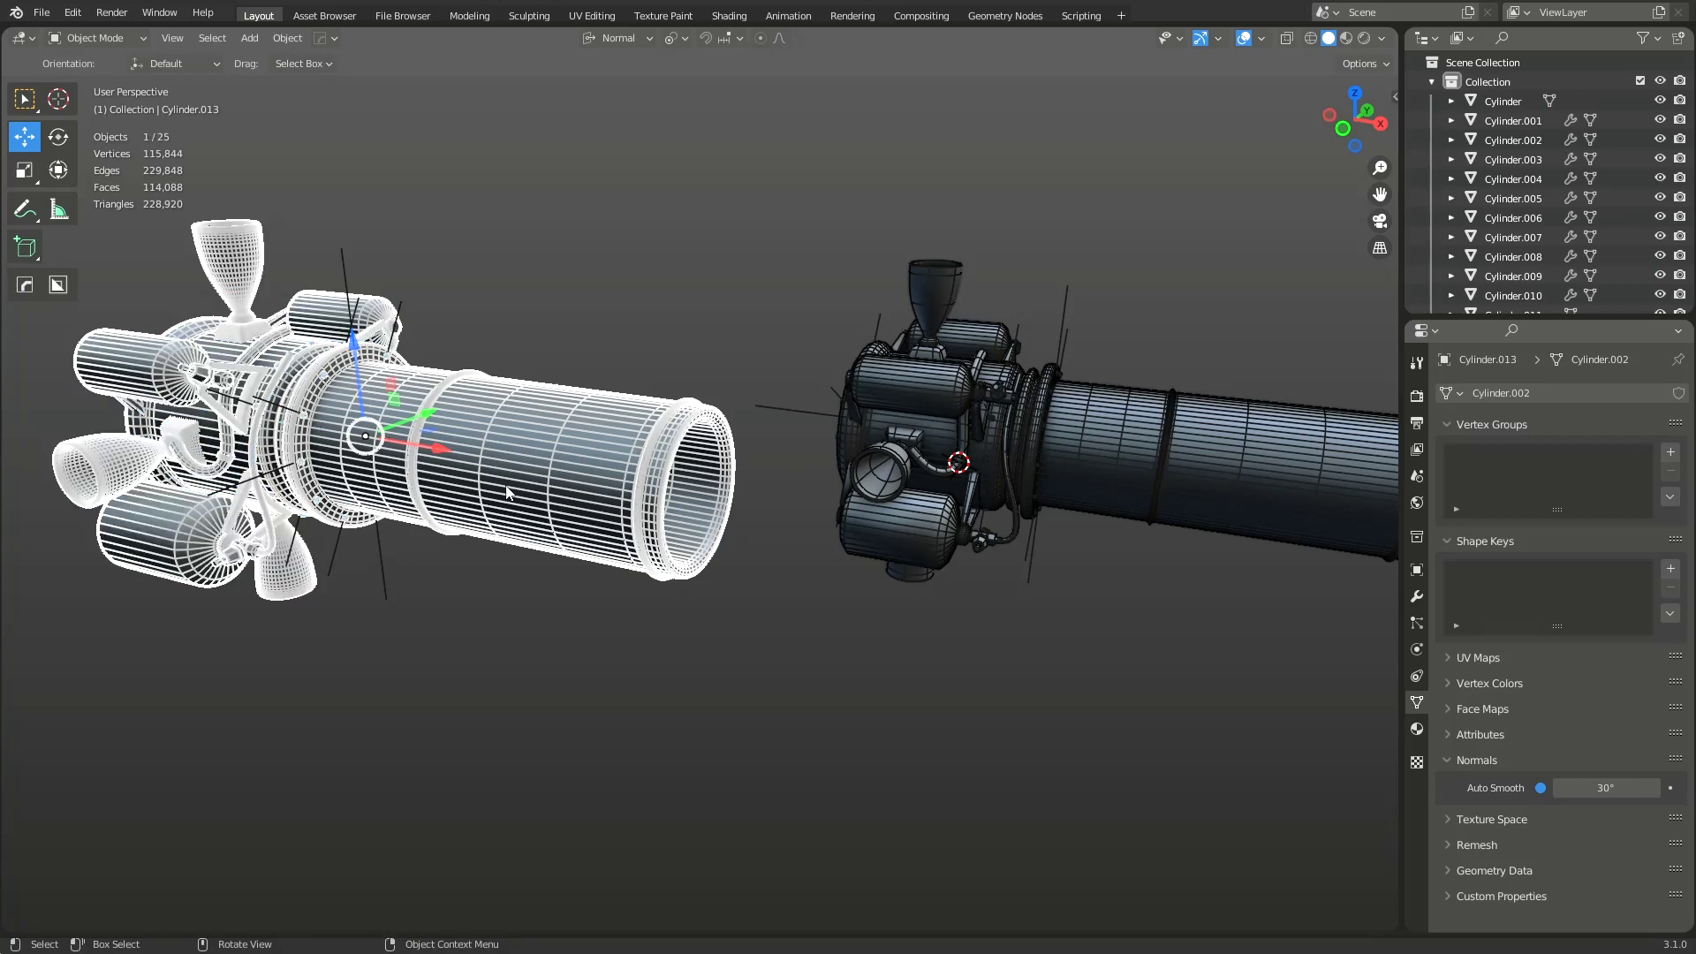
key(g)
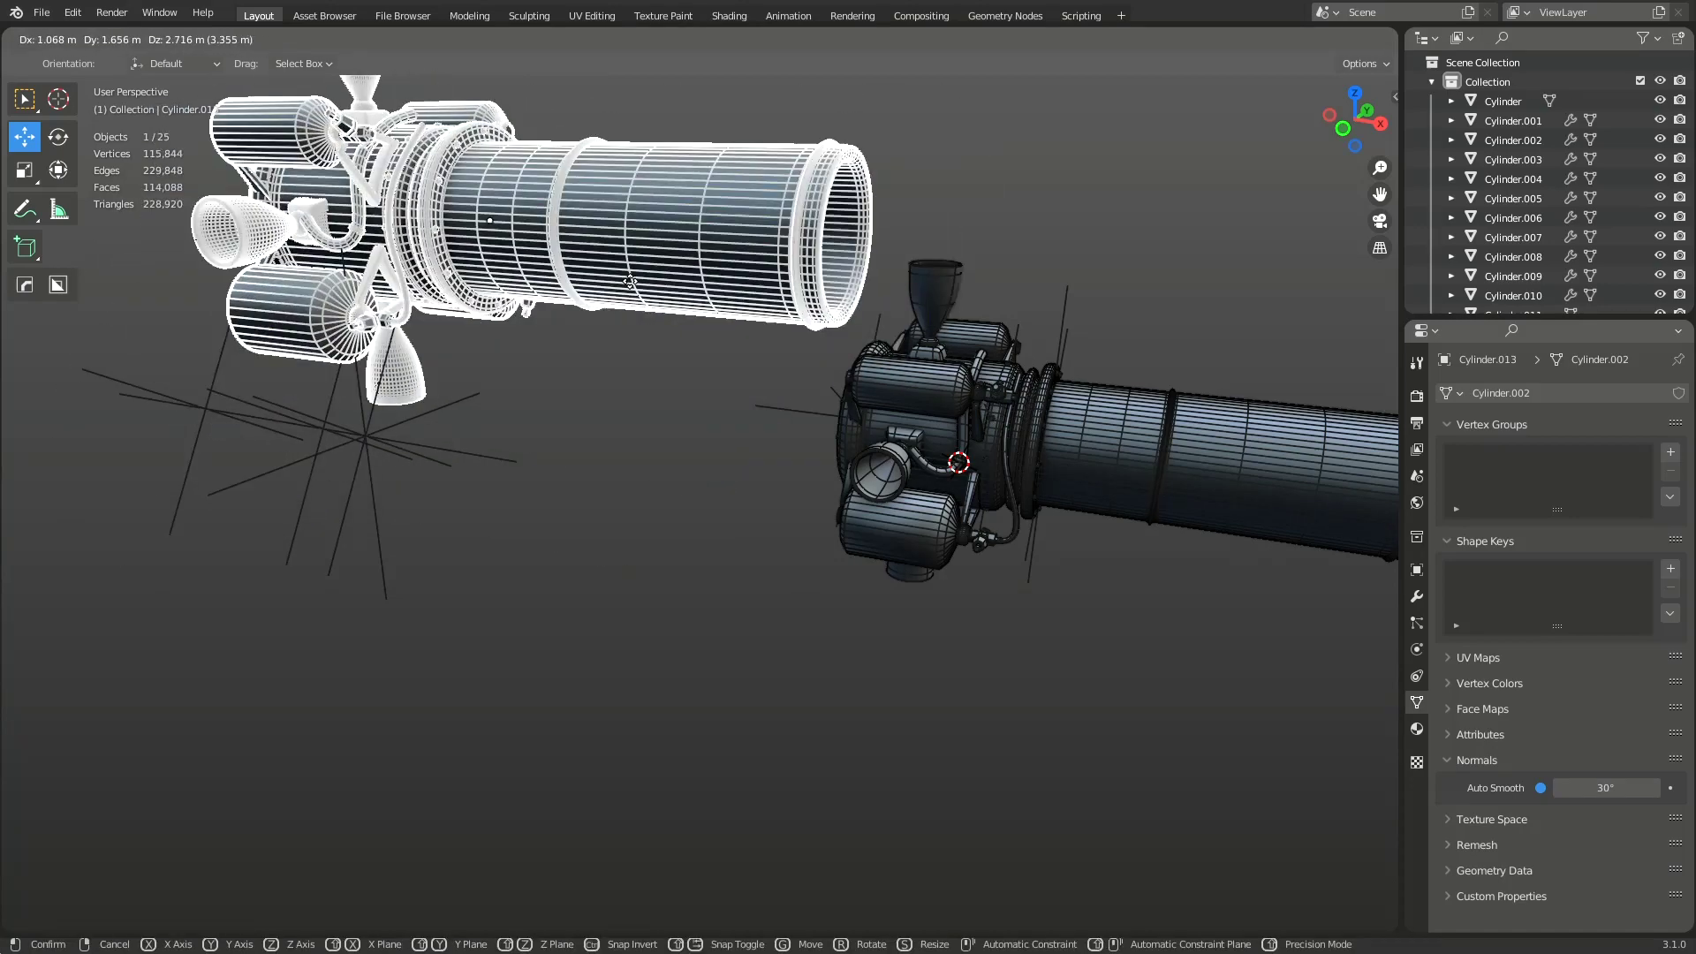
click(404, 220)
Step: Delete the copy's four leftover empties
key(alt+a)
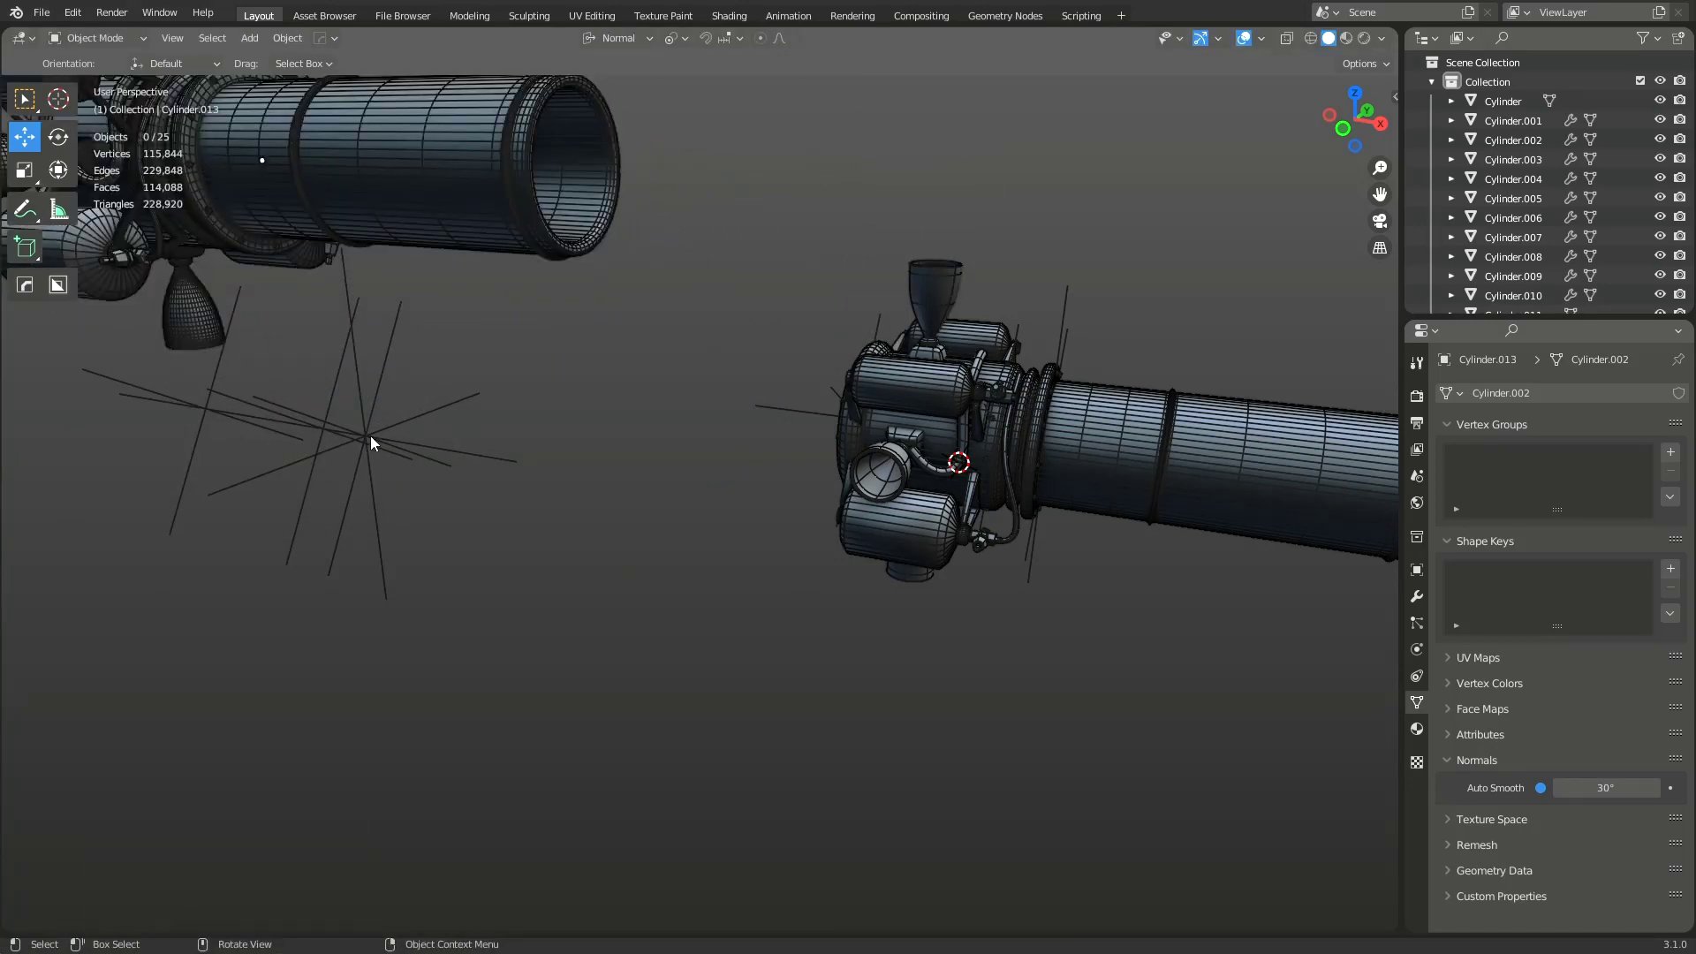
click(365, 436)
shift+click(320, 442)
shift+click(234, 427)
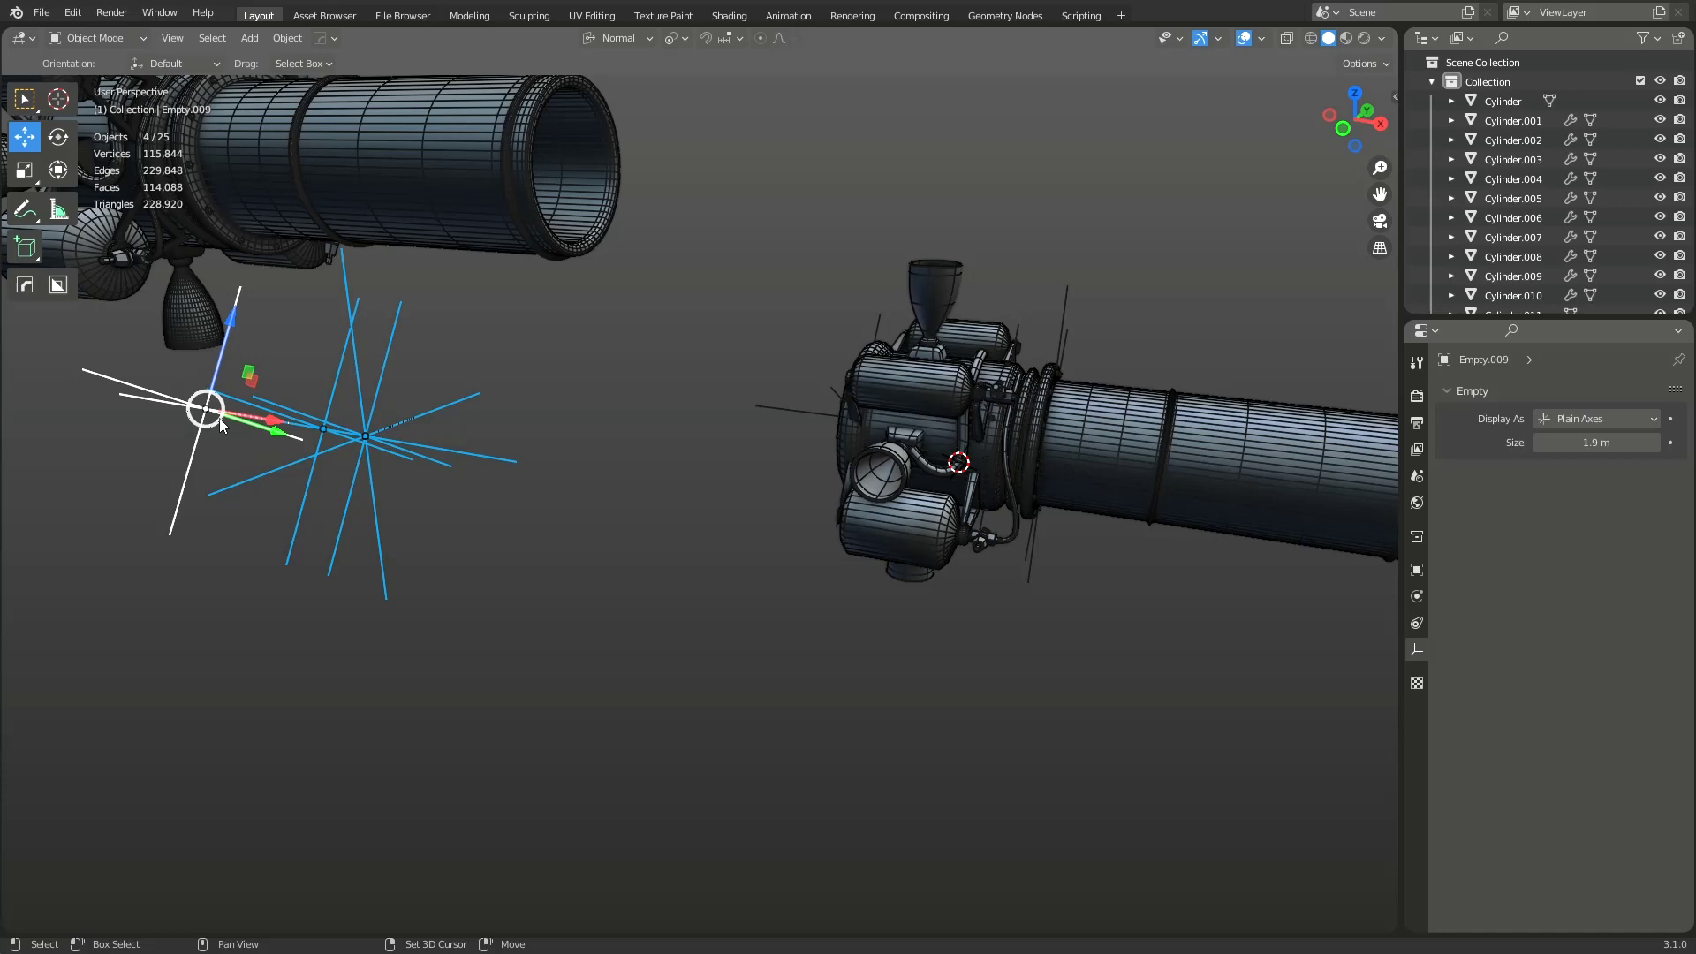
middle_drag(411, 358, 508, 393)
key(x)
click(508, 392)
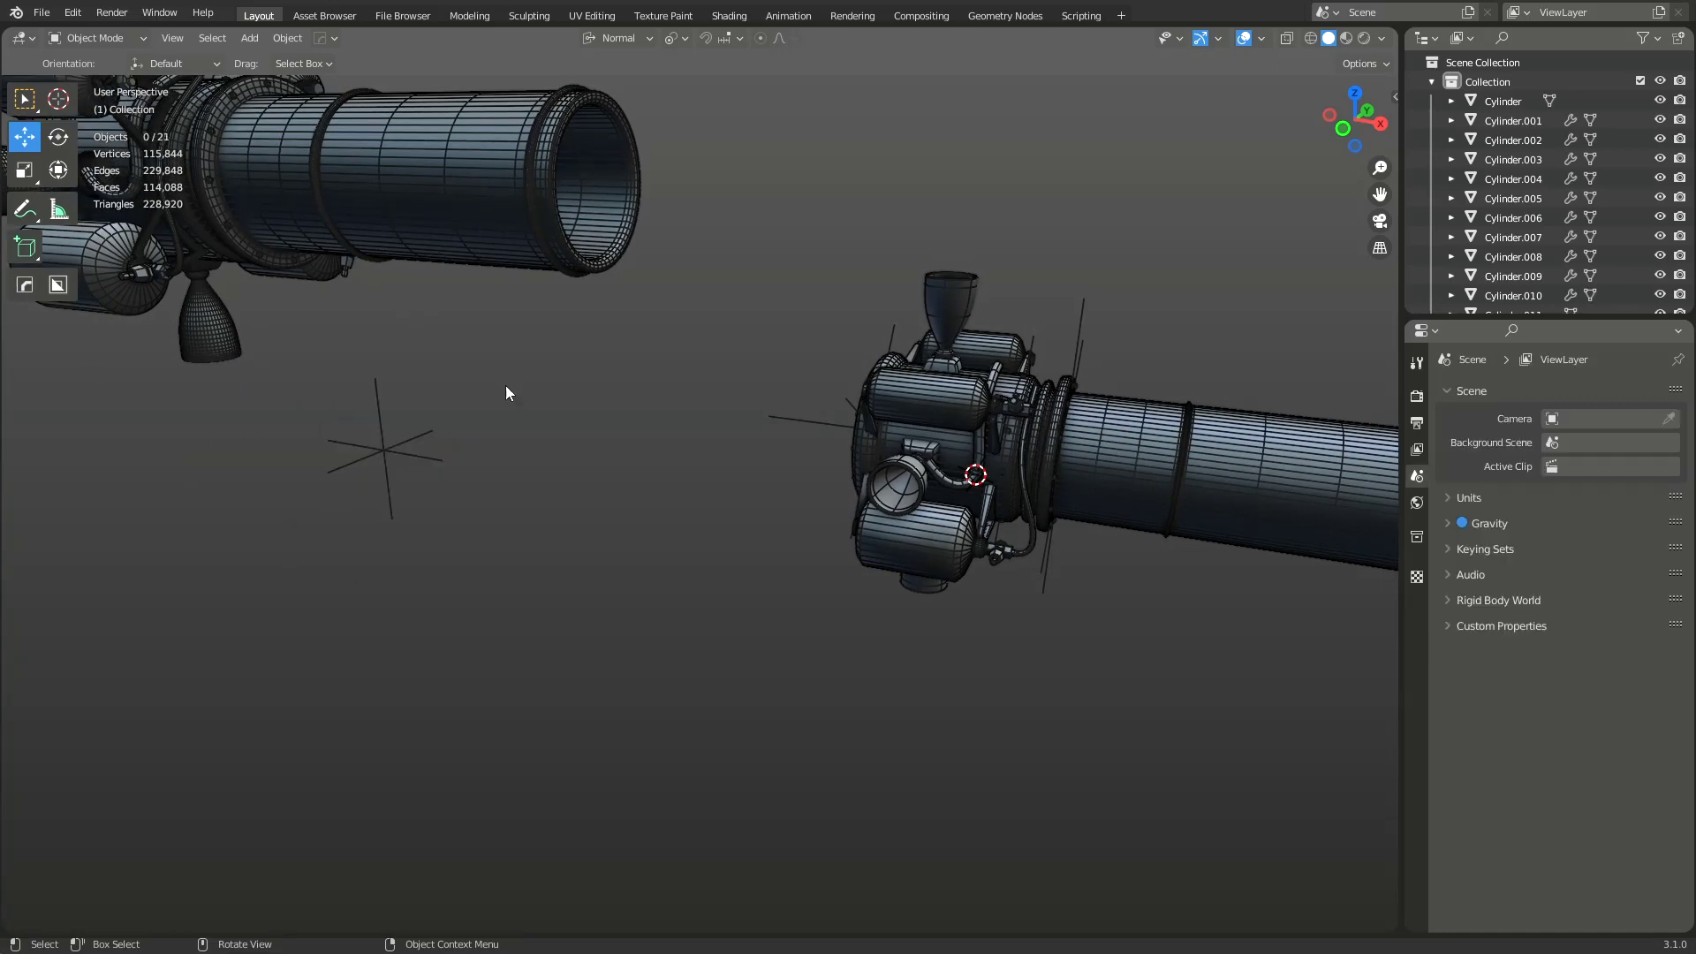
click(380, 468)
key(x)
click(380, 468)
Step: Move the joined copy into a new collection named 'thumbnail'
click(403, 178)
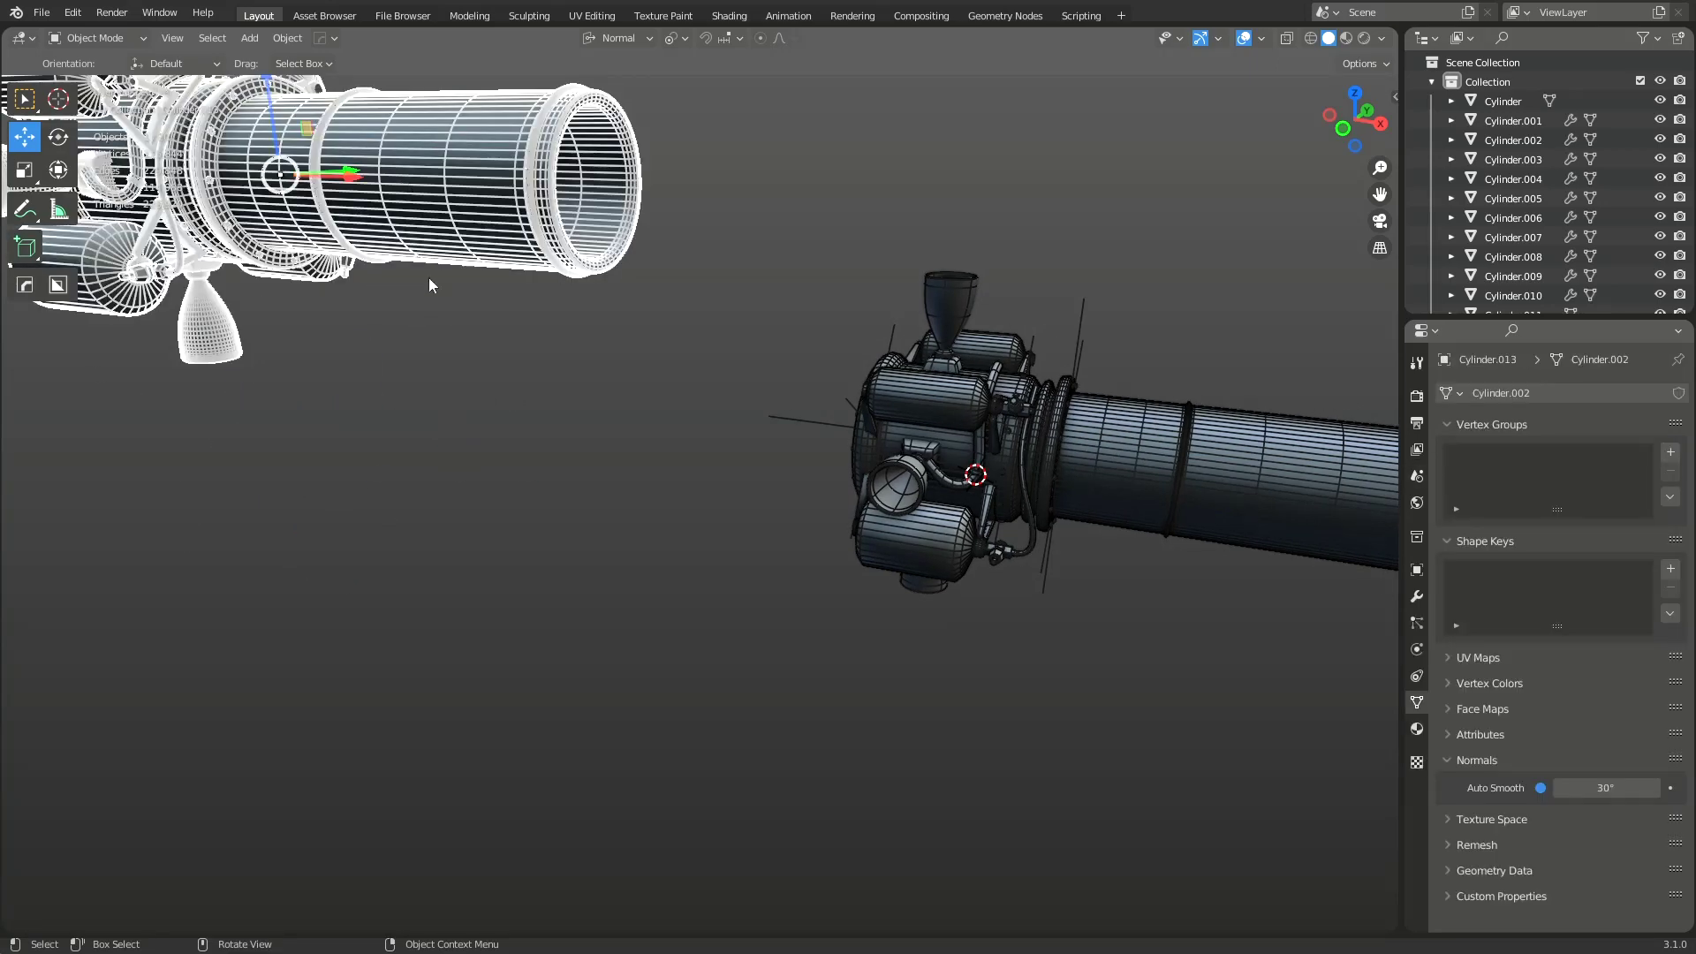
key(m)
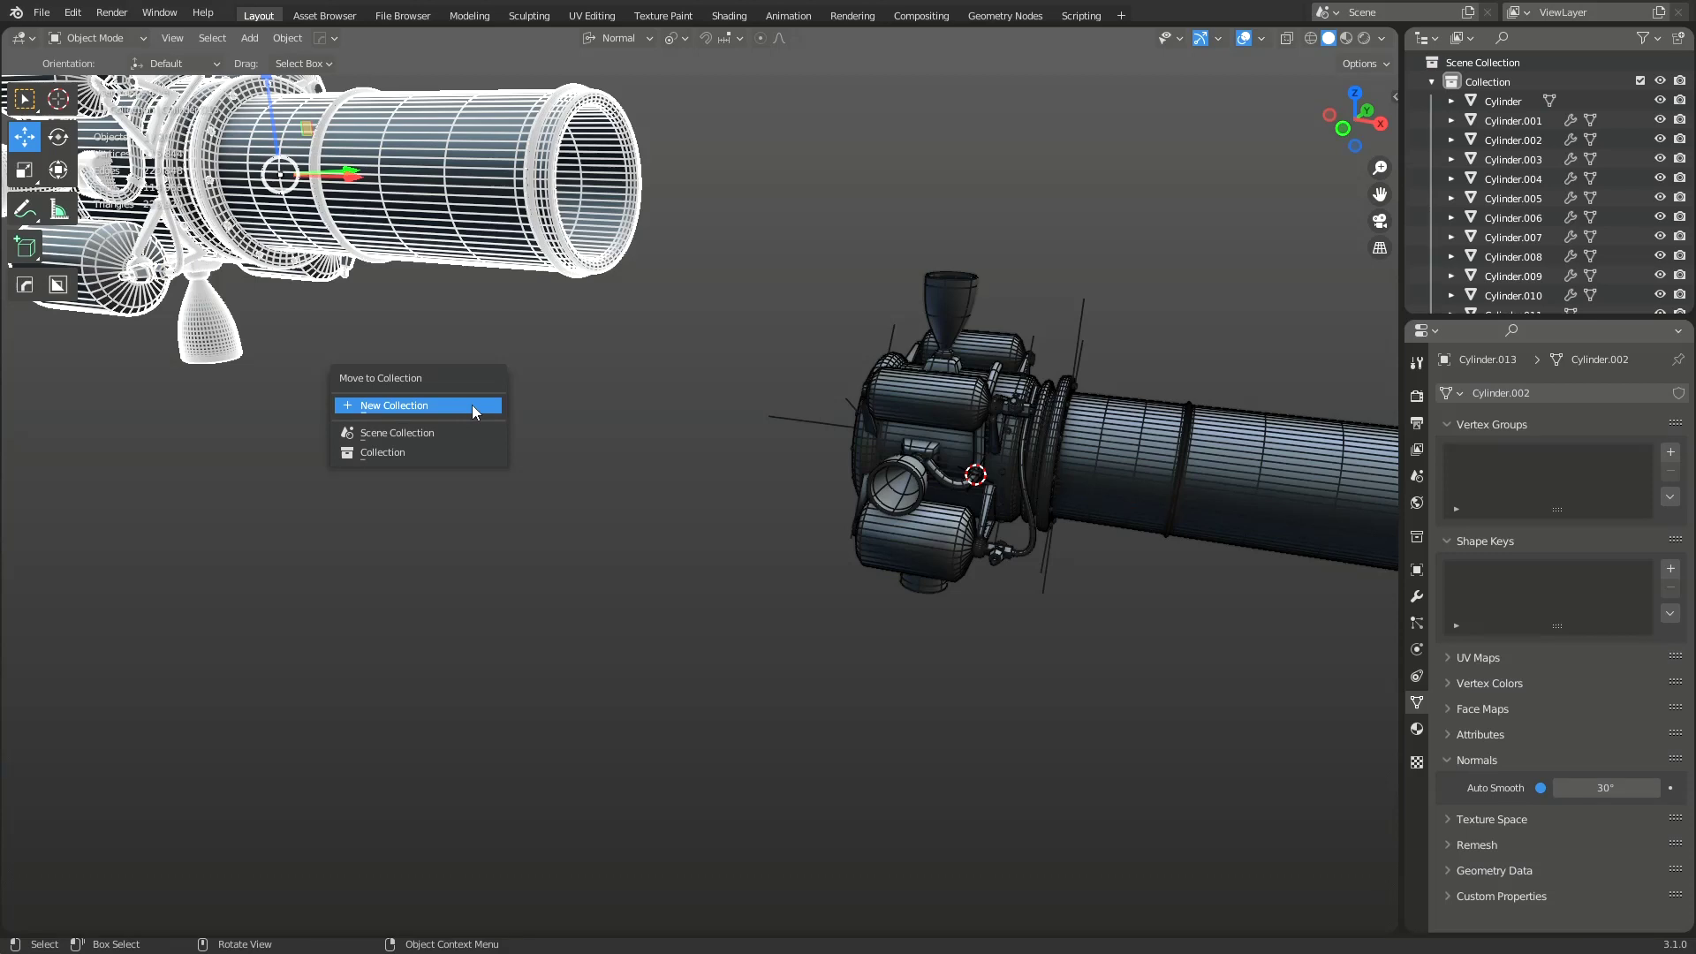
click(472, 404)
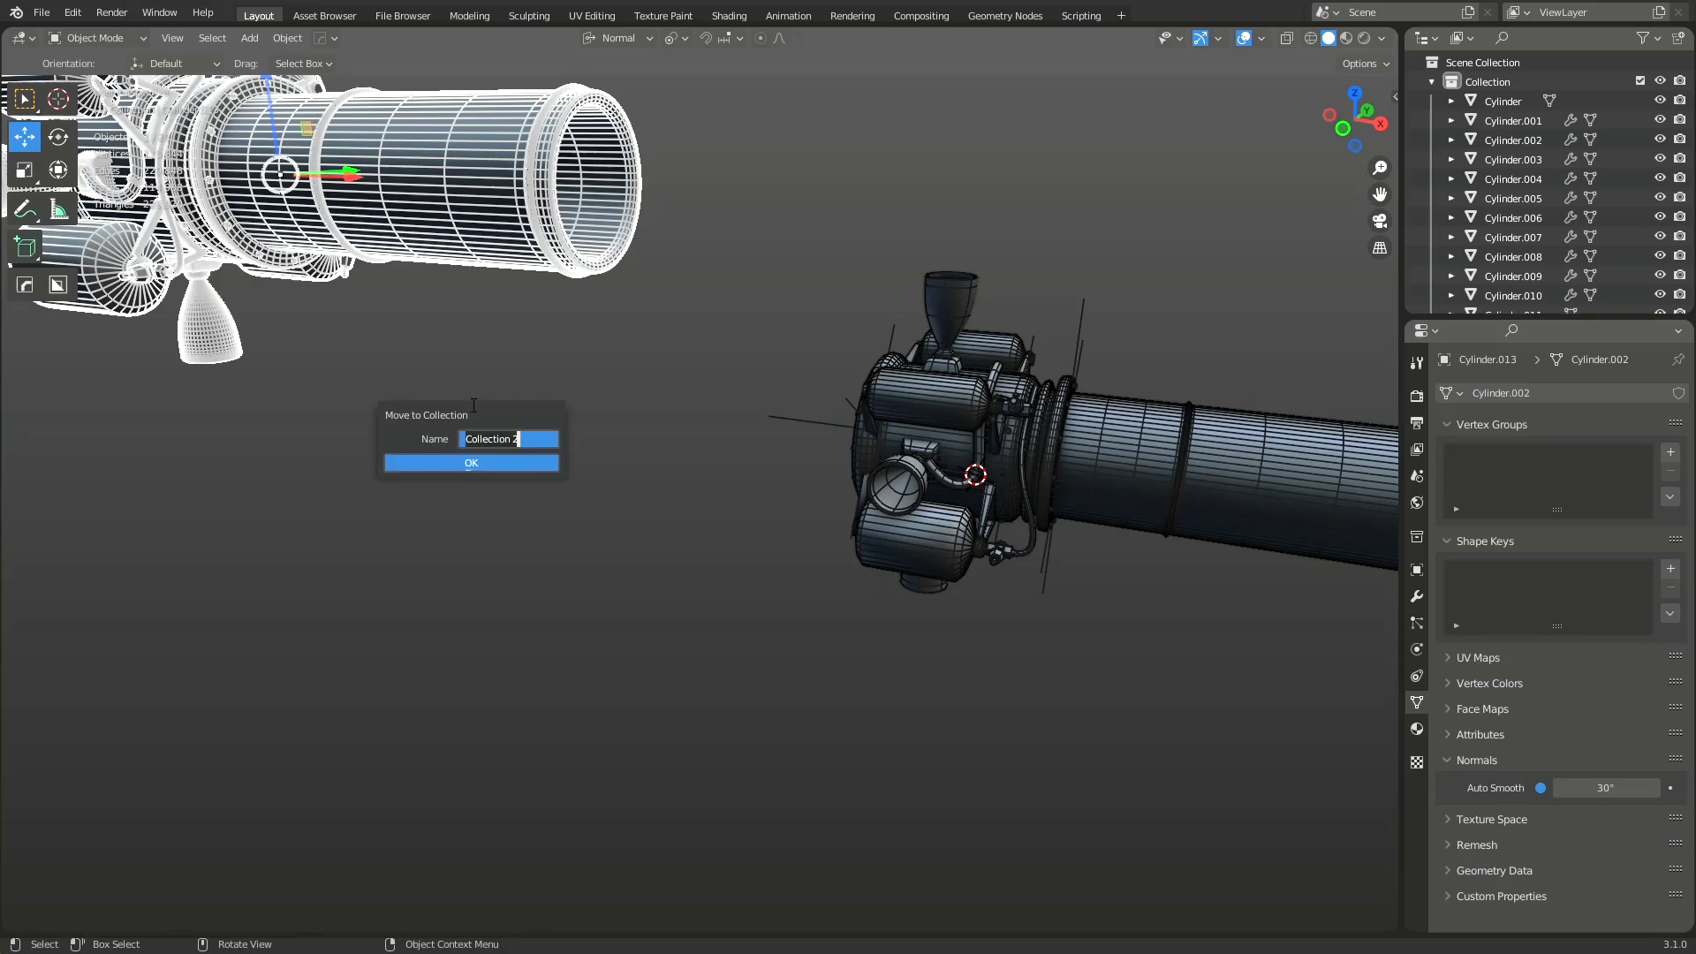
text(thumbnail)
key(Return)
key(Return)
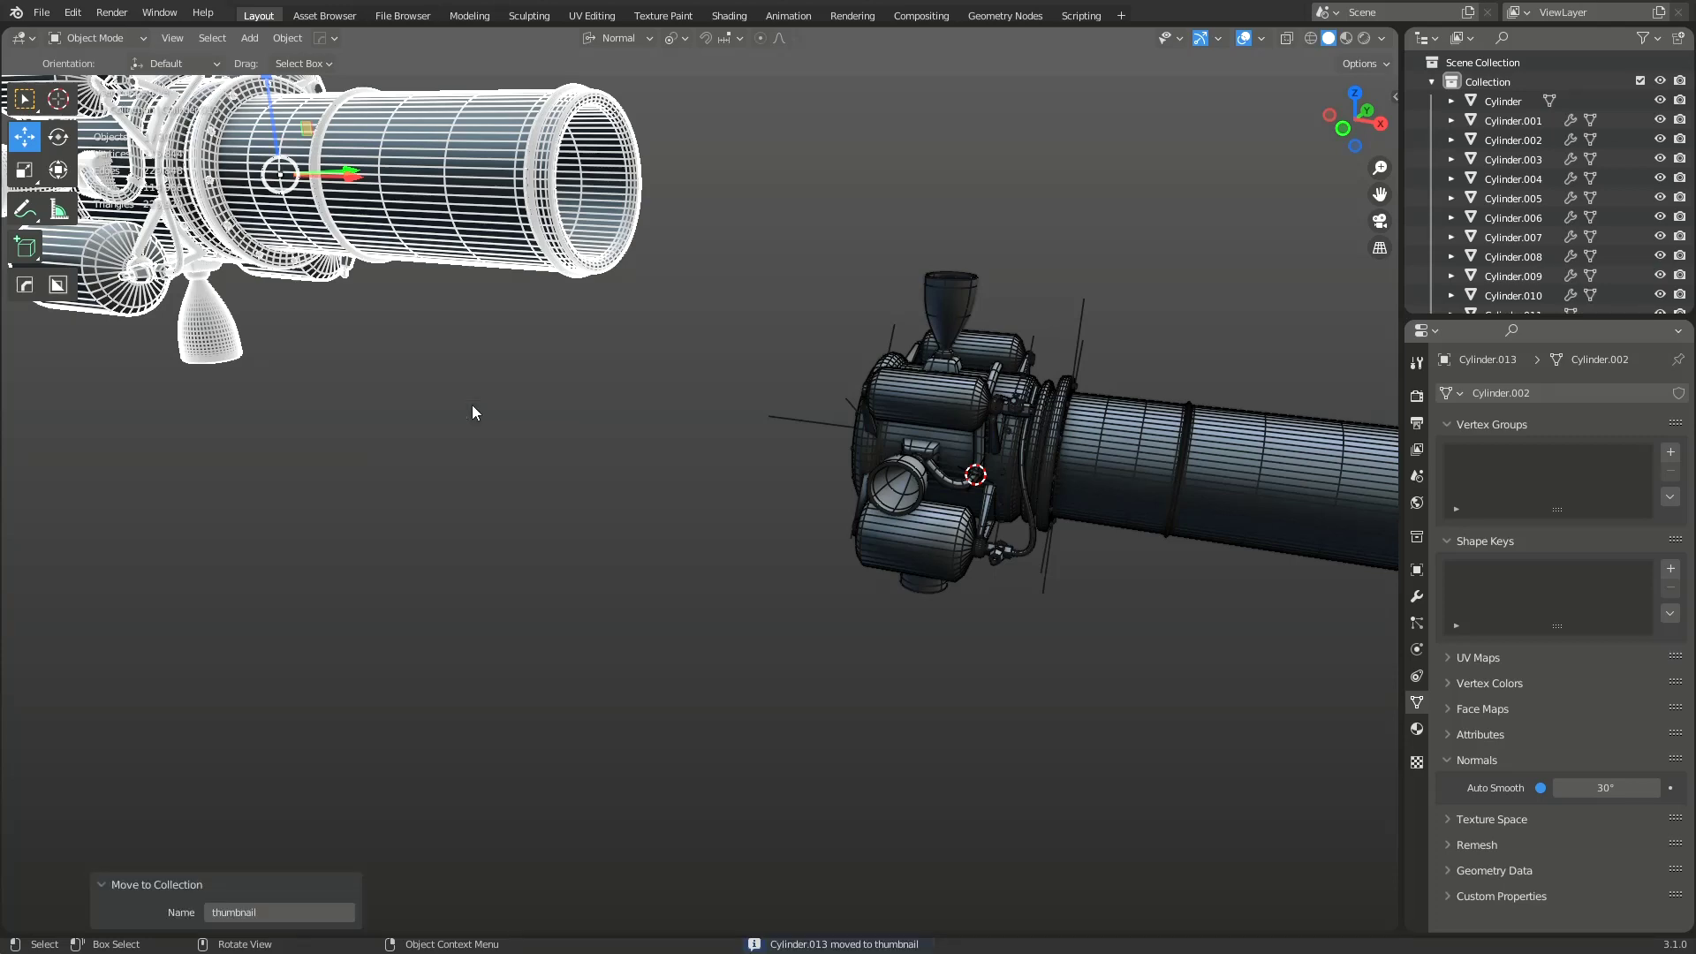
Step: Collapse both collections in the Outliner and exclude the thumbnail collection
middle_drag(575, 391, 687, 478)
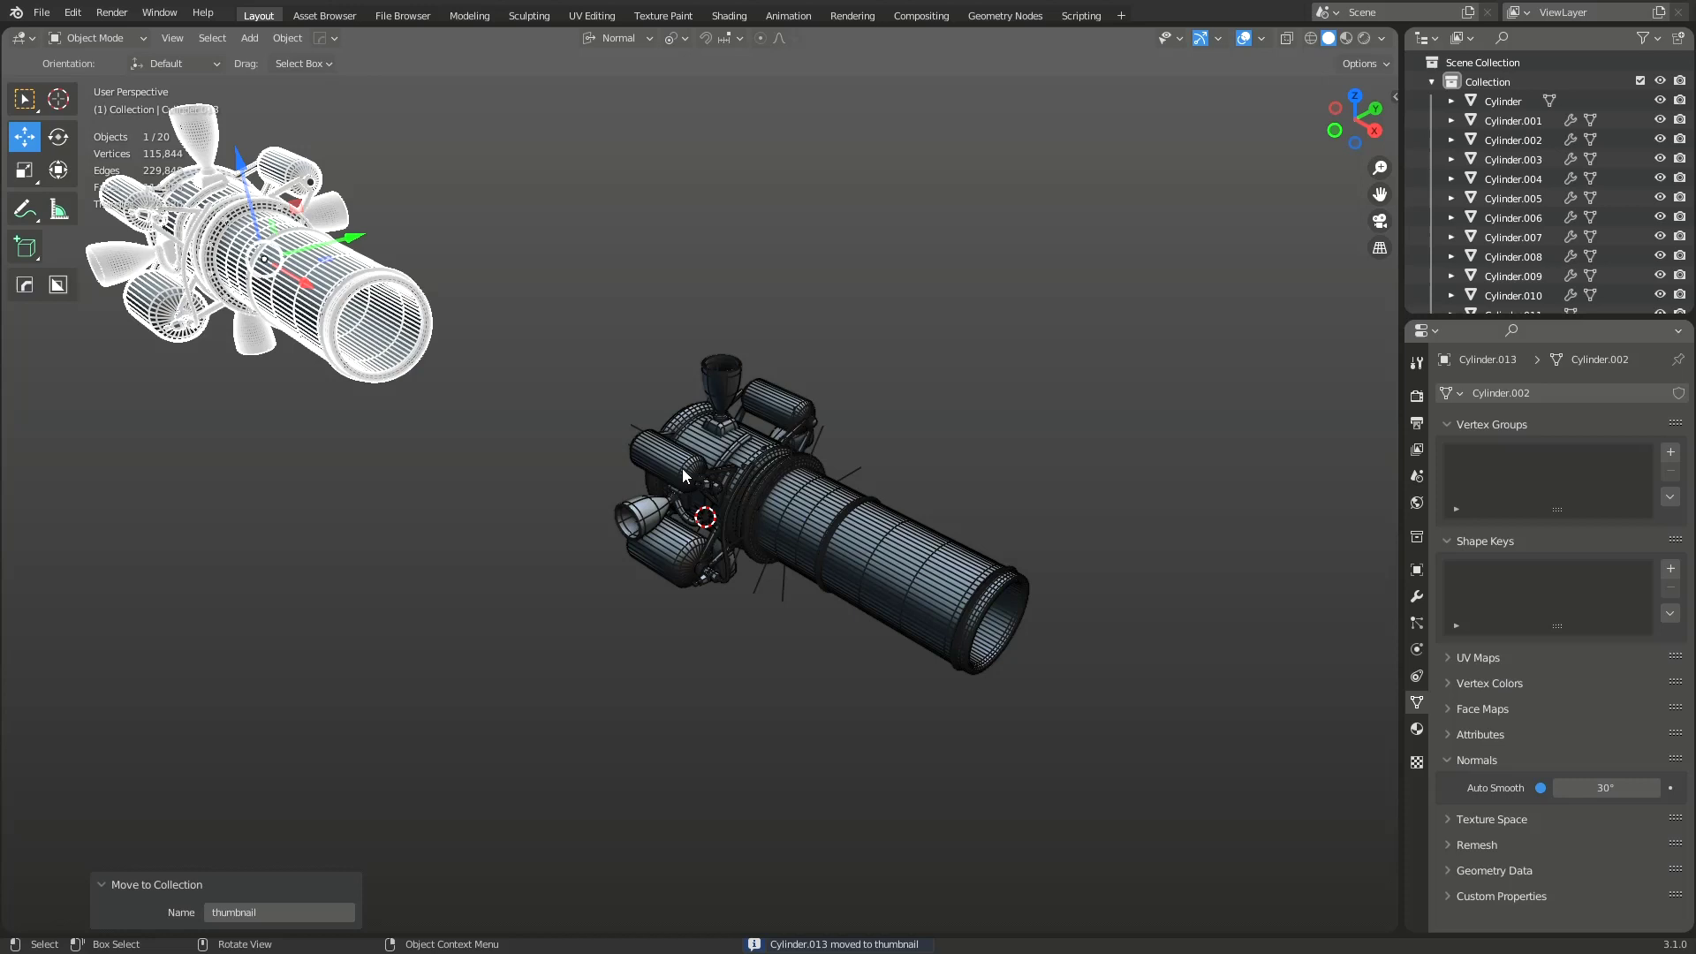
click(300, 291)
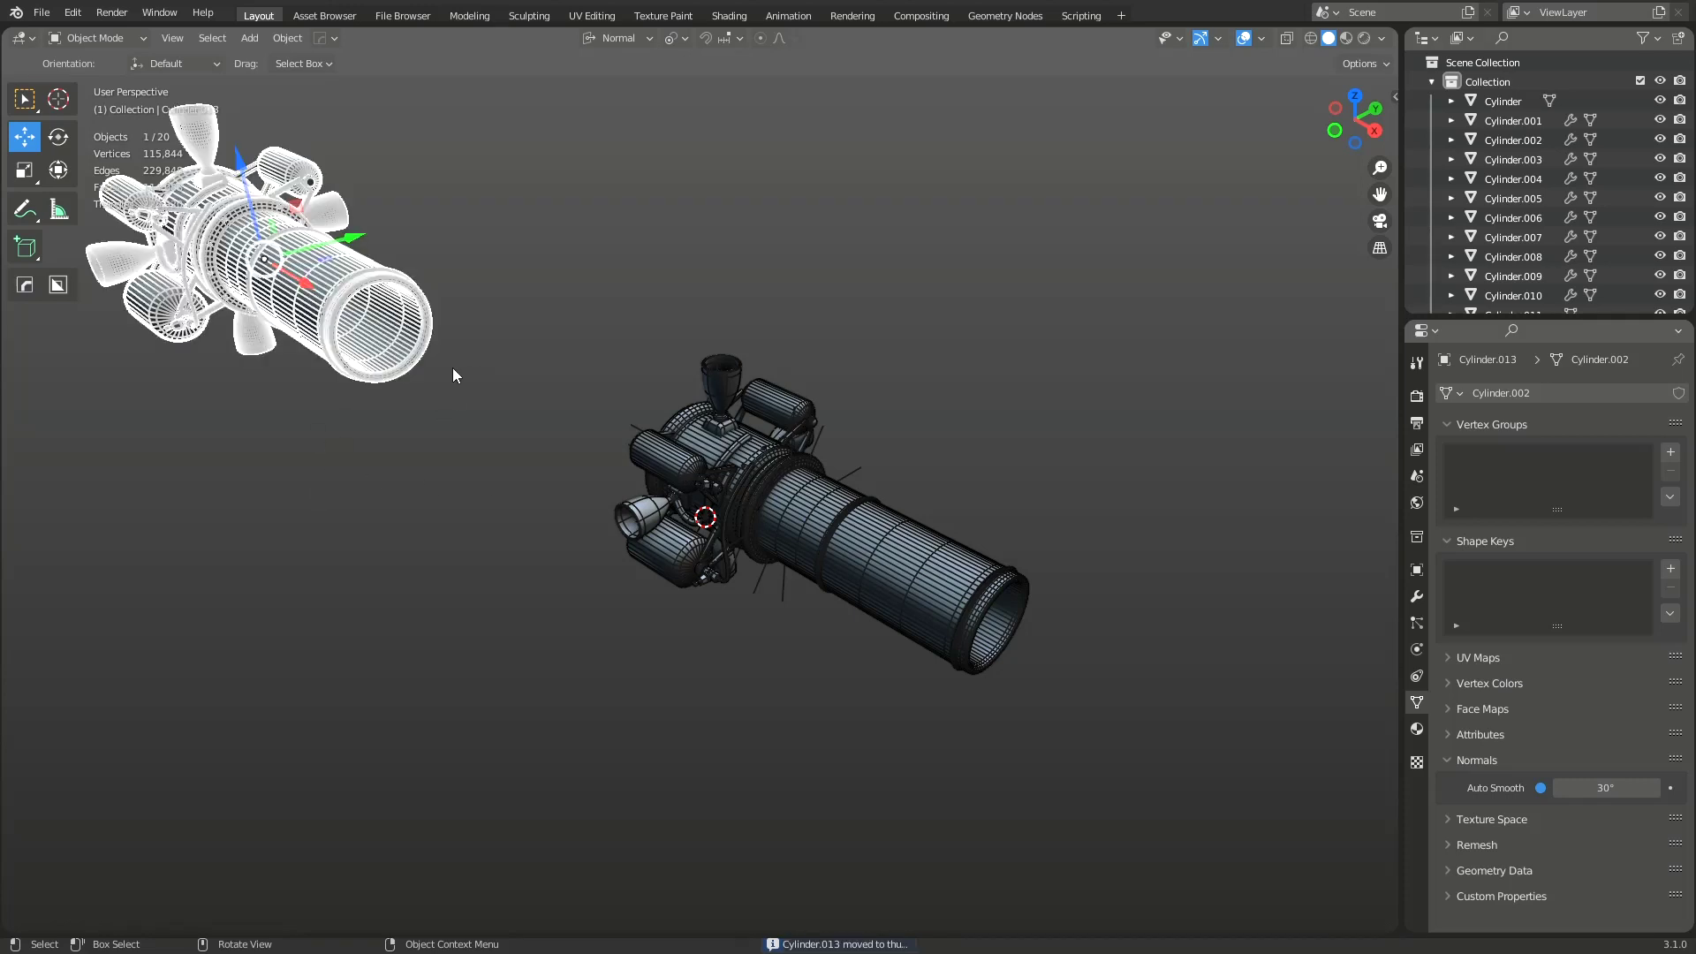
click(1433, 82)
click(1431, 100)
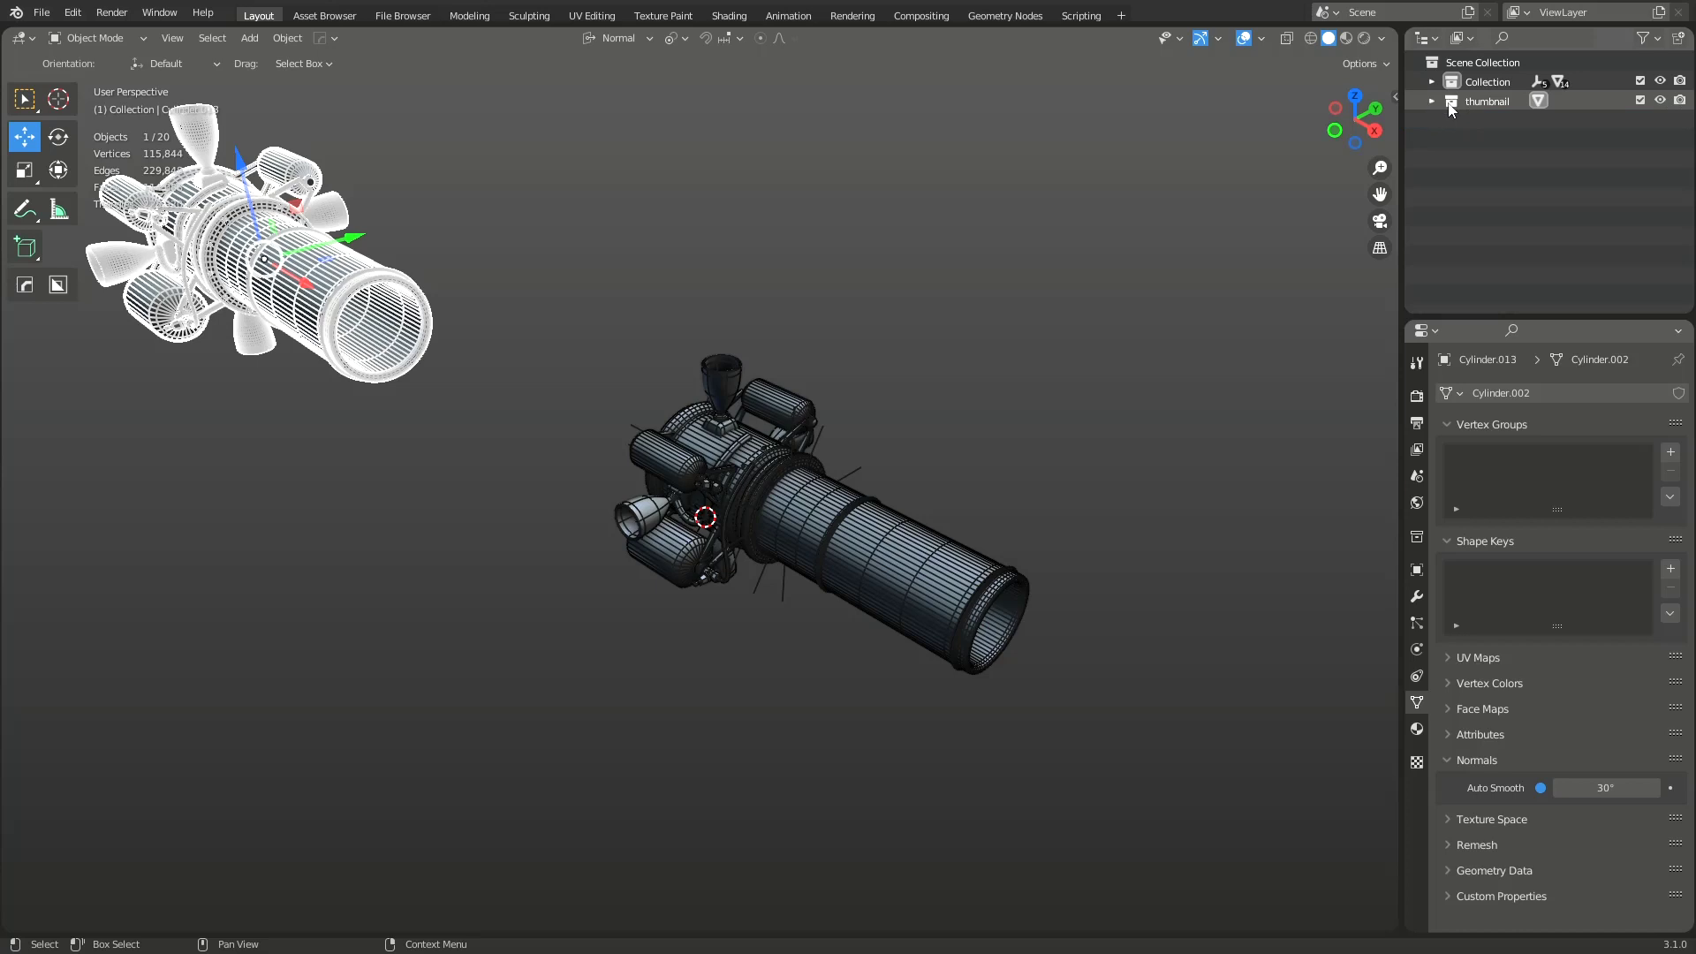
click(1641, 99)
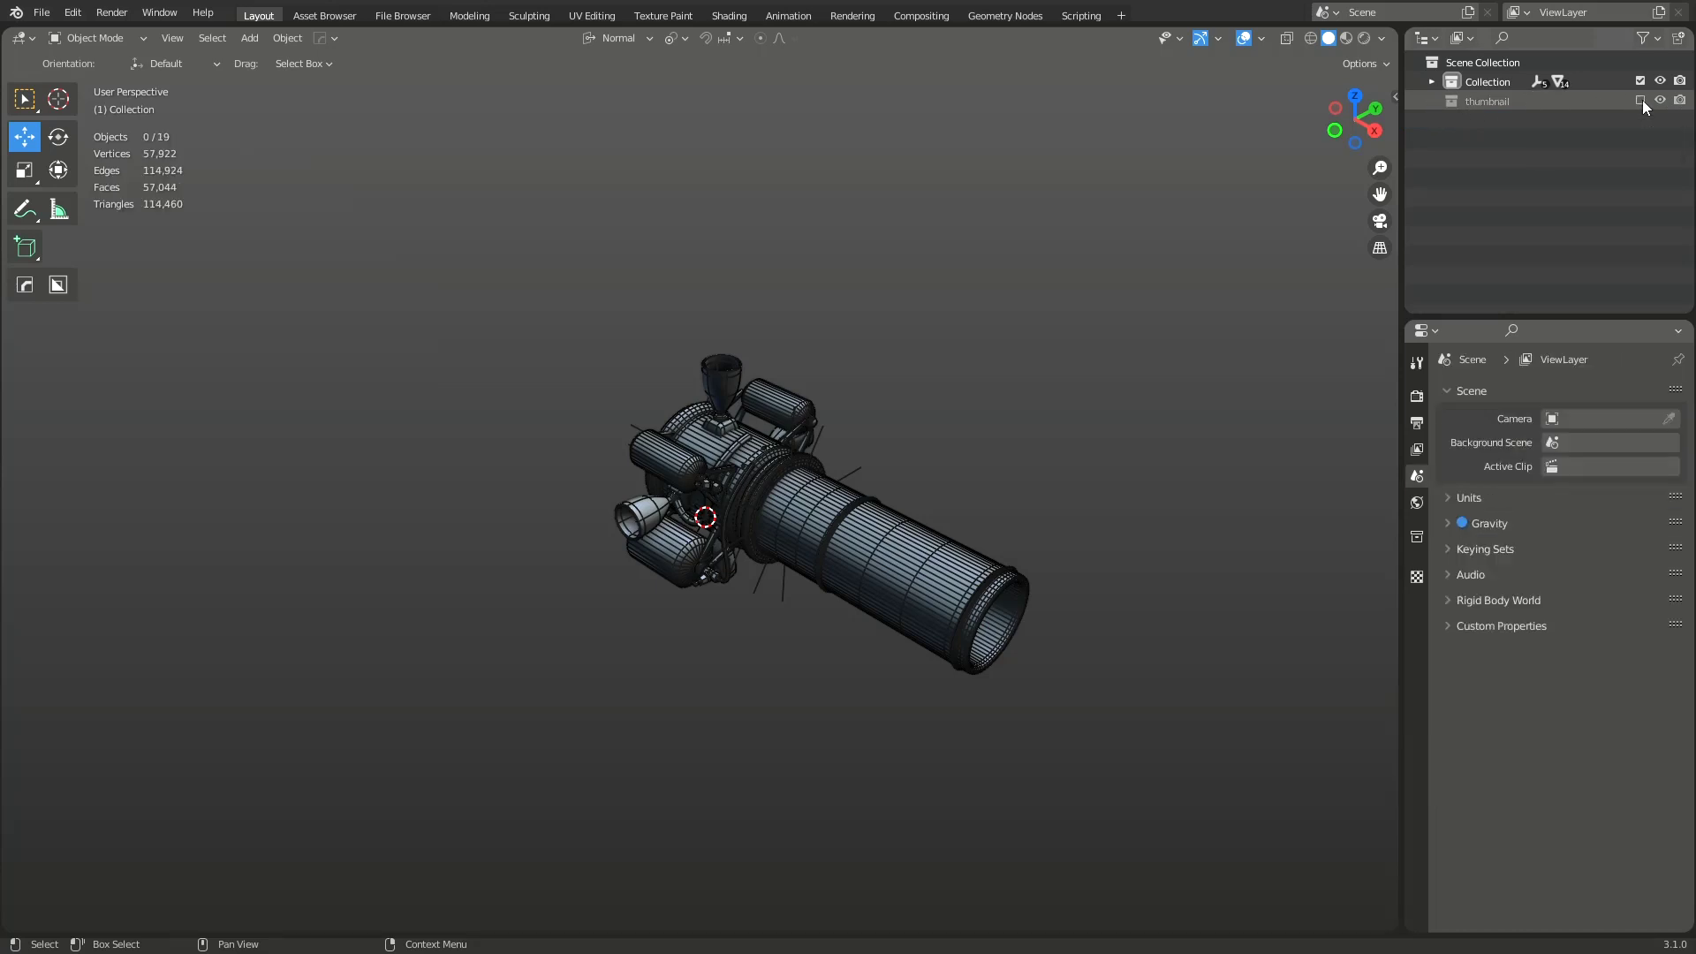
Step: Rename the original spaceship collection to 'EKV'
middle_drag(915, 417, 975, 379)
double_click(1493, 81)
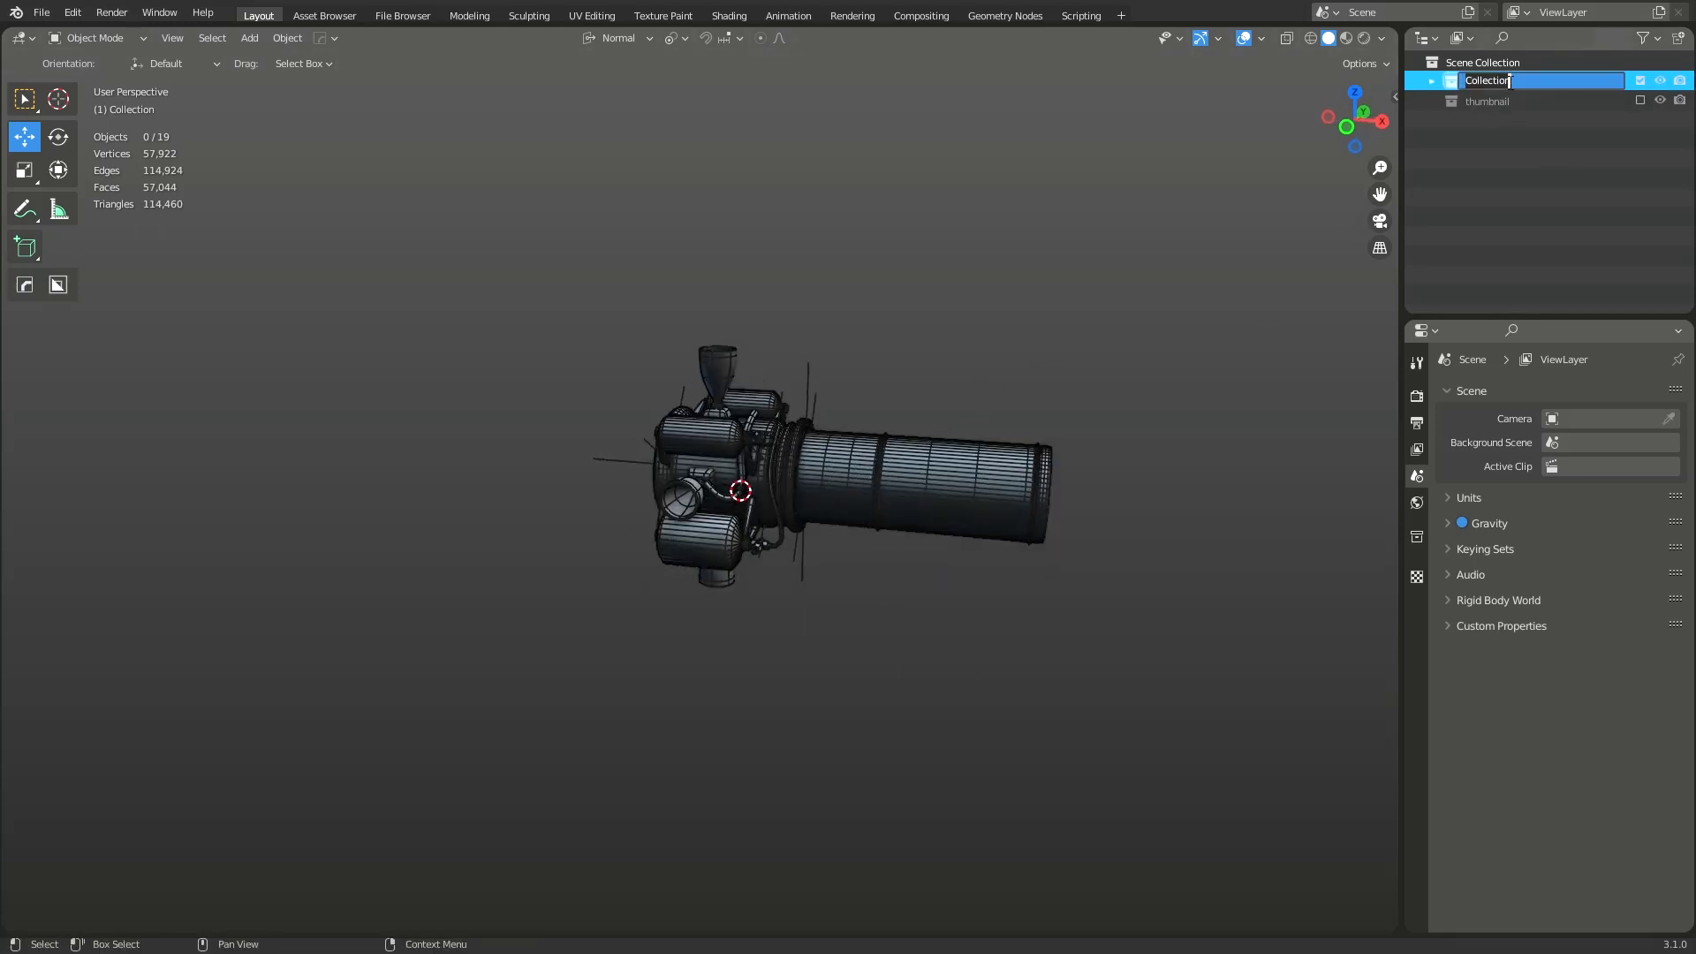
text(EKV)
key(Return)
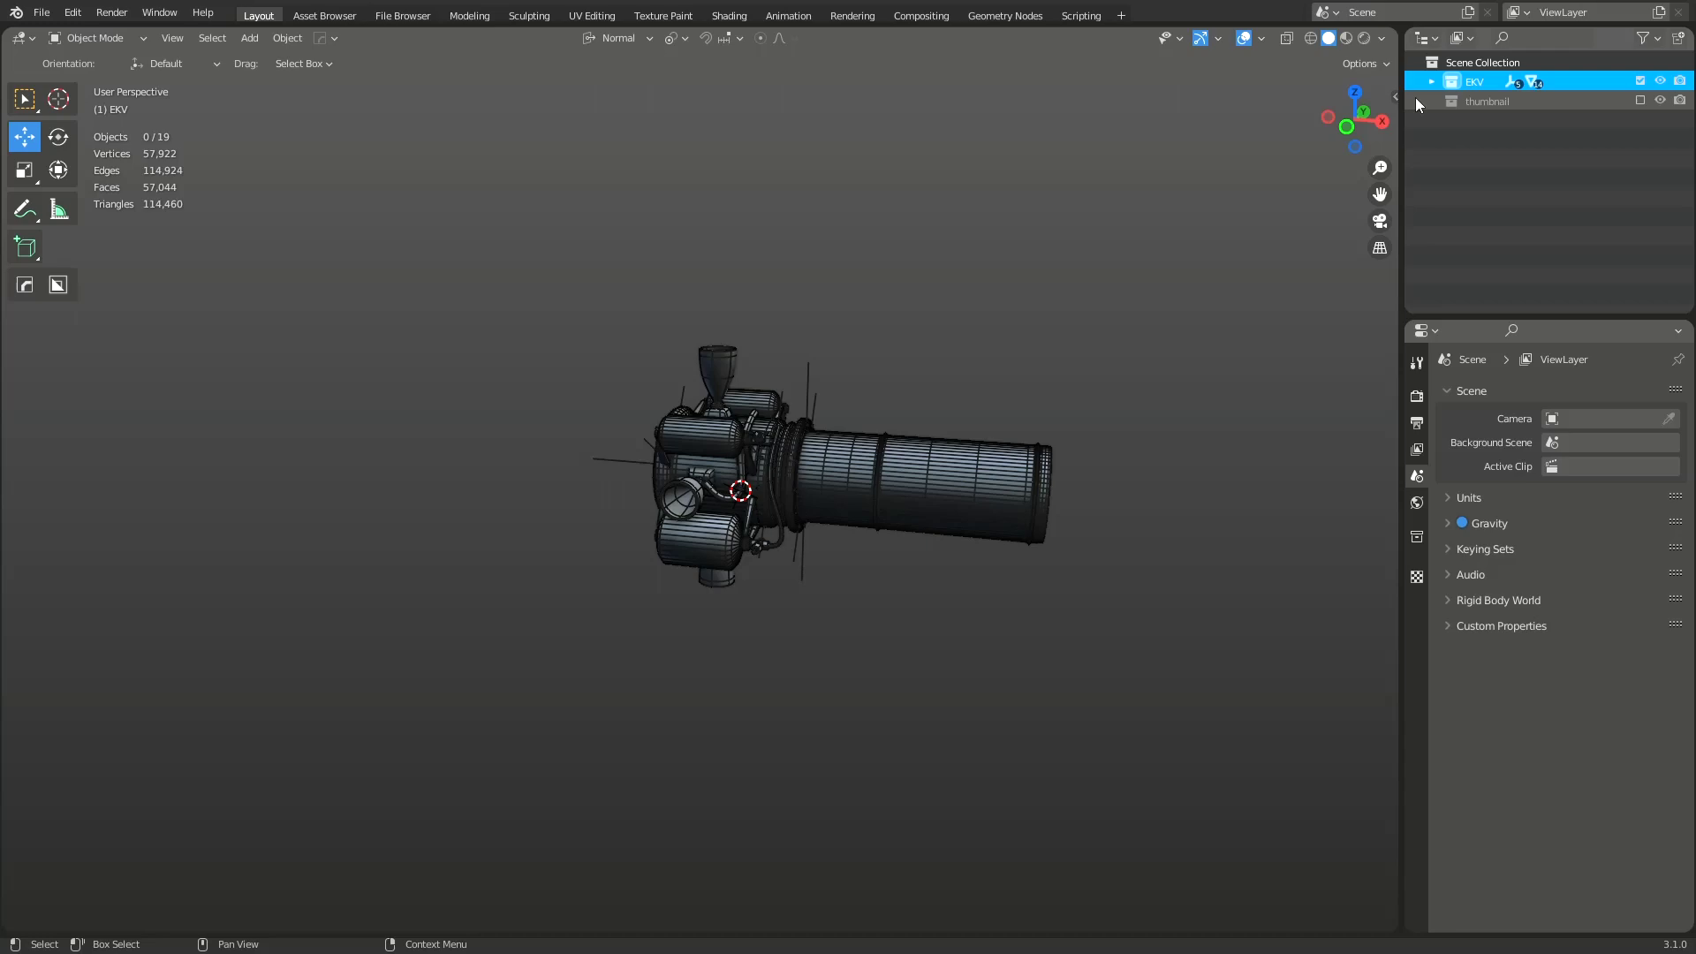
Step: Select all EKV parts and expand the Group subpanel in the sidebar's MACHIN3tools tab
middle_drag(1110, 389, 1049, 542)
key(a)
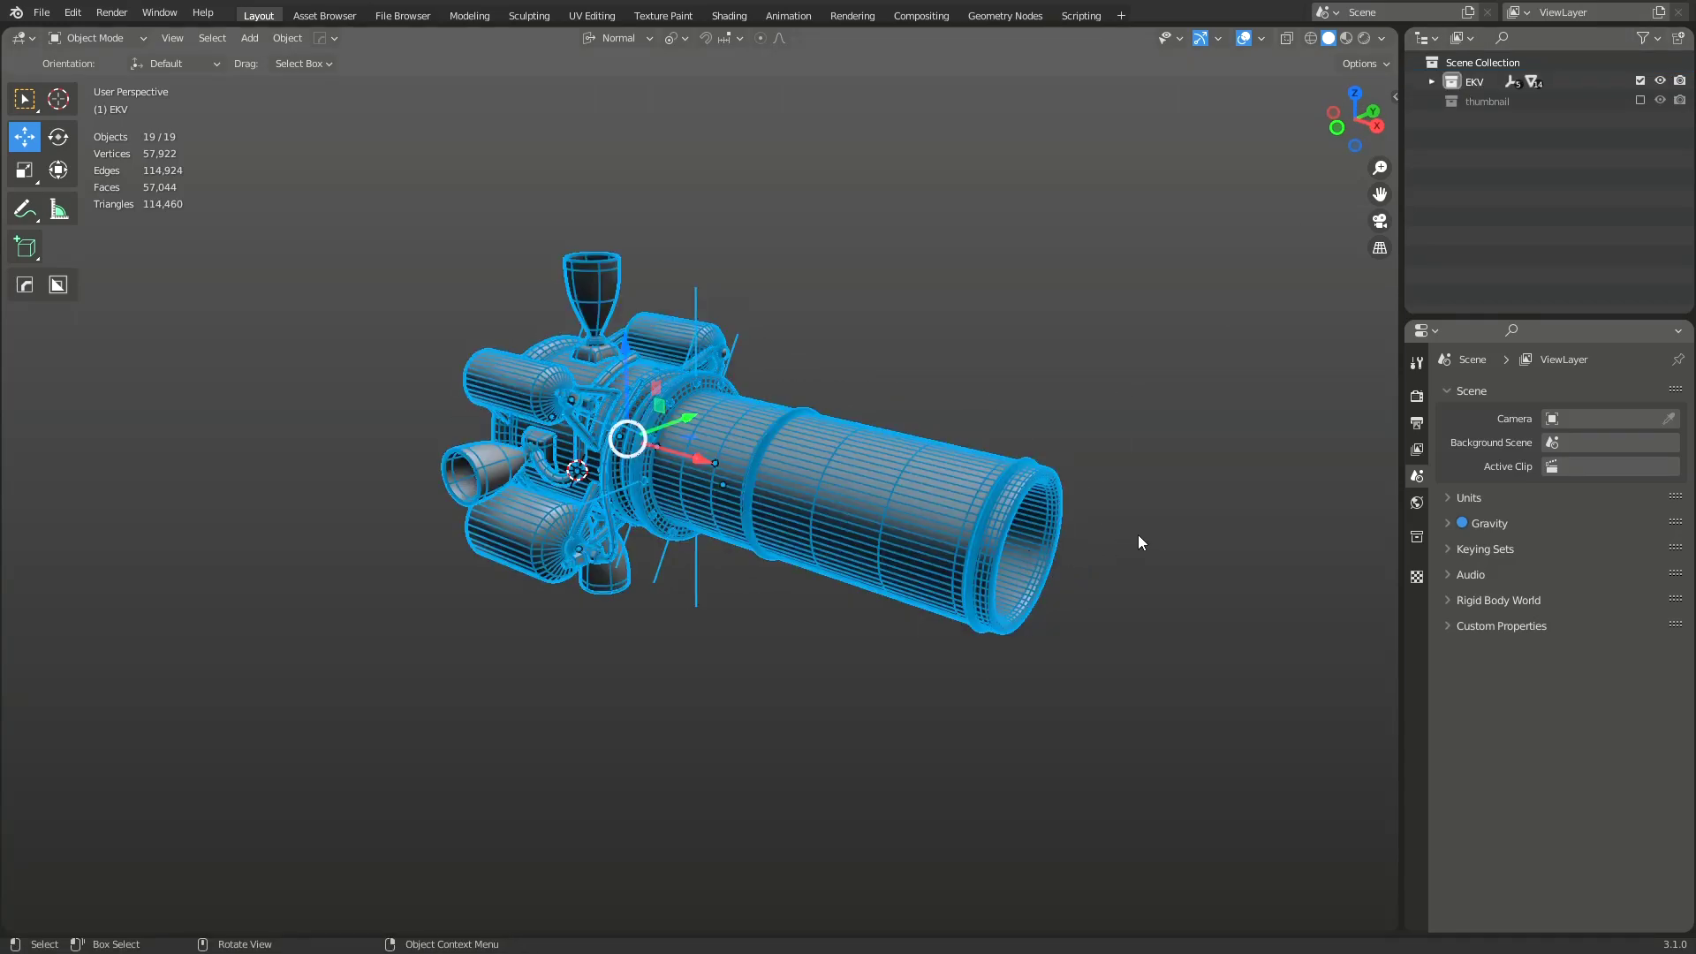
key(n)
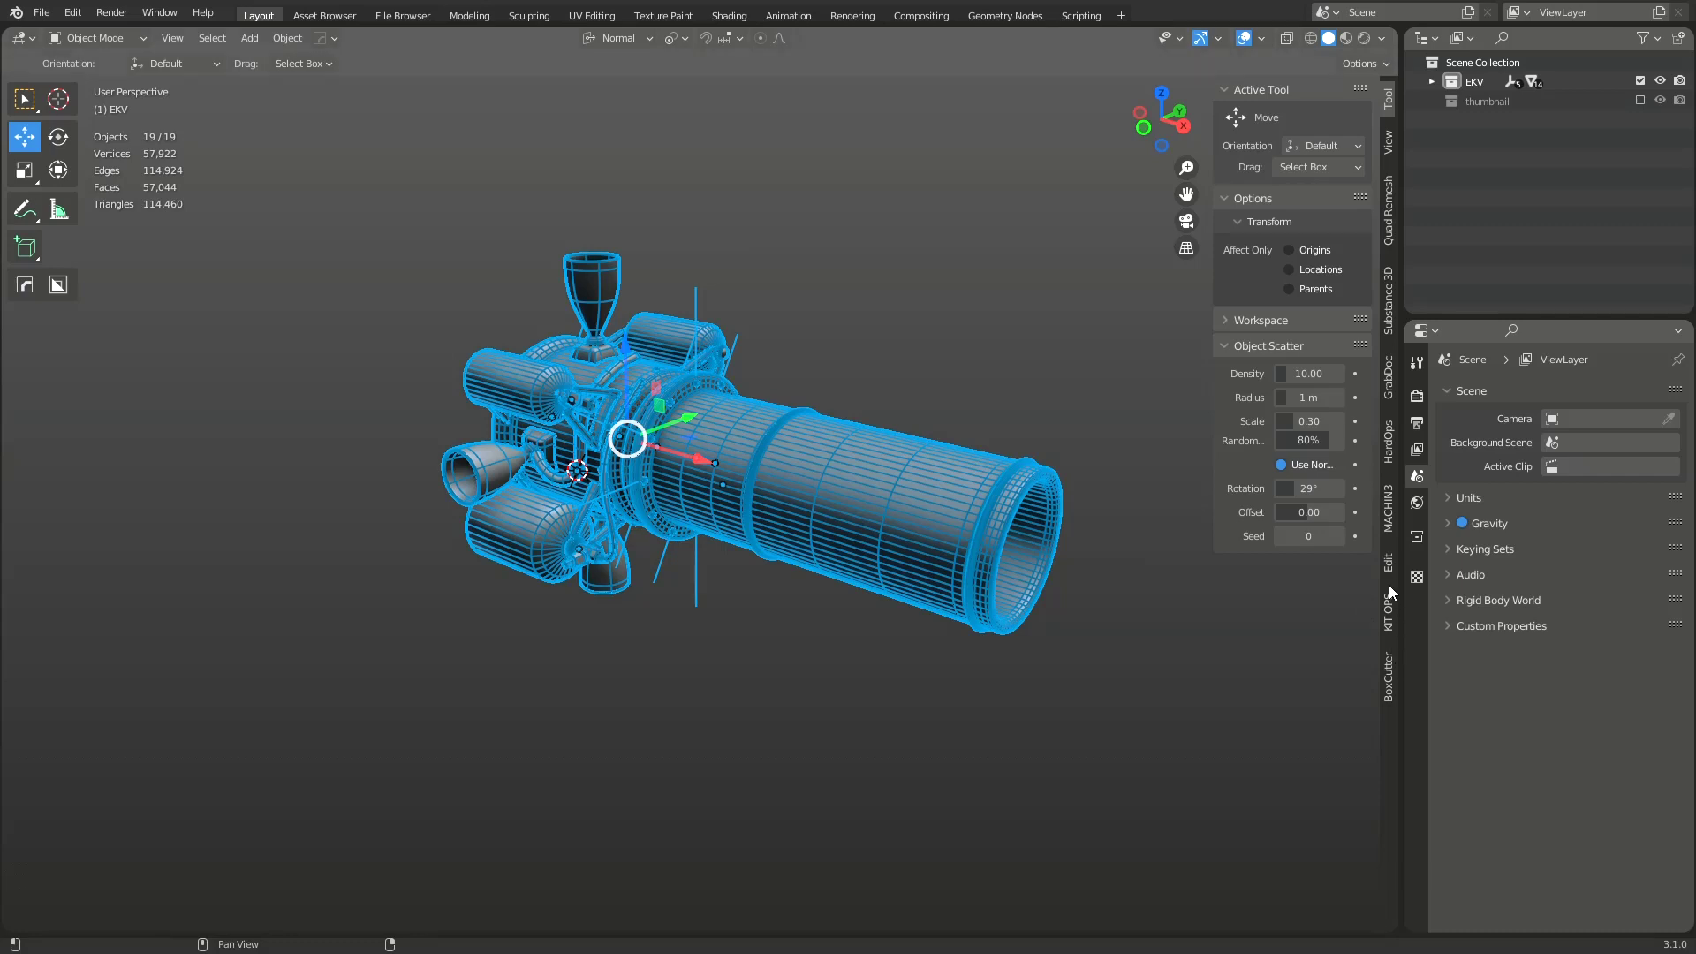
click(1388, 511)
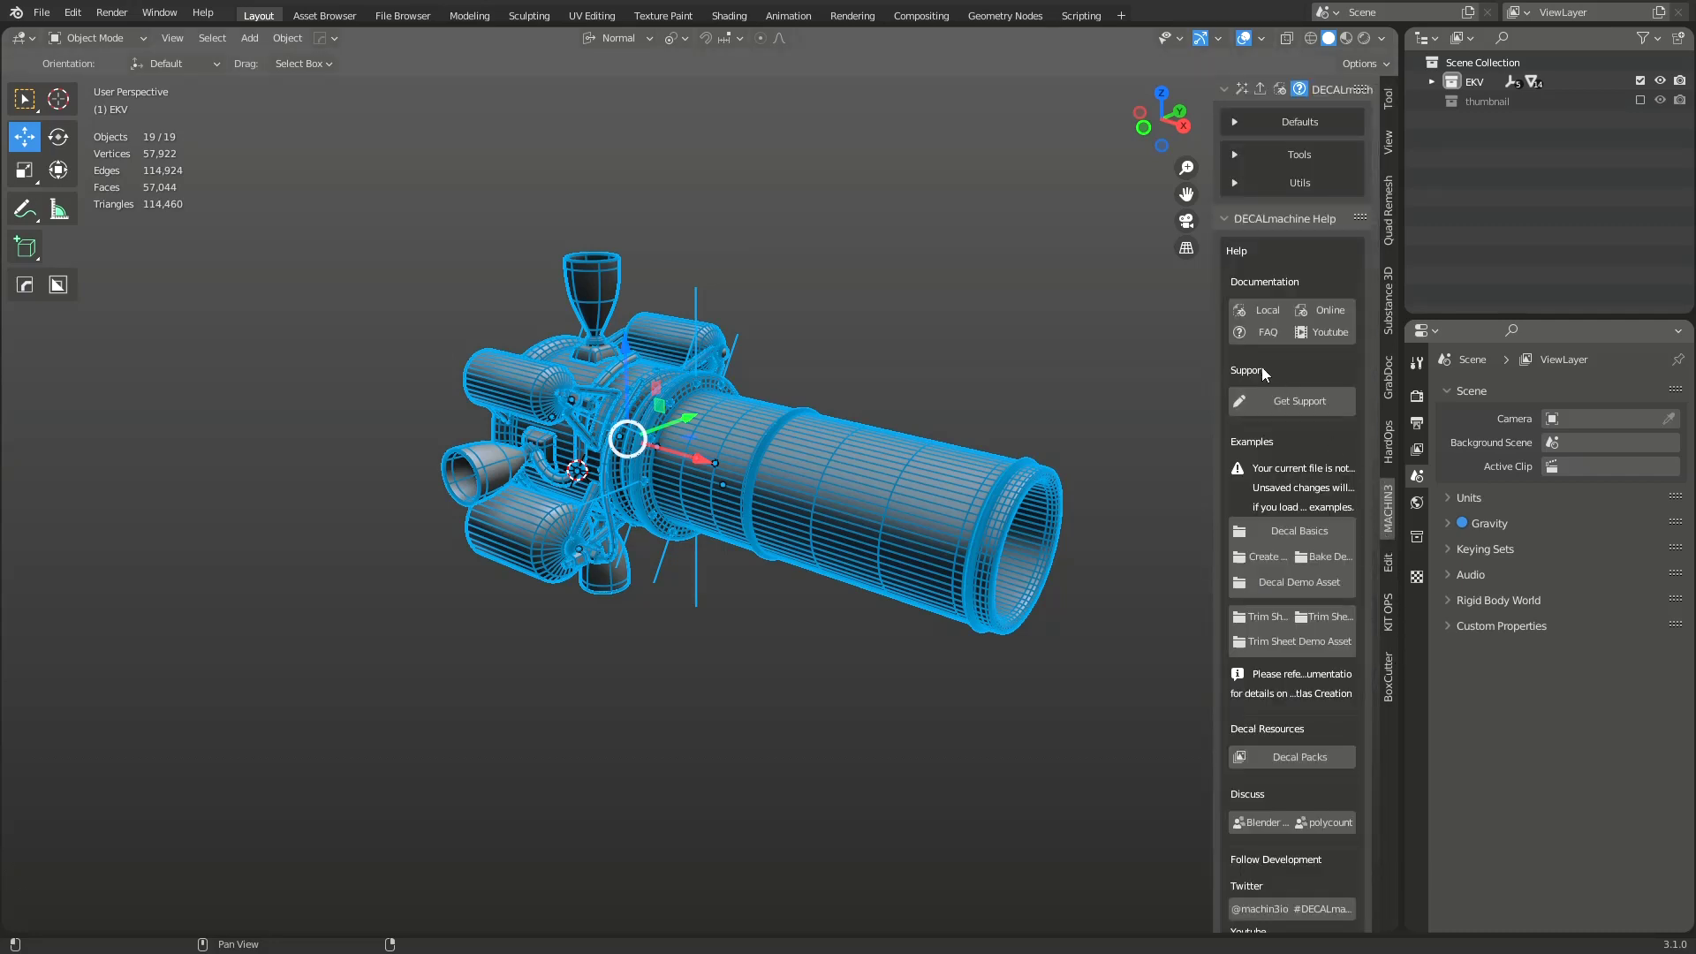
click(1234, 219)
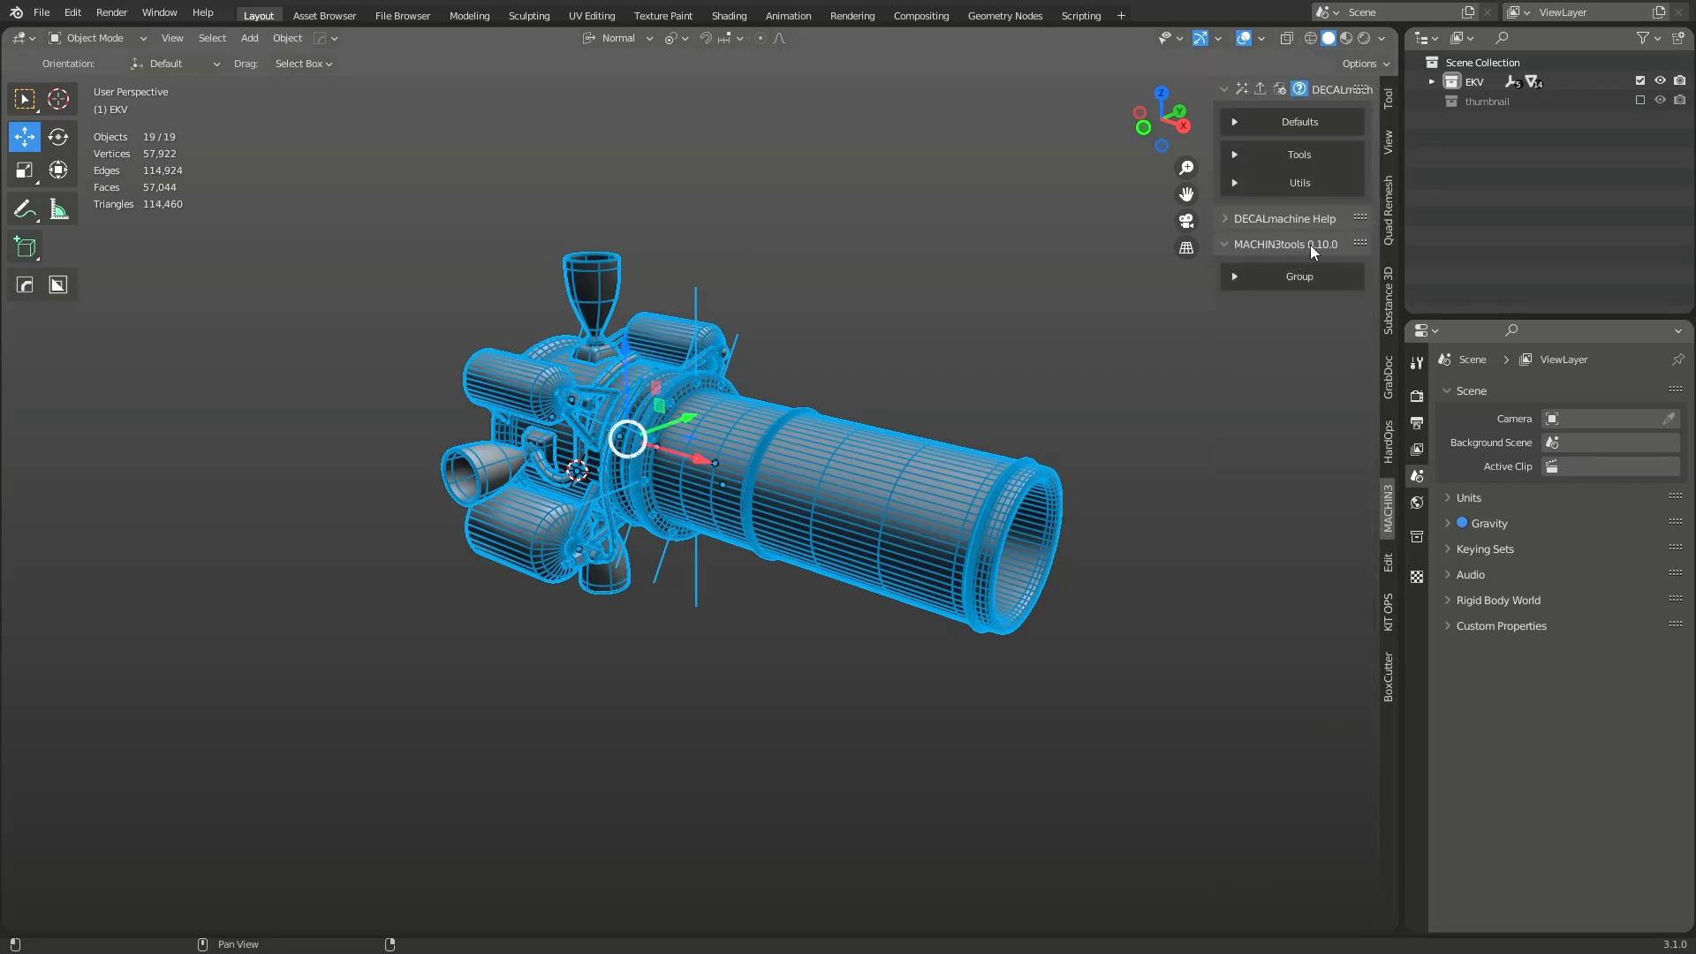
click(1236, 277)
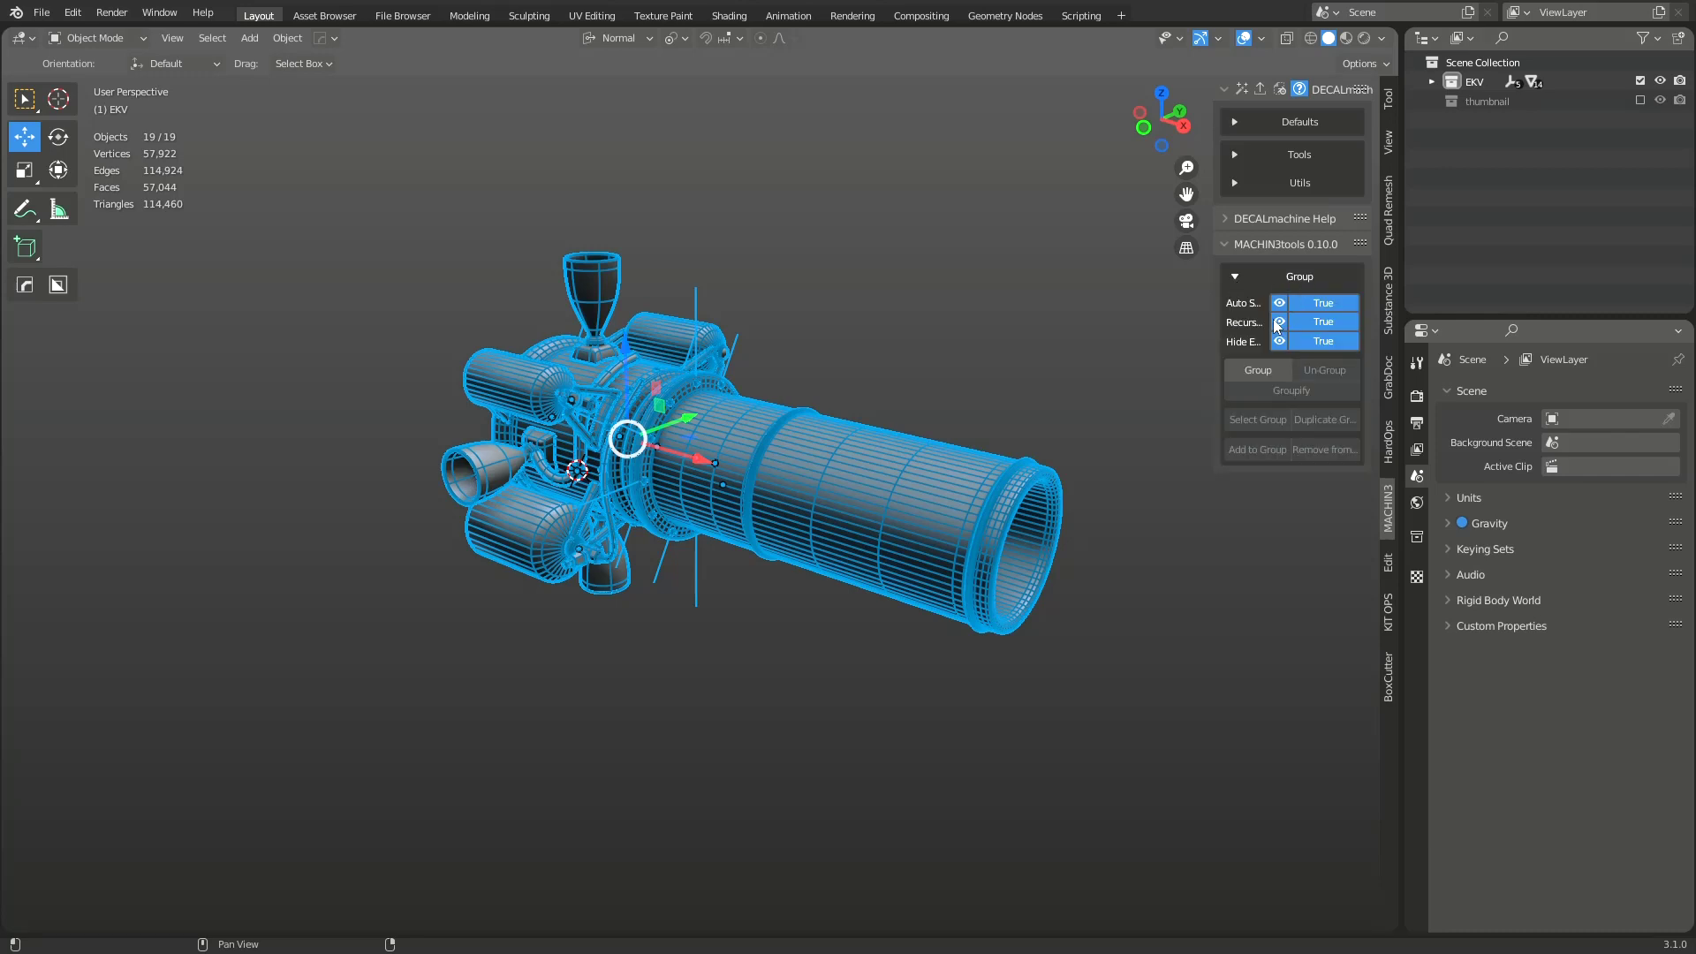
Step: Try grouping the selected parts from the object context menu
middle_drag(955, 484, 963, 486)
right_click(963, 486)
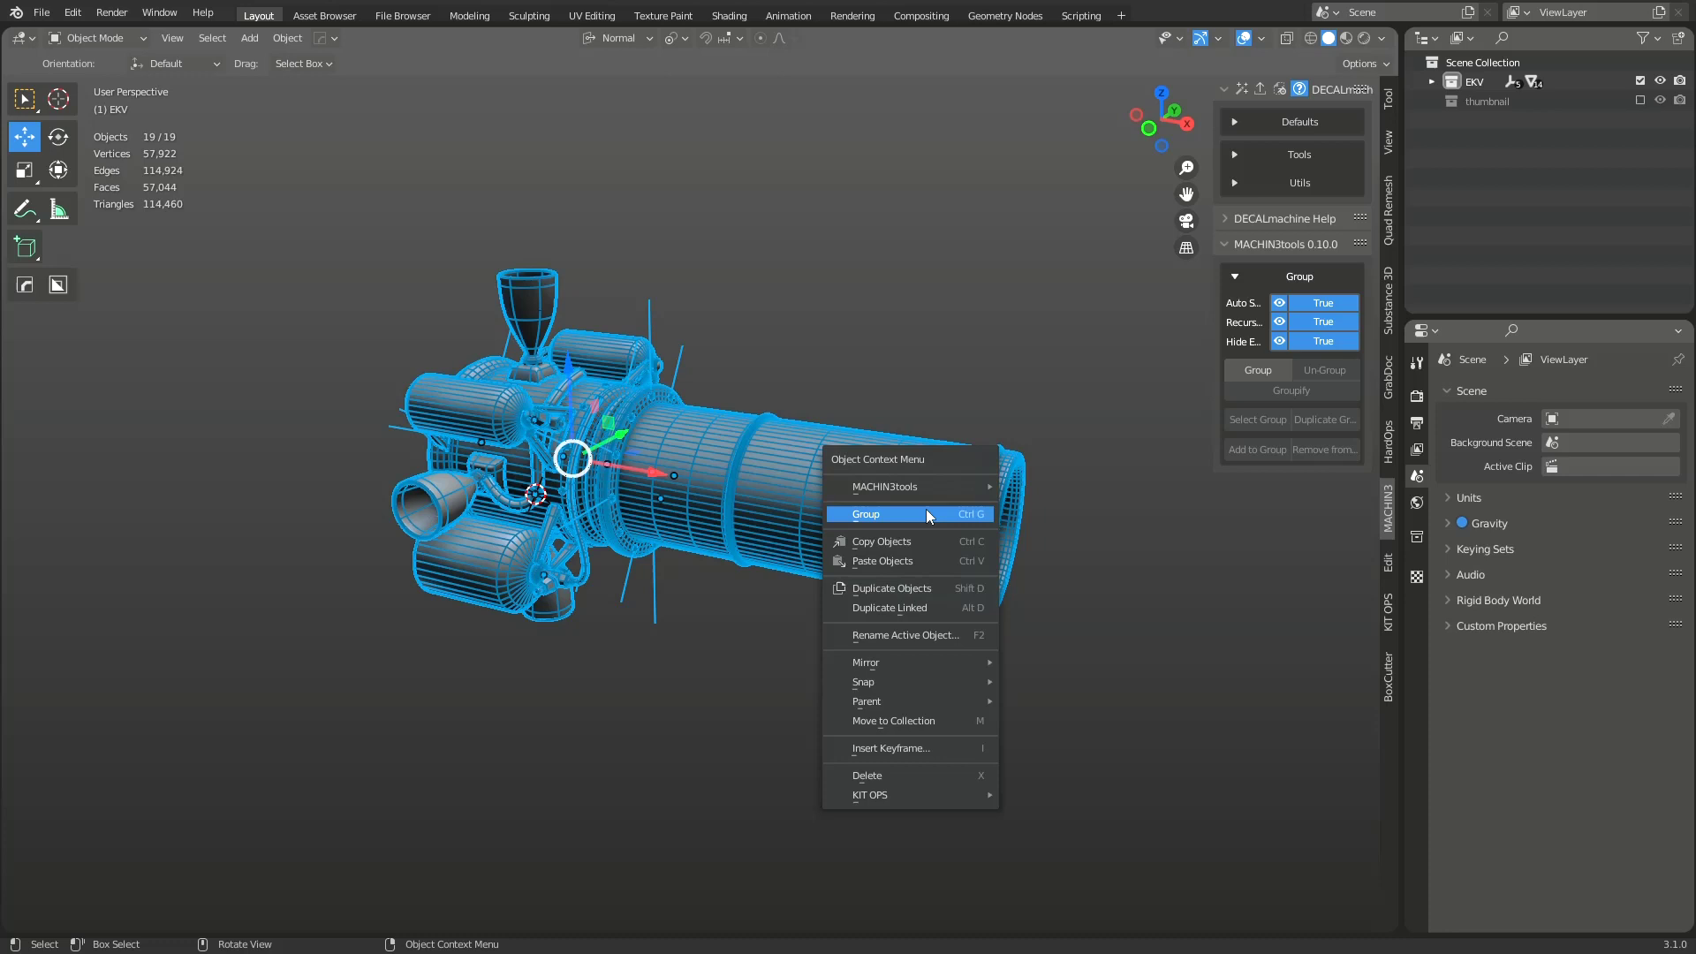
click(982, 516)
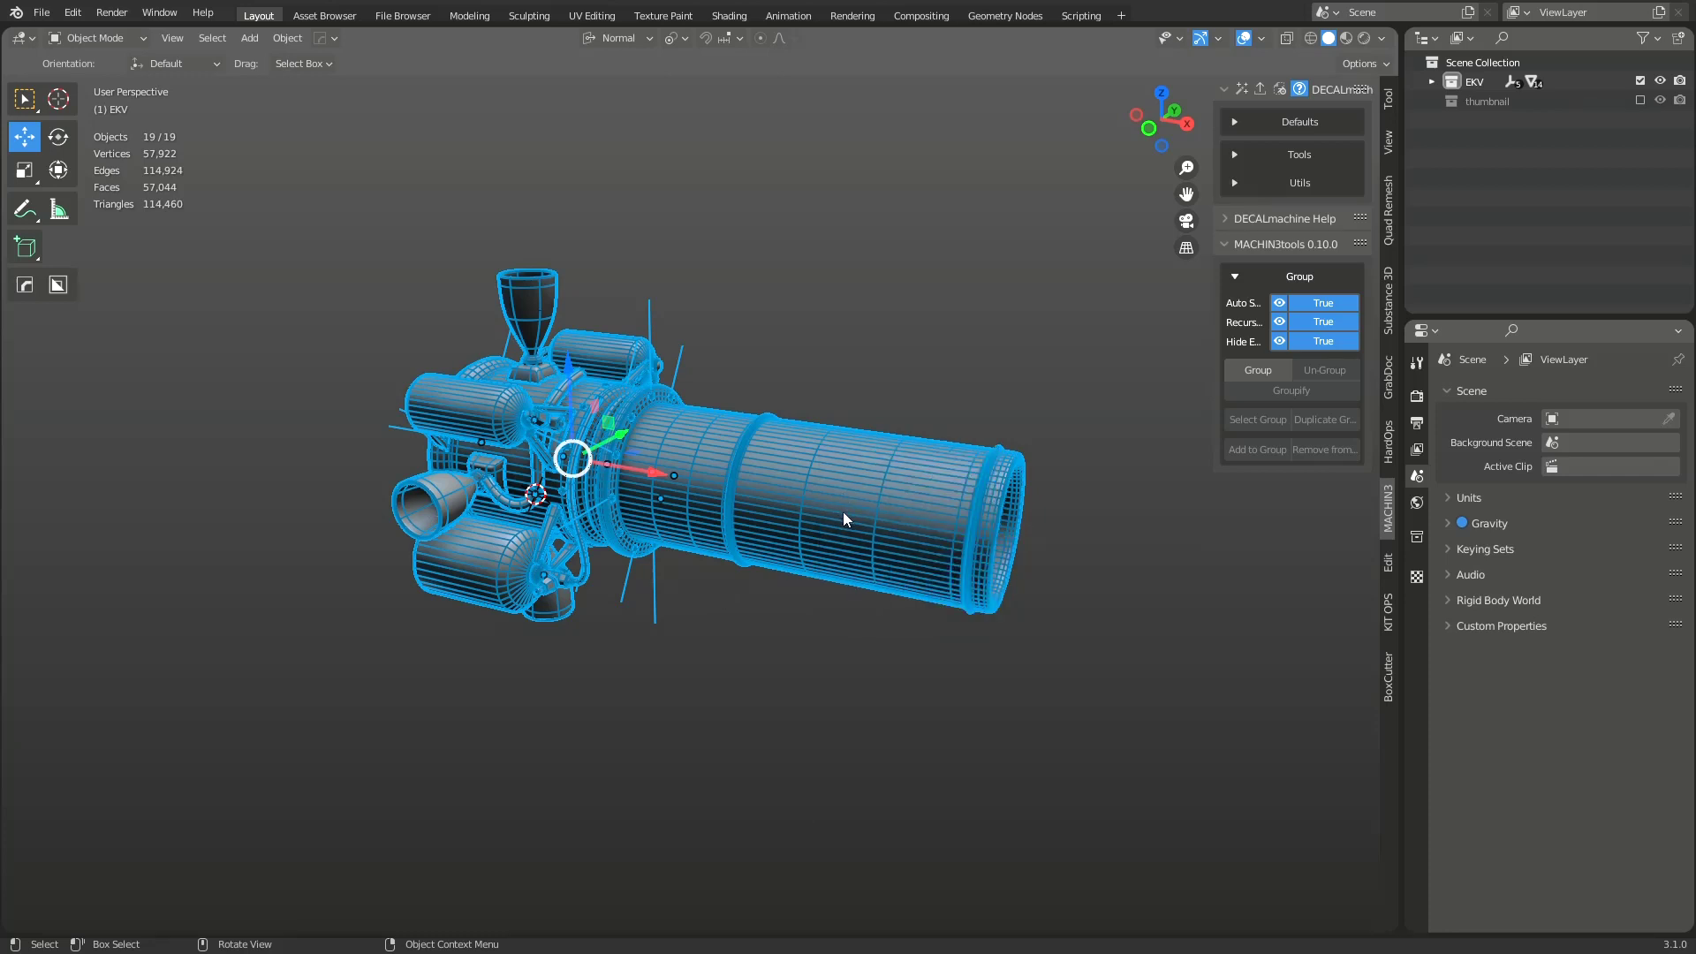
Step: With the main cylinder active, group all parts and set group Location and Rotation to Active
click(843, 513)
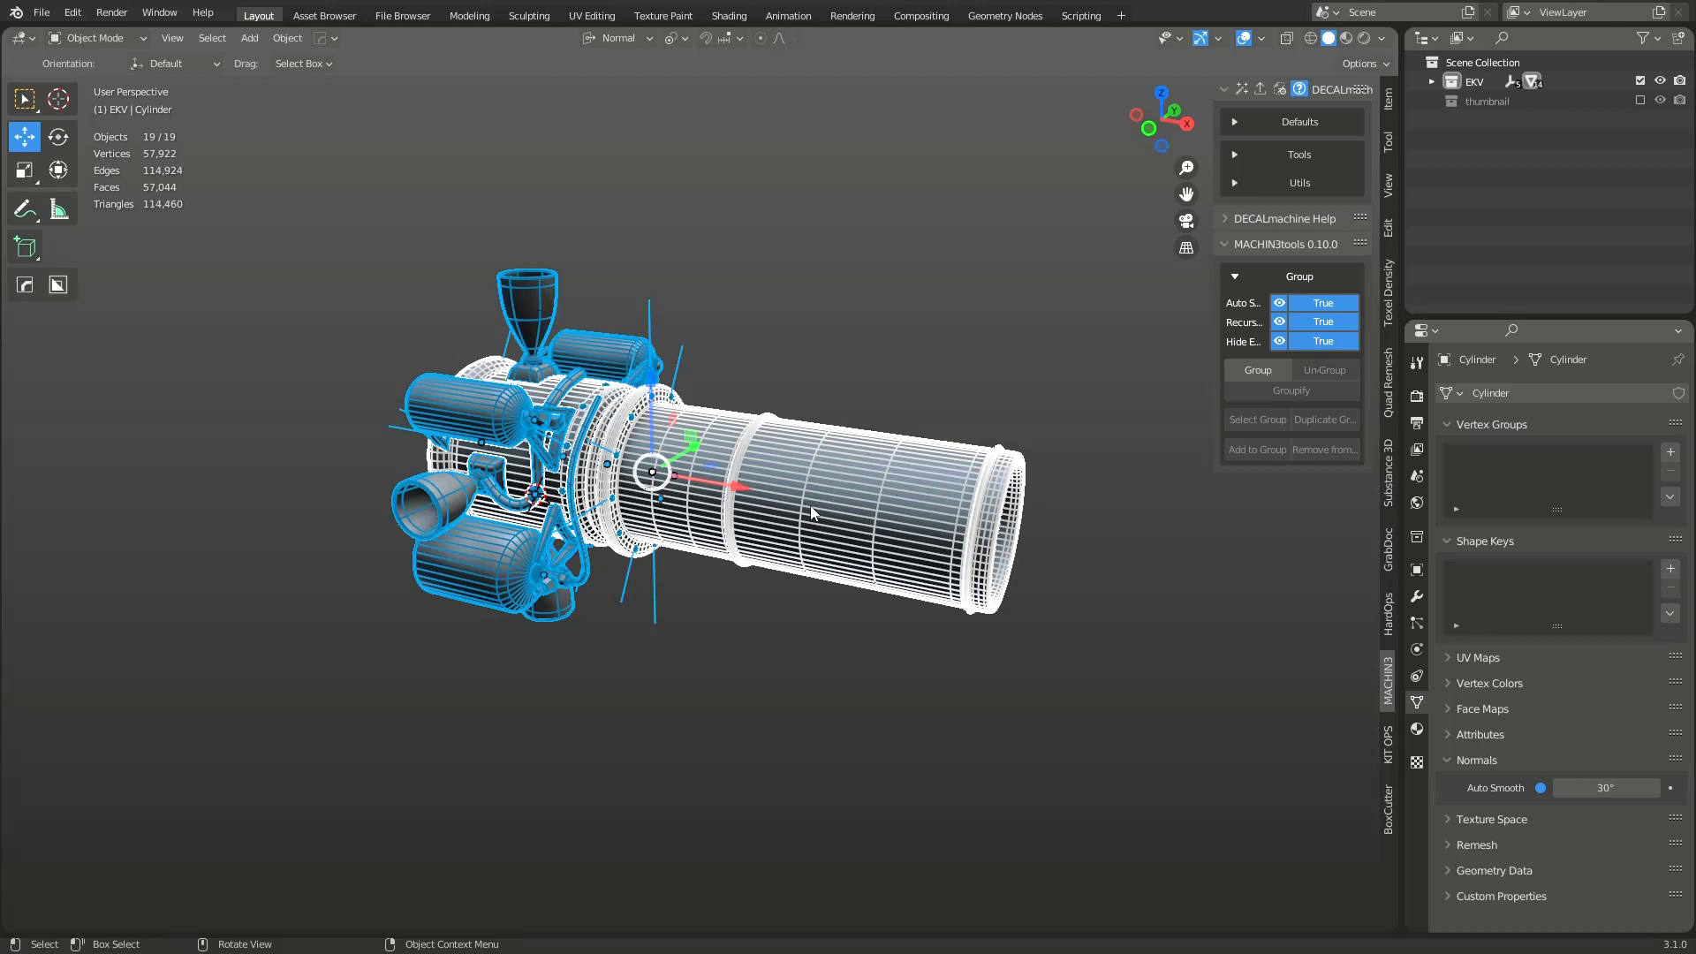
middle_drag(810, 505, 868, 459)
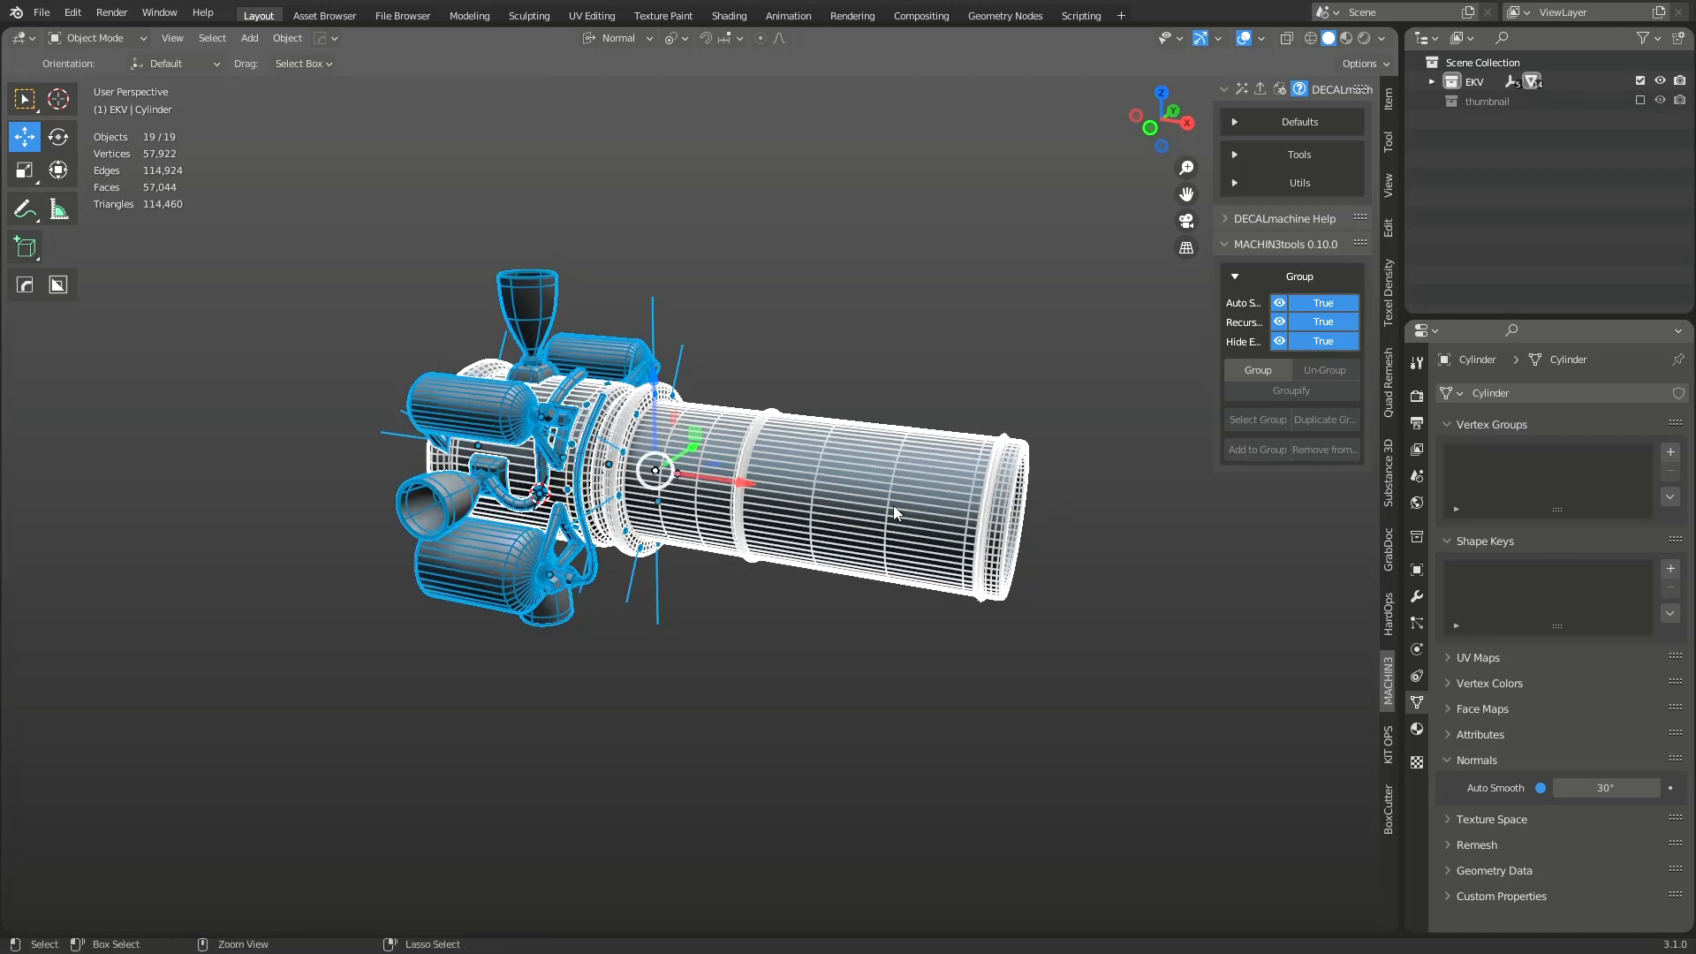
key(ctrl+g)
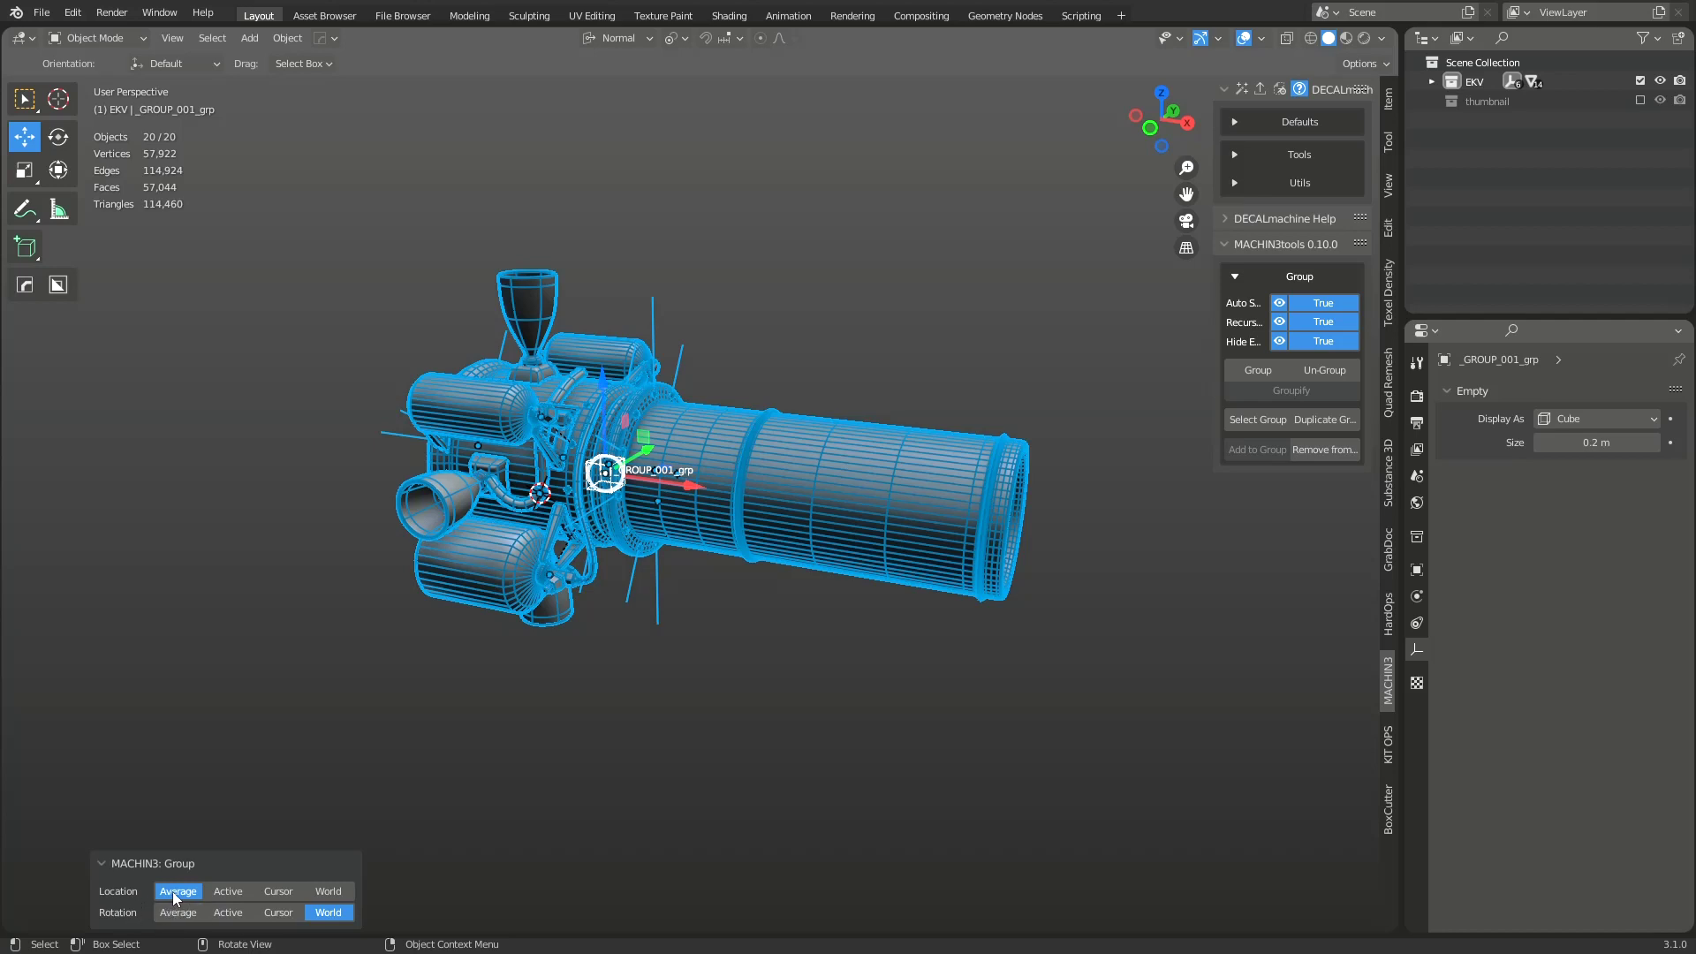
click(238, 892)
click(241, 908)
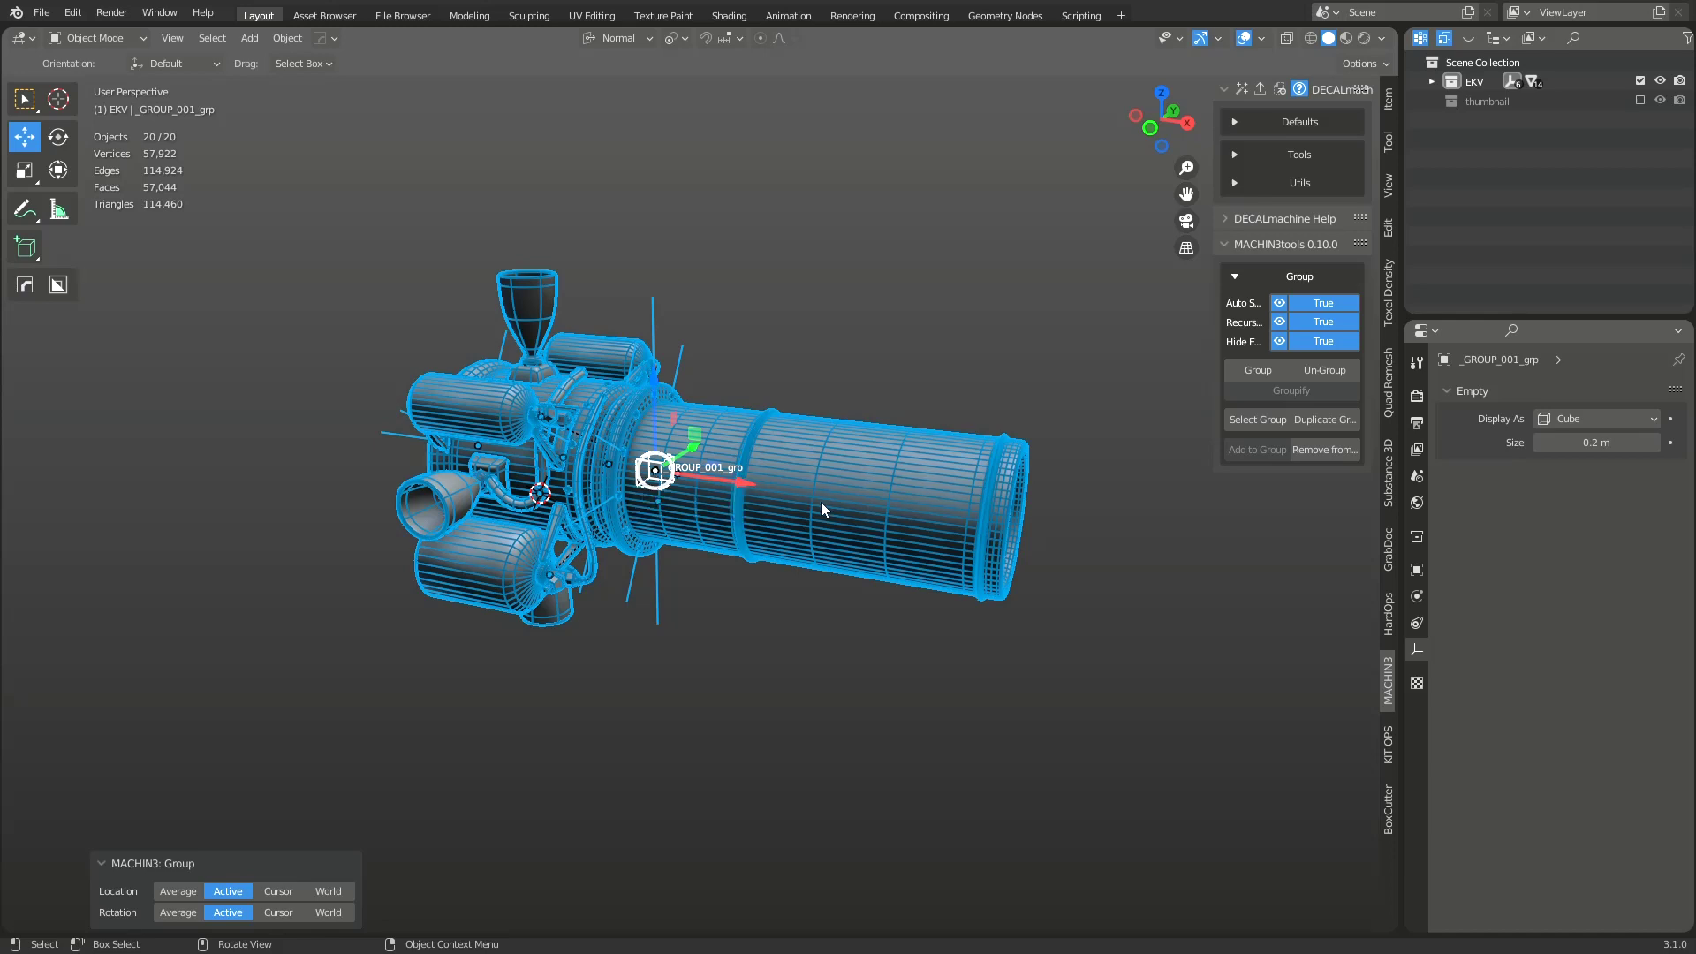
click(861, 725)
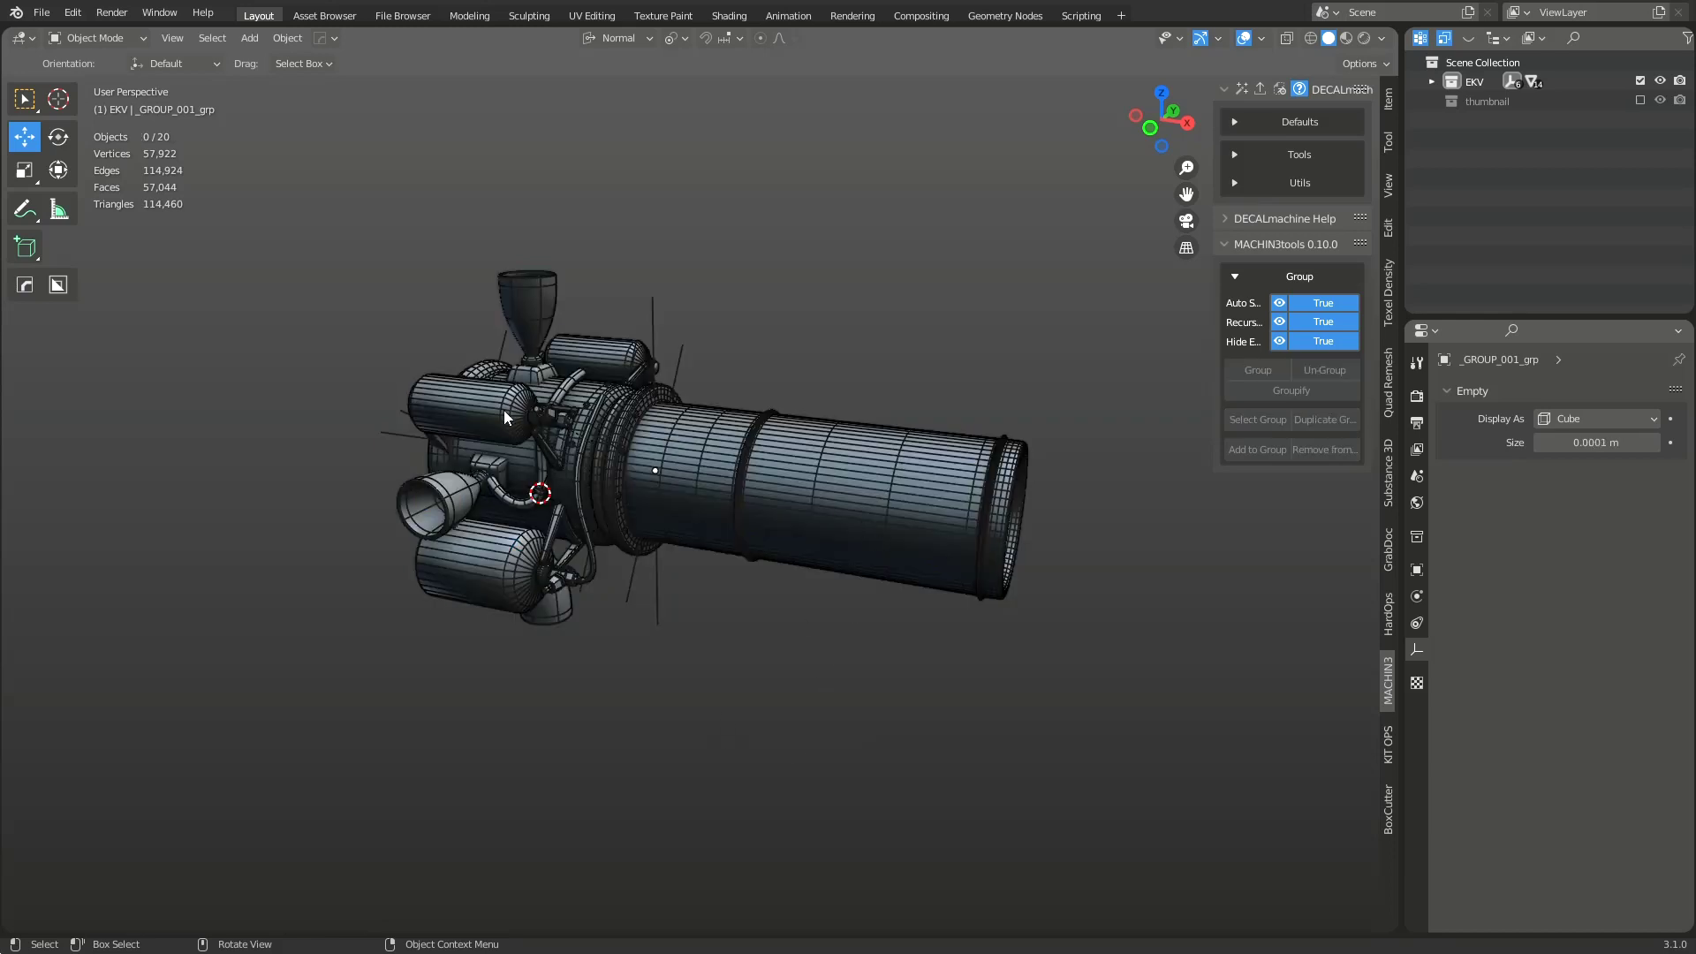
click(482, 430)
click(557, 318)
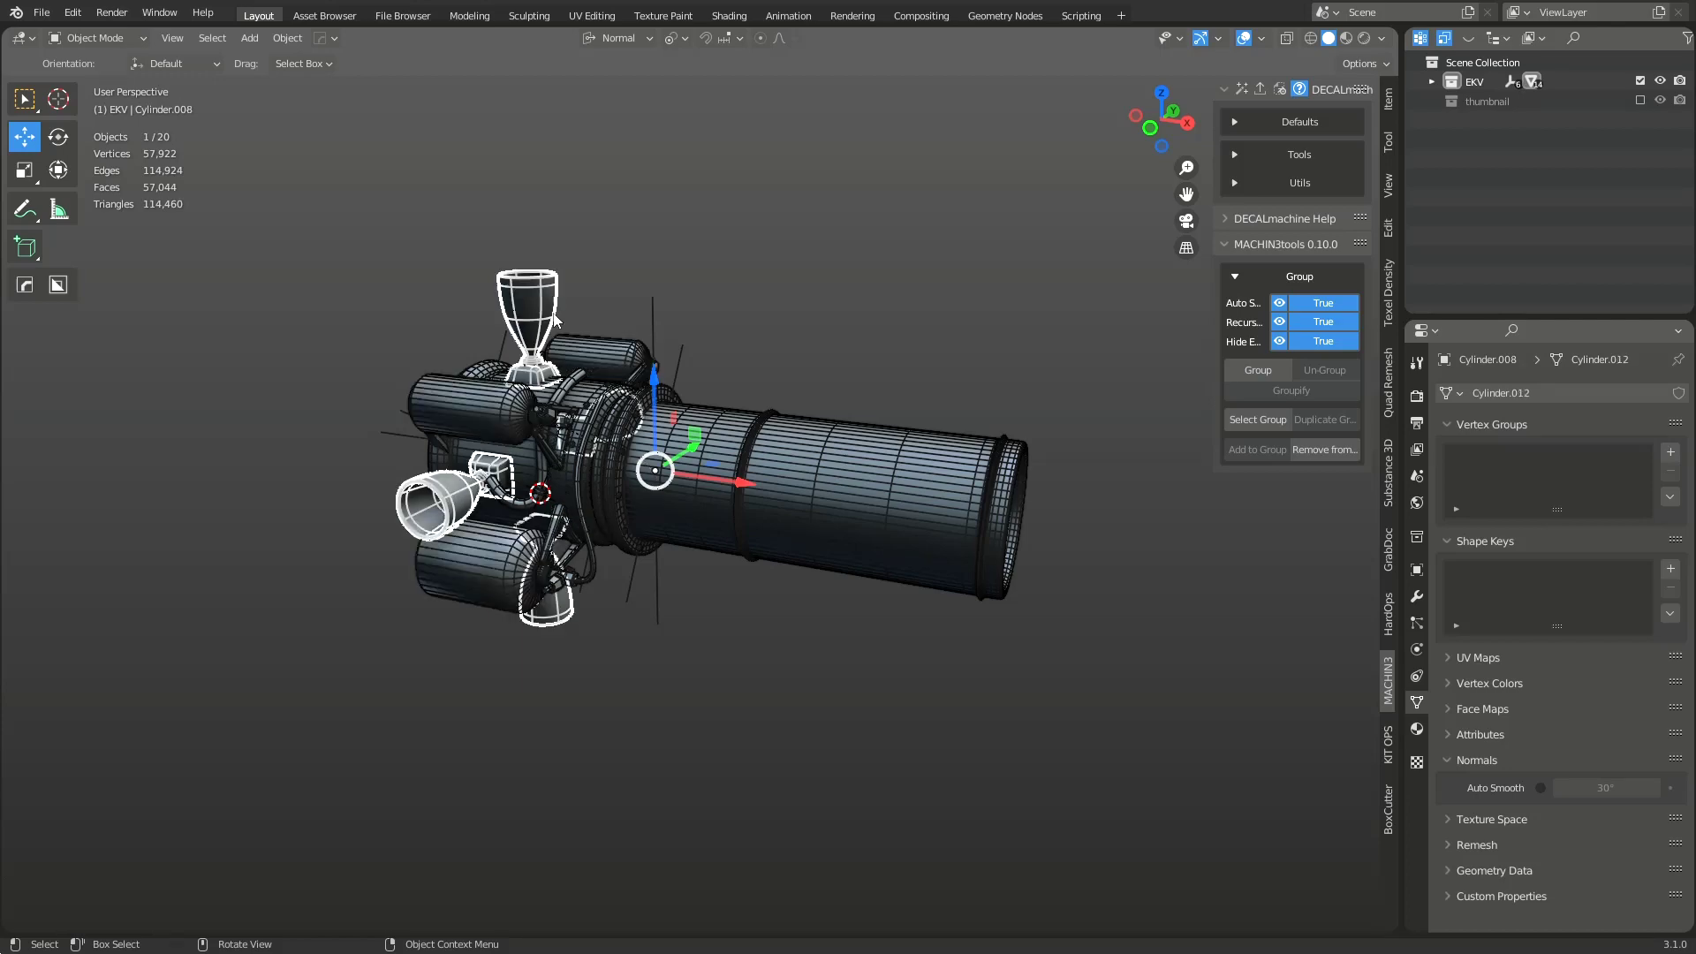
click(446, 442)
click(435, 460)
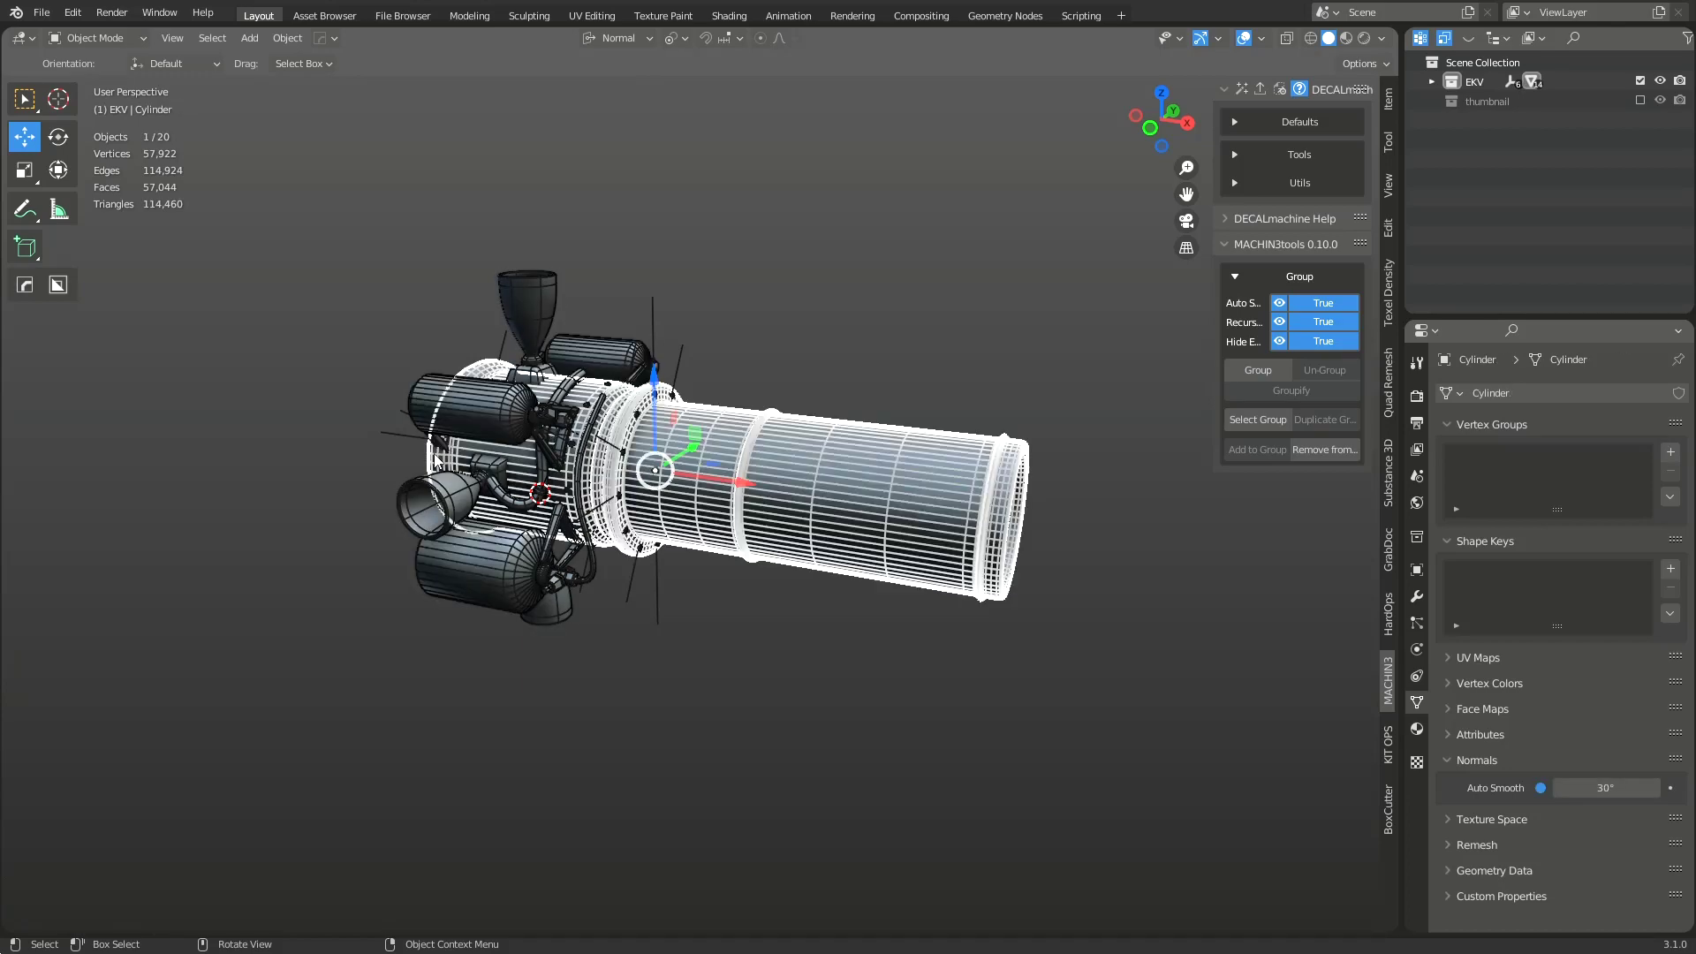
click(462, 537)
click(550, 609)
middle_drag(729, 598, 834, 574)
click(830, 510)
click(840, 685)
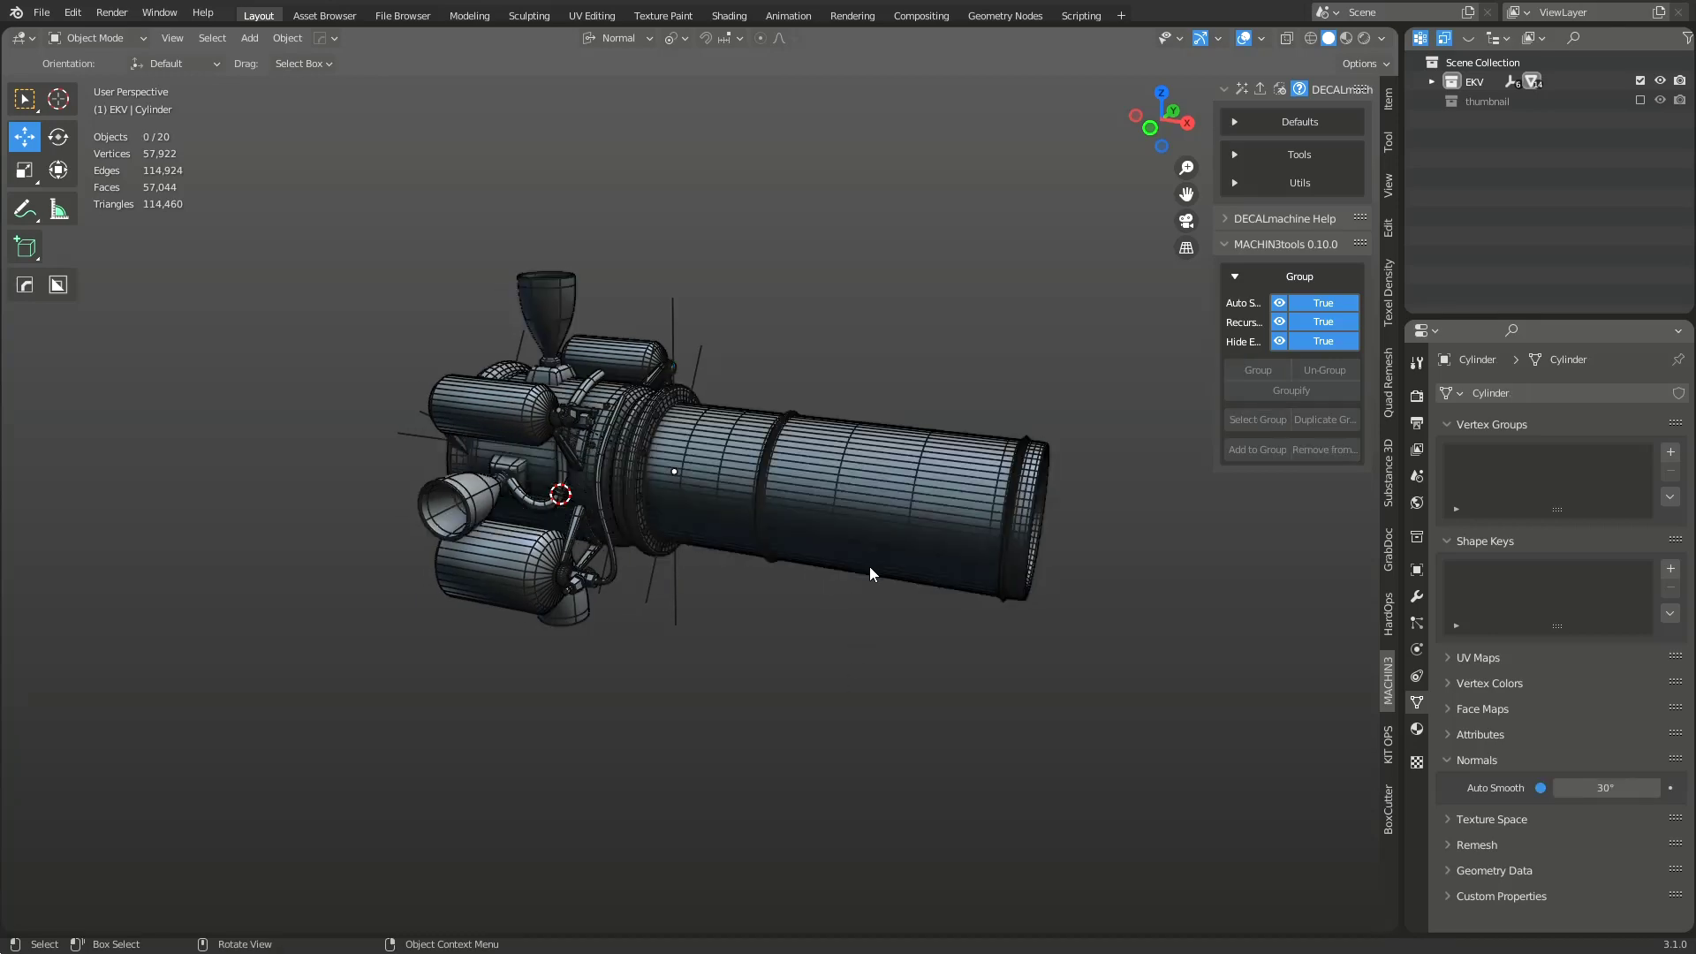
shift+click(866, 518)
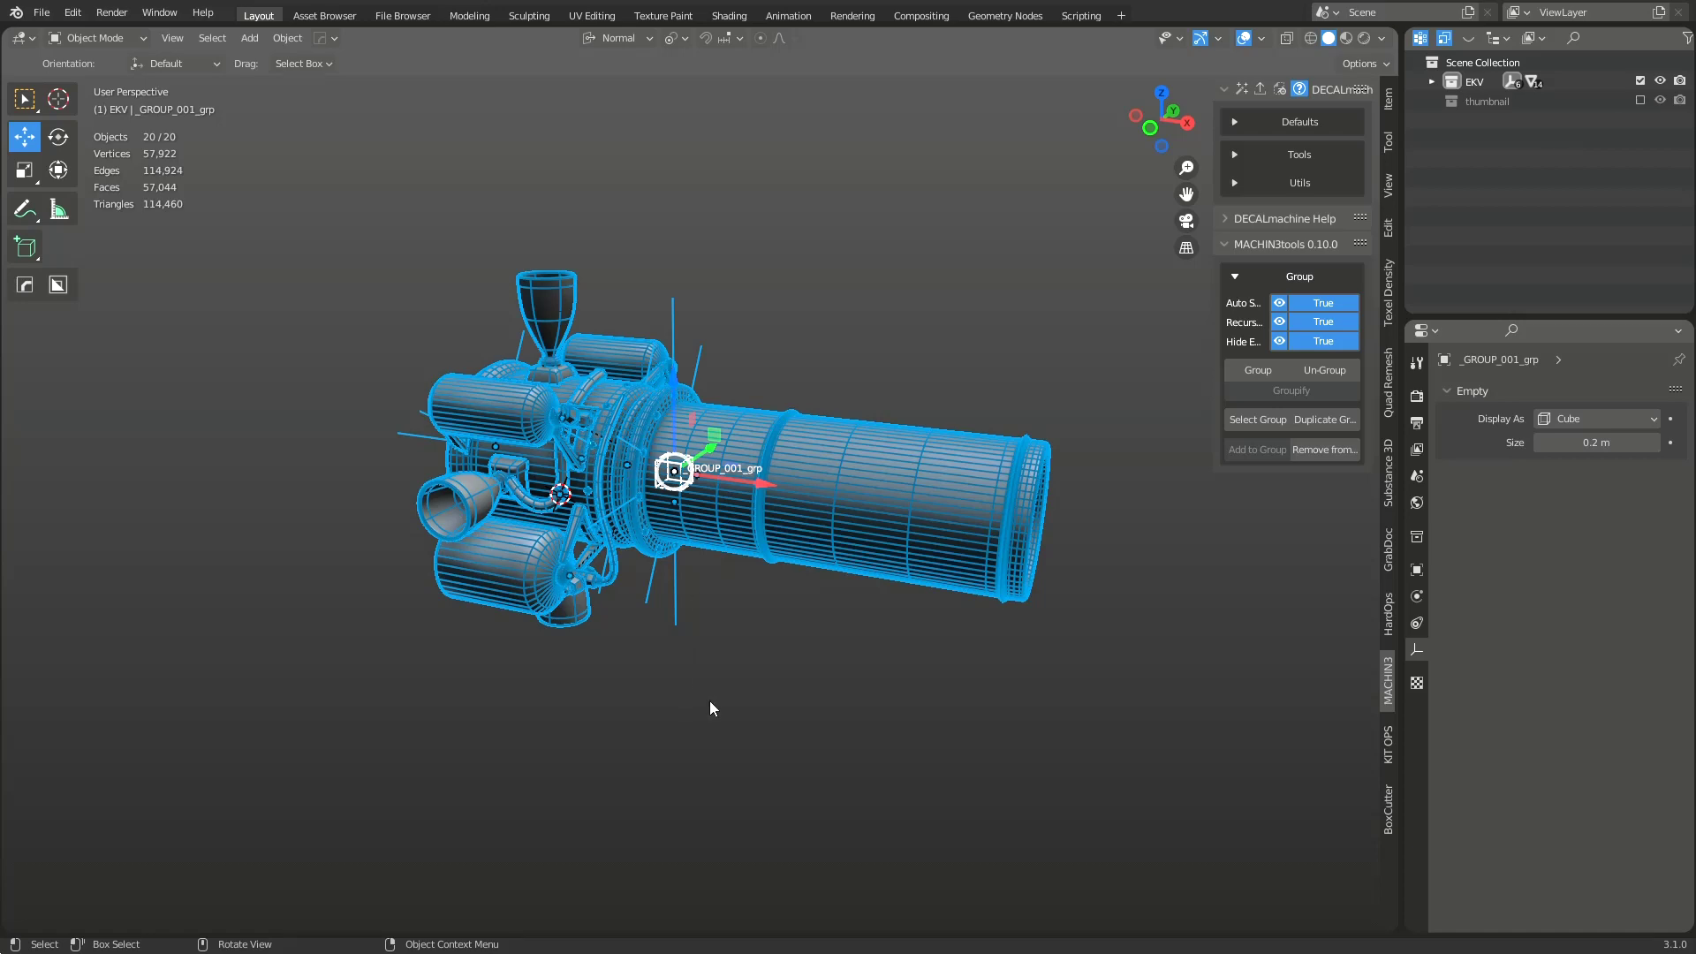
click(709, 702)
click(509, 565)
click(679, 693)
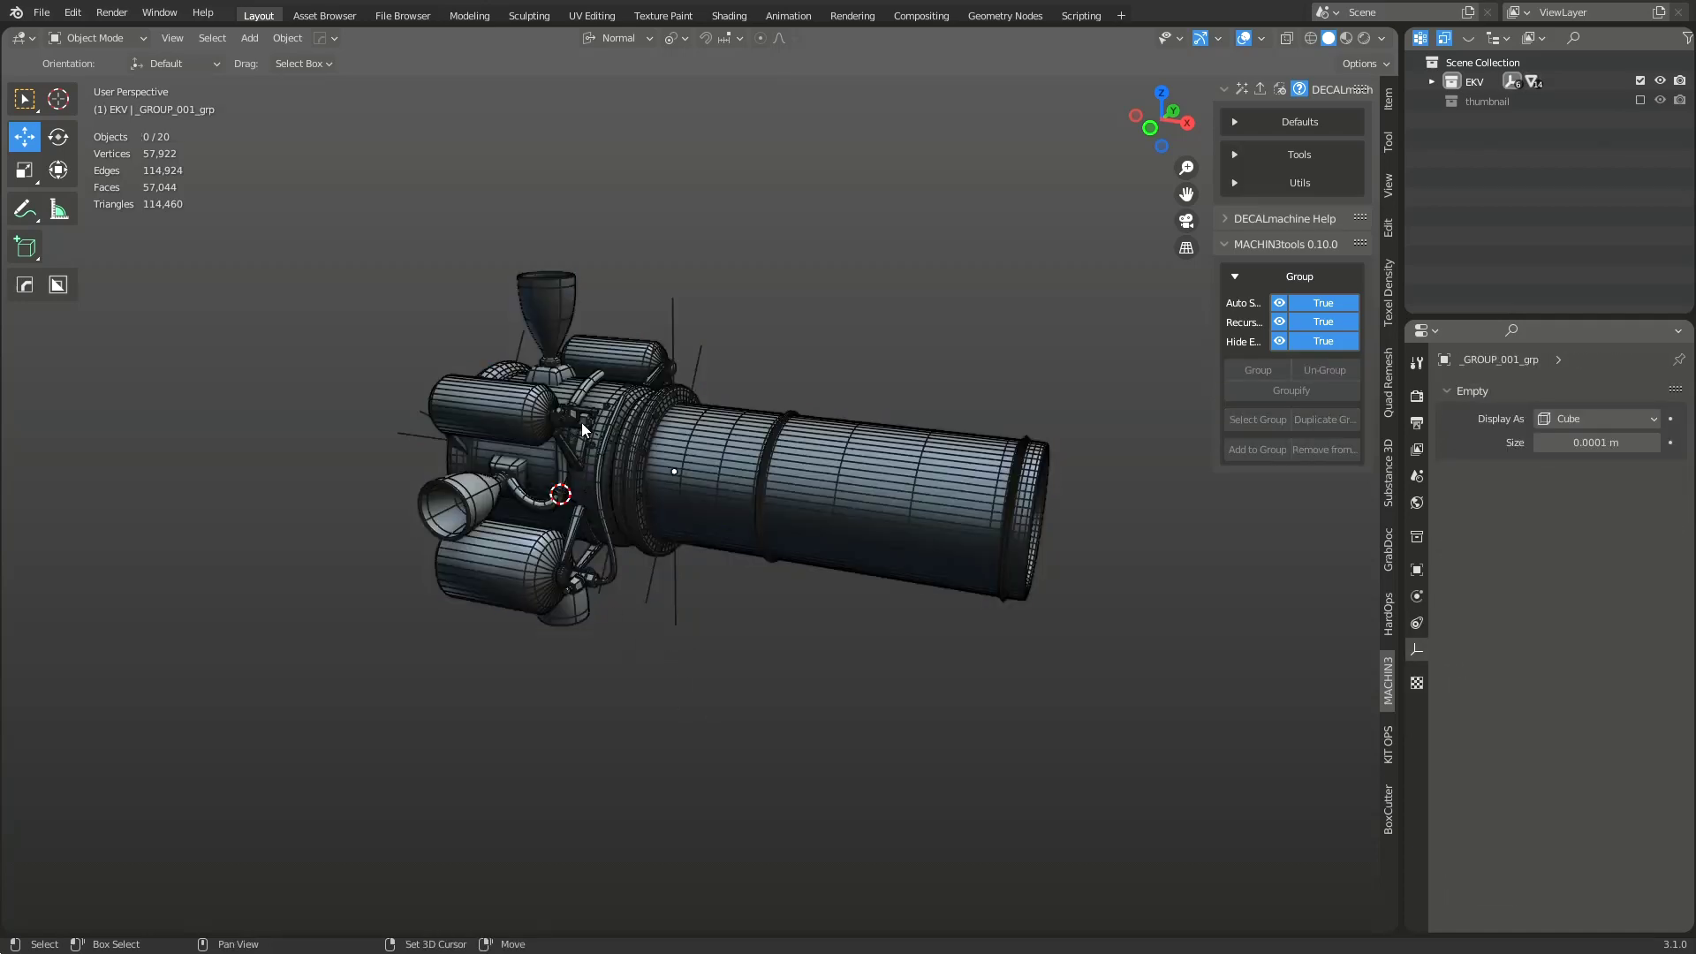
click(610, 403)
click(882, 723)
click(889, 508)
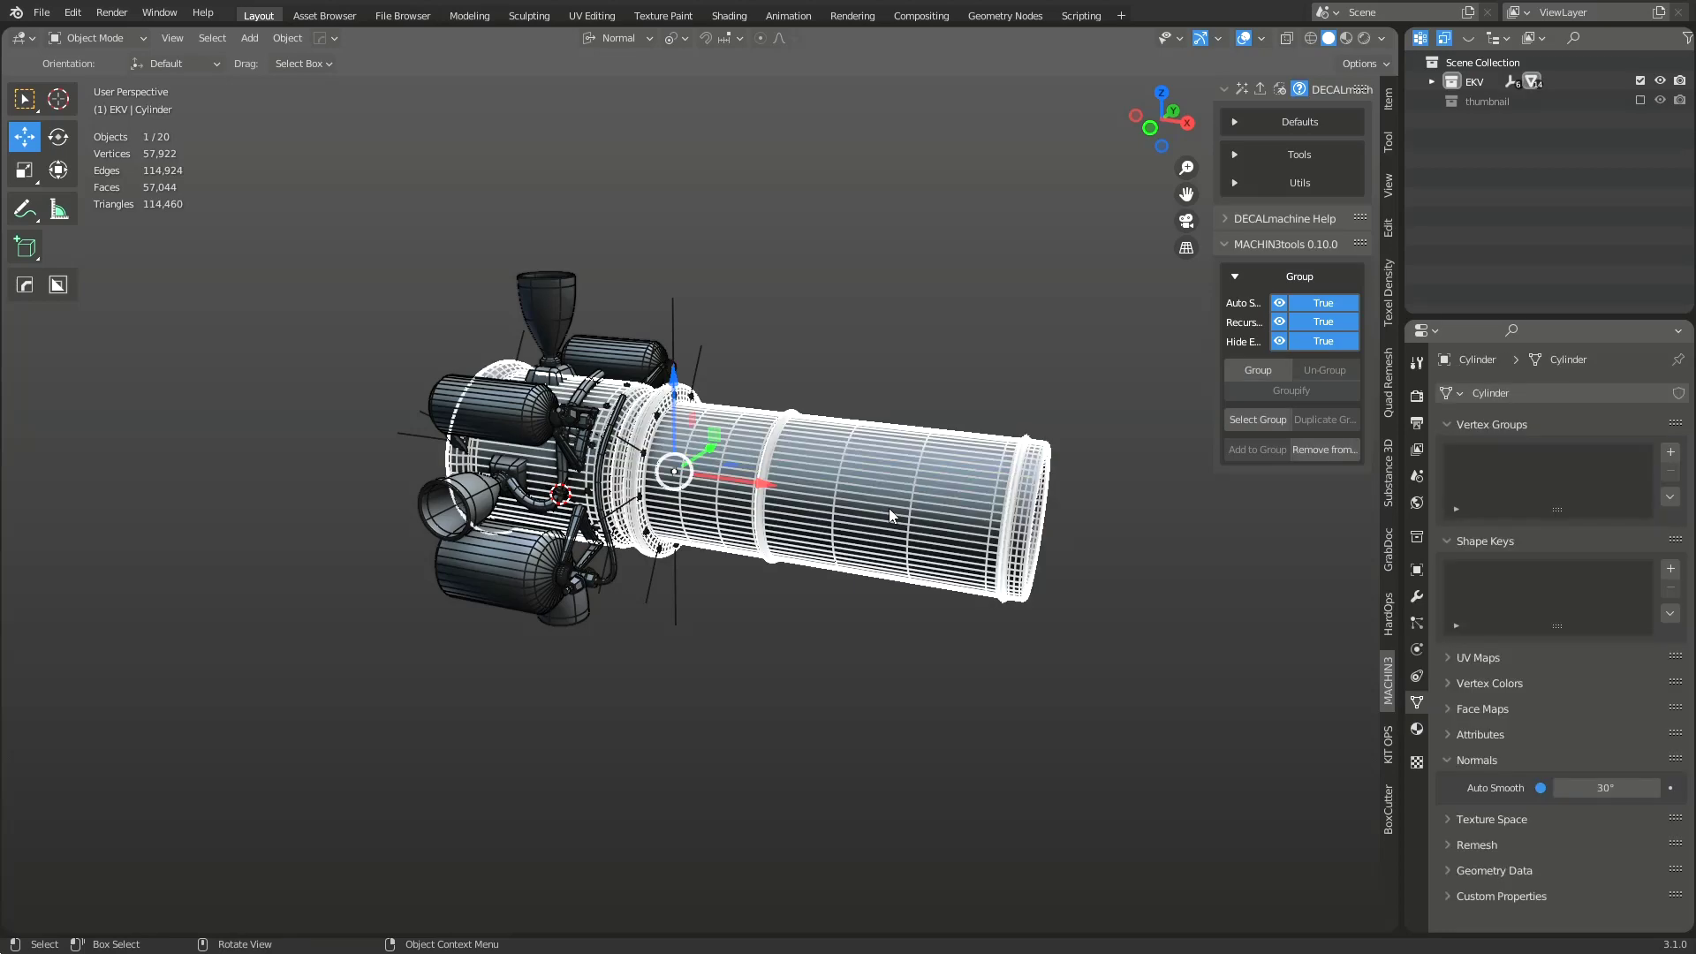
click(1275, 422)
right_click(872, 341)
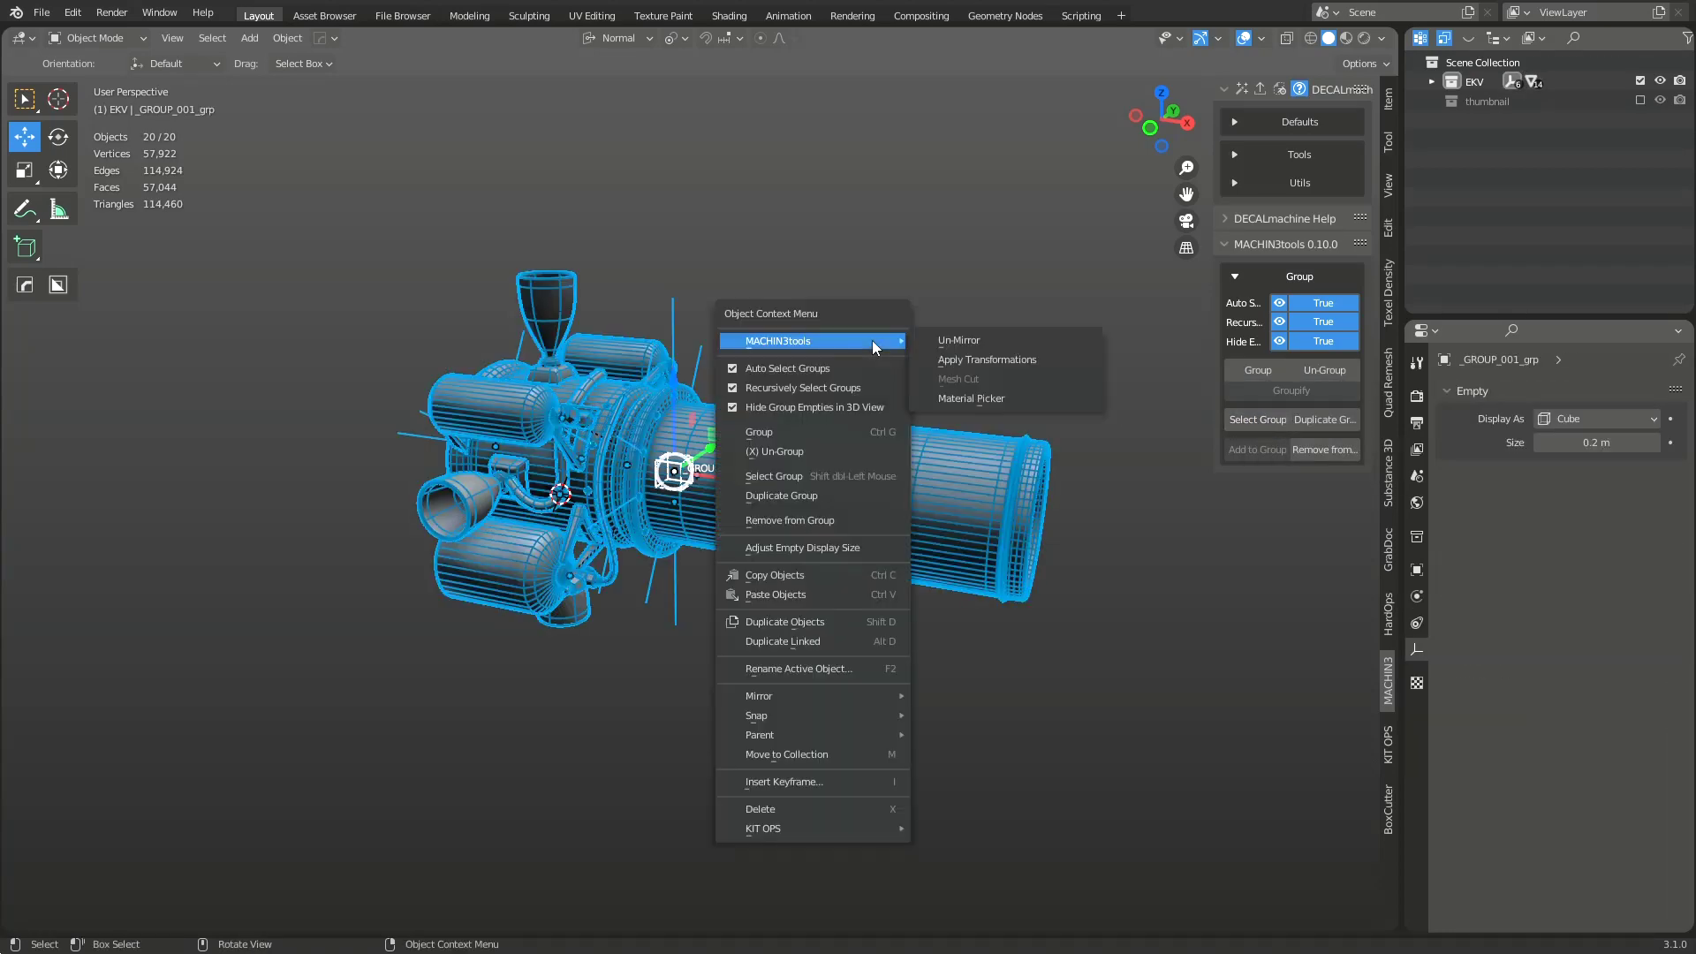
click(811, 480)
click(913, 394)
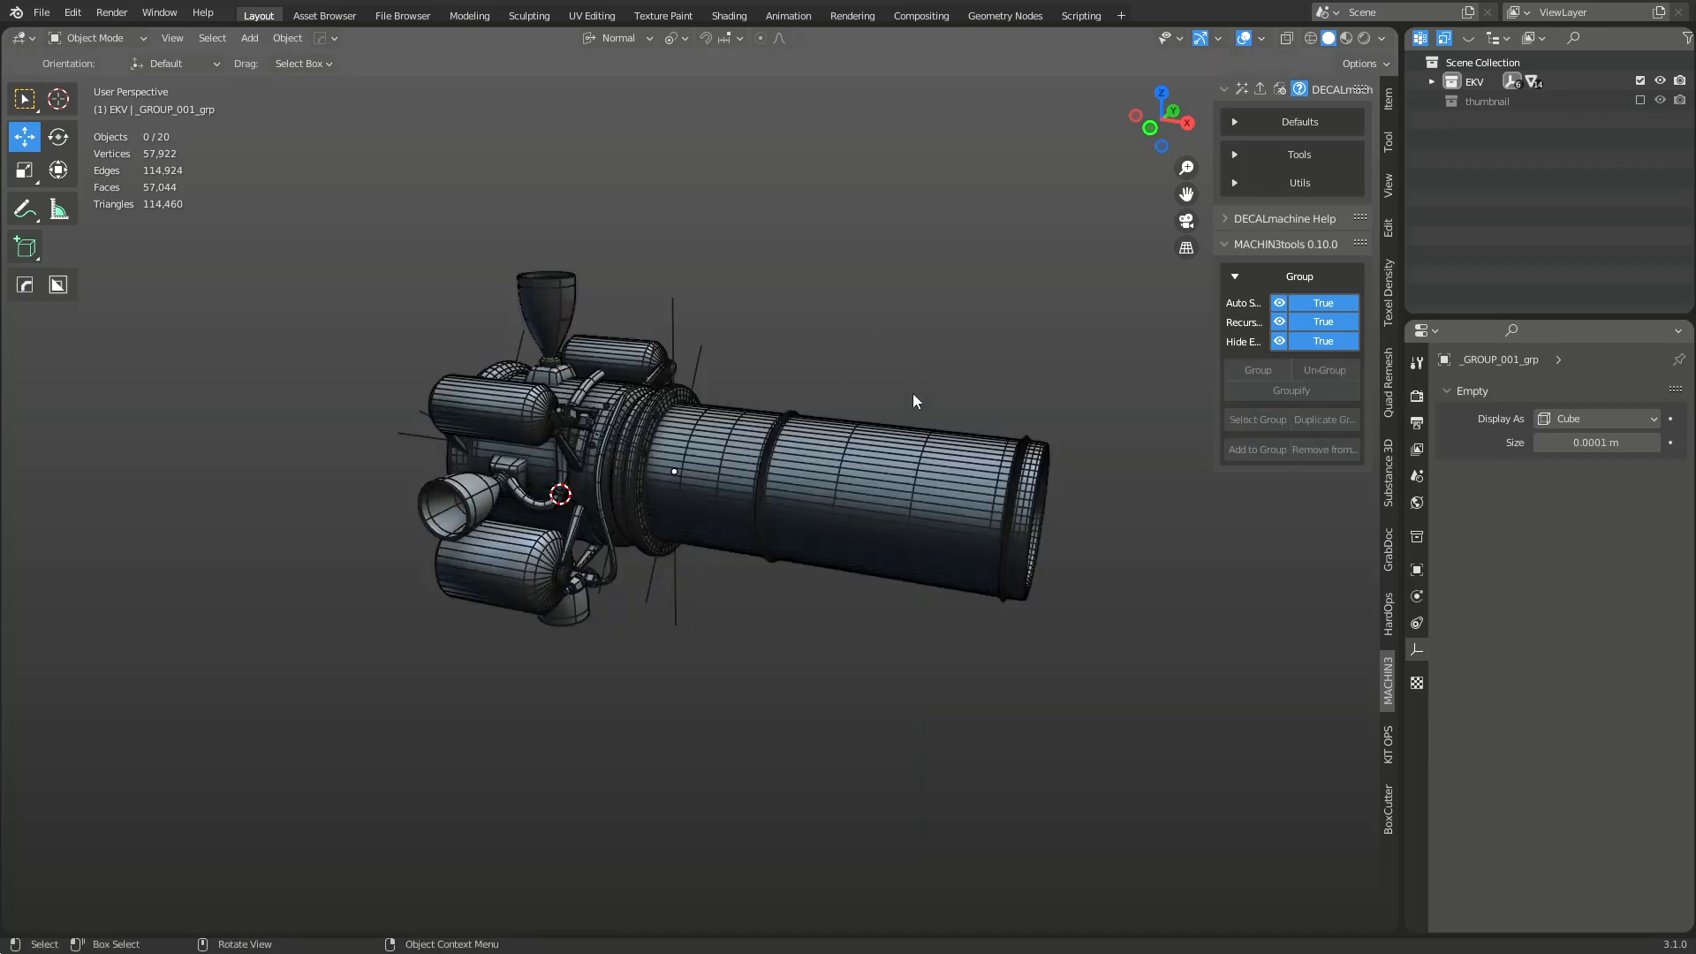
middle_drag(914, 394, 855, 407)
scroll(862, 495, up, 2)
middle_drag(861, 491, 766, 503)
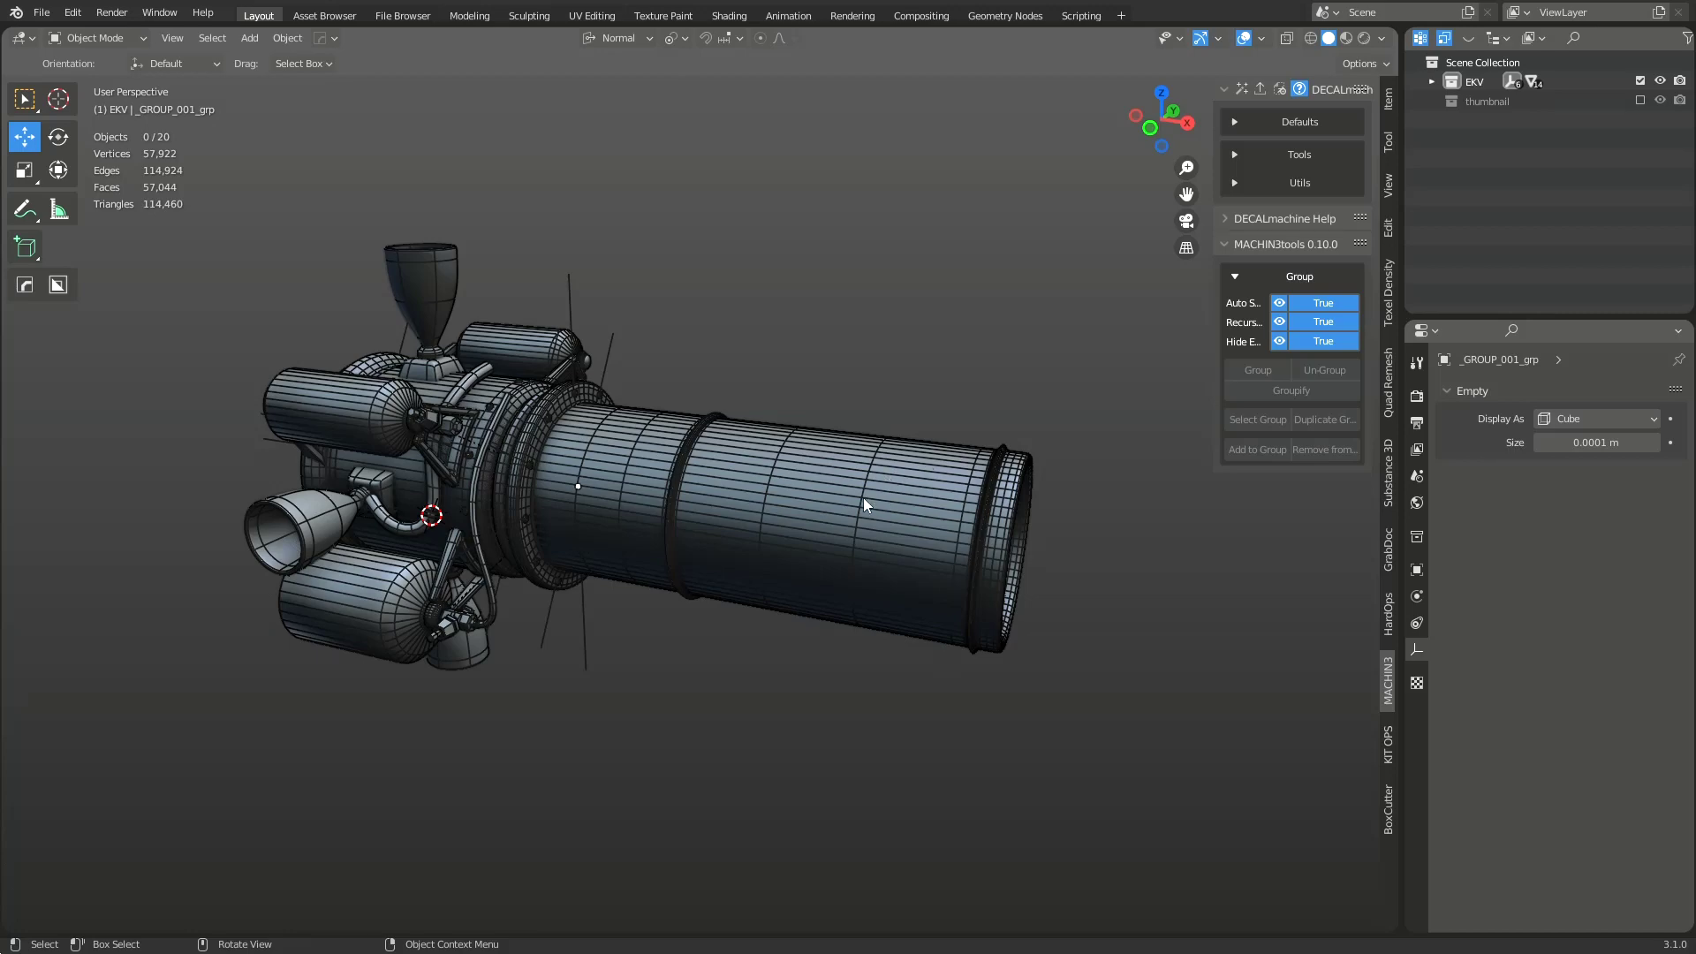
middle_drag(862, 497, 838, 481)
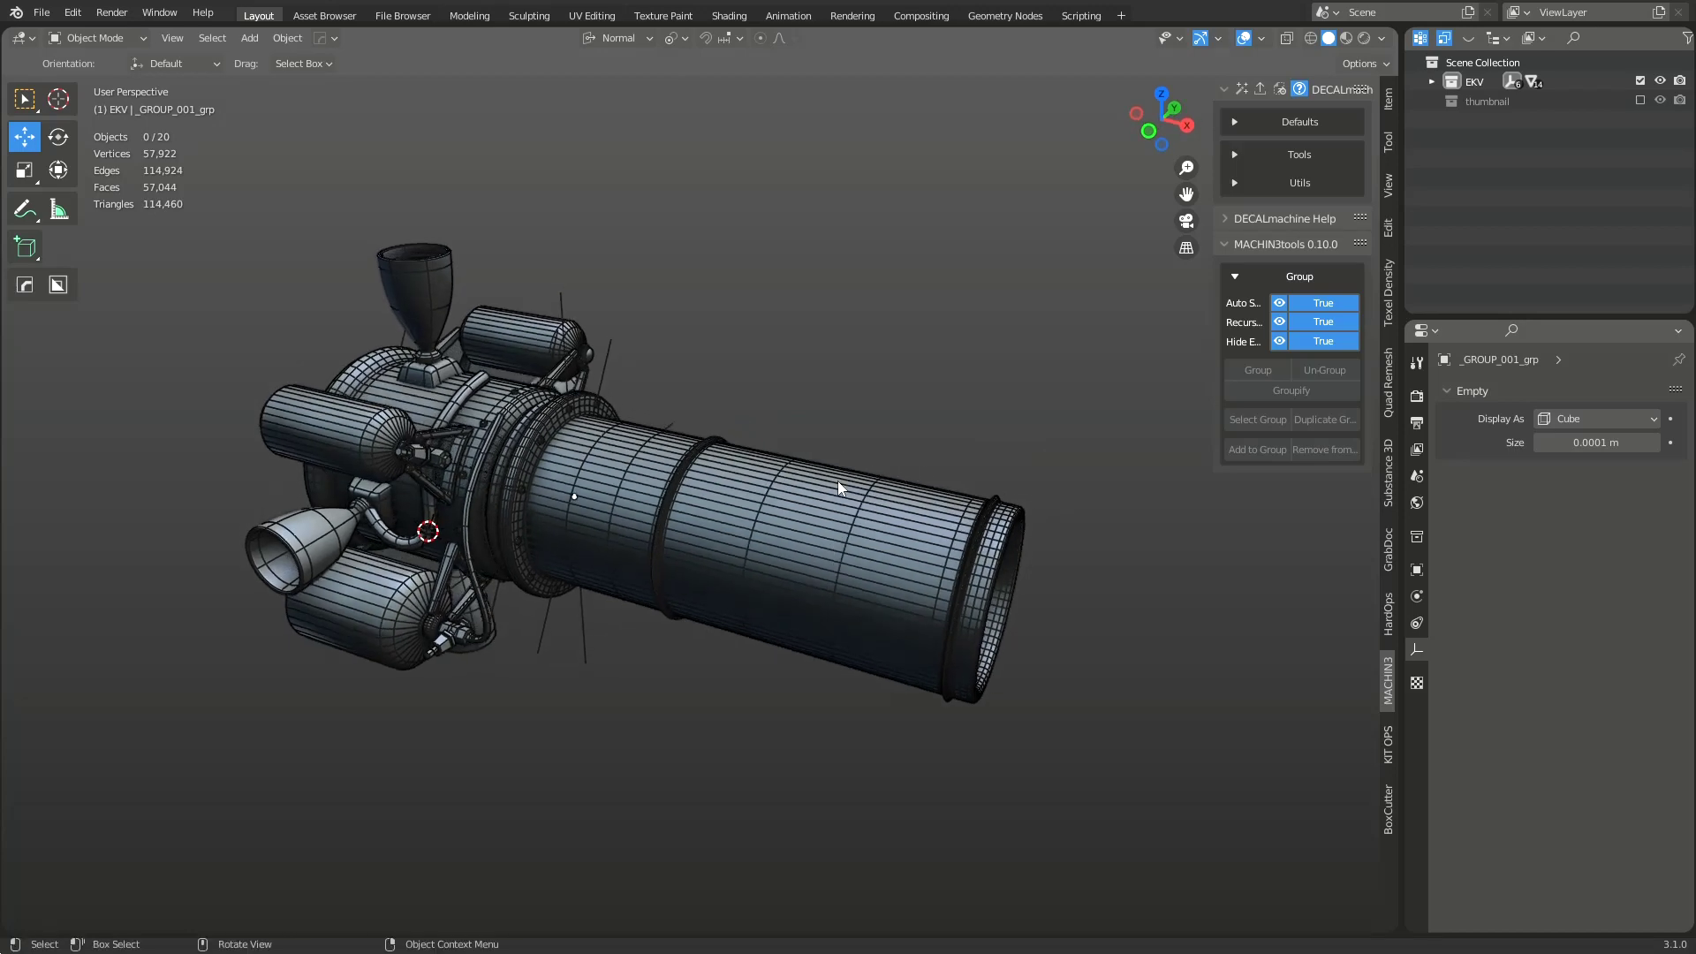
click(794, 567)
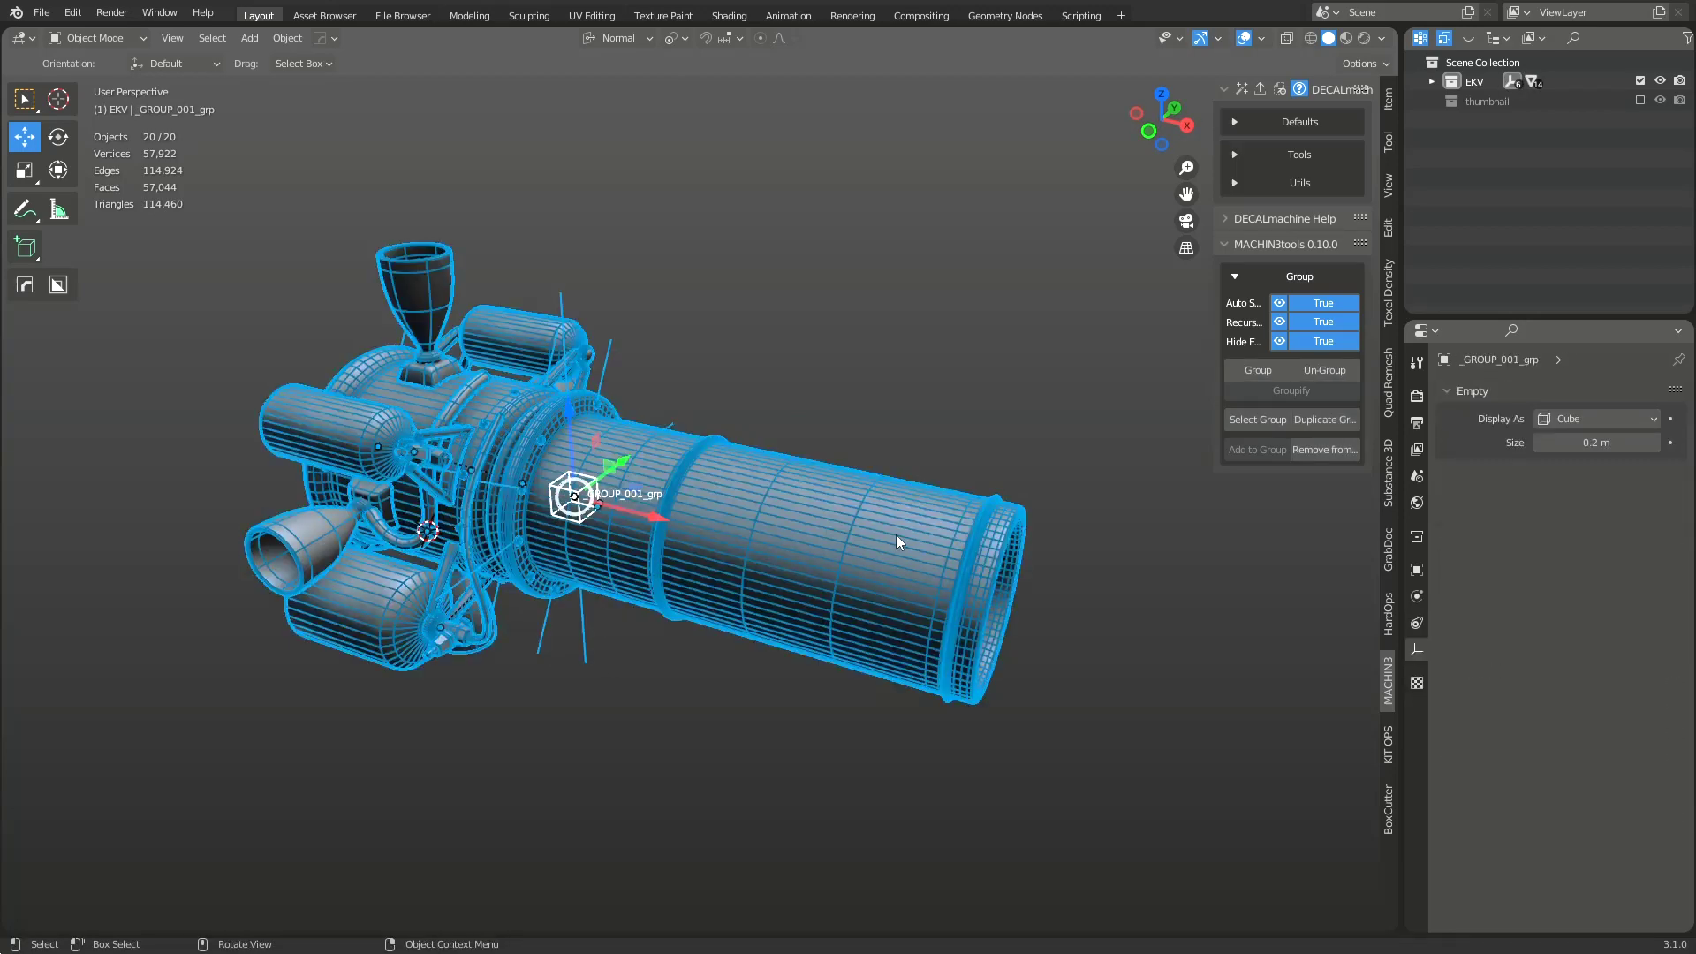
Step: Set the group's location to X 0, Y 0, Z 0
click(1389, 100)
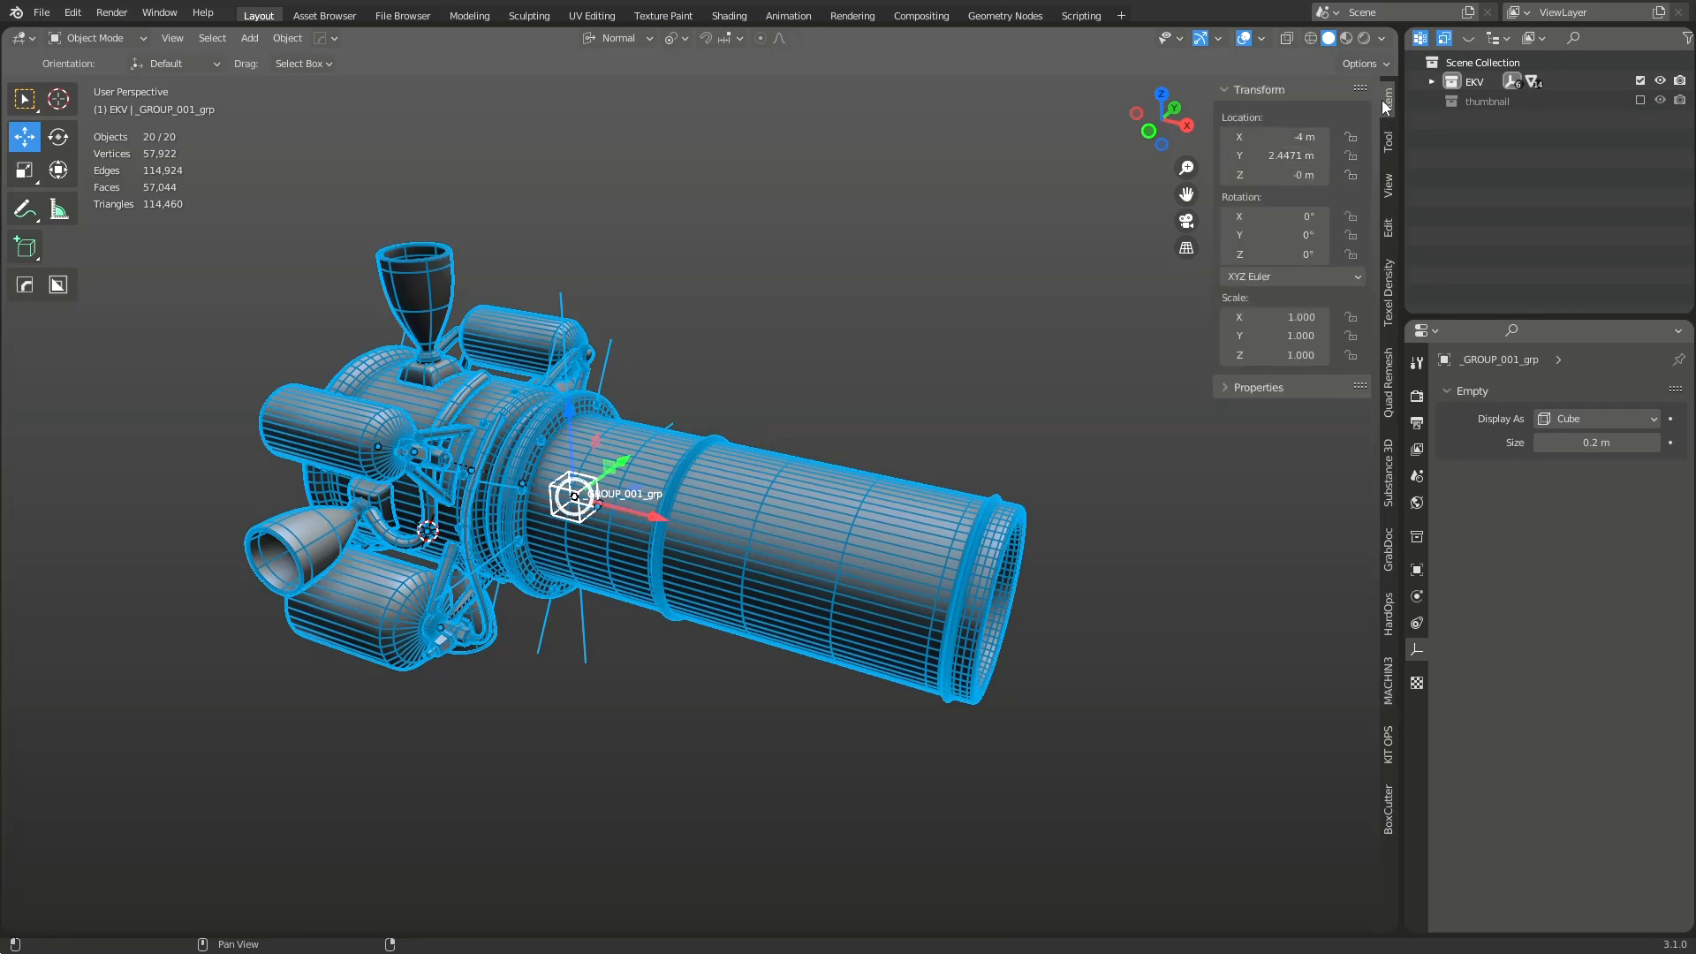
drag(1298, 139, 1290, 130)
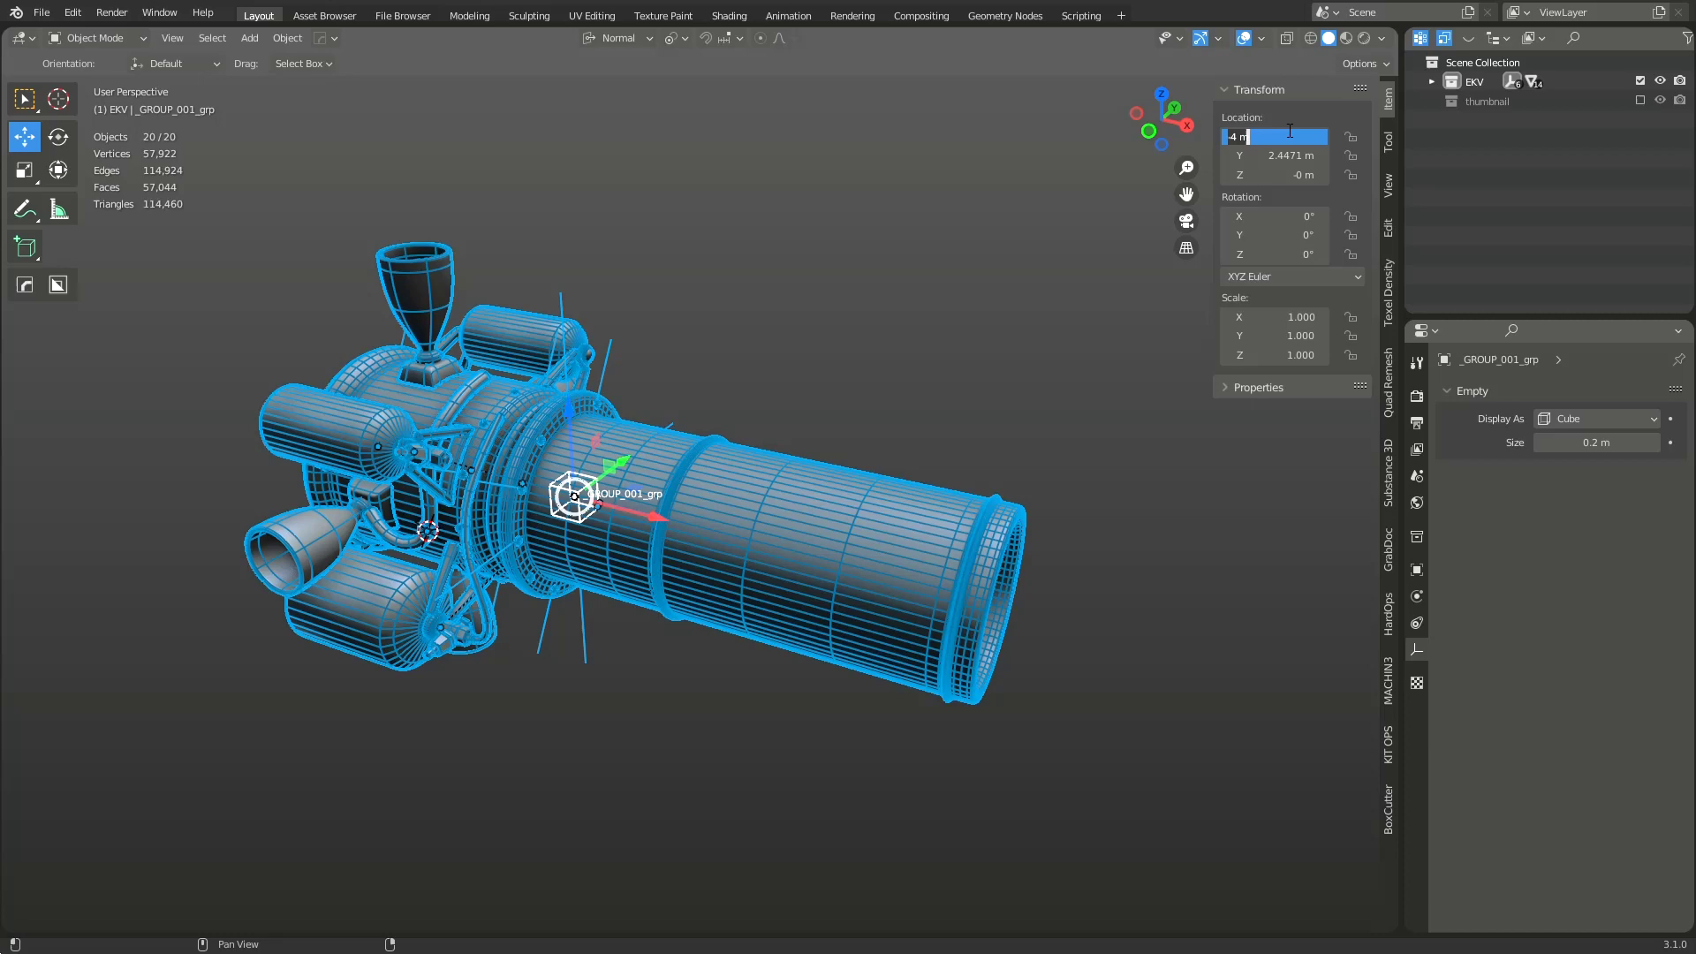
text(0)
key(Tab)
text(0)
key(Tab)
text(0)
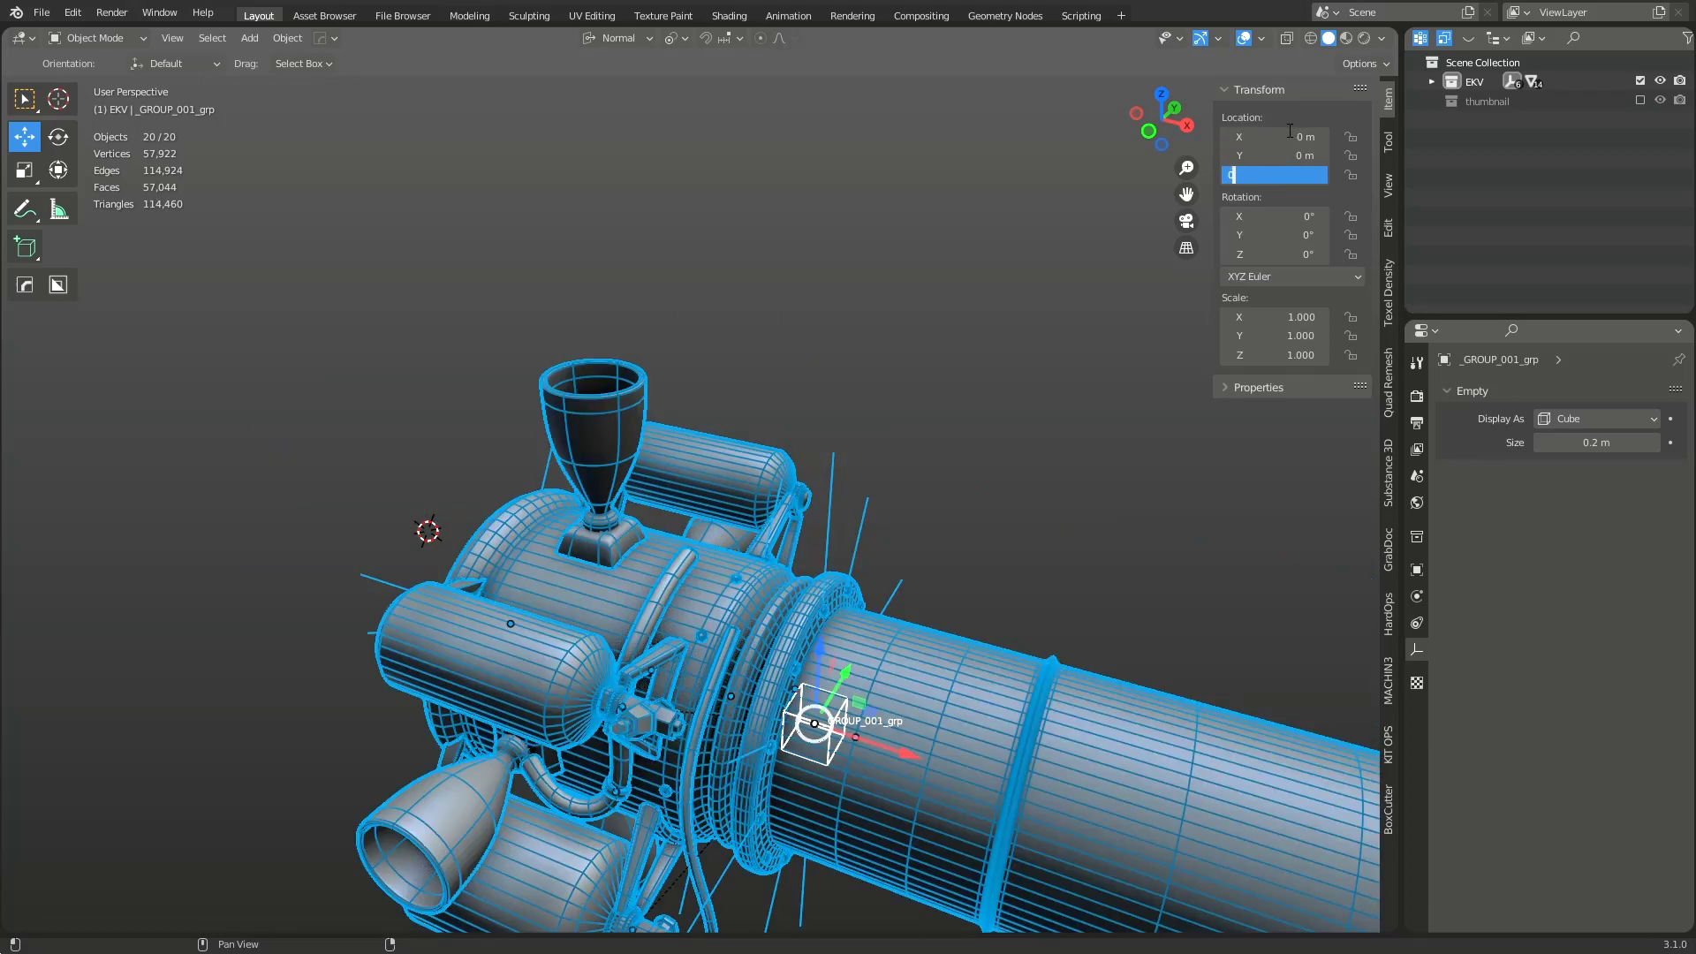
key(Return)
Step: Deselect everything and snap the 3D cursor to the world origin
click(1040, 435)
scroll(1016, 486, down, 3)
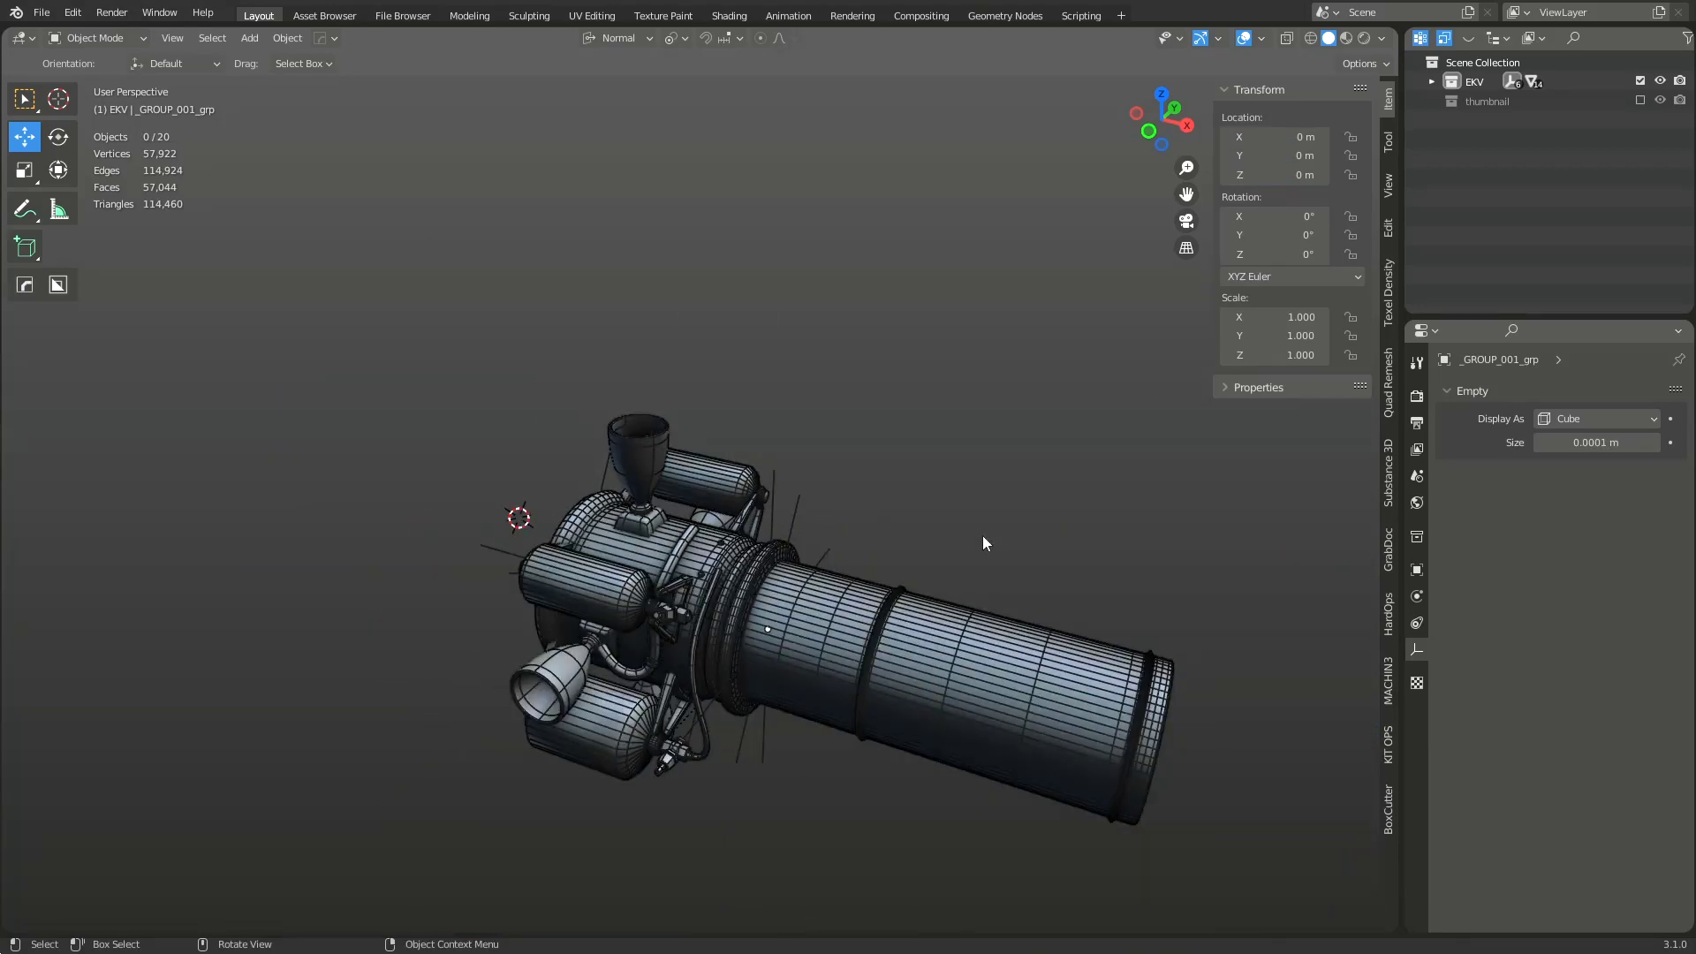
middle_drag(983, 535, 685, 548)
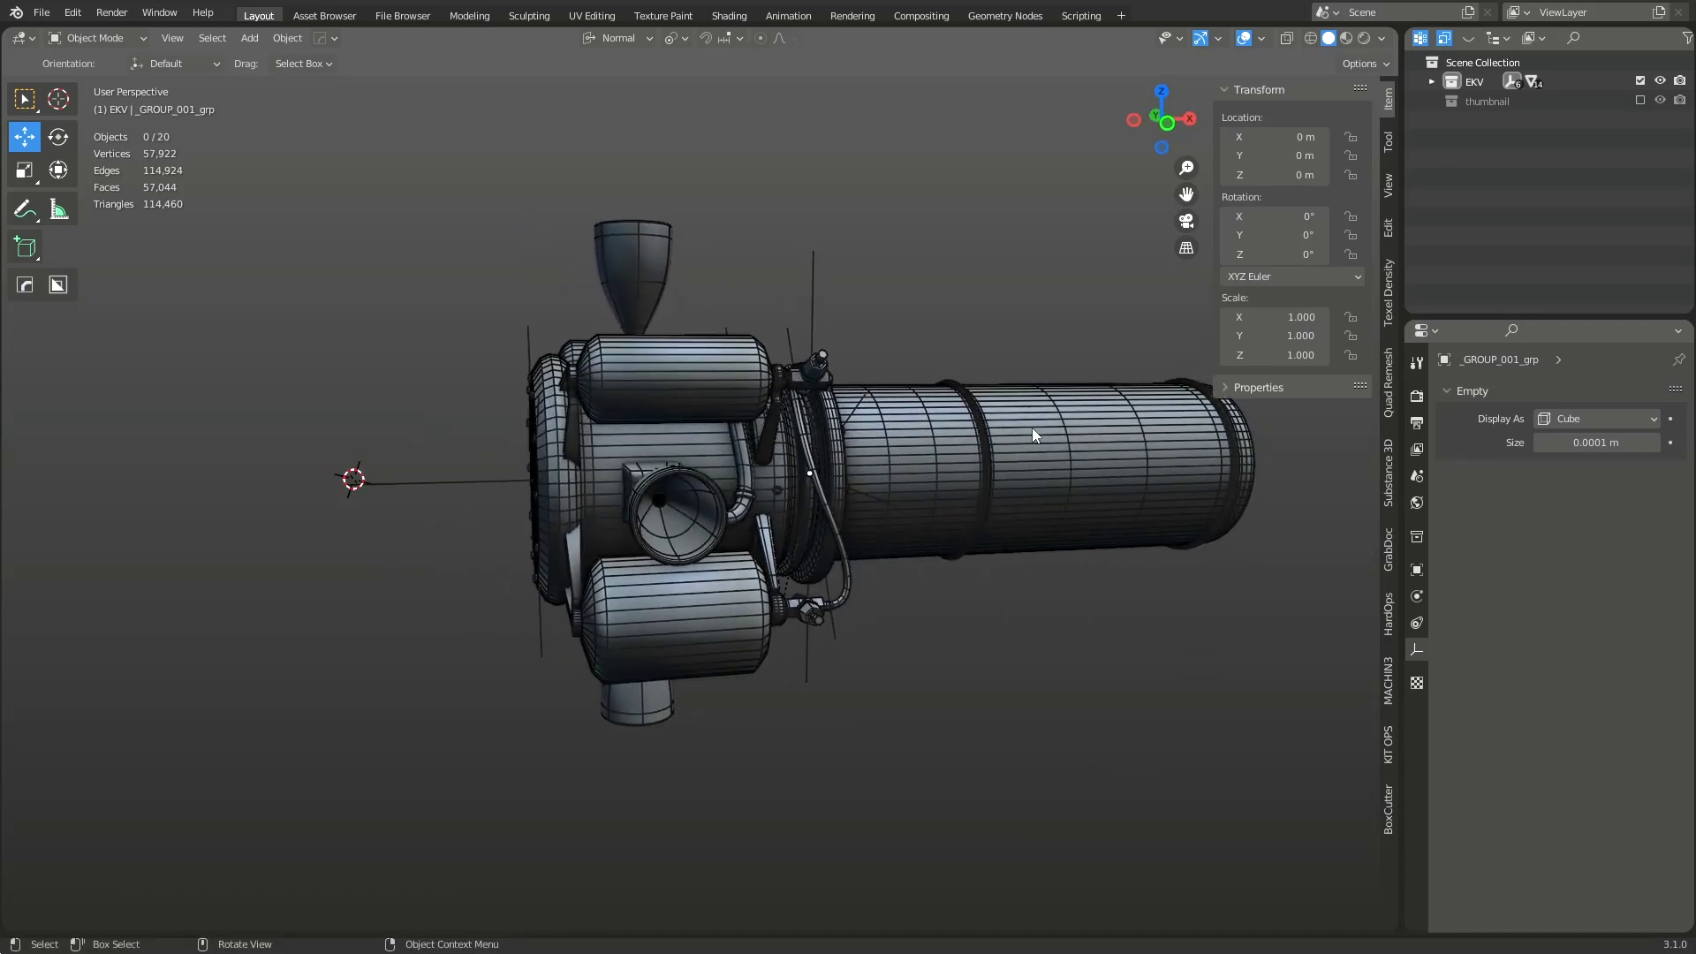
key(shift+s)
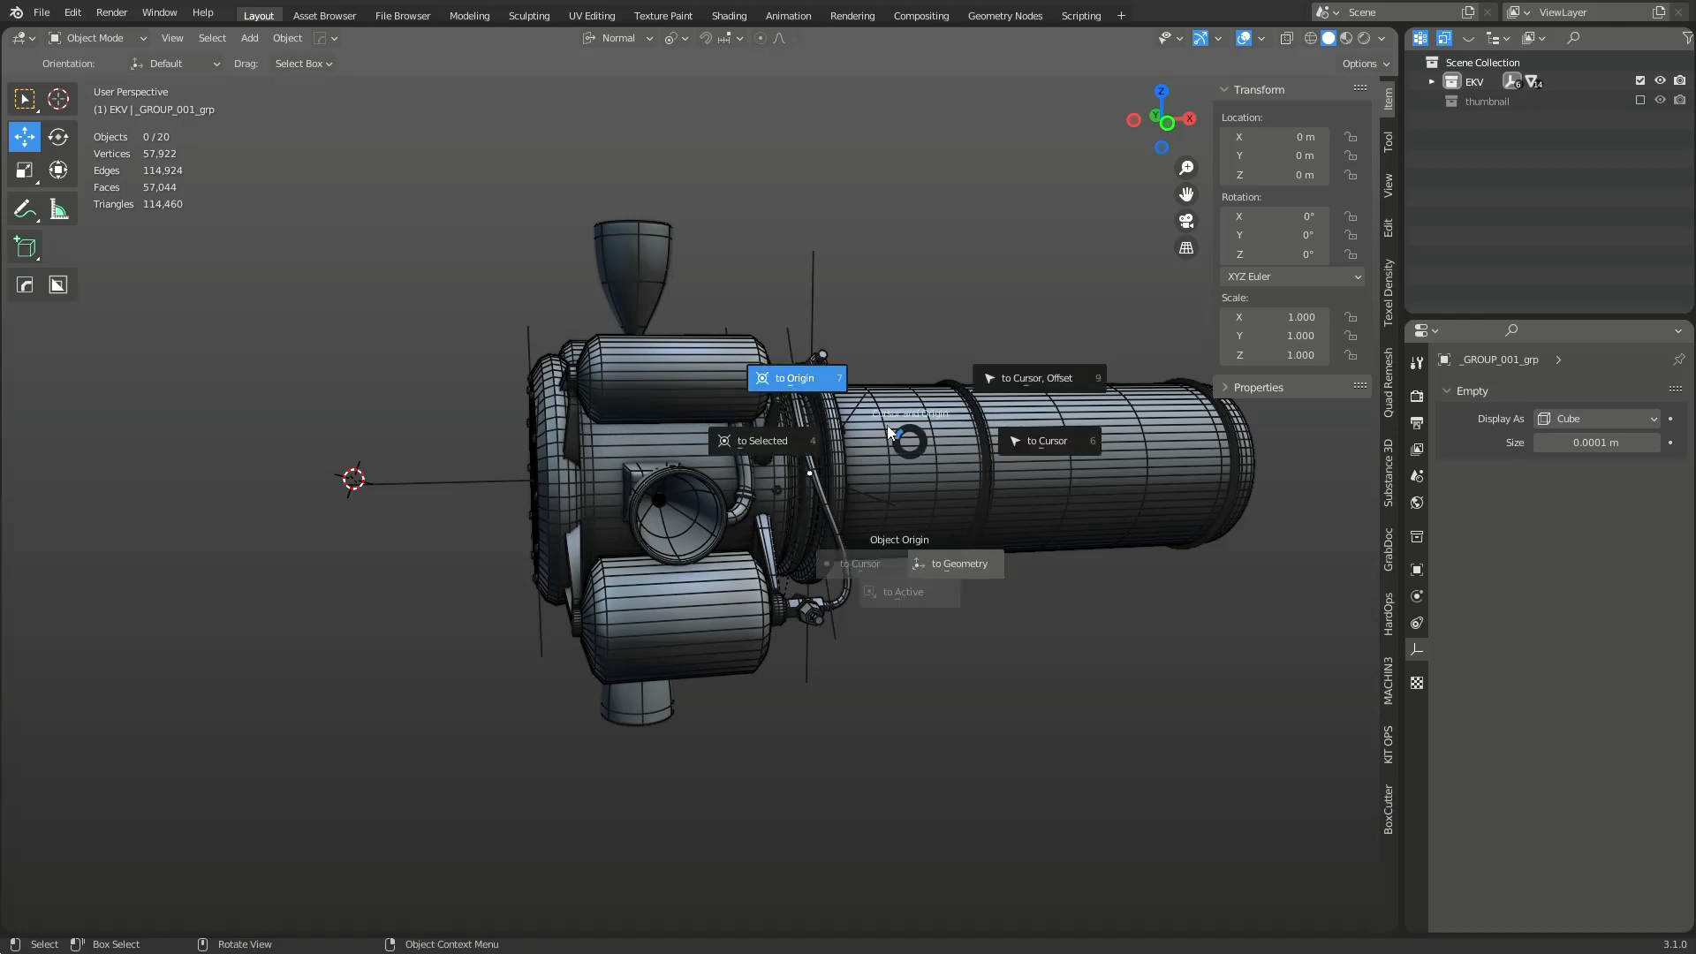
click(834, 396)
Step: Undo once, clear the selection and recentre a top-down view of the spaceship
middle_drag(834, 400, 594, 497)
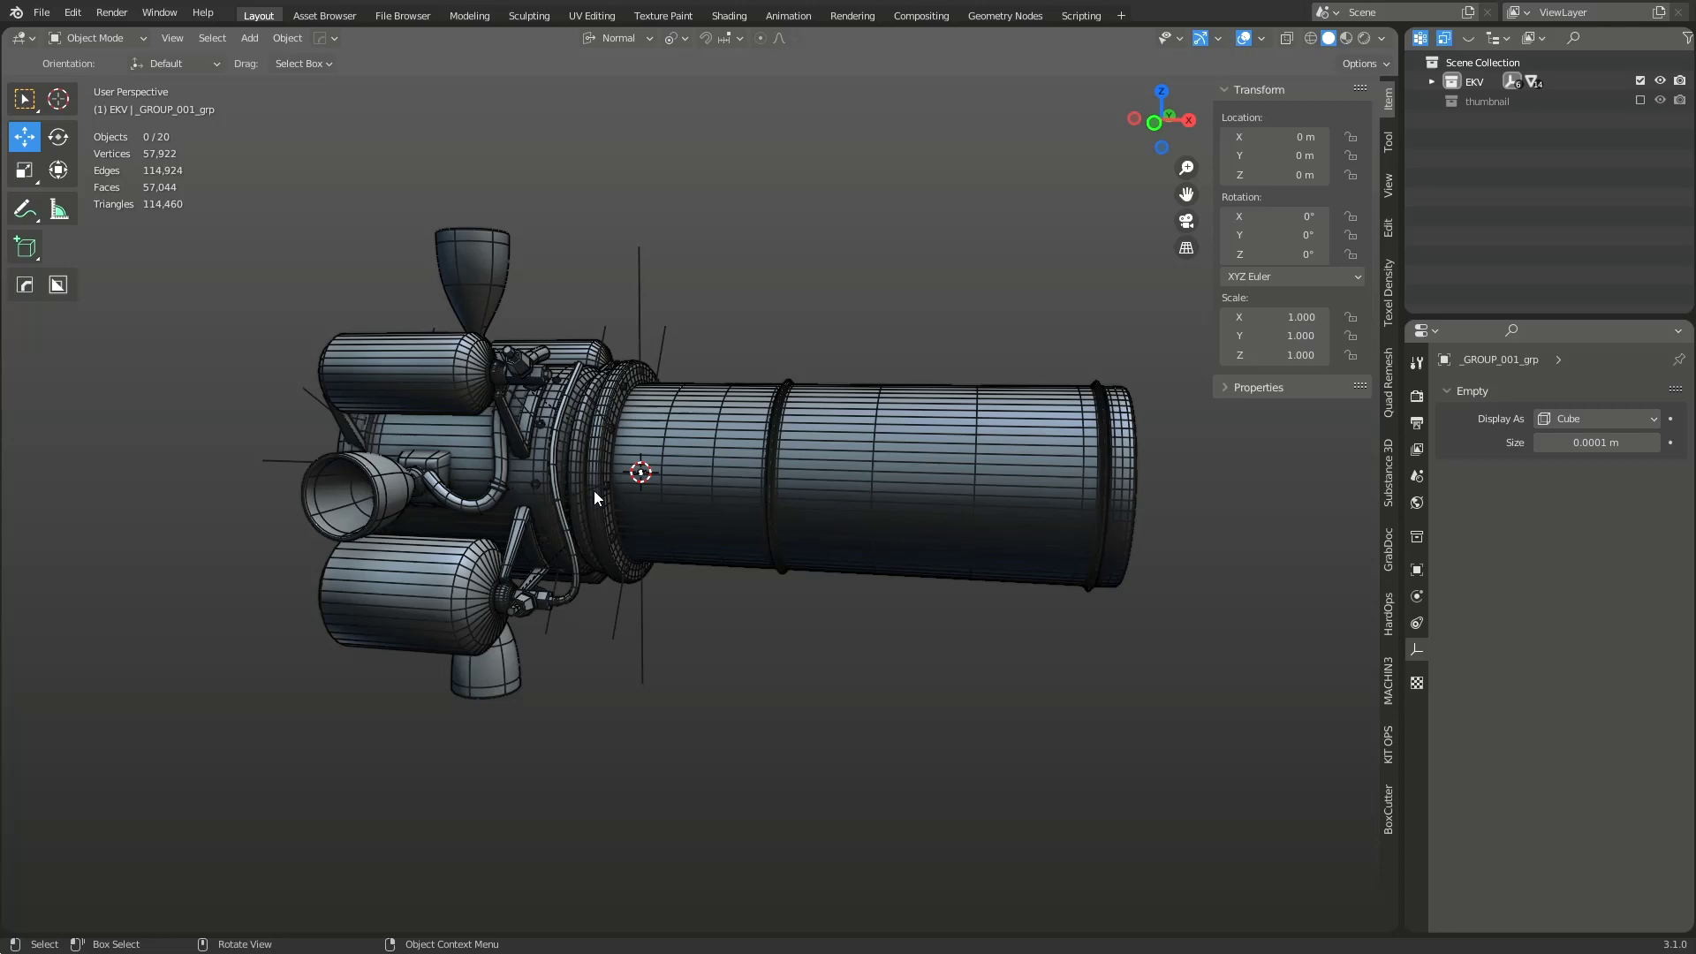
key(ctrl+z)
key(ctrl+z)
key(ctrl+z)
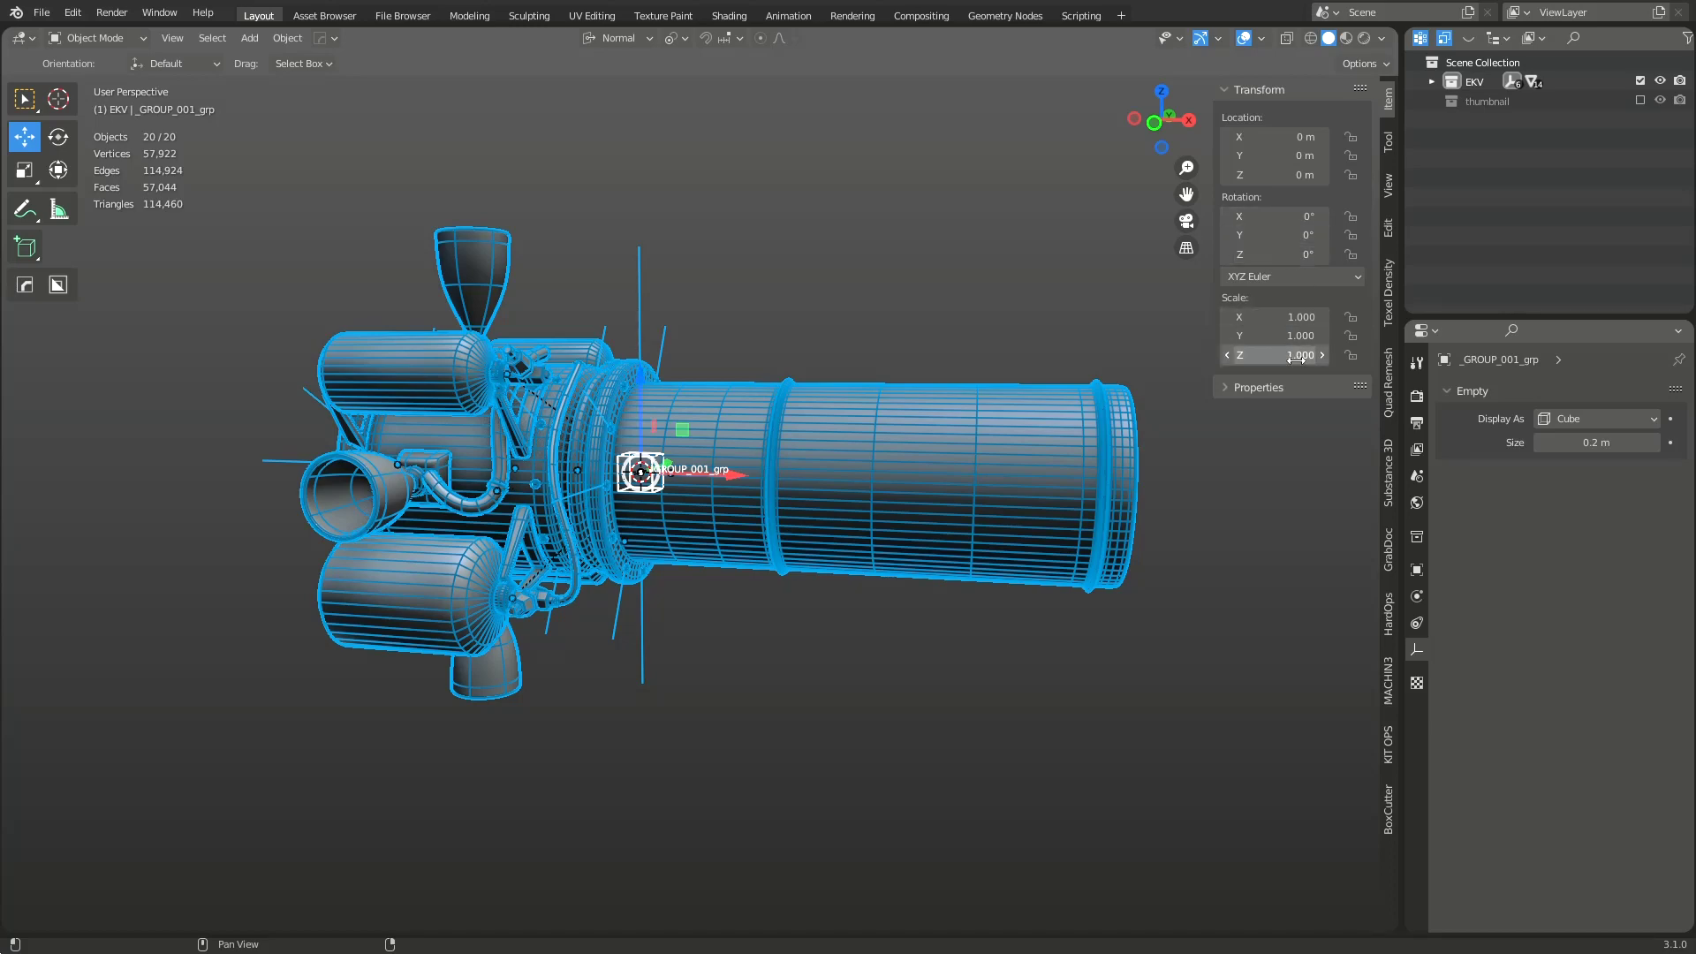
click(906, 285)
middle_drag(946, 348, 942, 393)
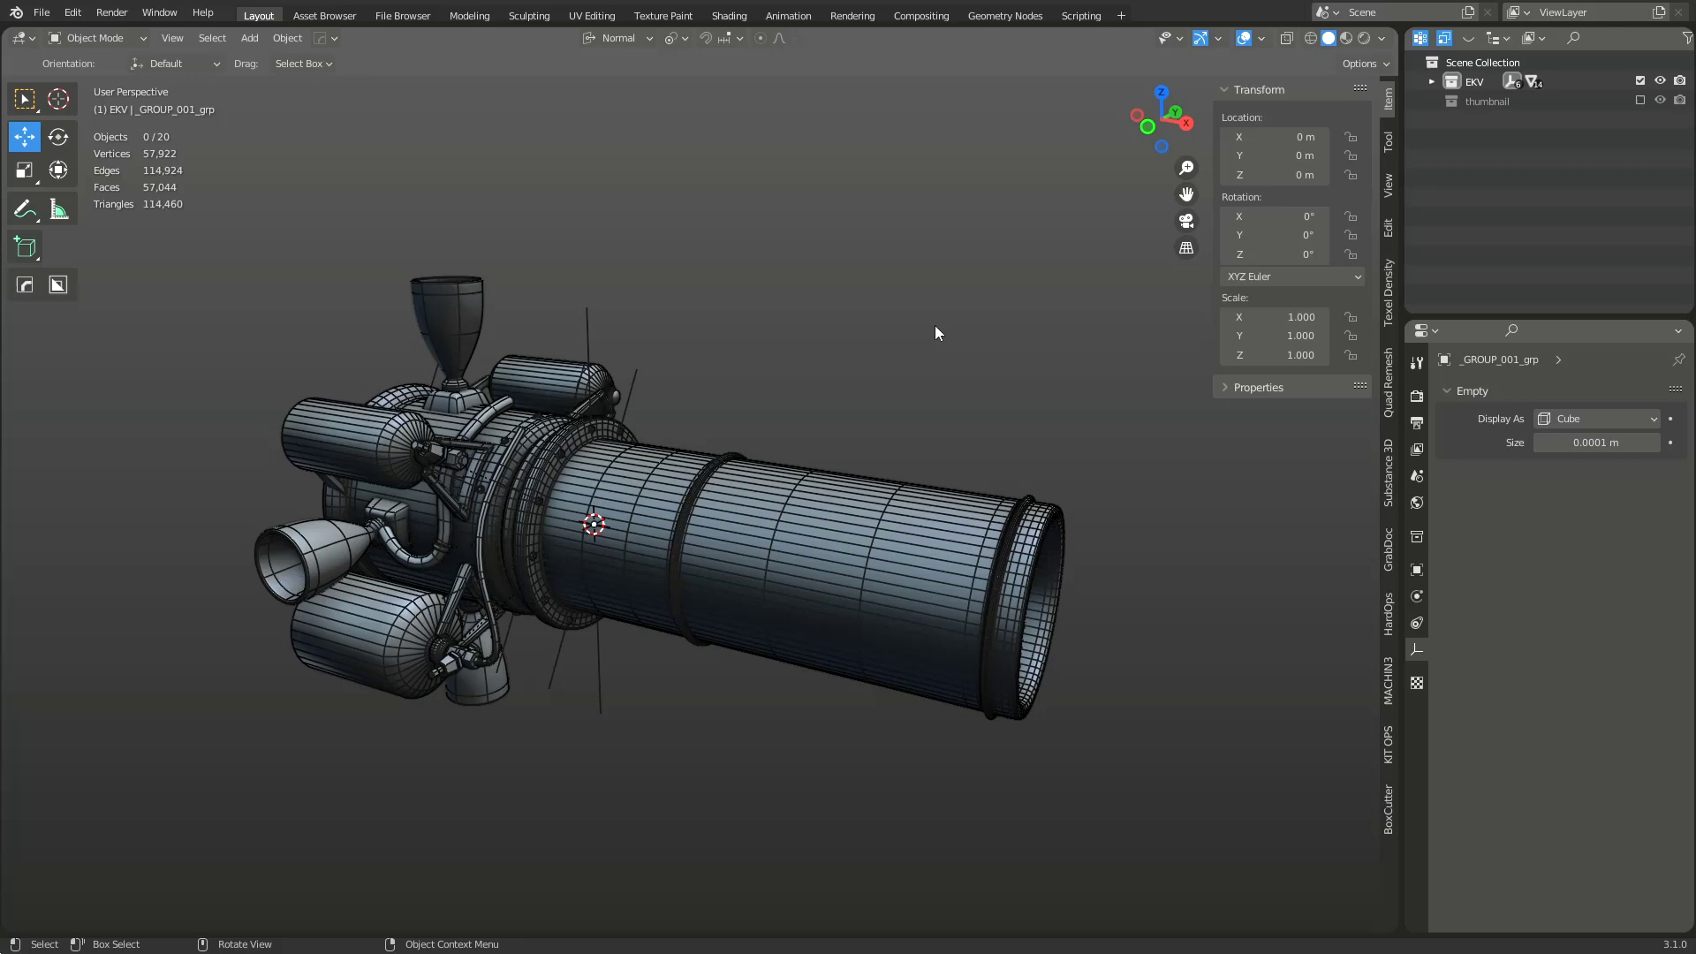
middle_drag(920, 386, 981, 327)
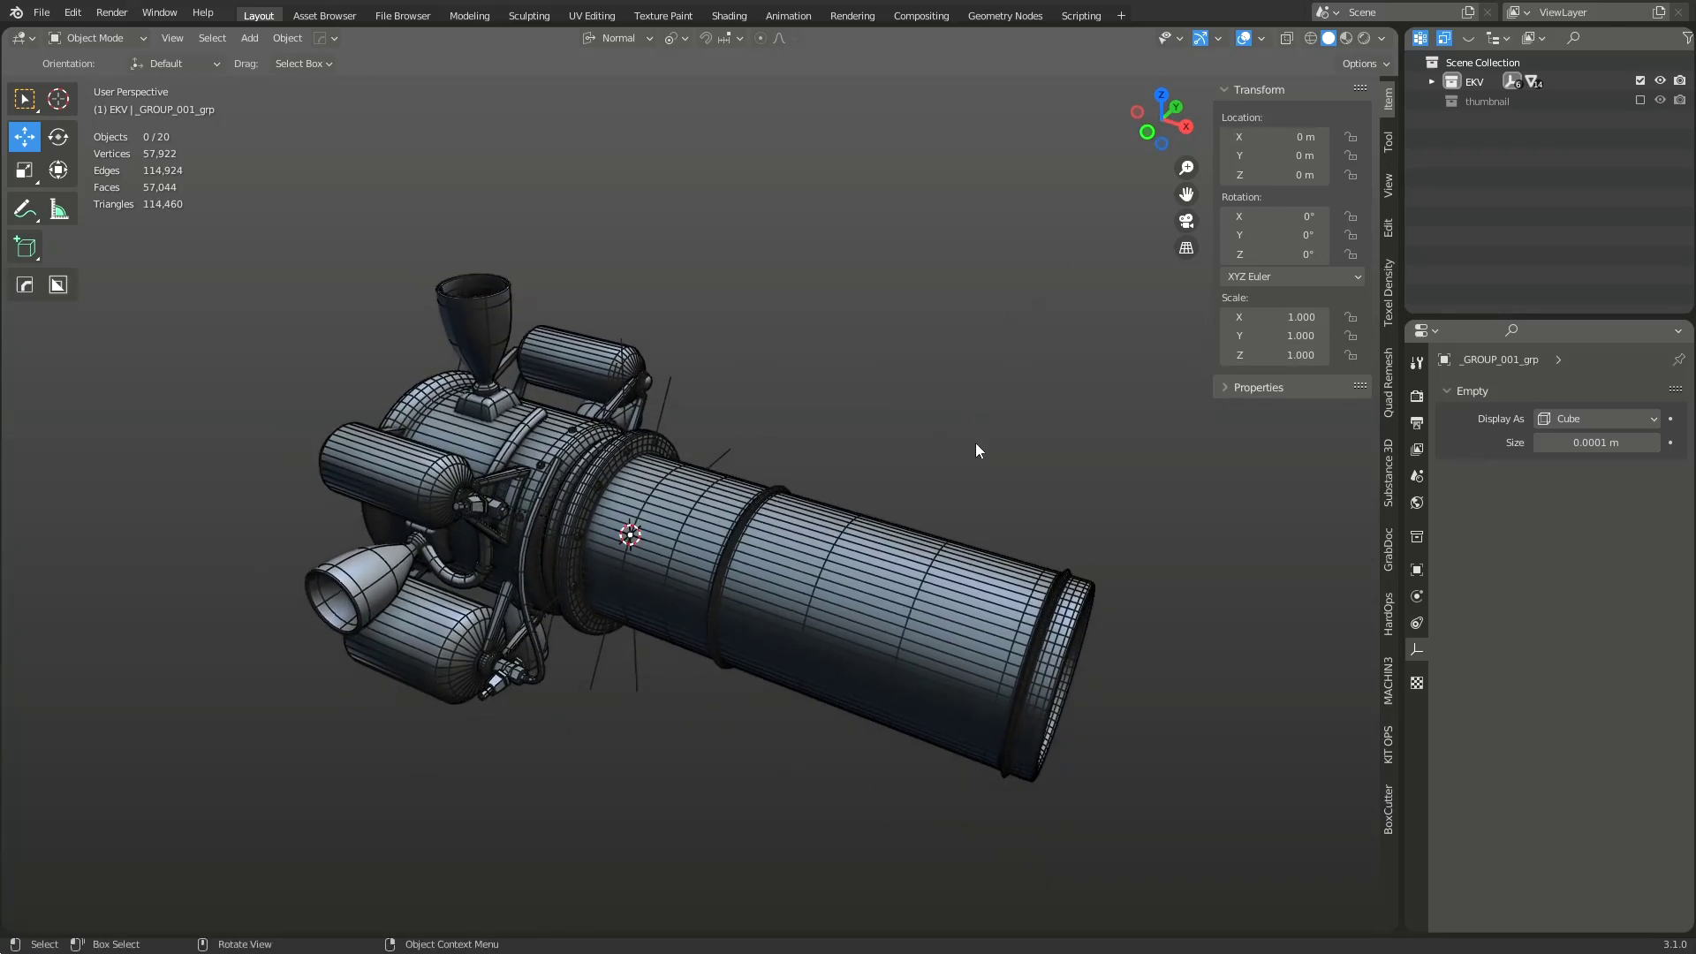
shift+middle_drag(940, 436, 975, 443)
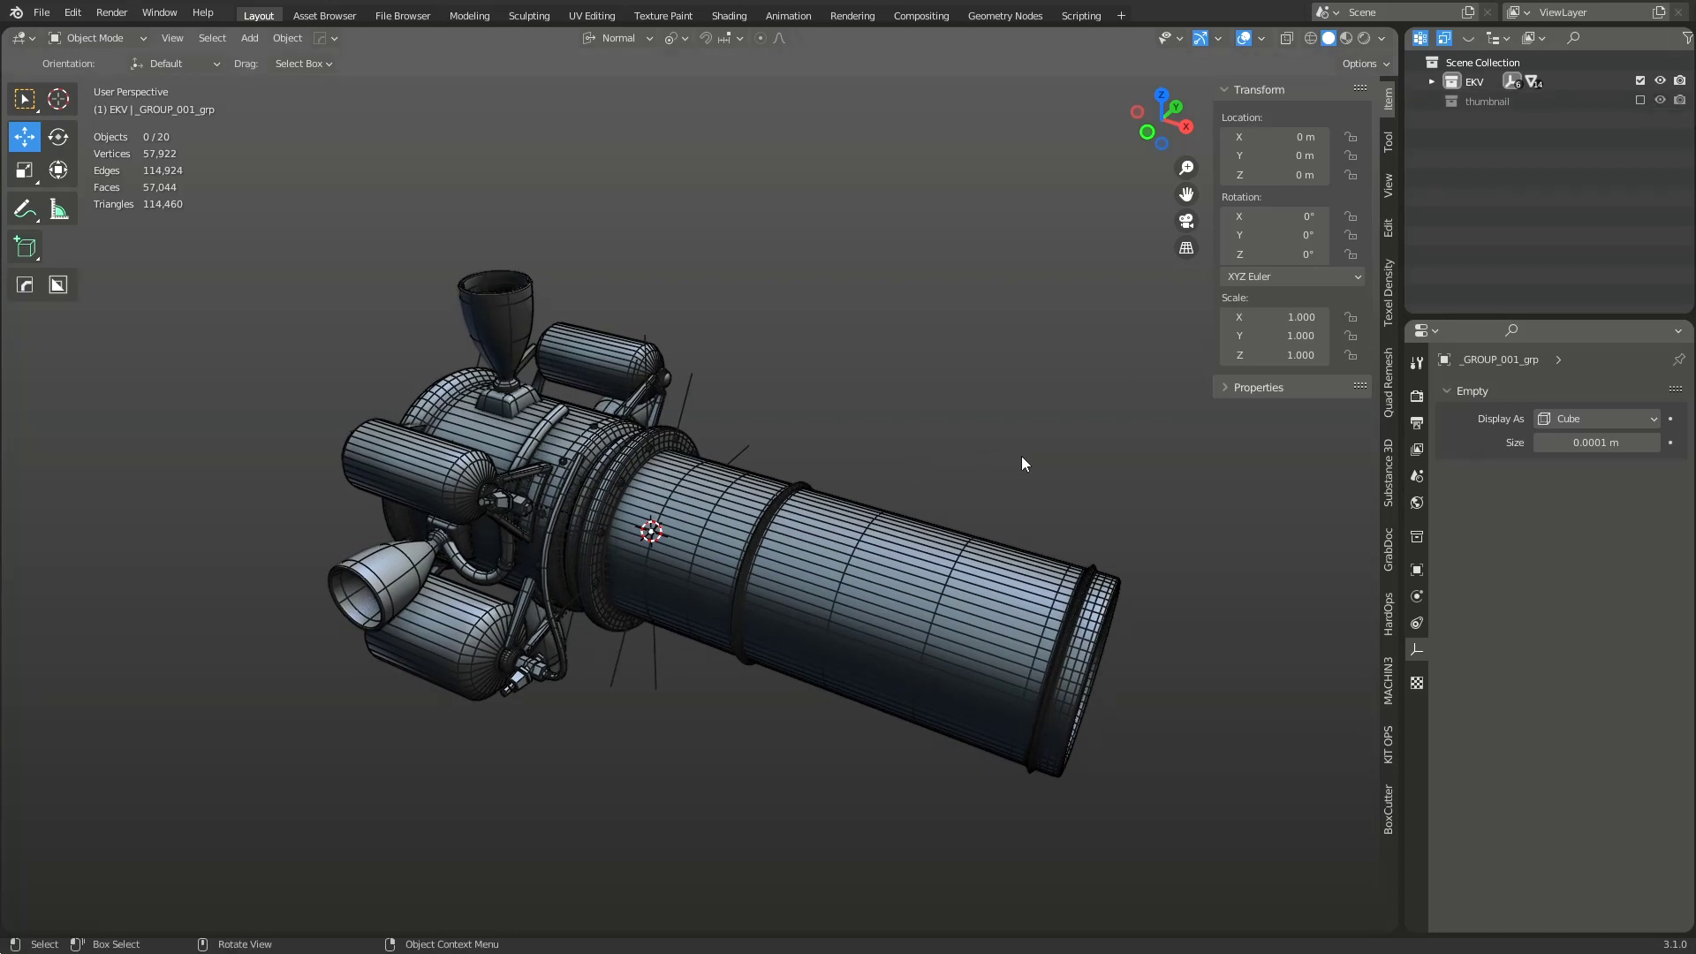
Step: Rename the _GROUP_001_grp empty to '_EKV_grp' in the Outliner, then collapse the hierarchy
click(1431, 80)
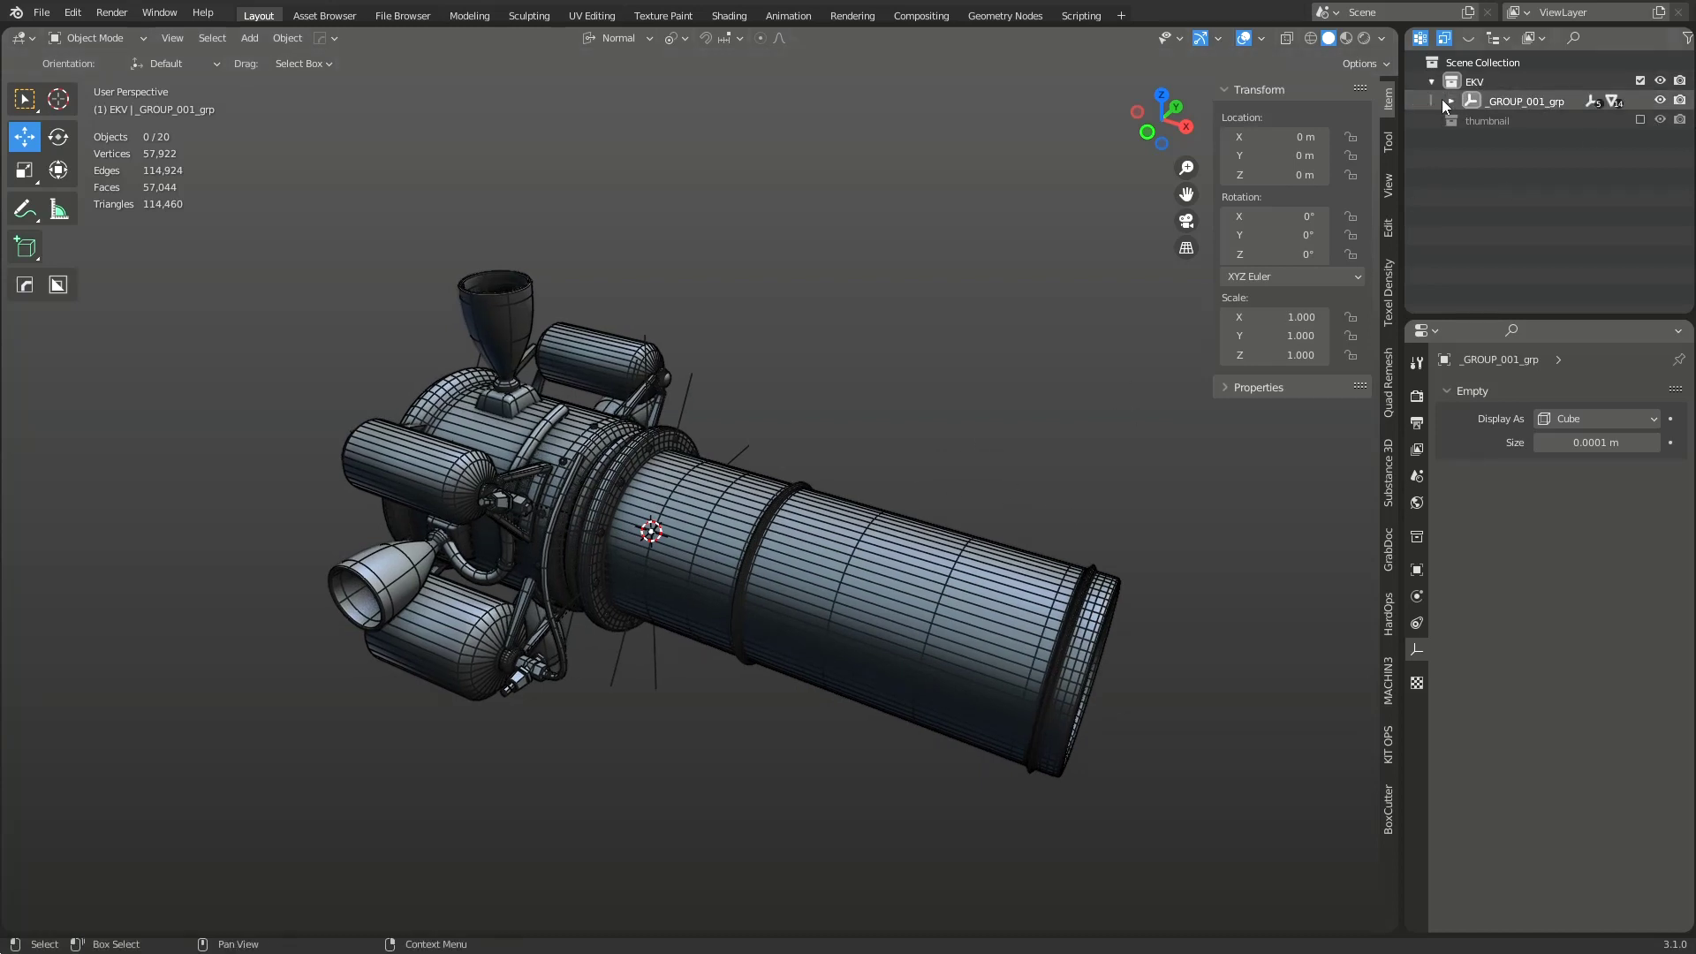
click(1523, 104)
double_click(1513, 105)
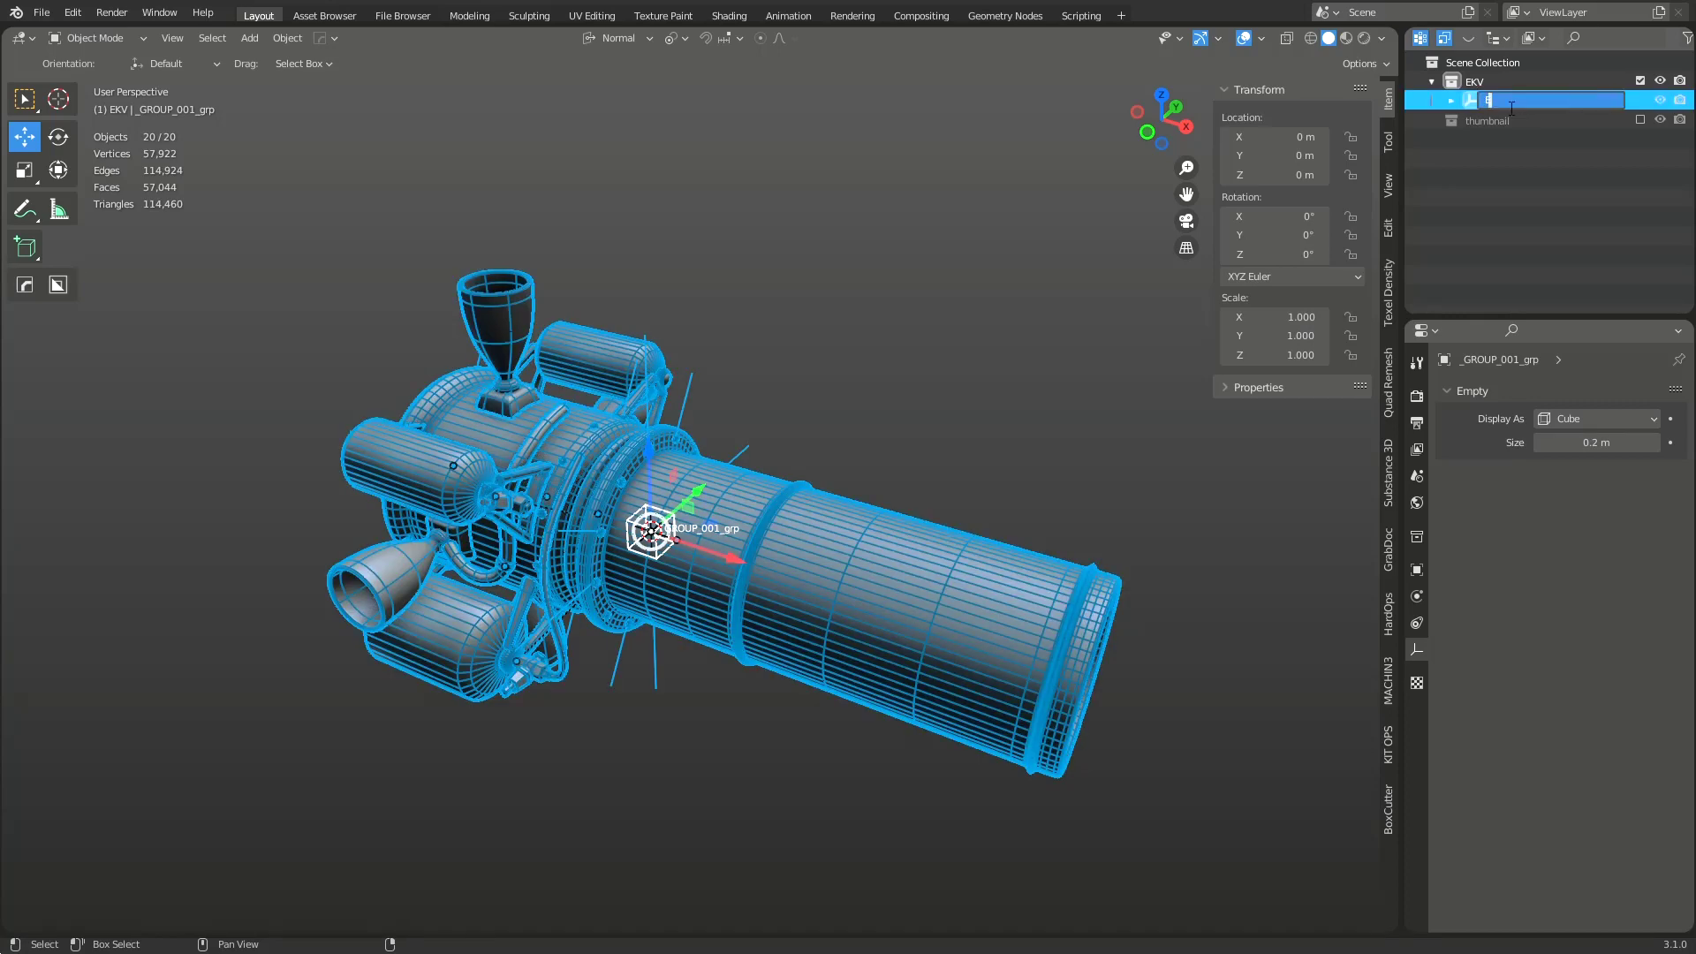
text(EKV_grp)
key(Return)
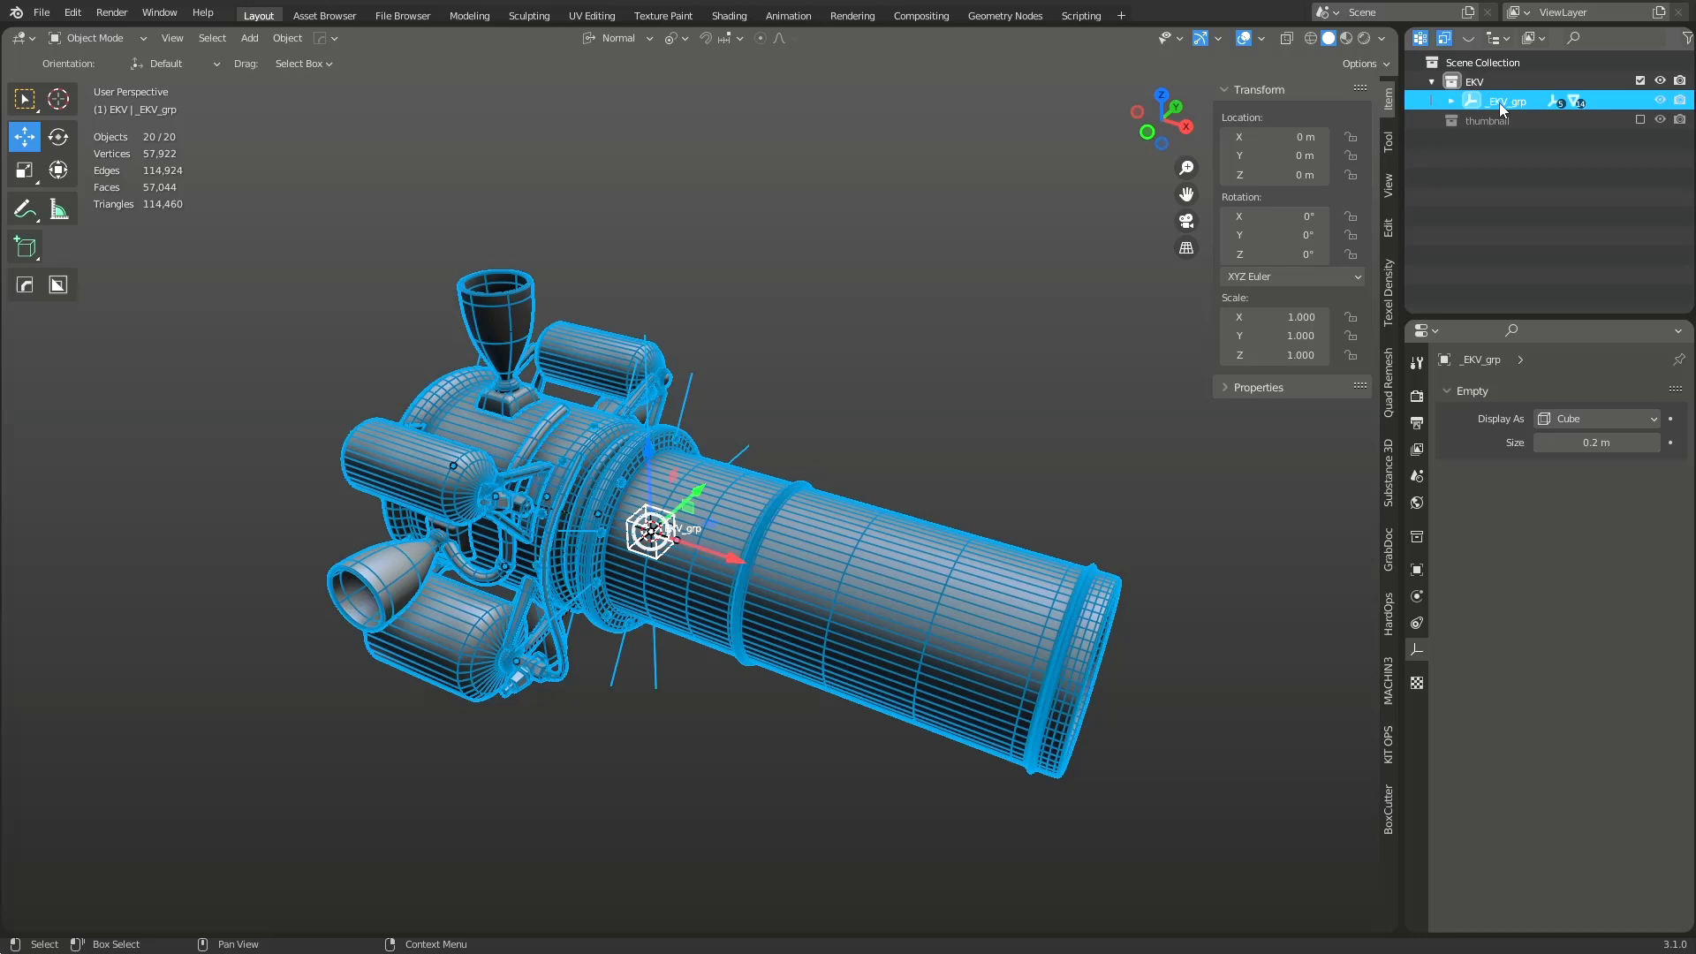
click(1451, 101)
click(1451, 101)
click(1432, 81)
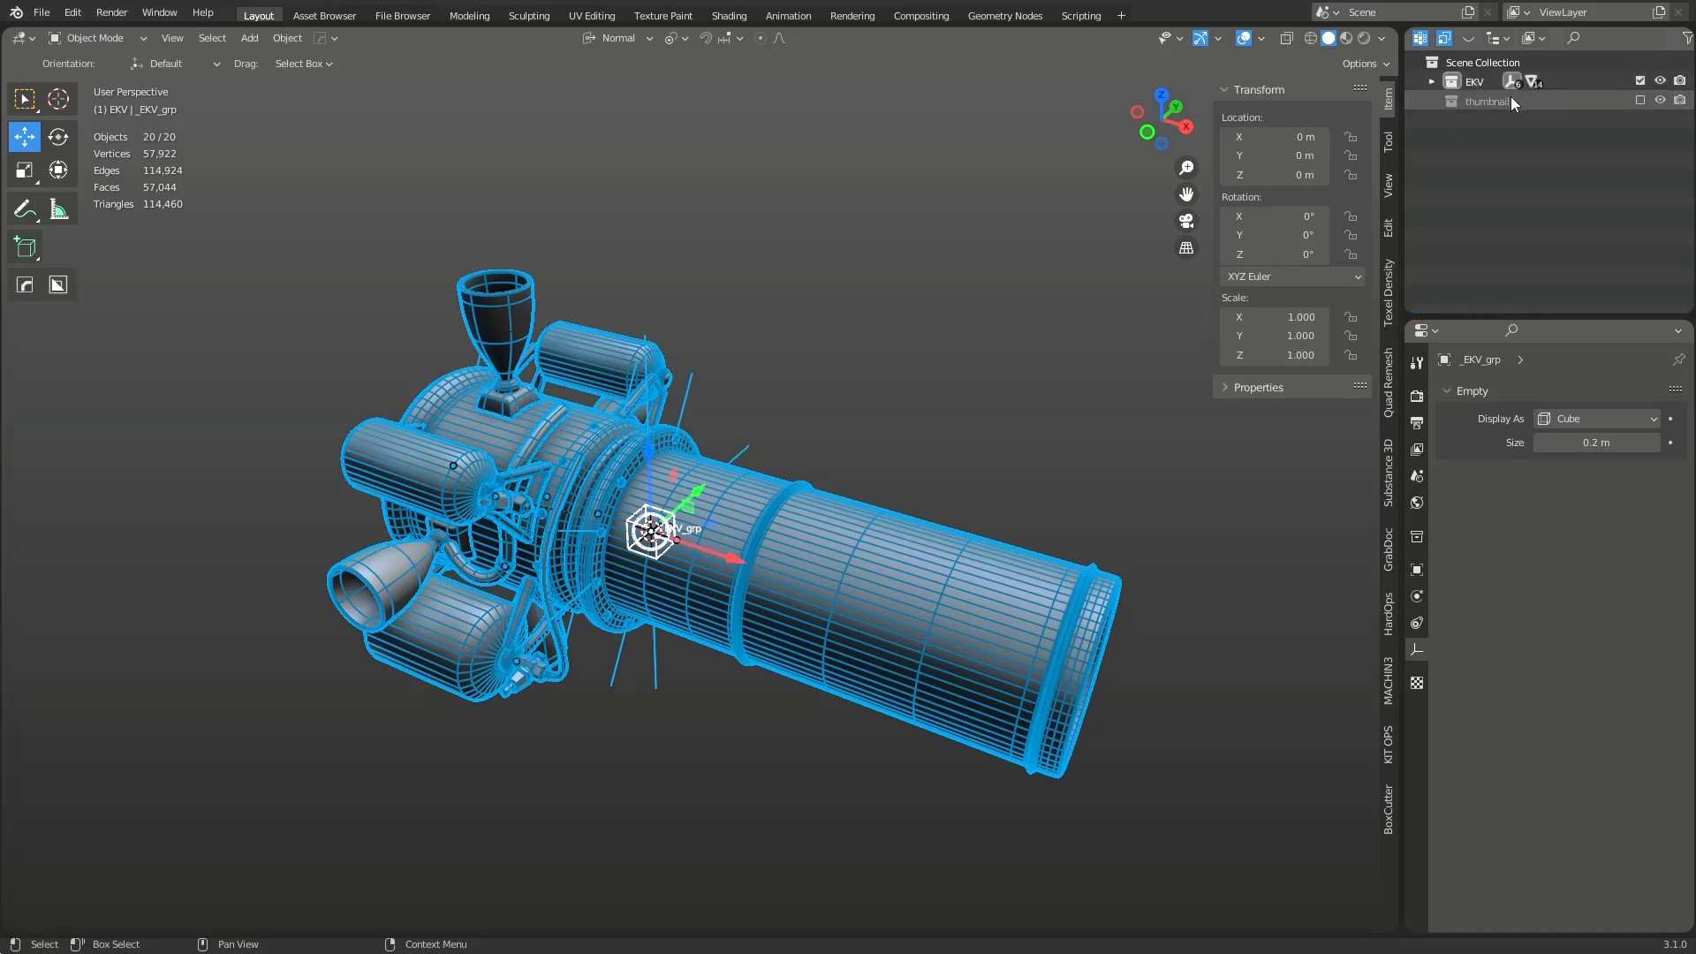
Step: Exclude the EKV collection, add an EKV collection instance at the origin and select it
click(1641, 81)
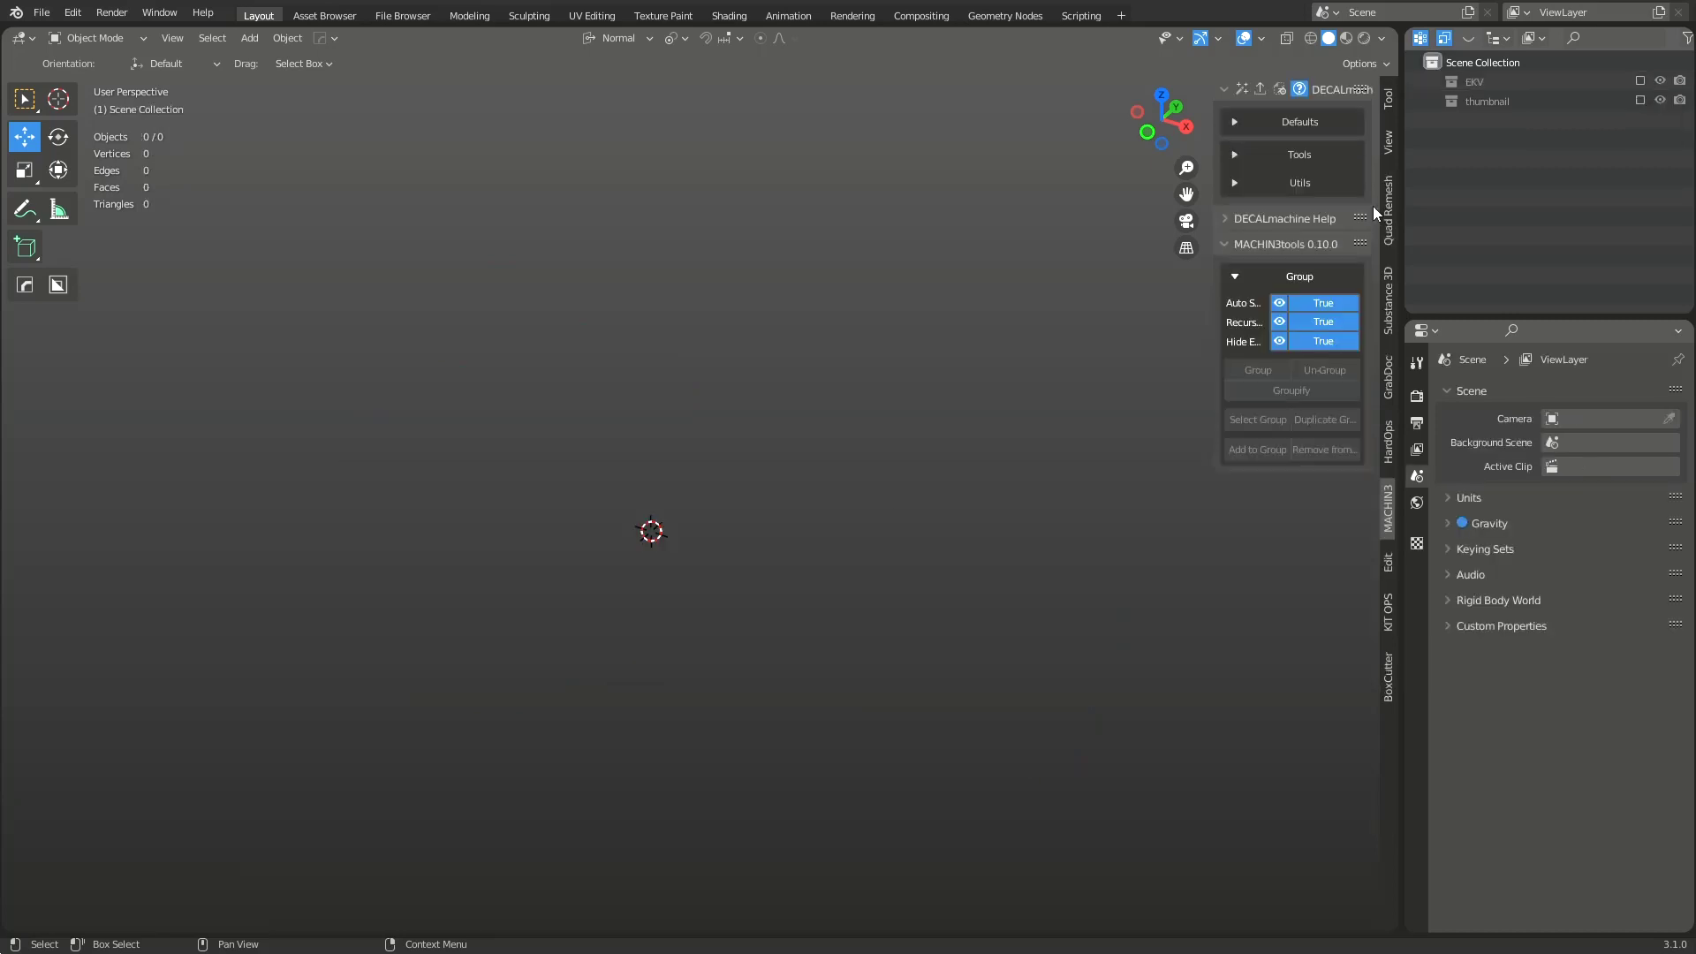
key(shift+a)
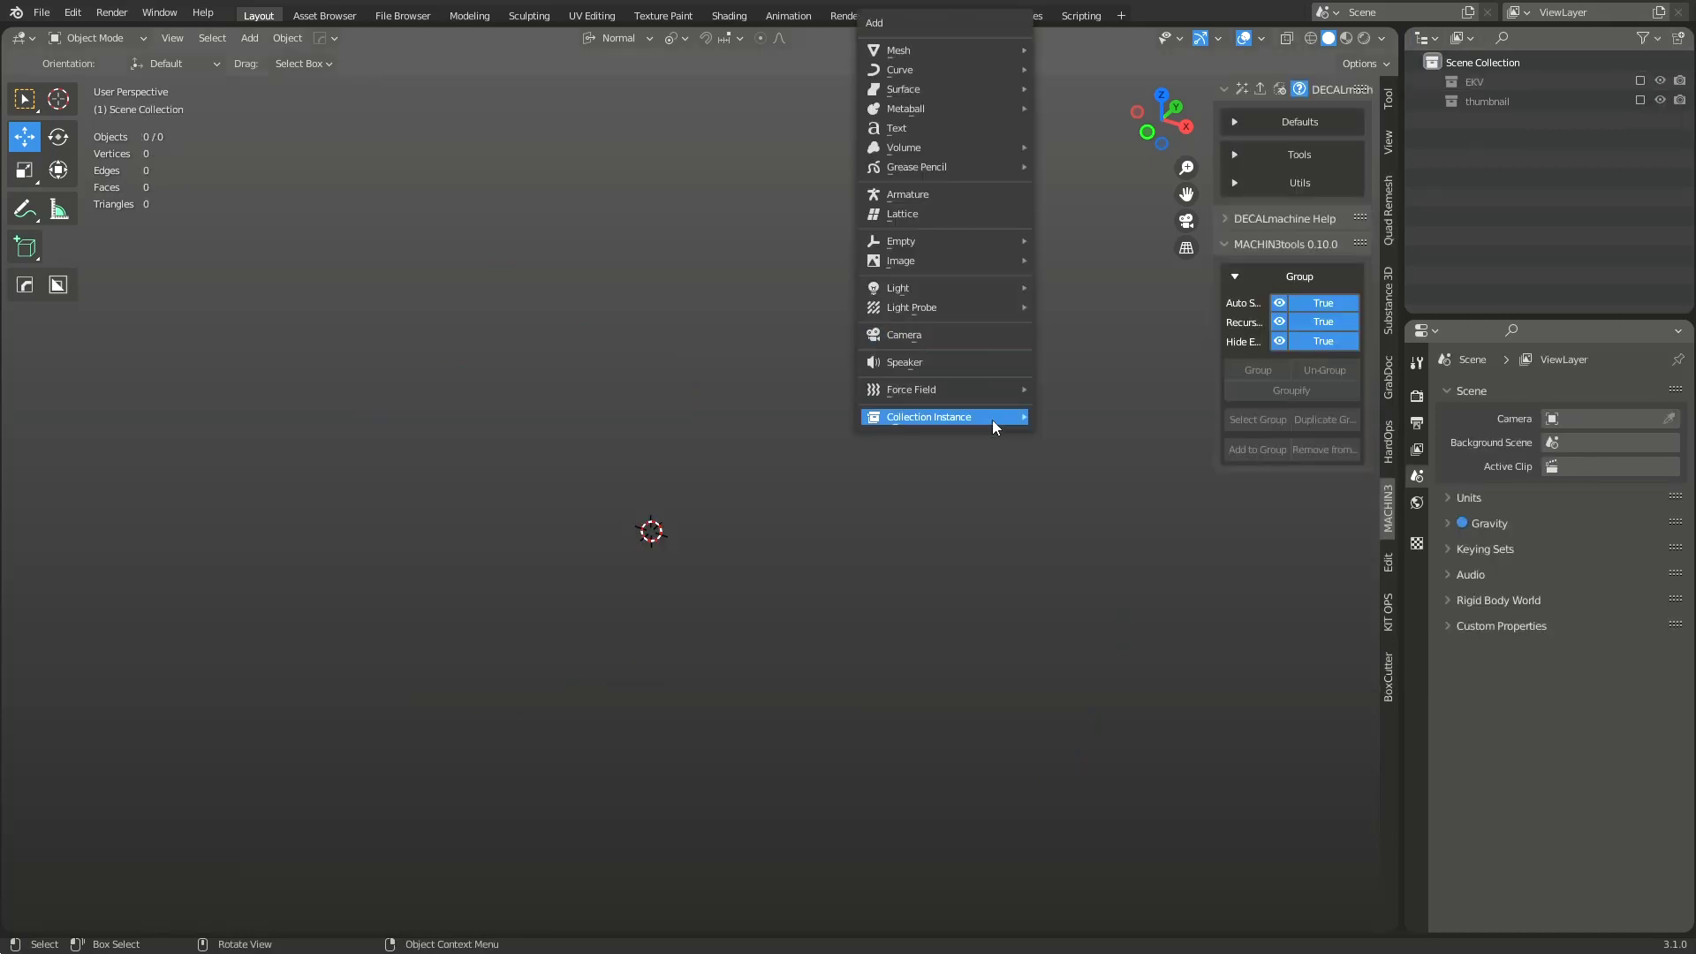
mouse_move(993, 421)
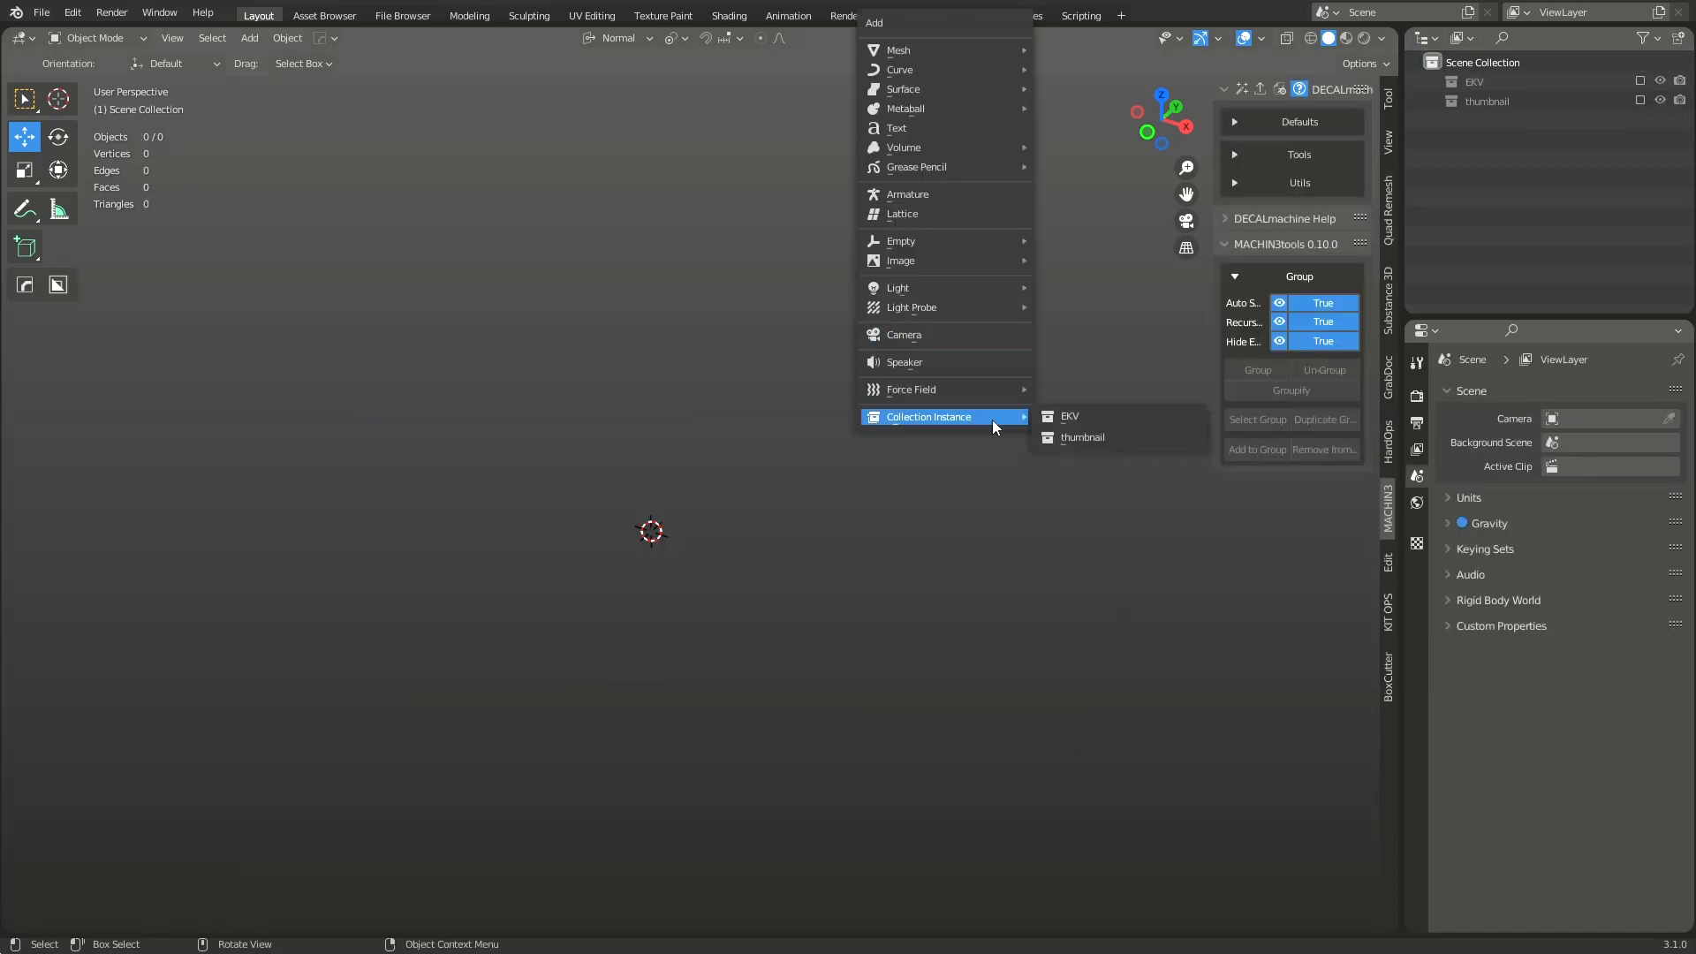
click(1084, 417)
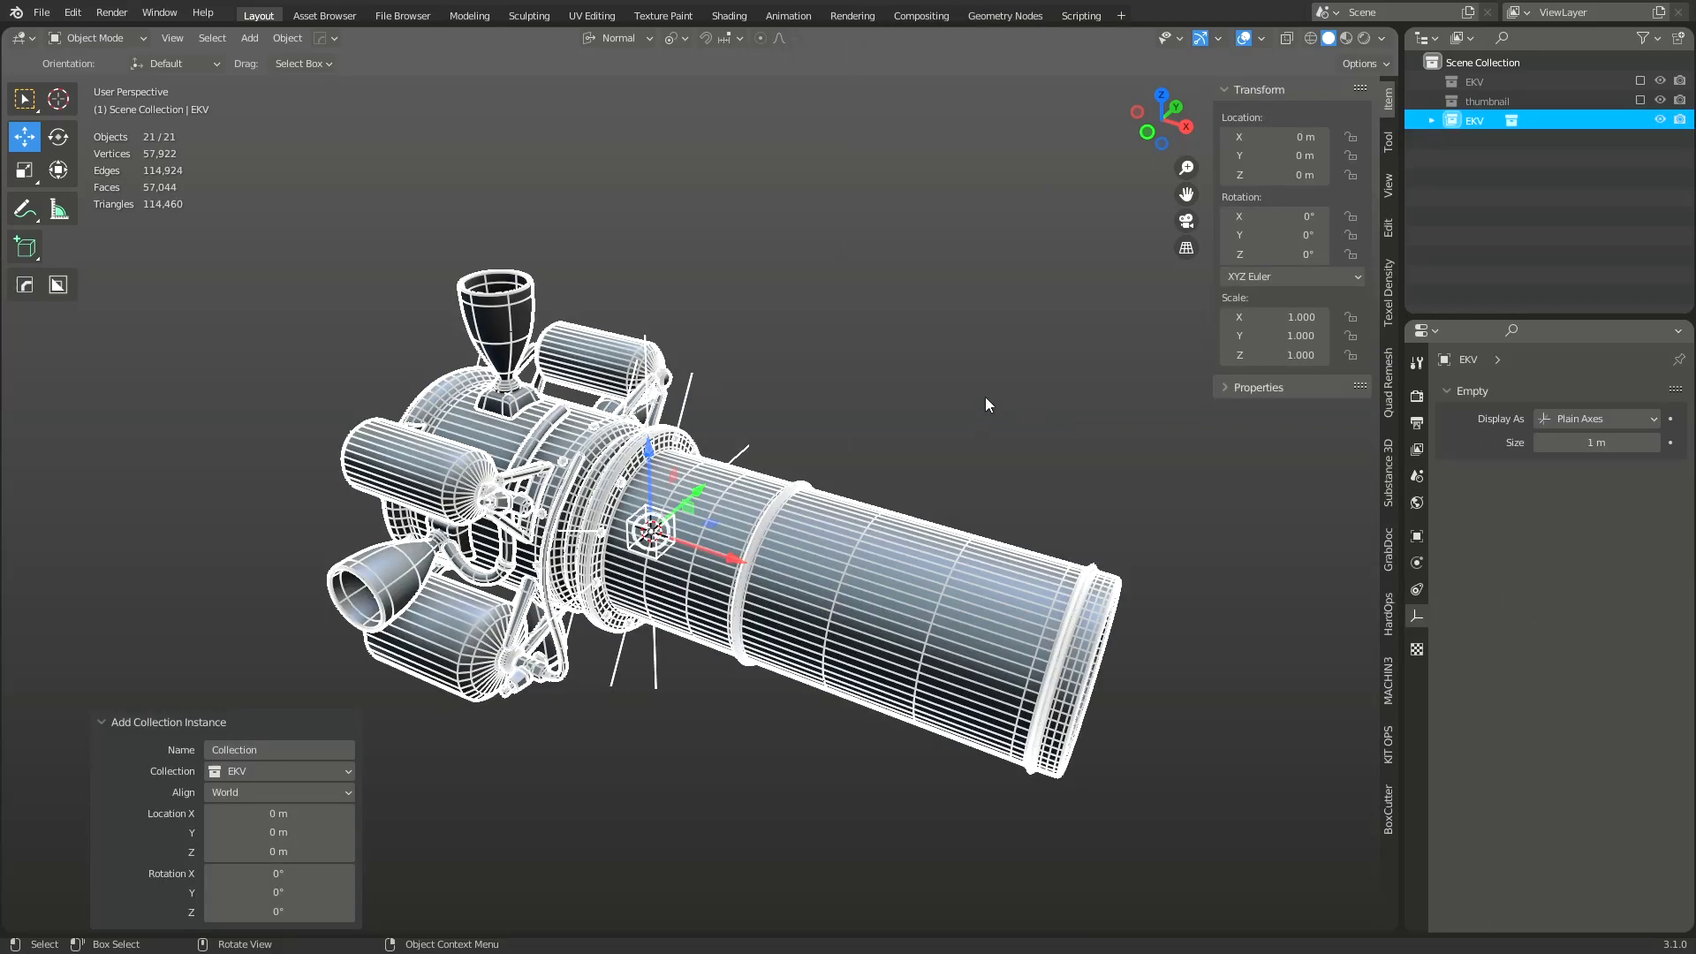
click(967, 410)
click(779, 539)
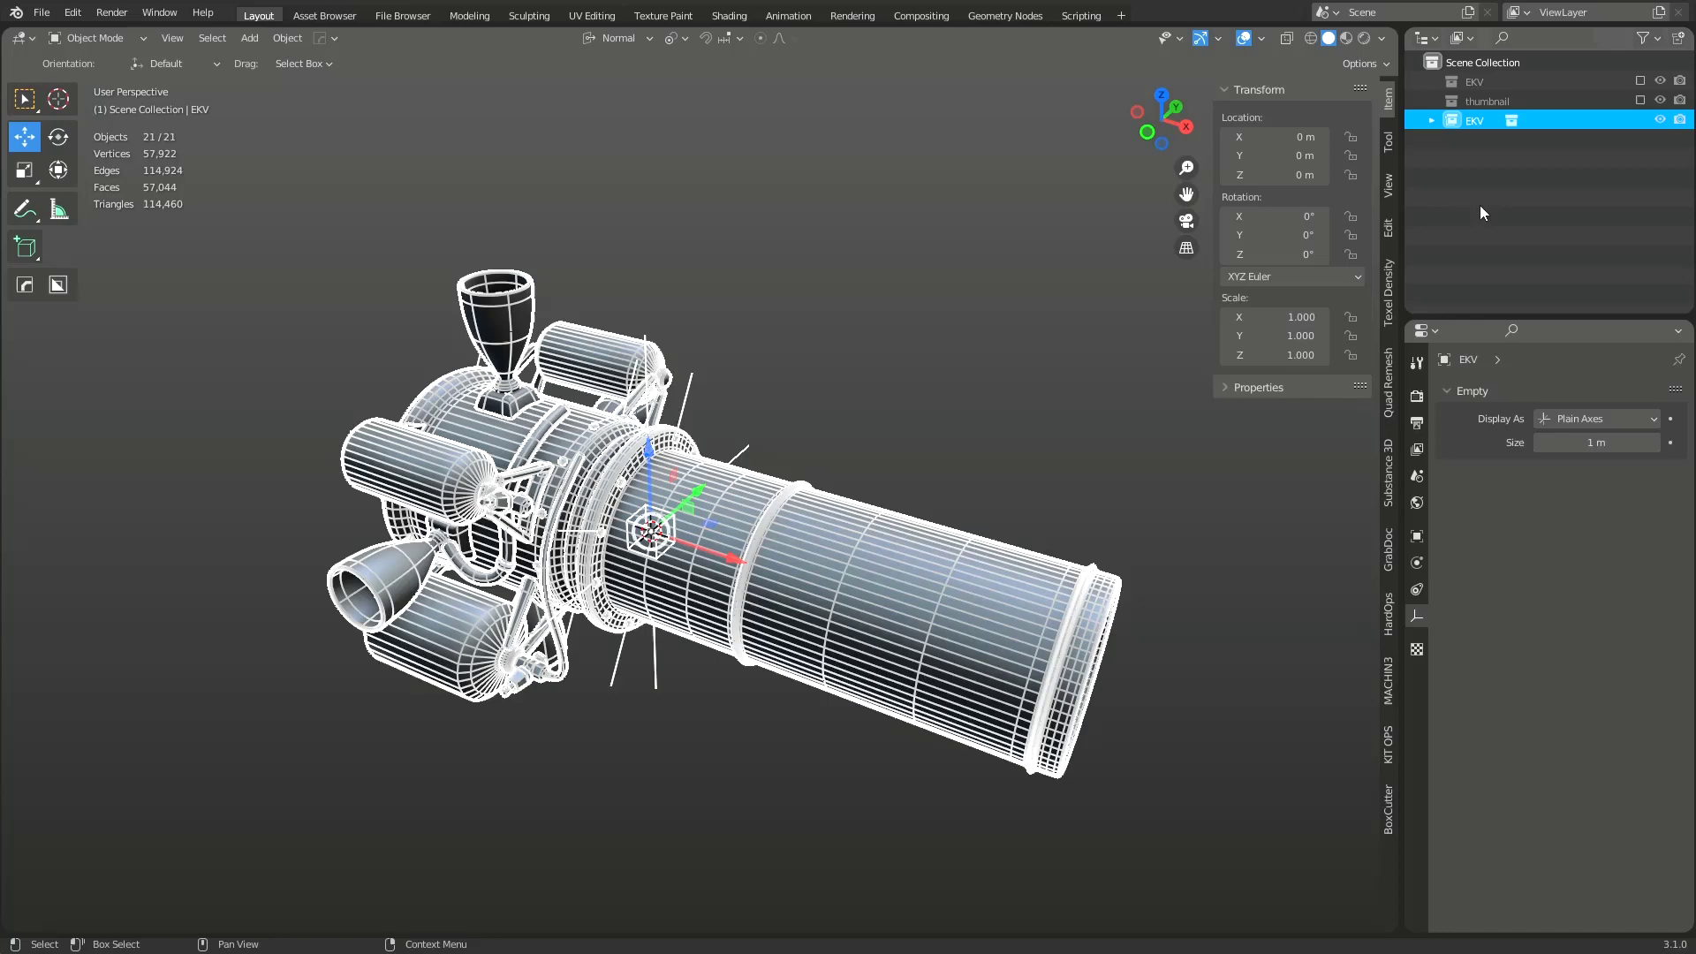
middle_drag(1043, 336, 795, 482)
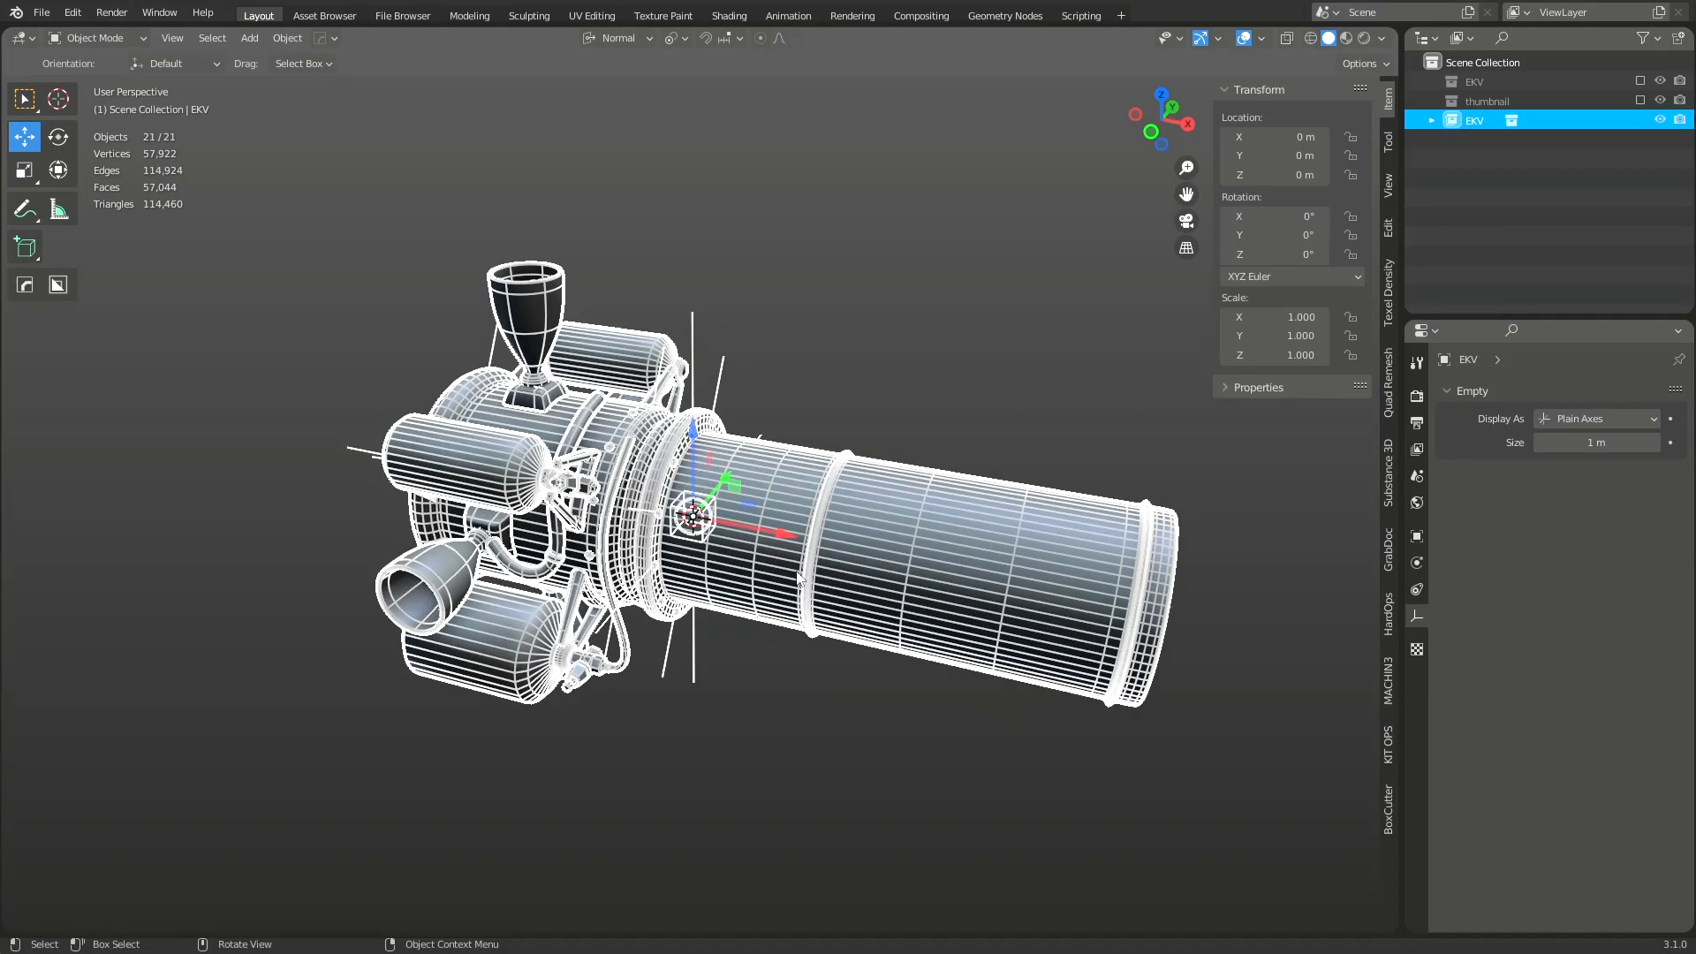
Step: Mark the EKV collection instance as an asset from the Outliner and deselect everything
right_click(1481, 126)
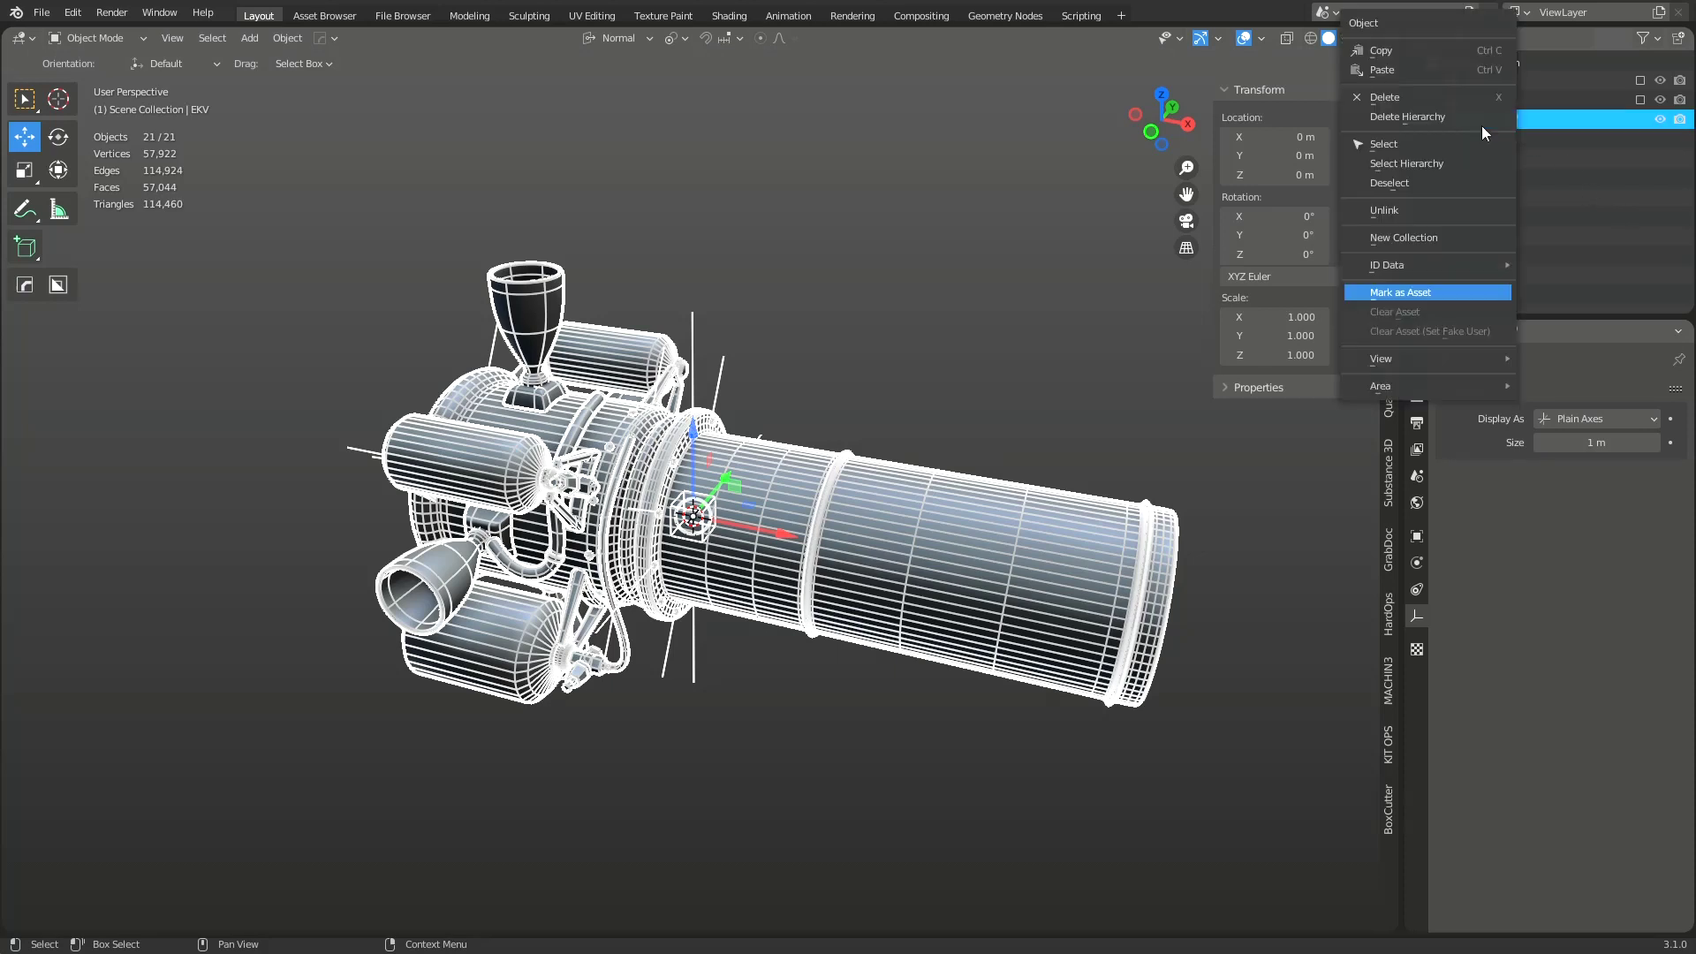
click(1455, 290)
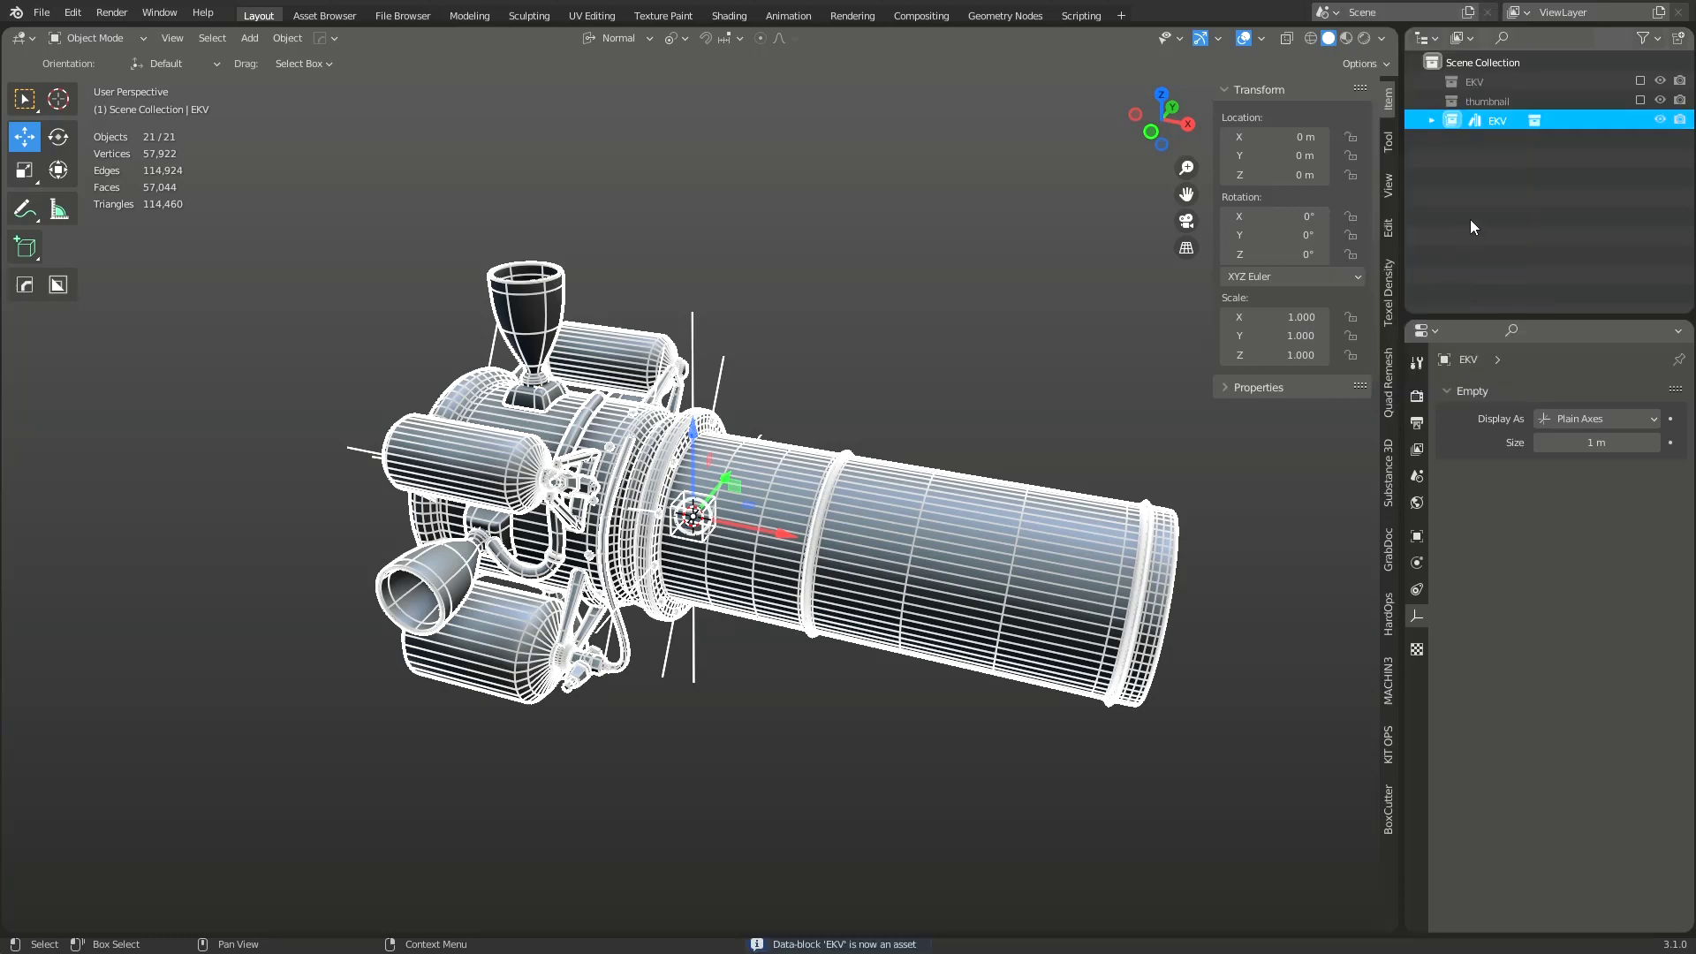
click(920, 305)
middle_drag(920, 305, 899, 325)
key(ctrl+s)
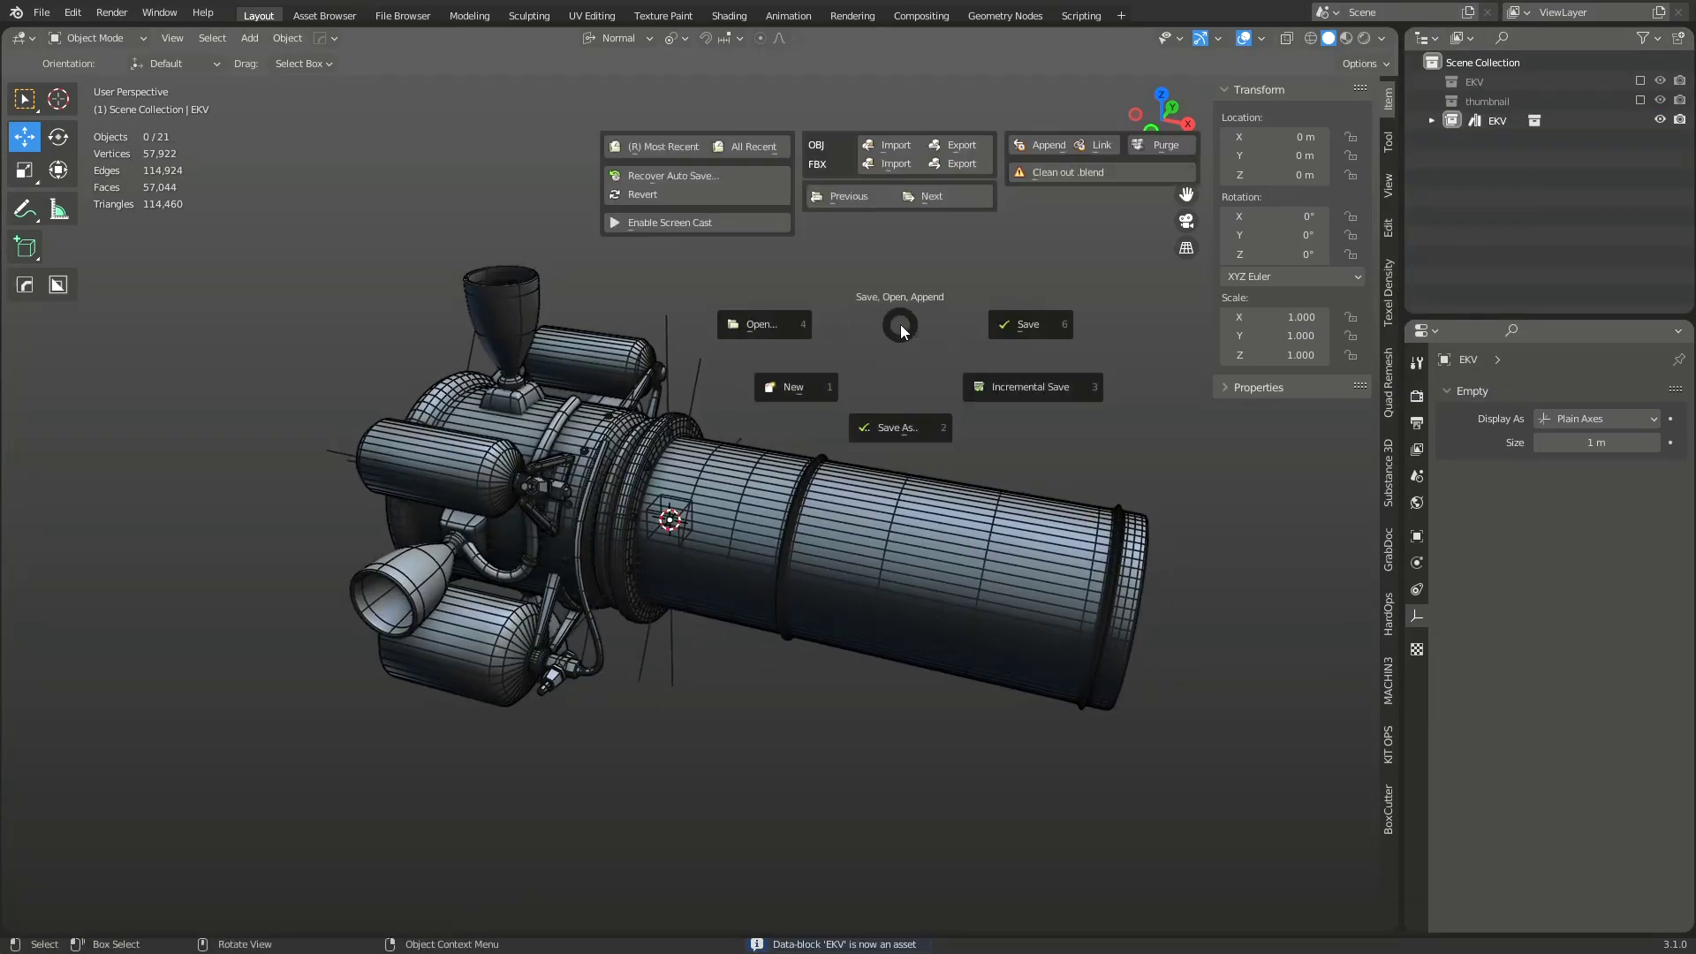
Step: Save the scene as exokv.blend in the Desktop folder
click(929, 426)
click(417, 420)
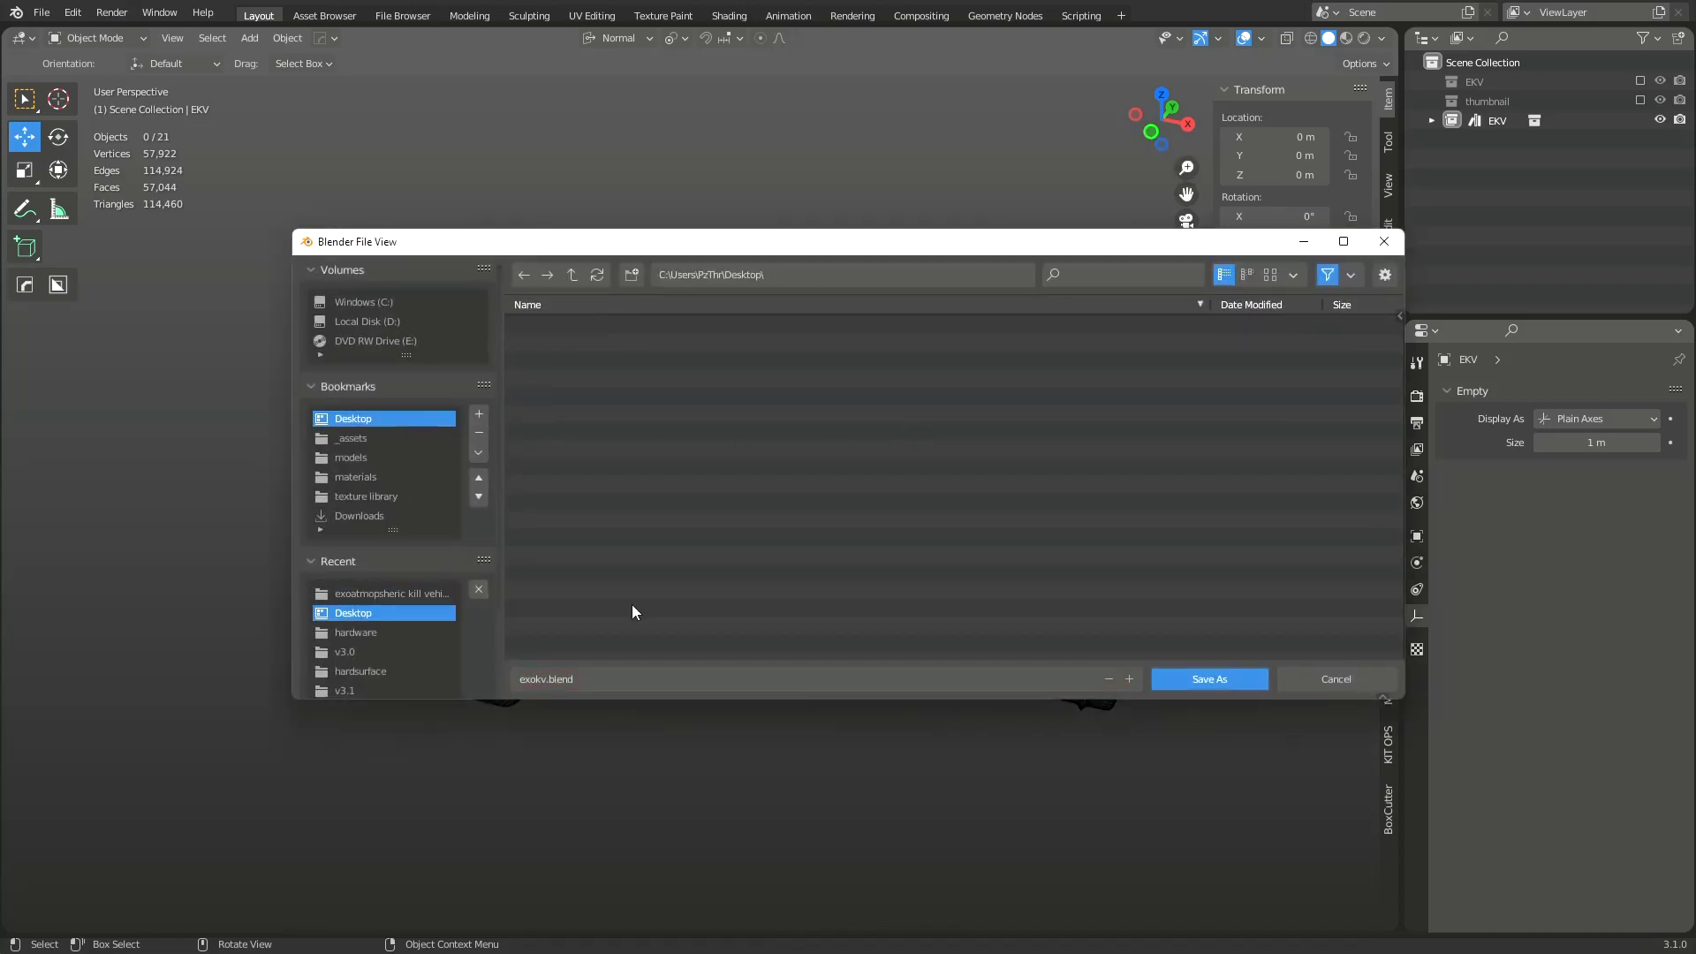
click(638, 671)
click(1173, 676)
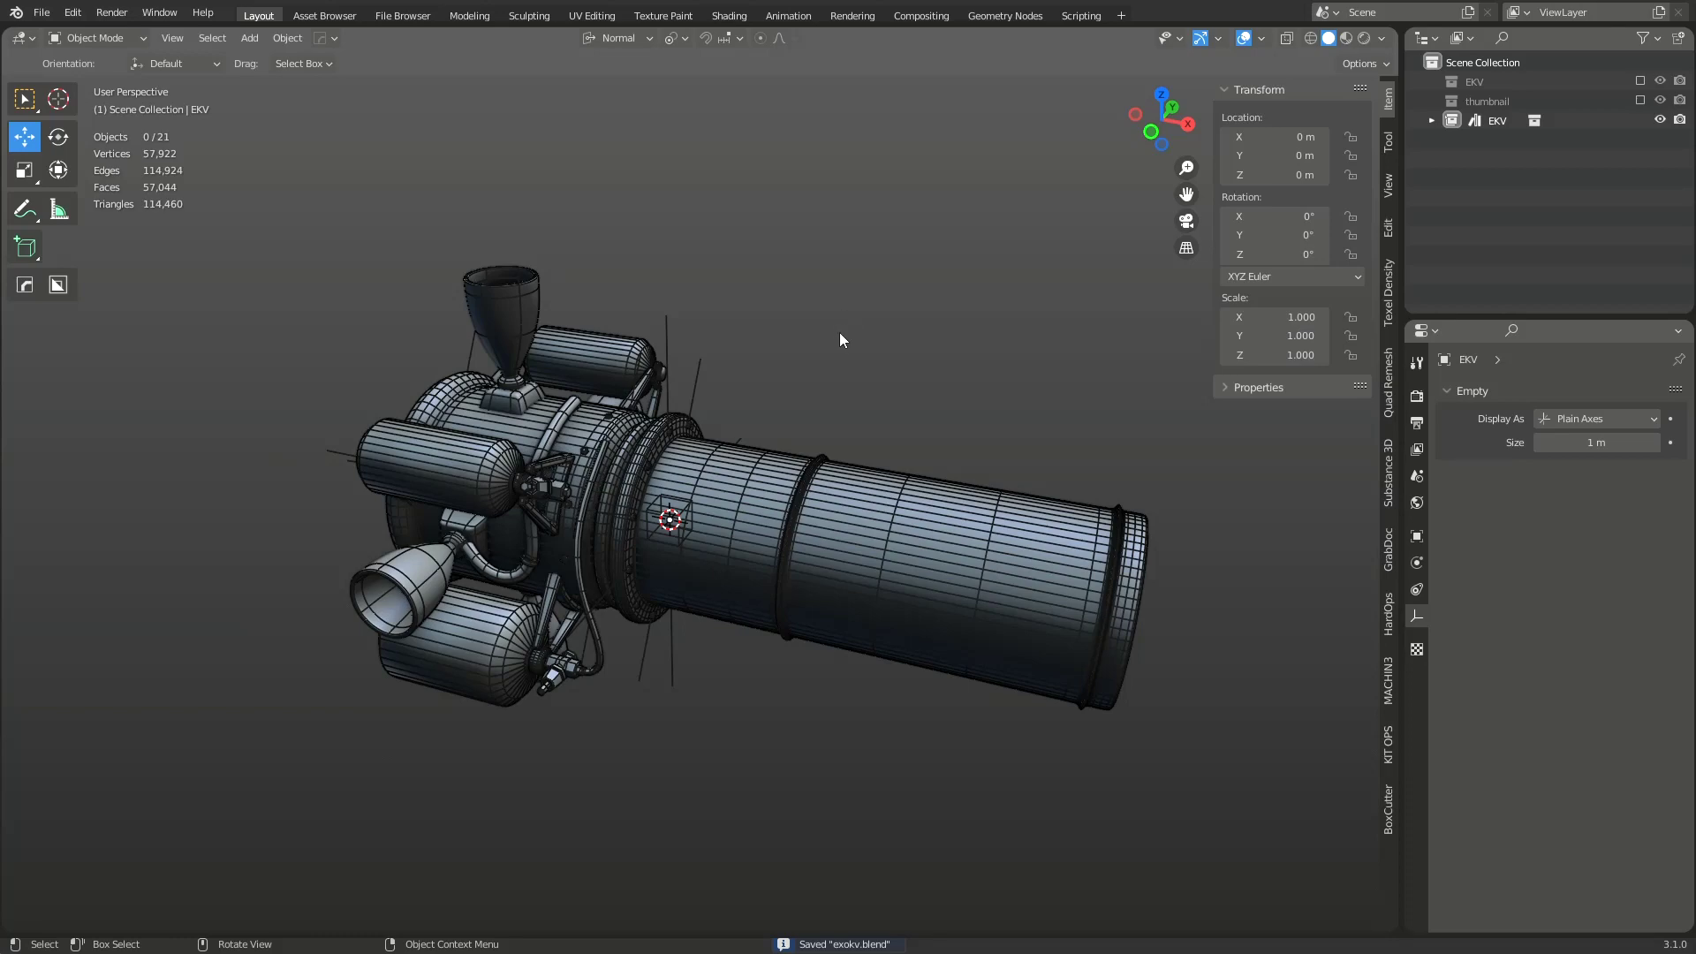
middle_drag(903, 439, 820, 536)
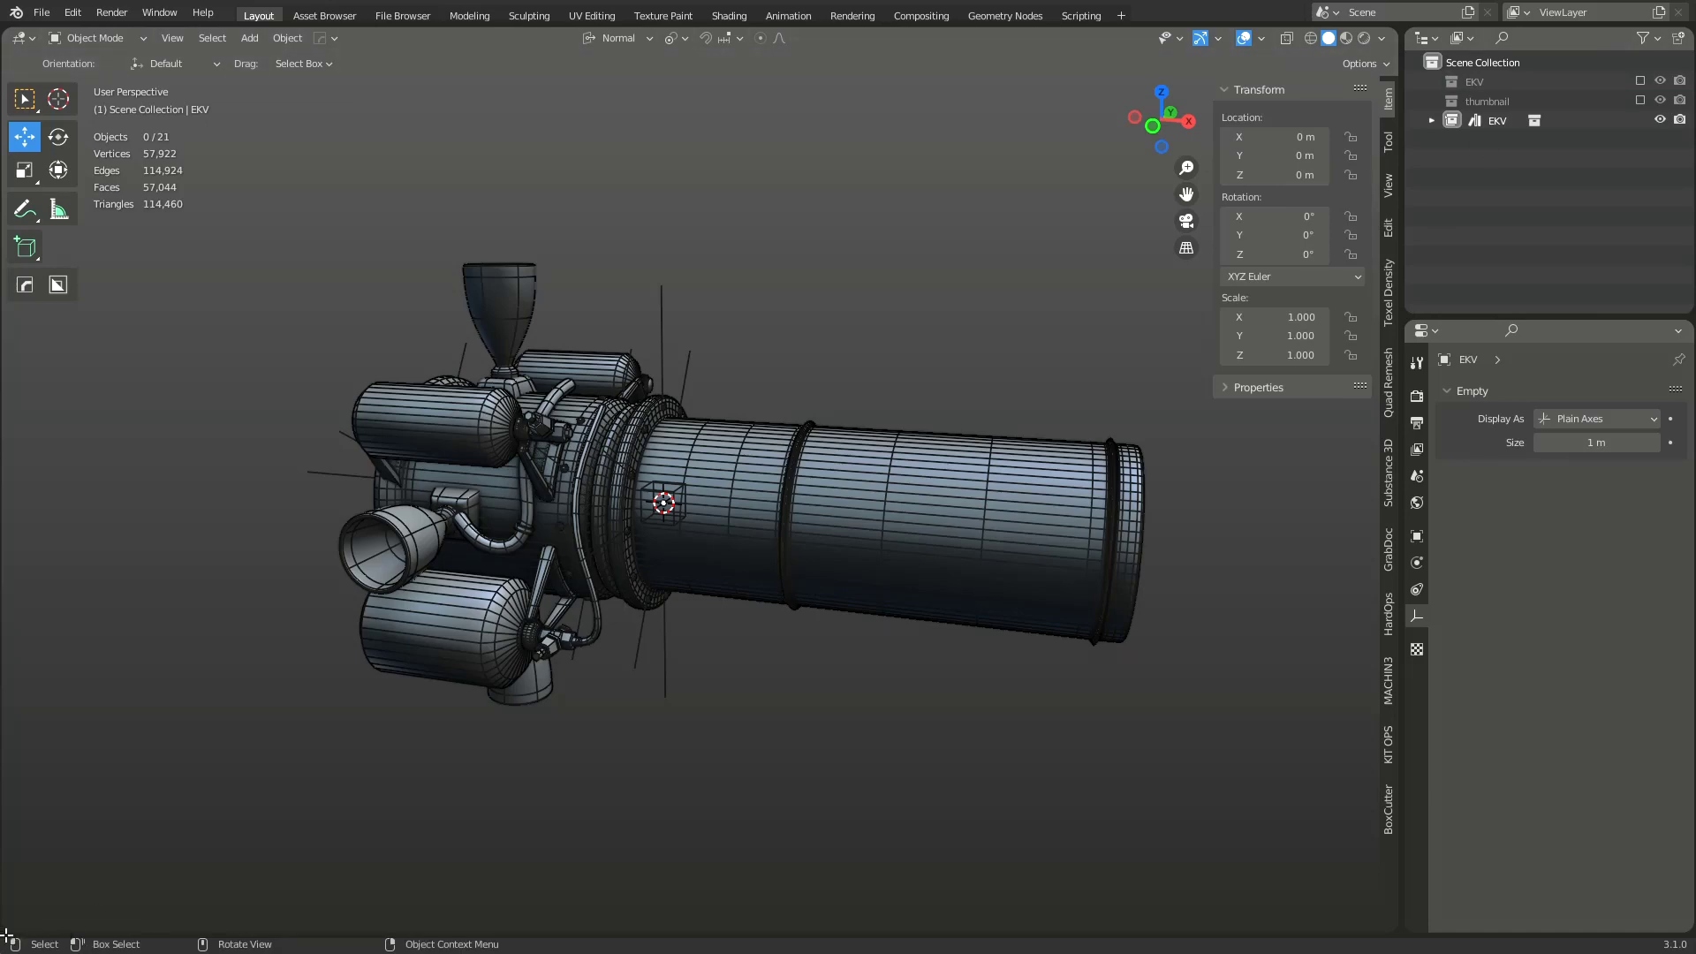
Step: Split the 3D view into two stacked views and confirm Desktop is listed under Asset Libraries in File Paths
drag(7, 935, 270, 622)
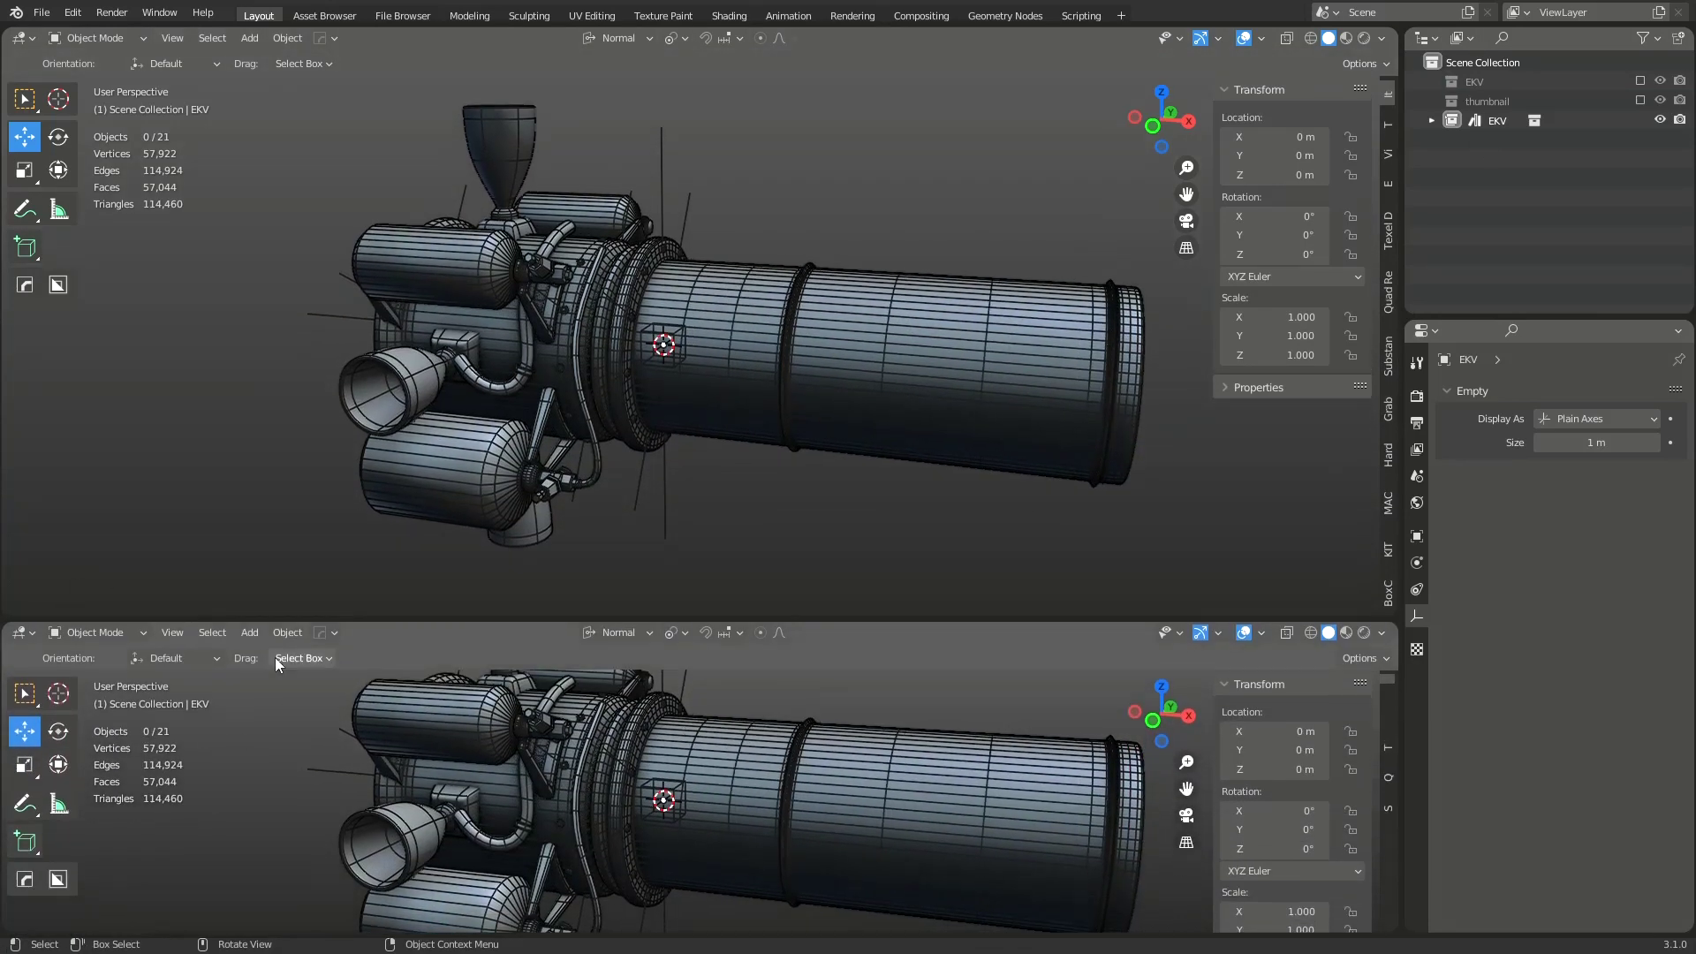
click(72, 13)
click(89, 299)
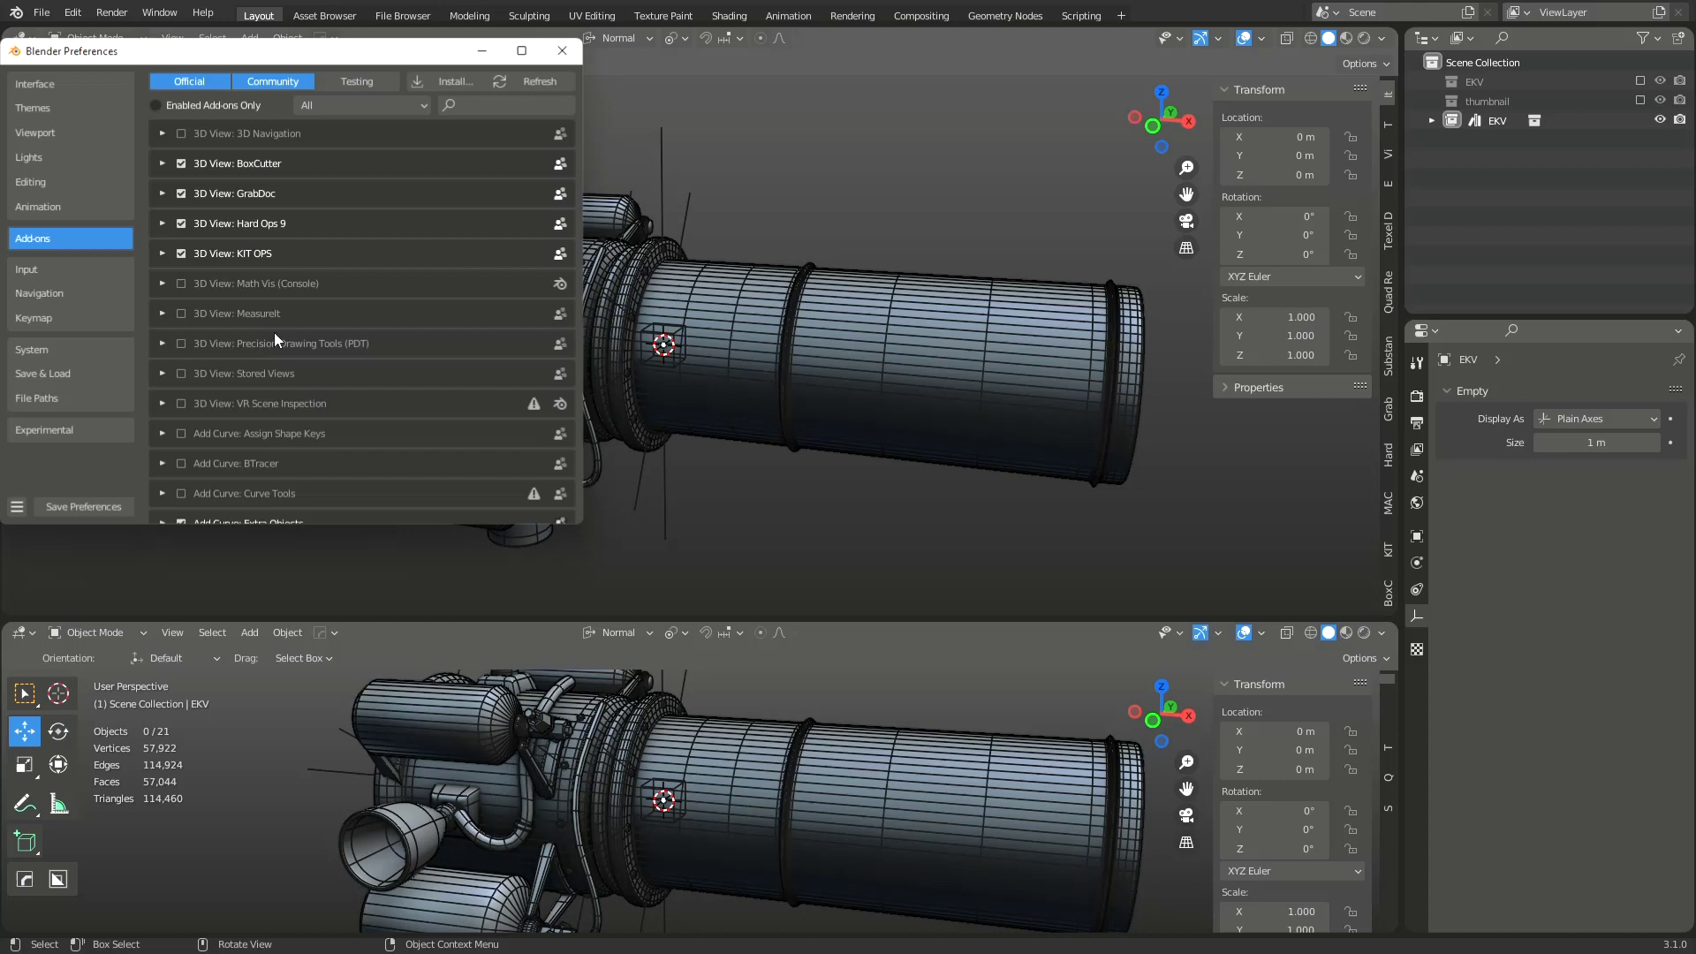
click(60, 396)
scroll(385, 397, down, 5)
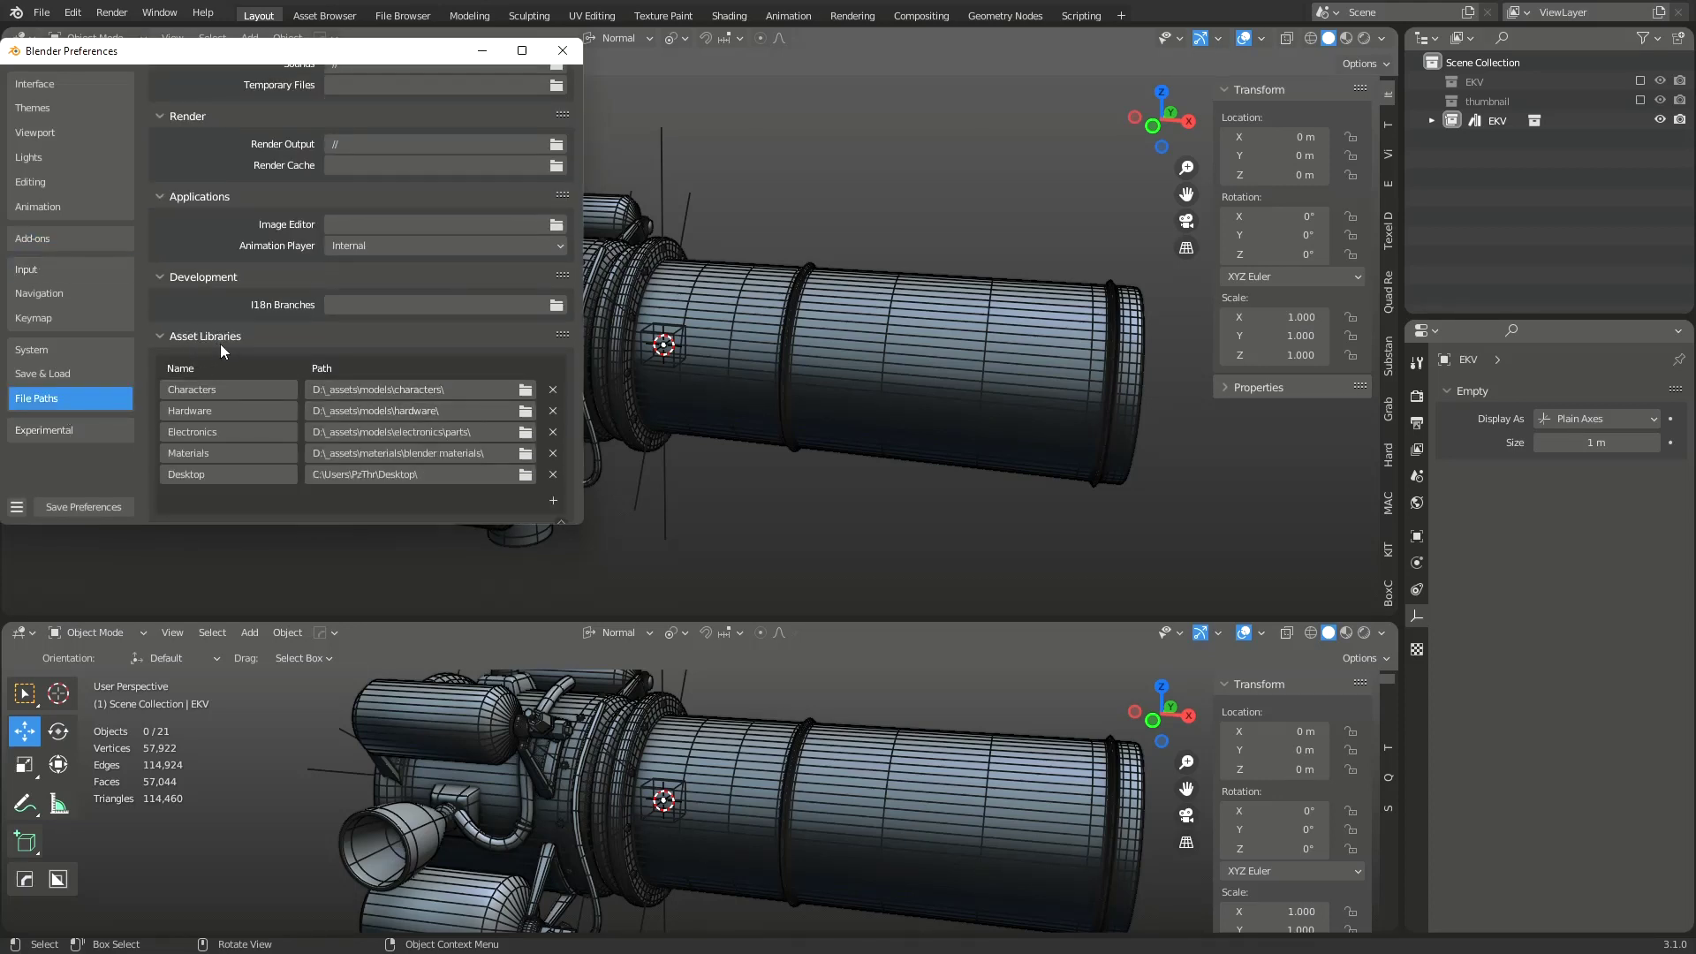
click(556, 502)
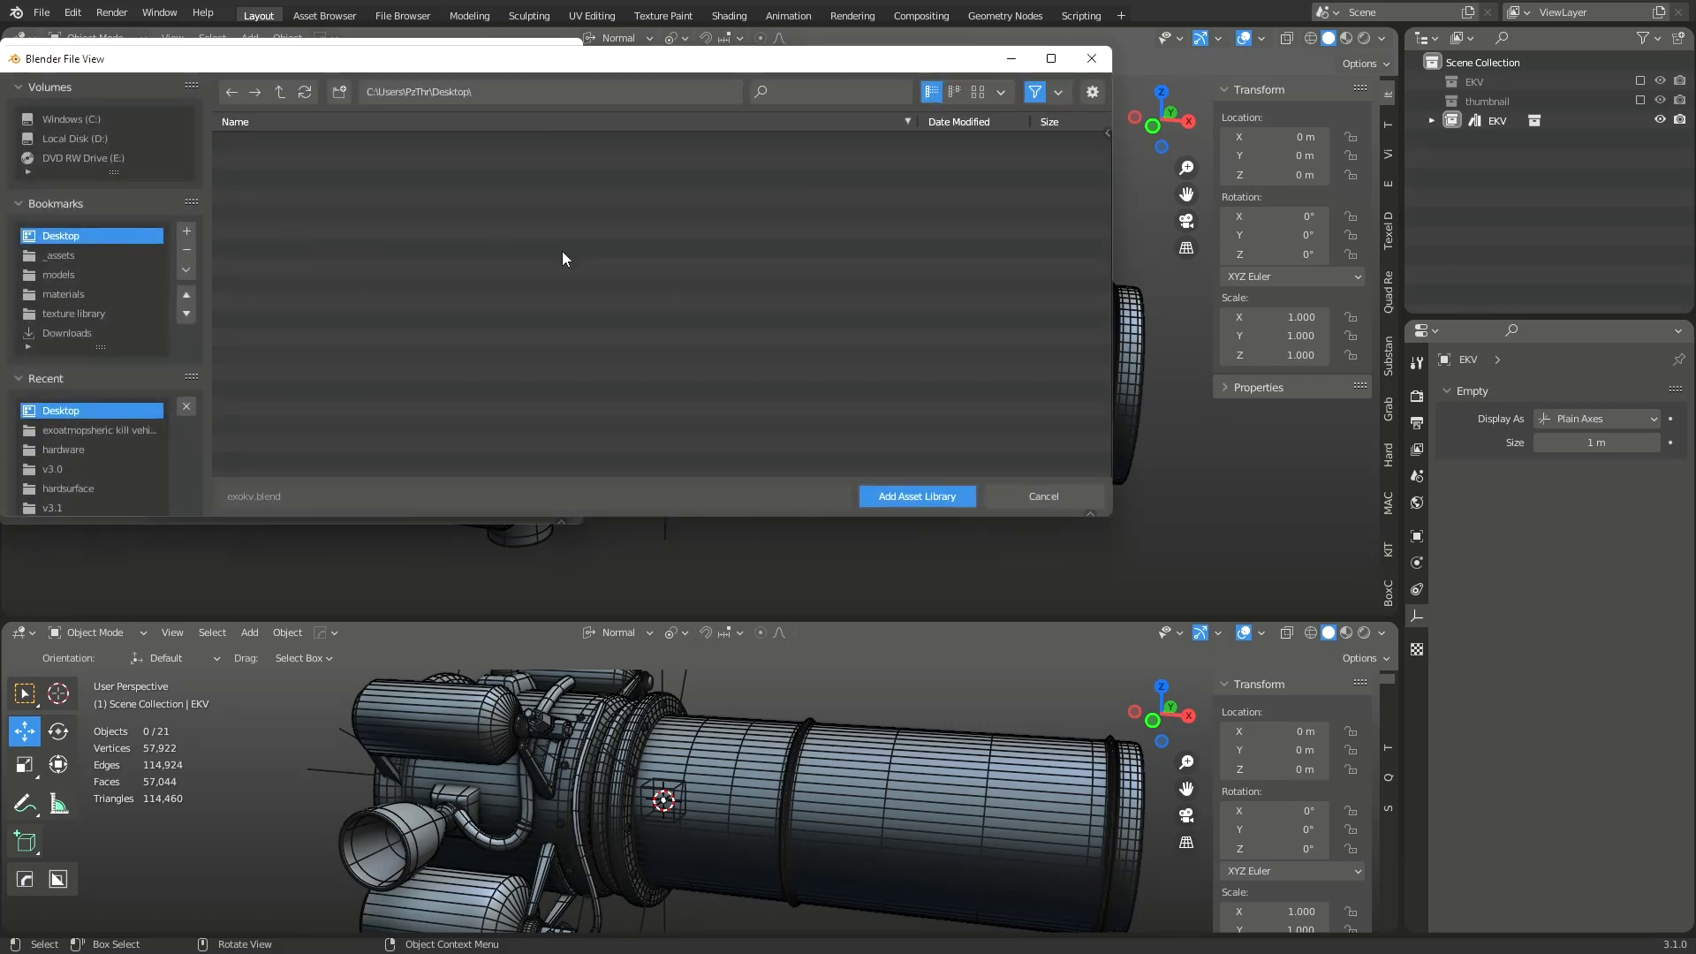
click(1043, 497)
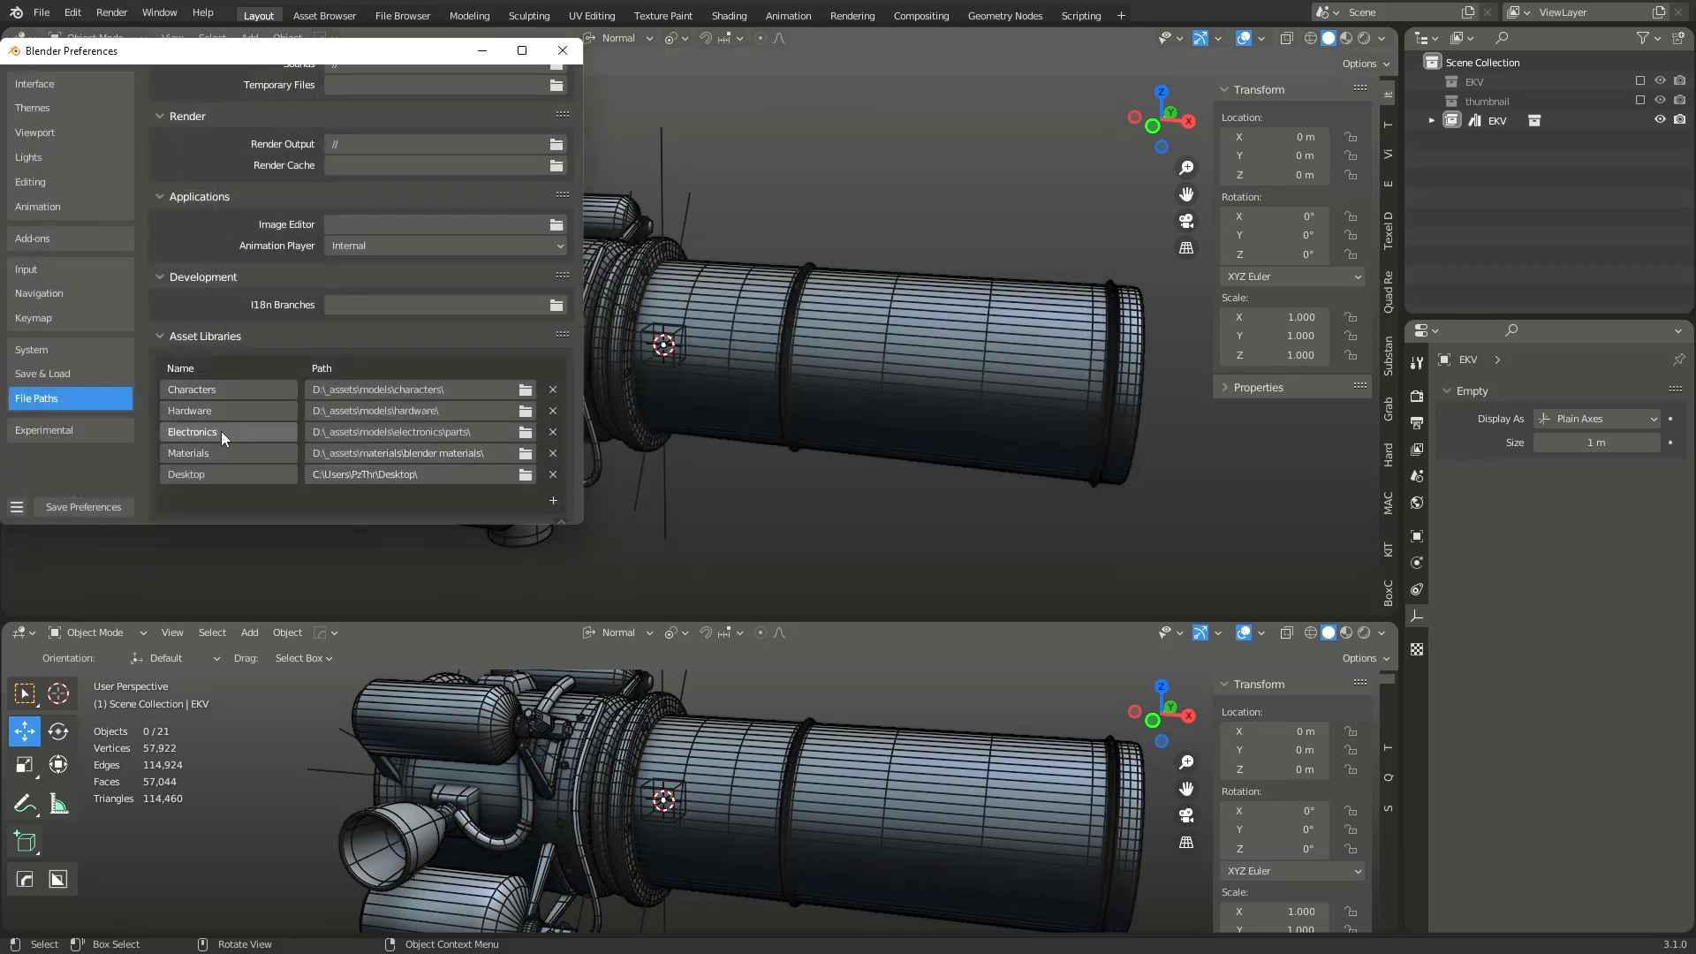
click(563, 50)
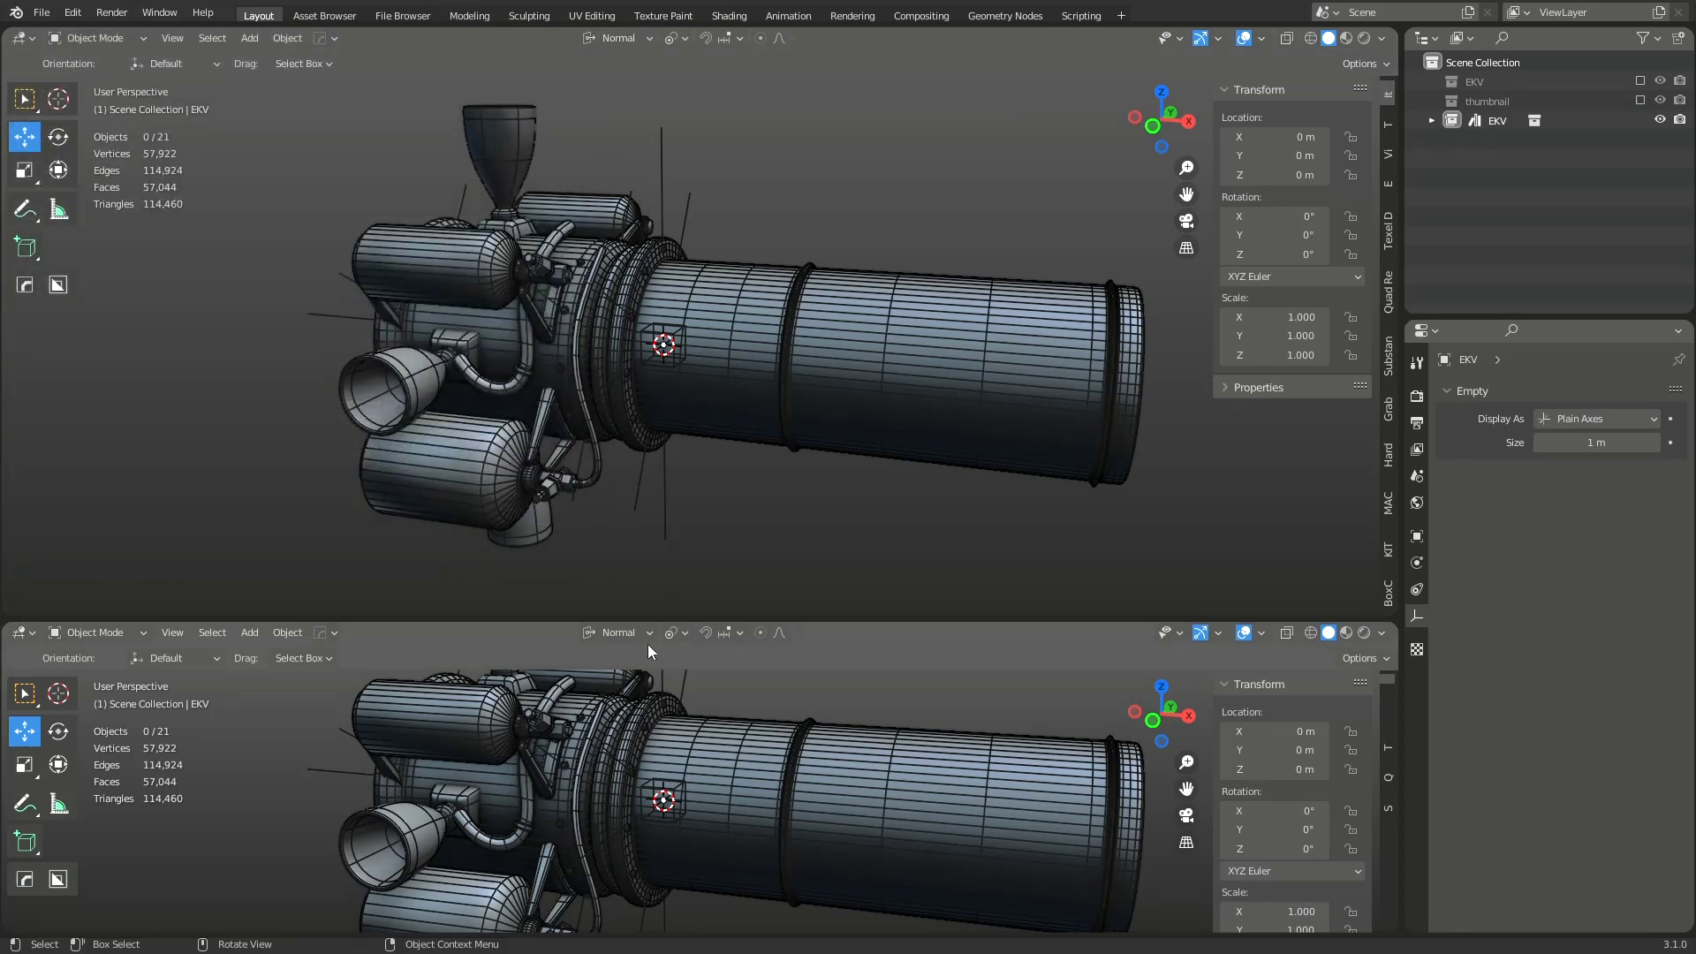
Step: Turn the lower view into an Asset Browser showing the Desktop library
click(19, 632)
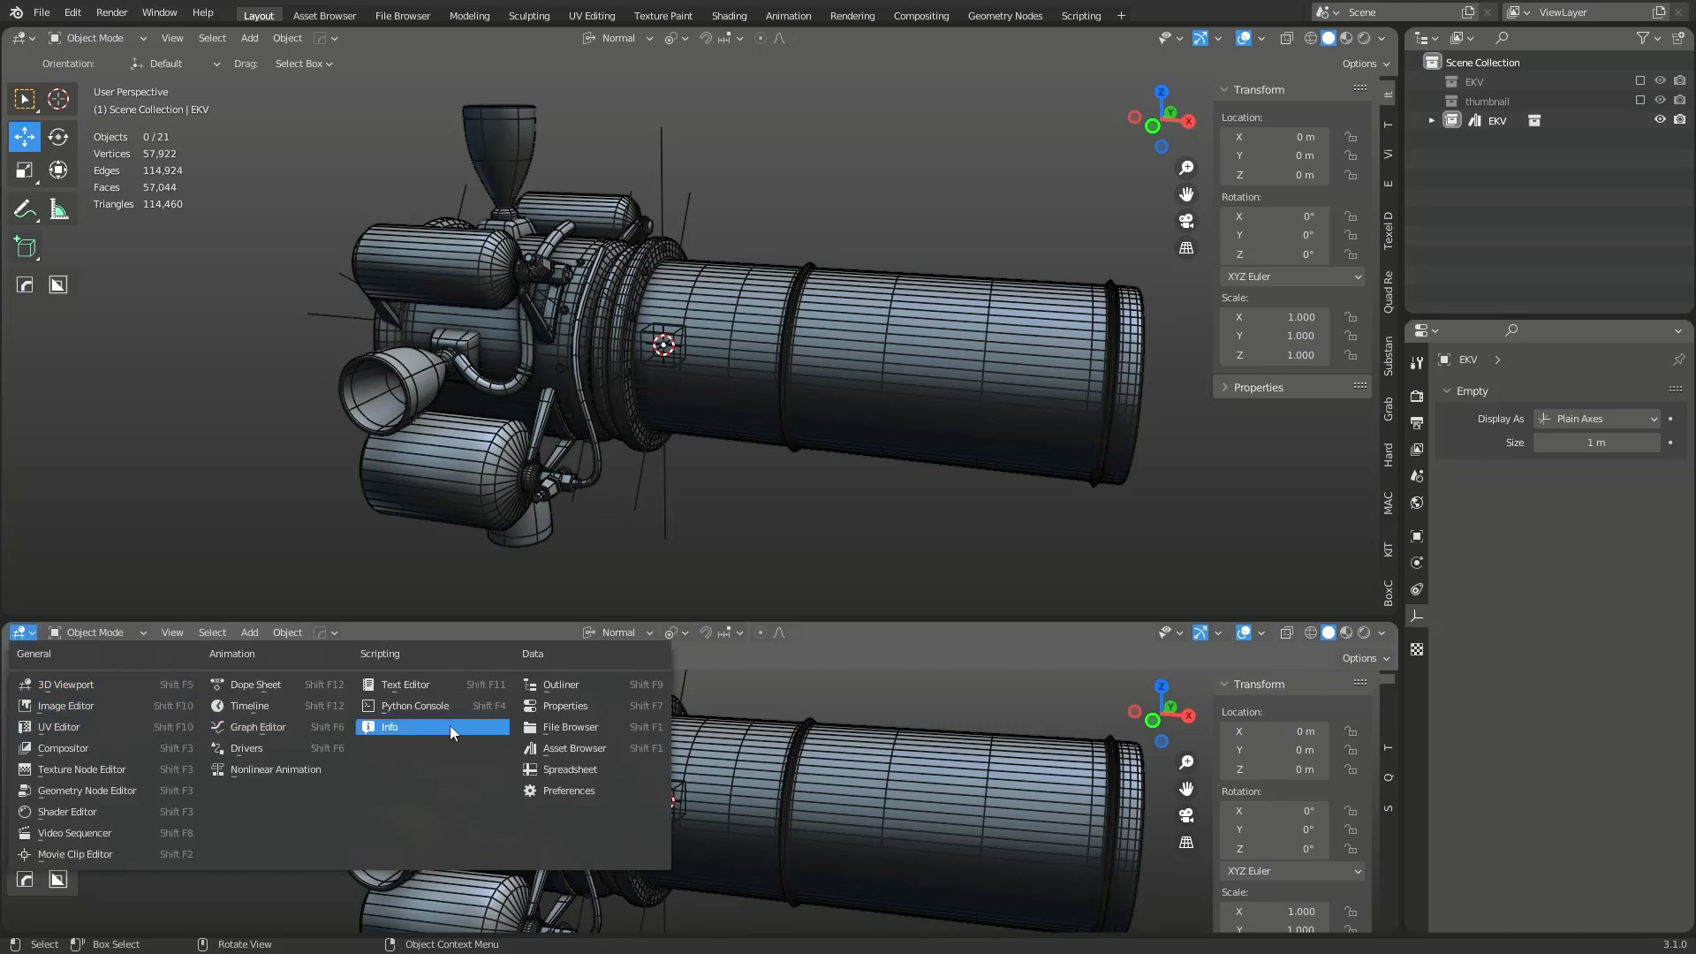
click(594, 750)
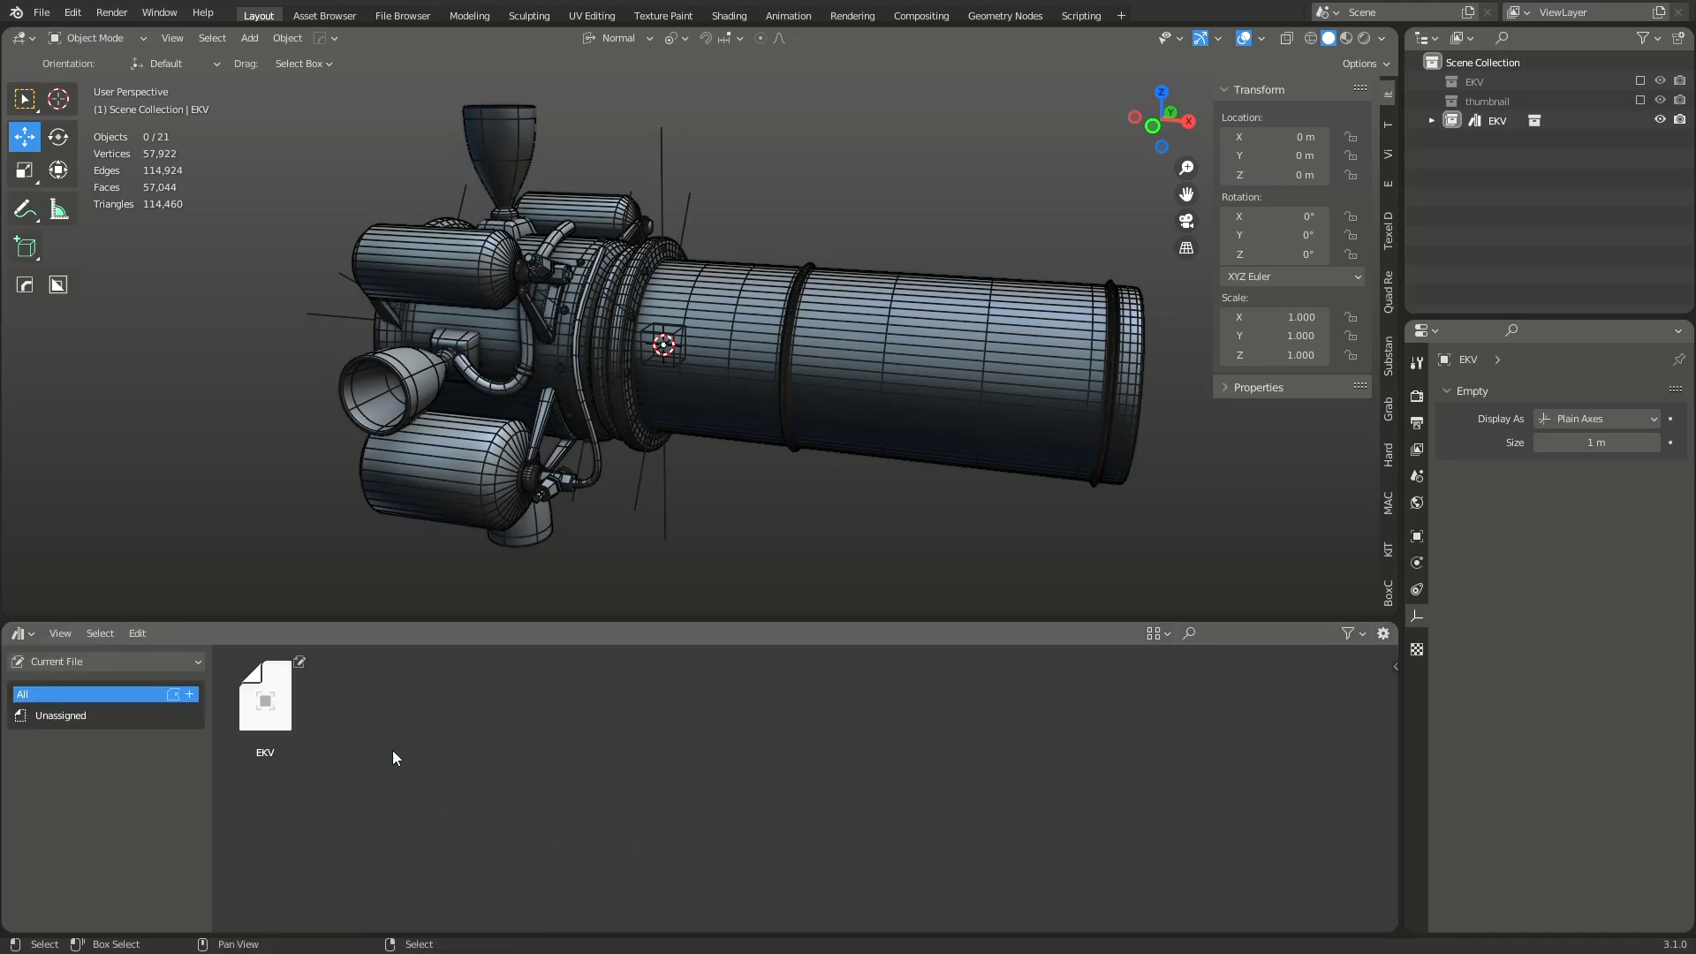
click(105, 666)
click(63, 799)
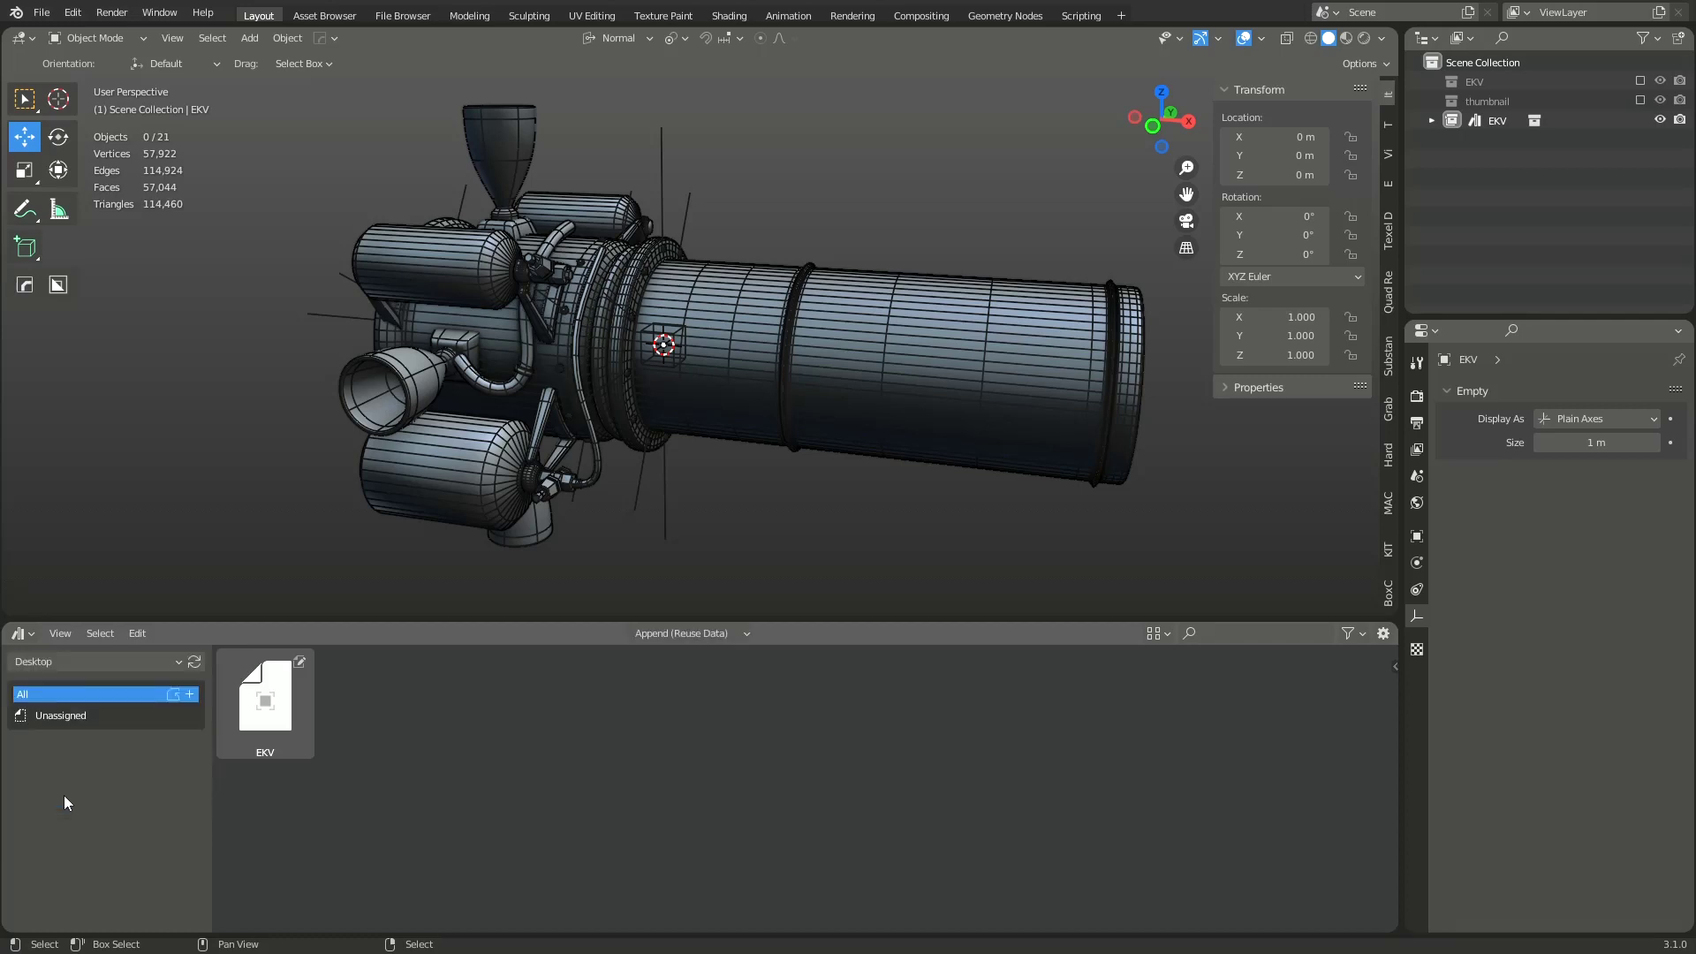
click(63, 670)
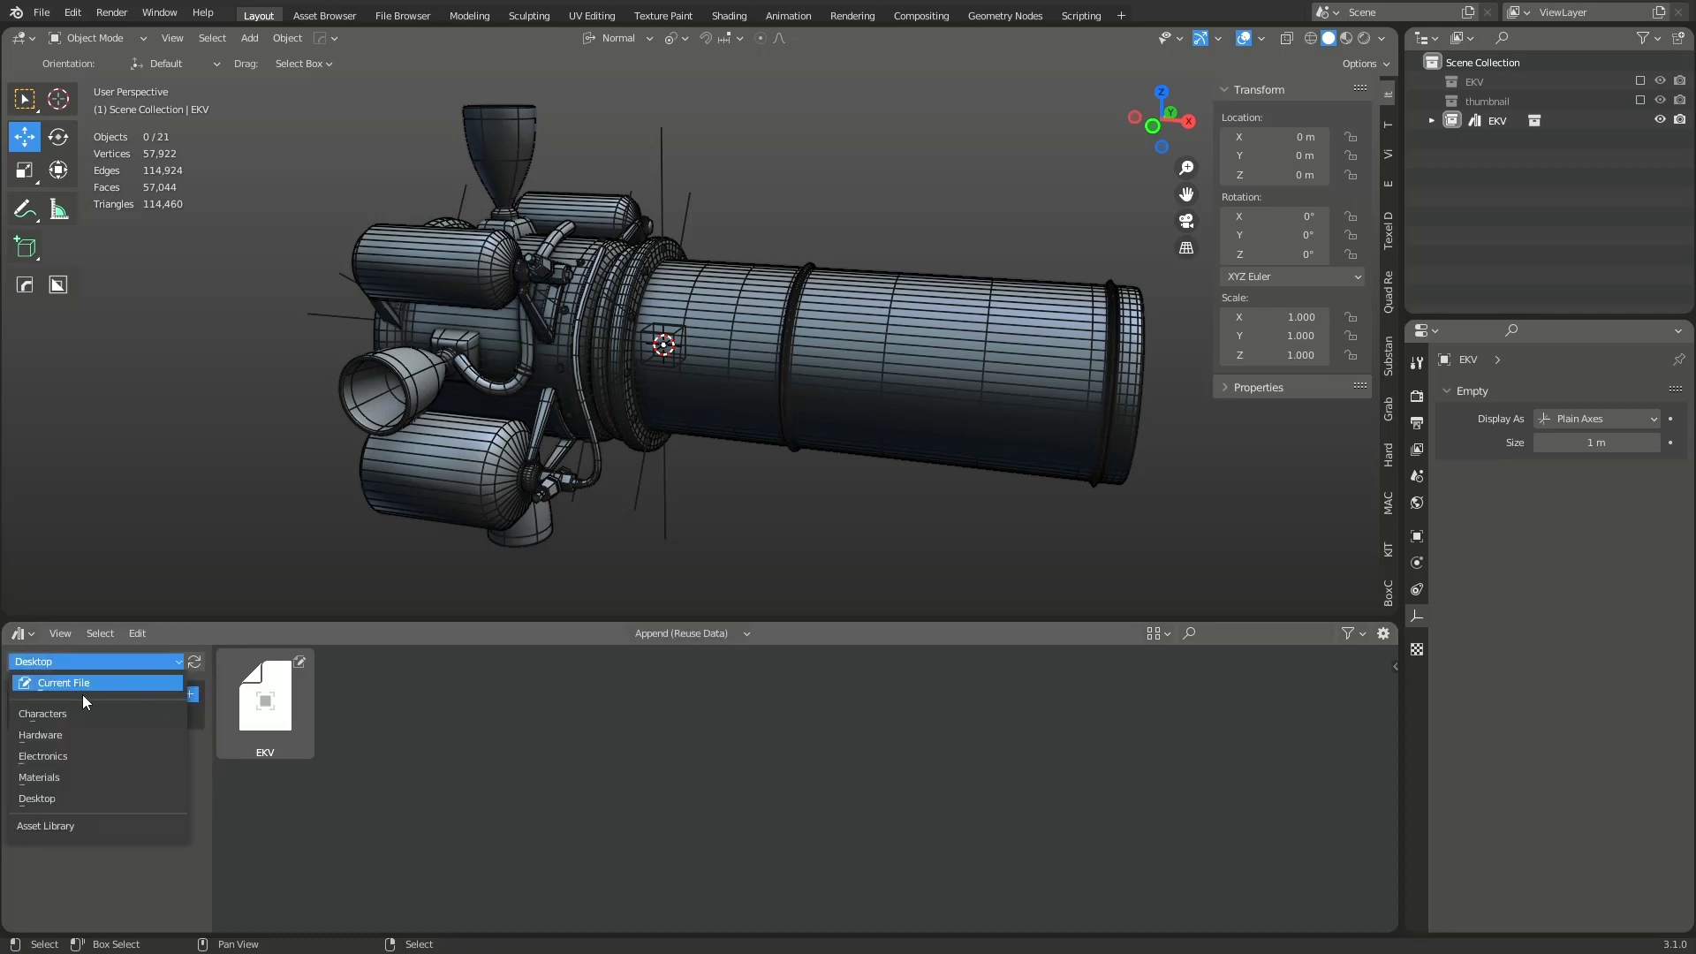
click(82, 685)
click(83, 665)
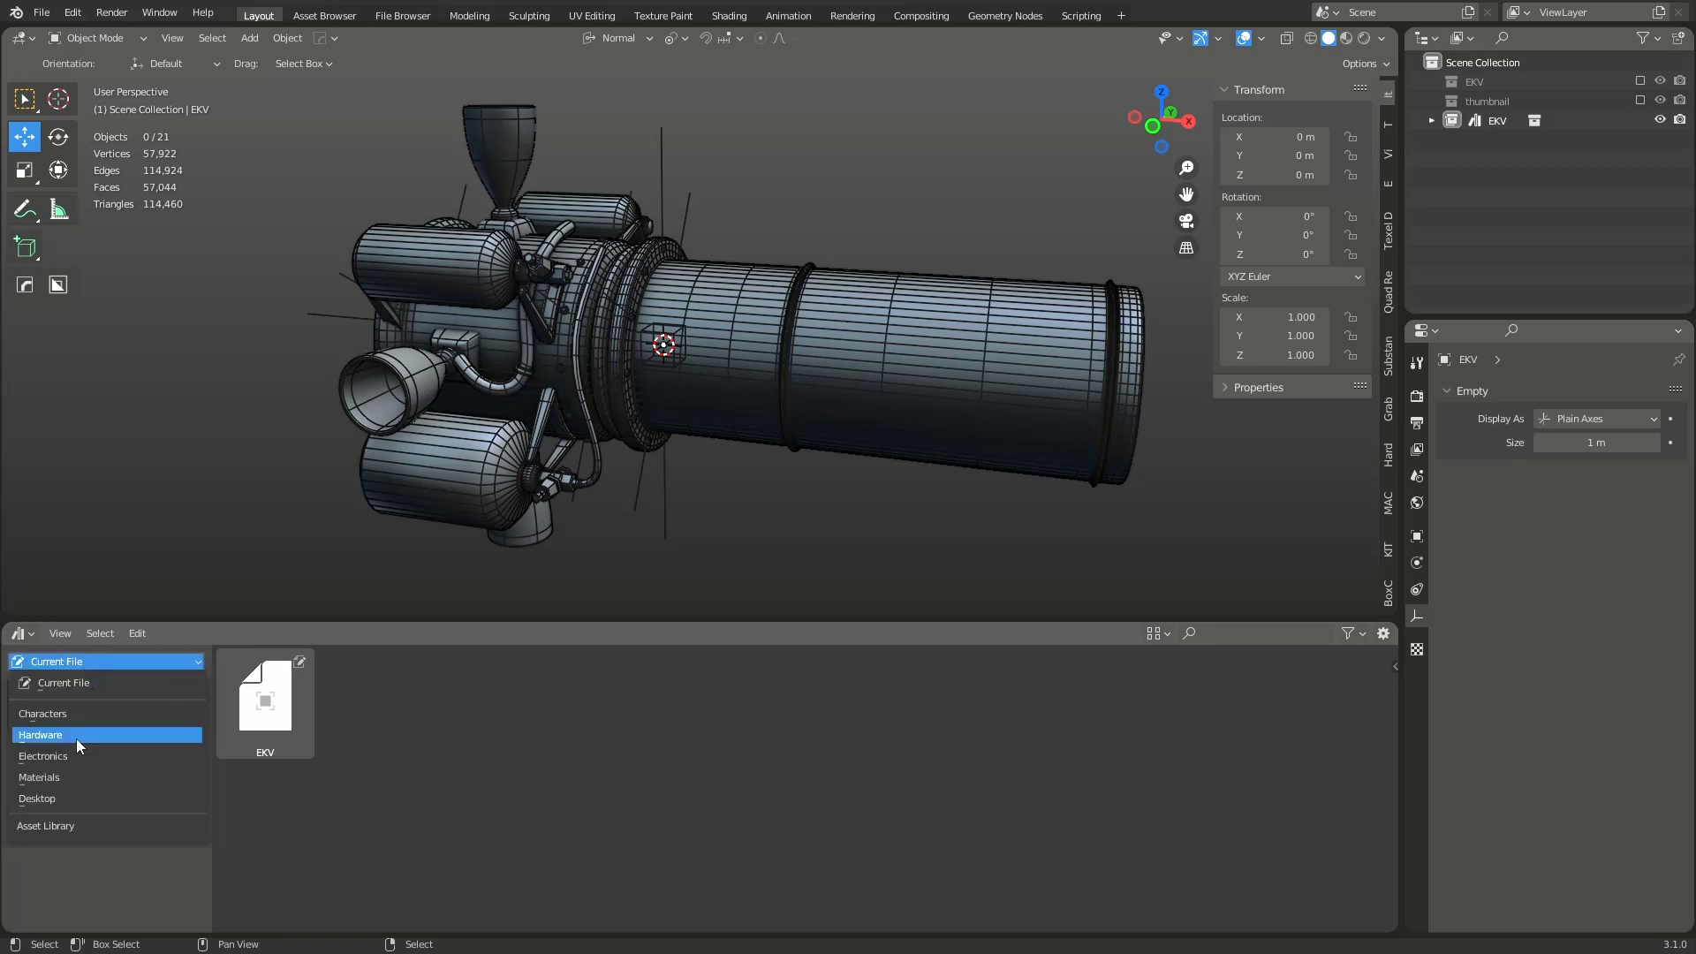
click(66, 798)
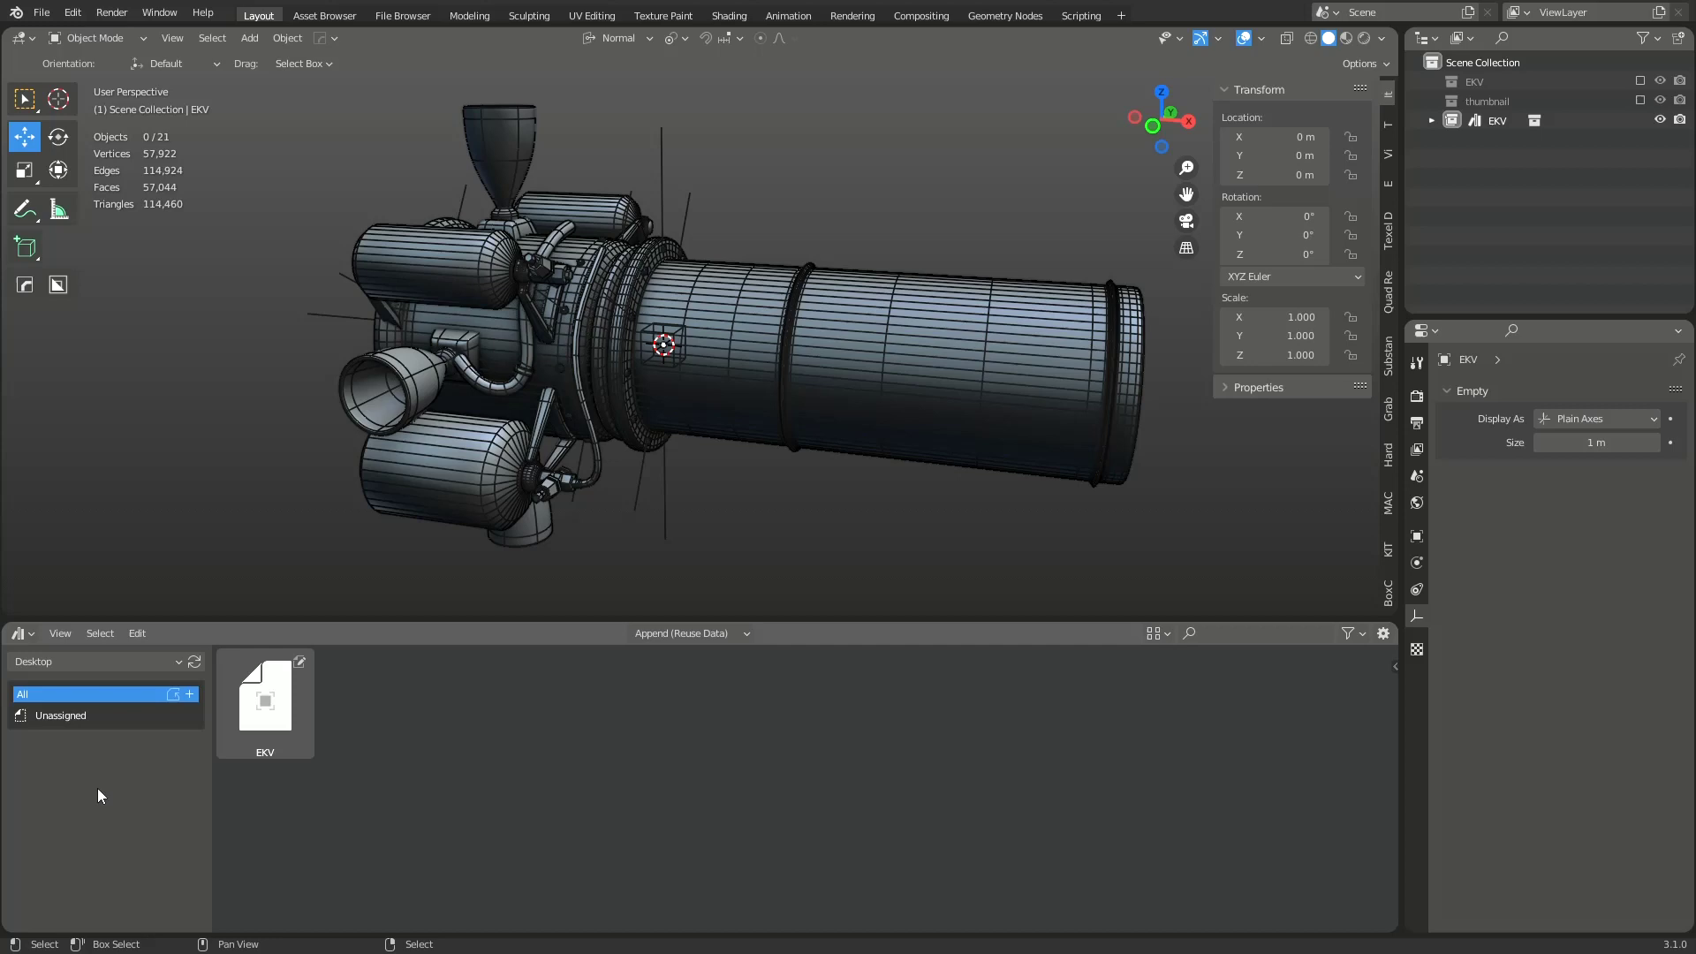
Step: Set the import method to Append and select the EKV asset
click(733, 634)
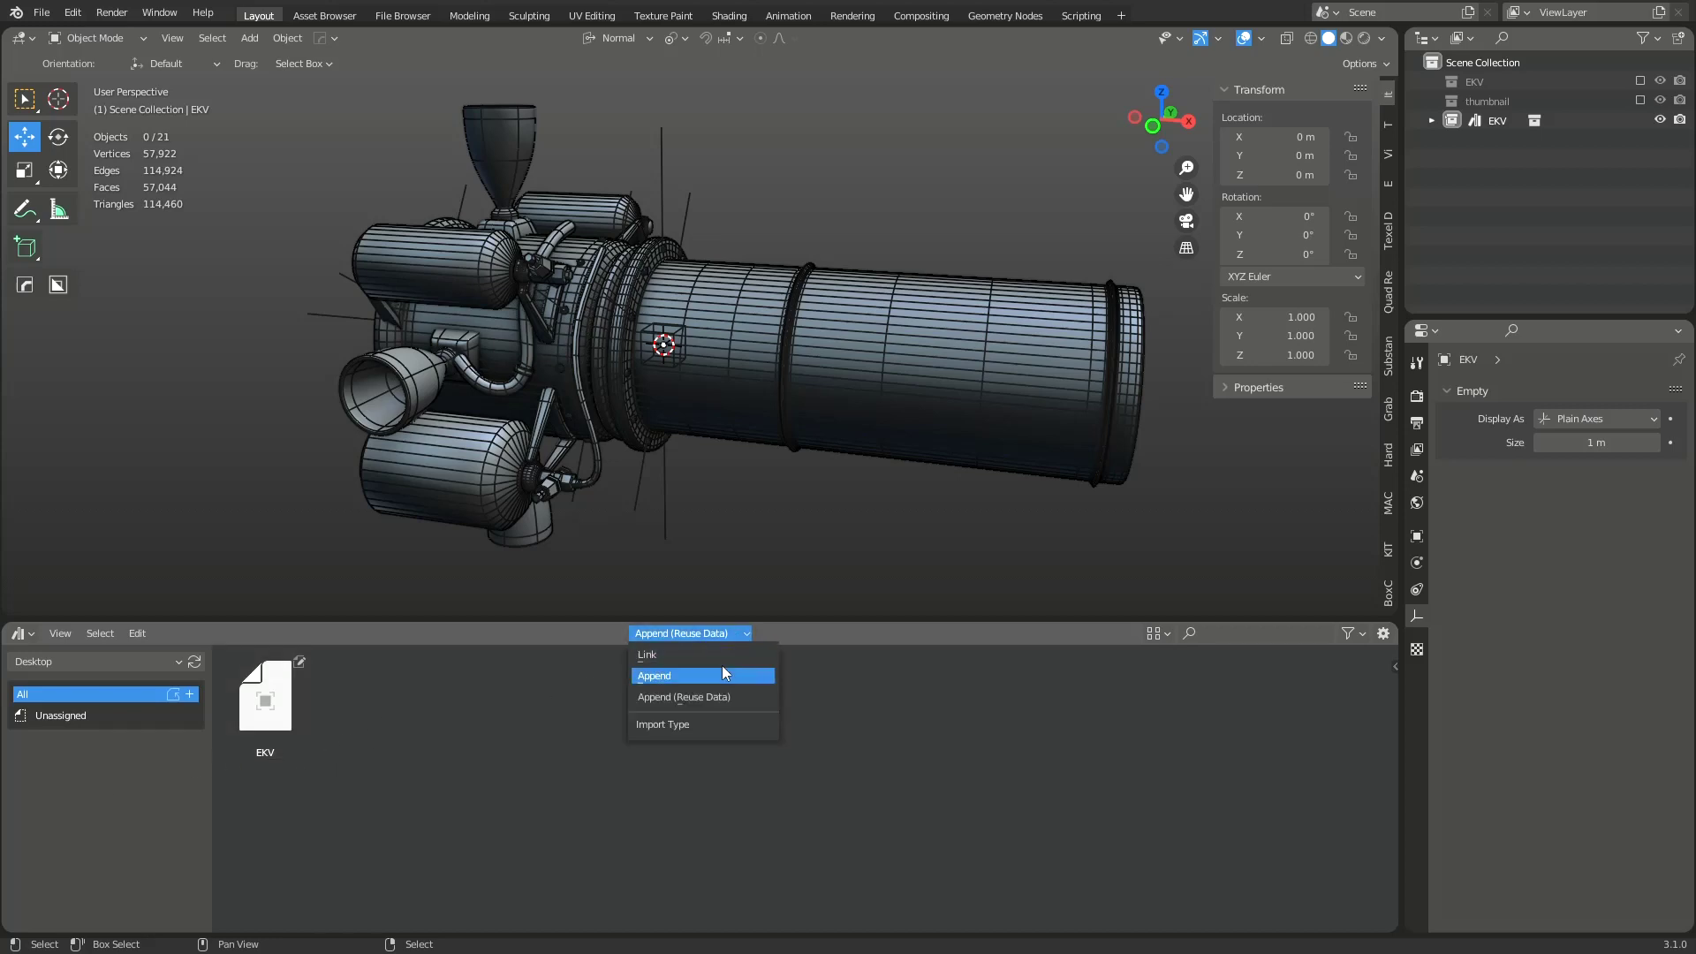
click(723, 674)
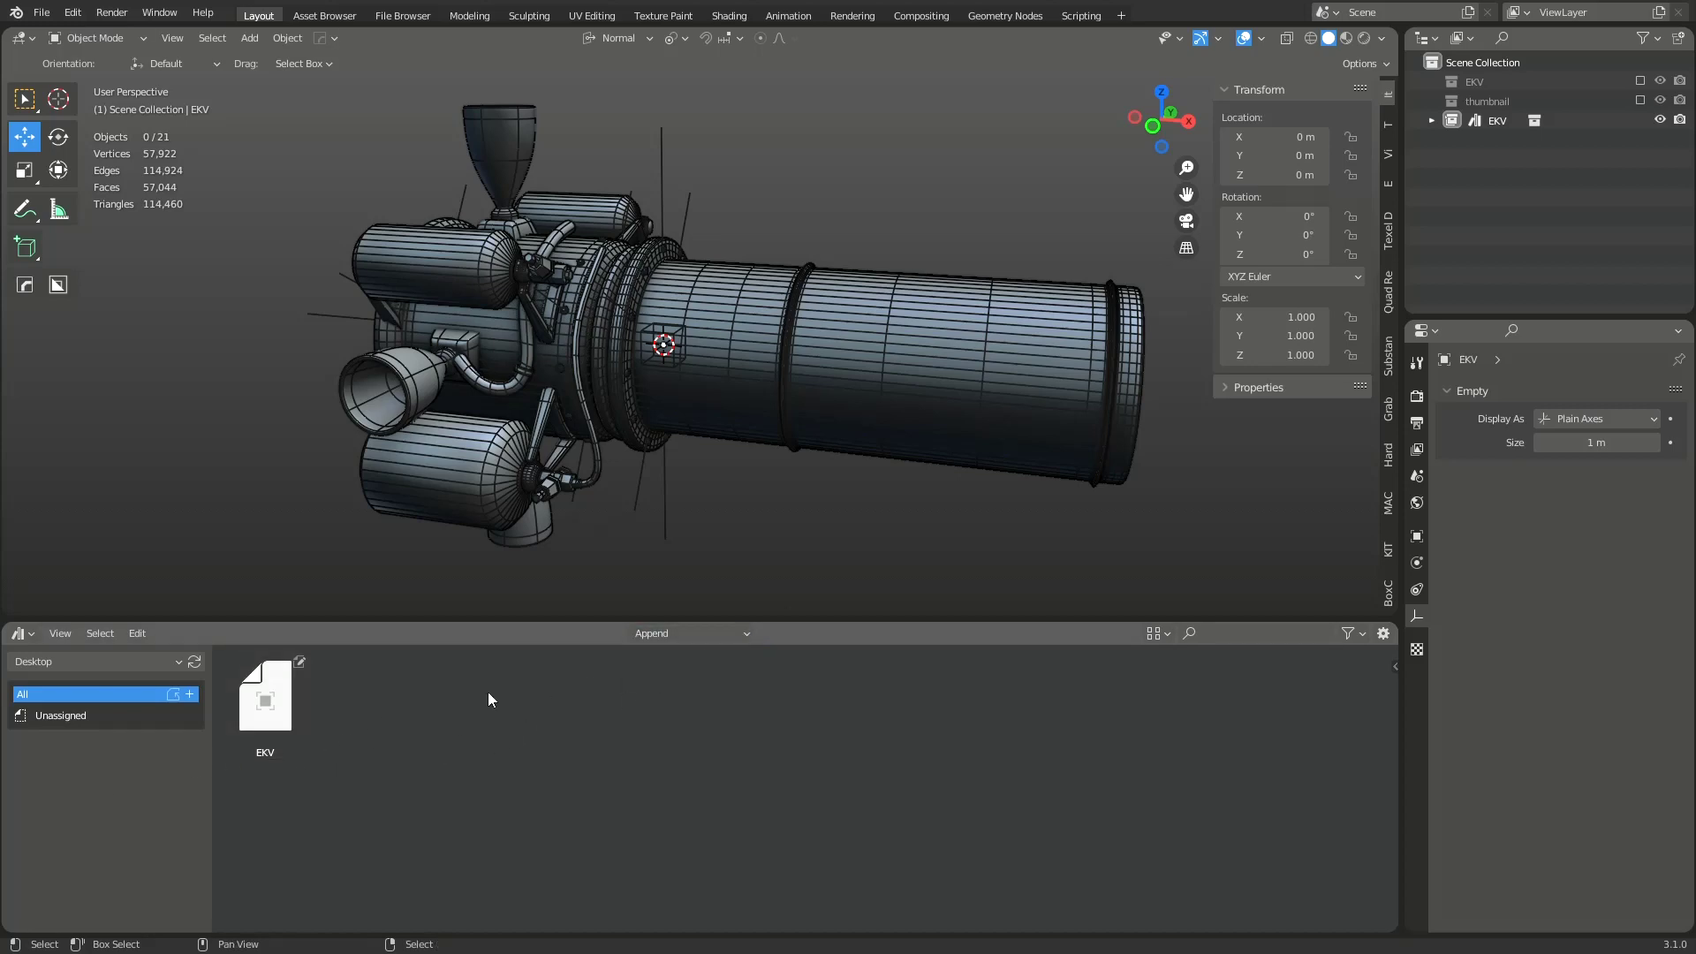
scroll(848, 389, down, 3)
middle_drag(875, 417, 775, 419)
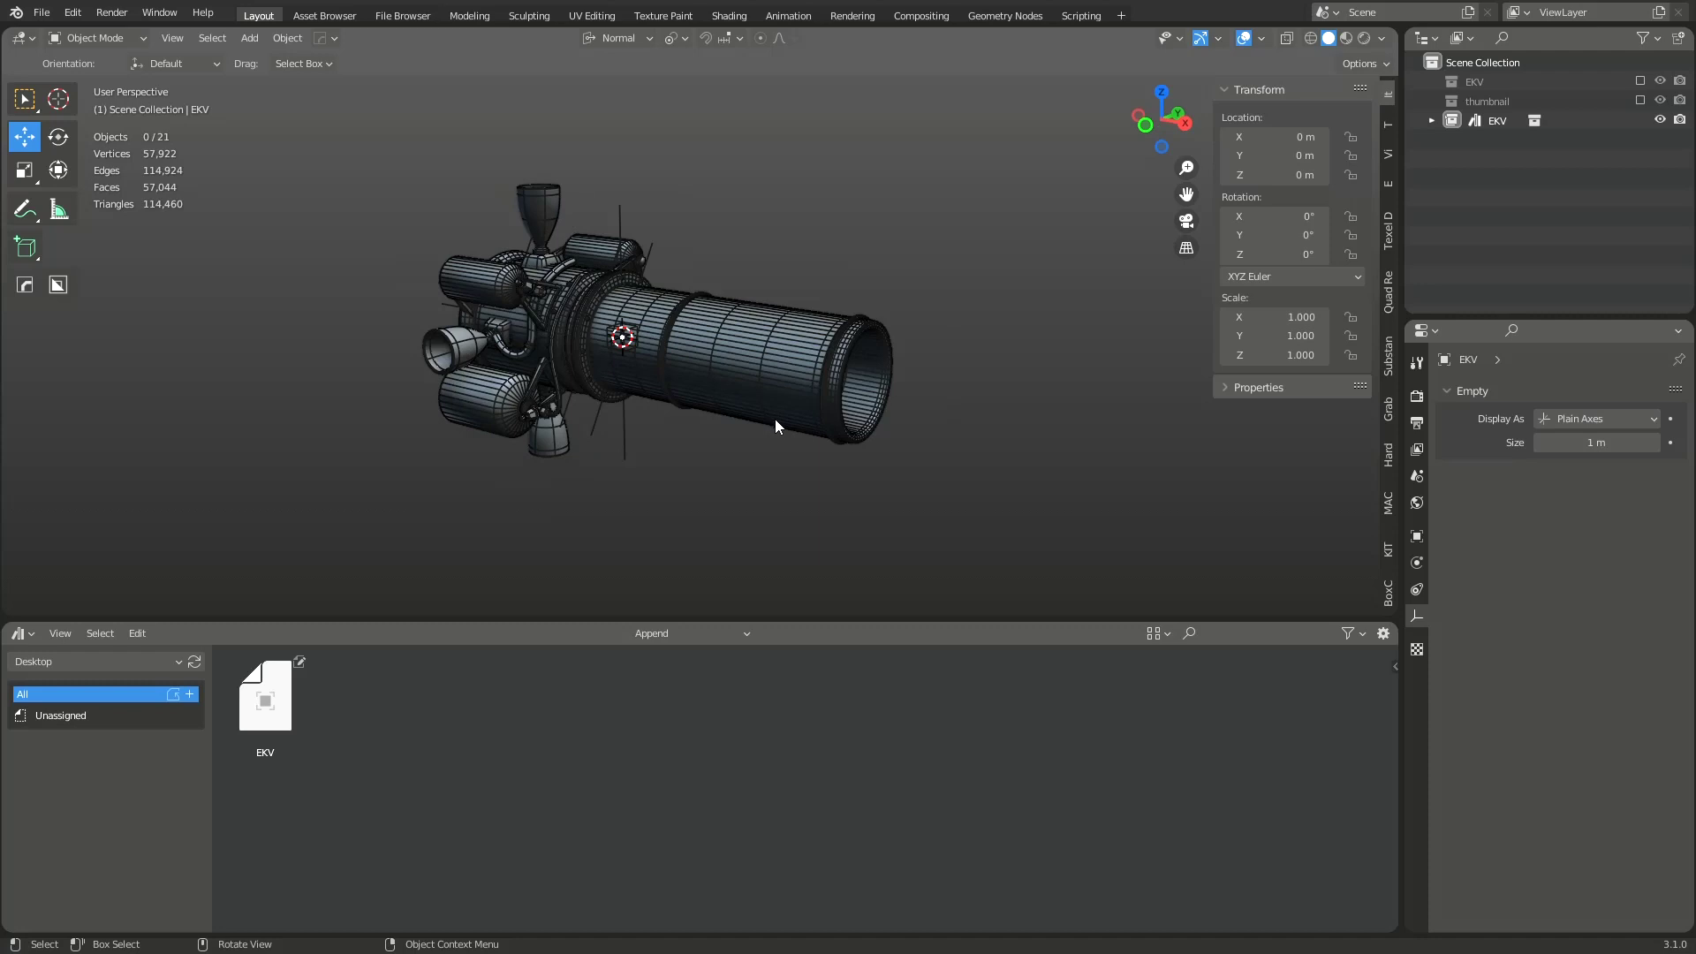
click(263, 731)
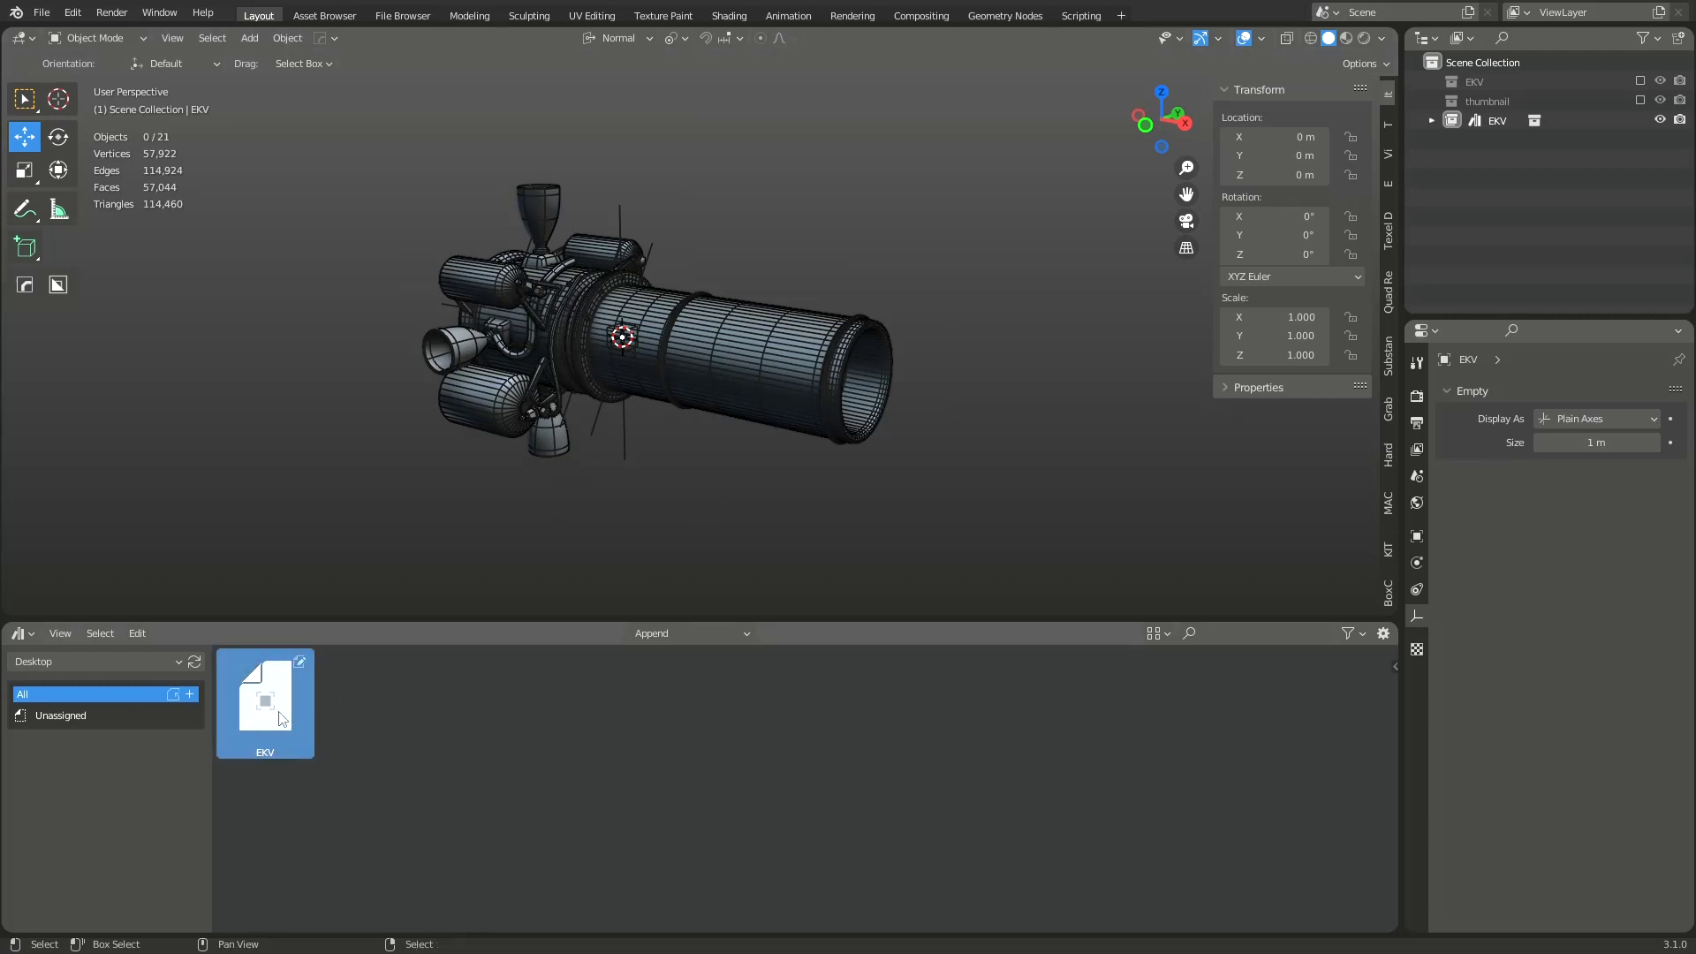
Step: Hide the EKV collection and include the thumbnail collection, making it active
click(1660, 120)
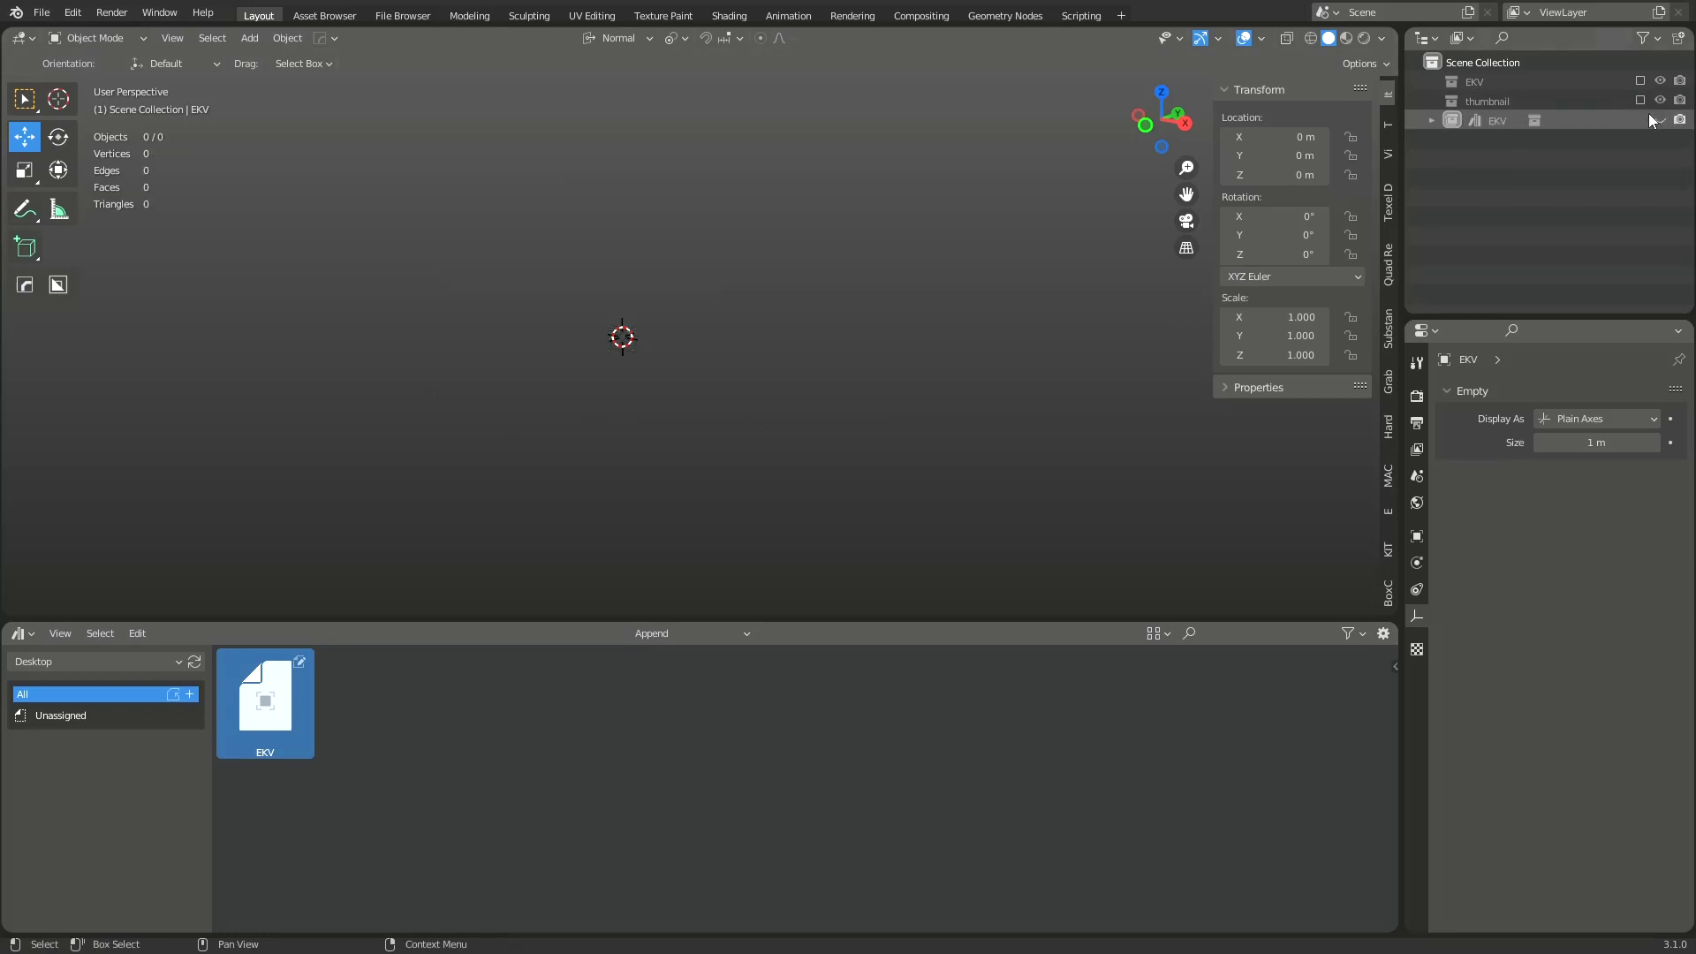
click(1641, 100)
click(1490, 103)
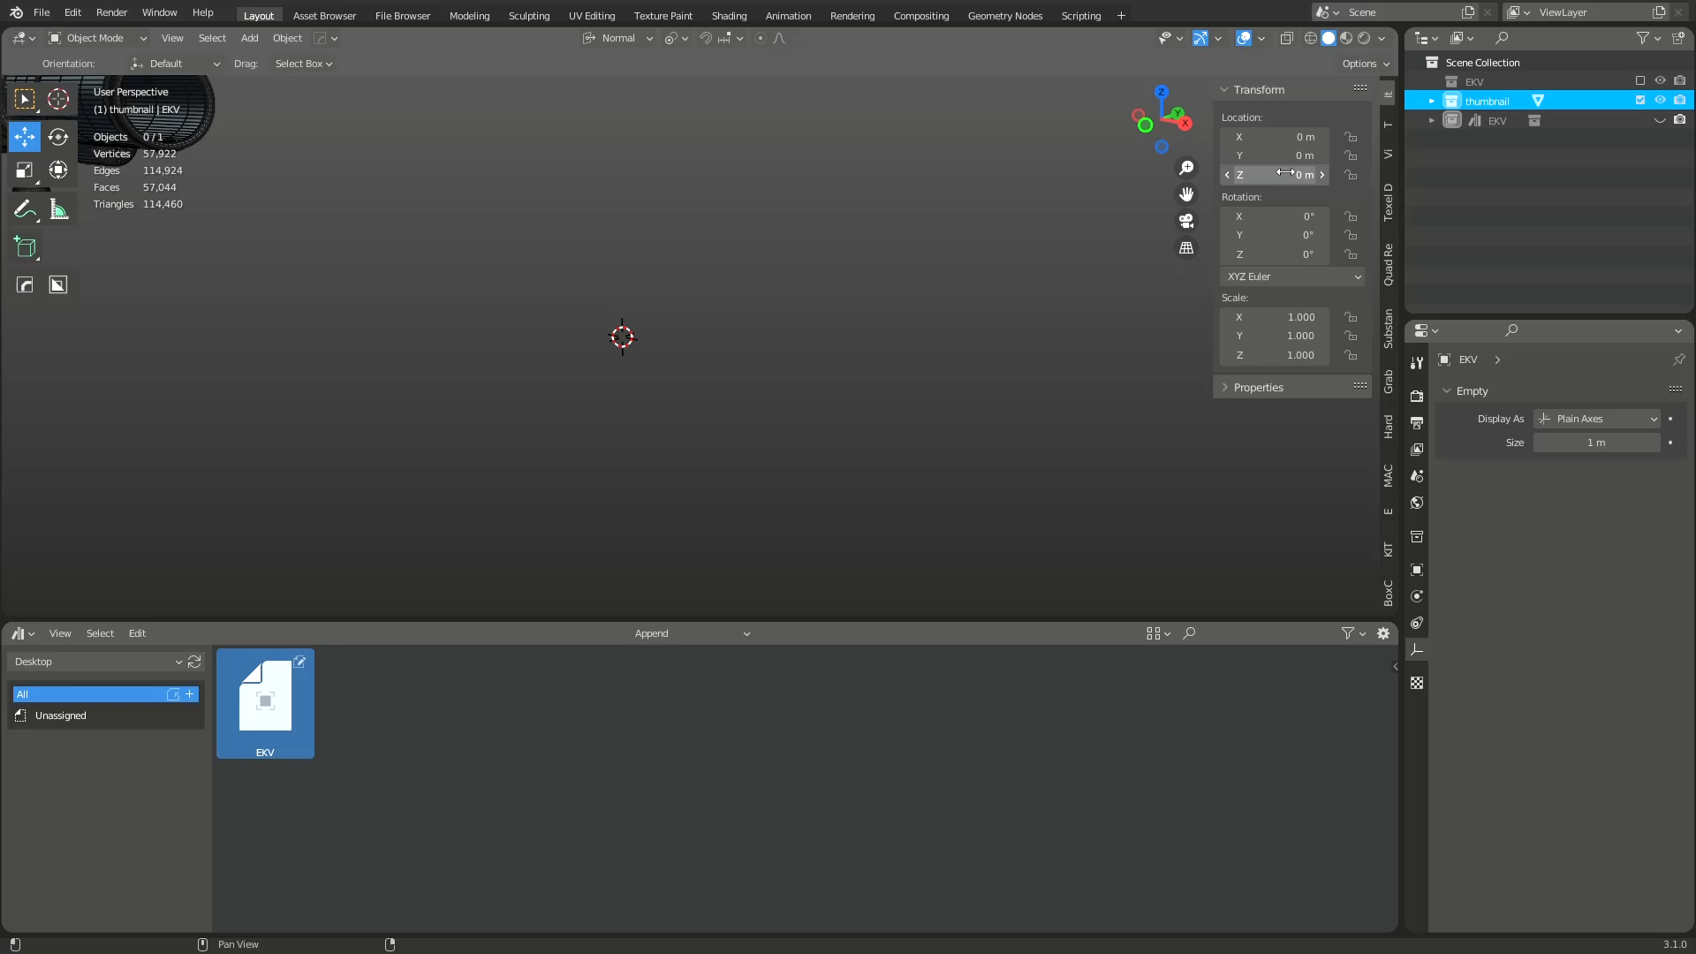
scroll(495, 212, down, 3)
Step: Select the thumbnail ship model and frame the view closely on it
click(298, 215)
key(grave)
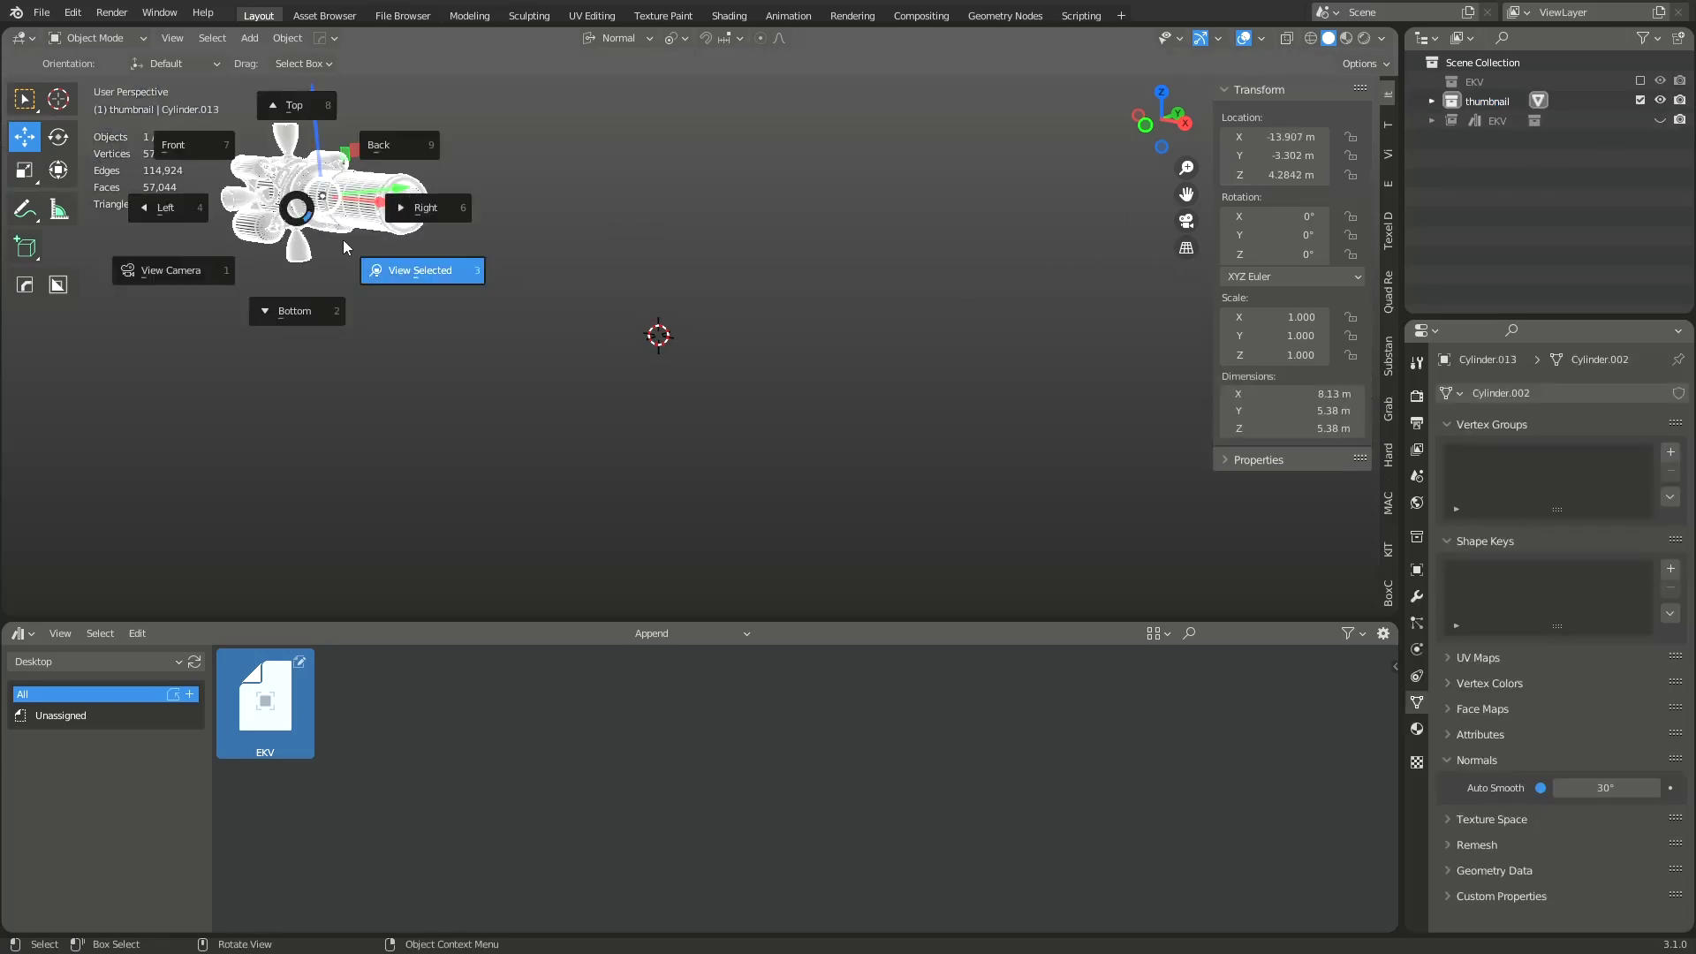
click(423, 269)
ctrl+middle_drag(918, 315, 760, 376)
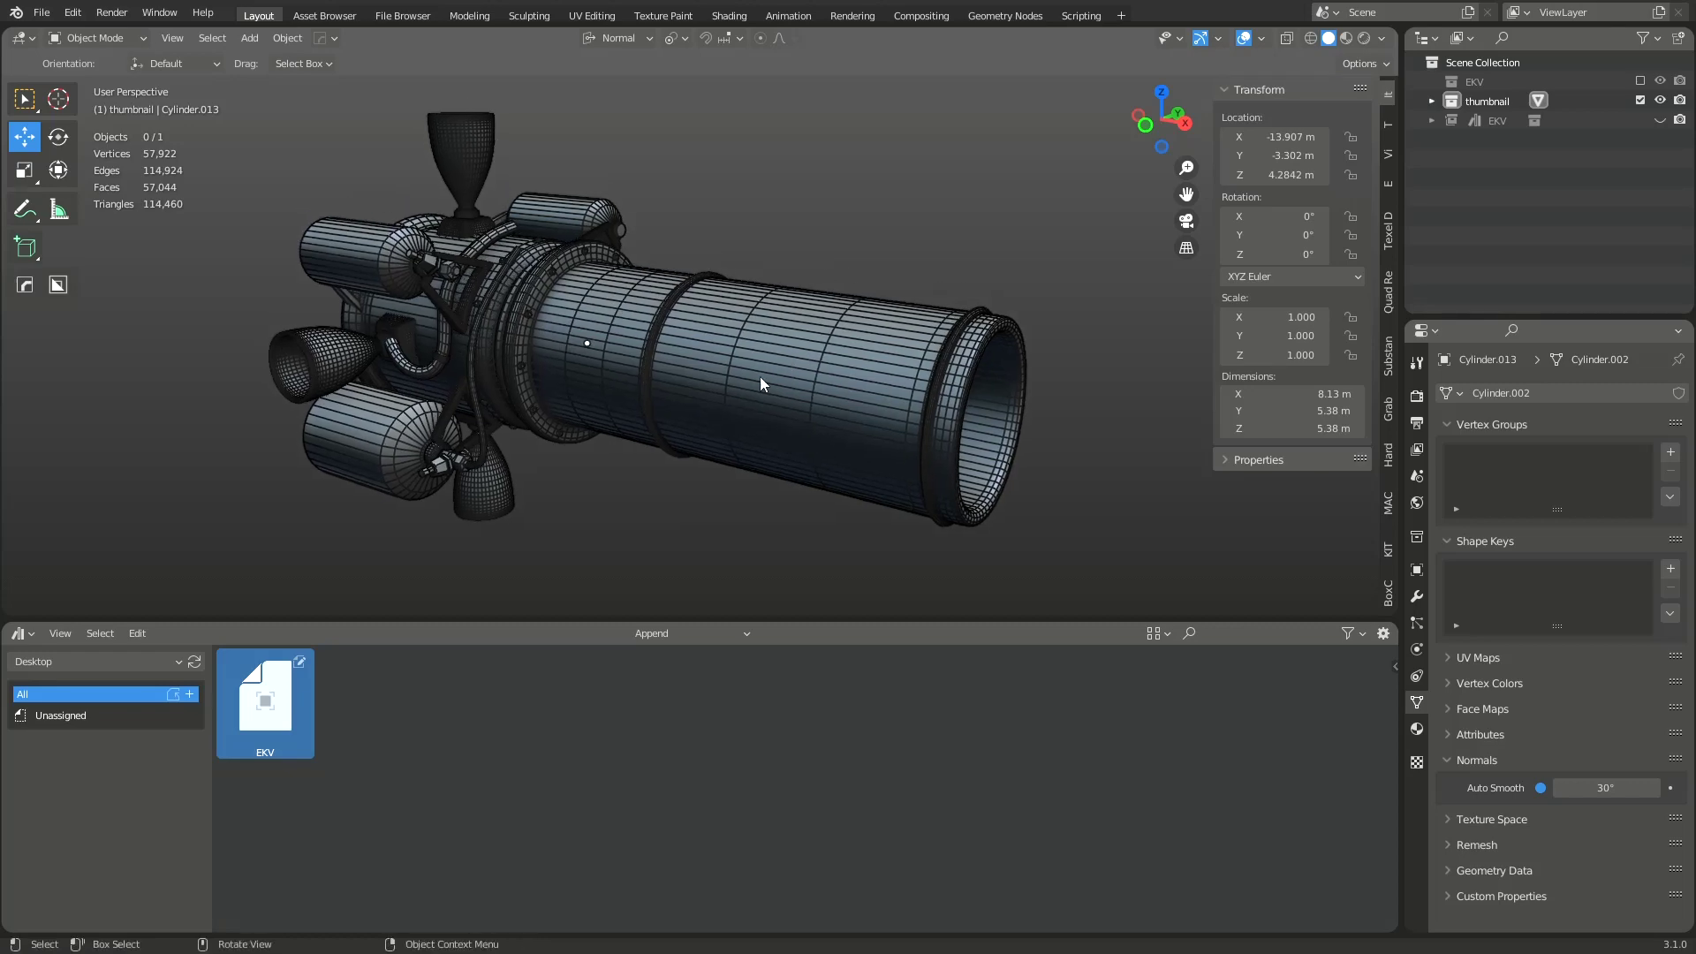
click(728, 387)
key(Tab)
key(Tab)
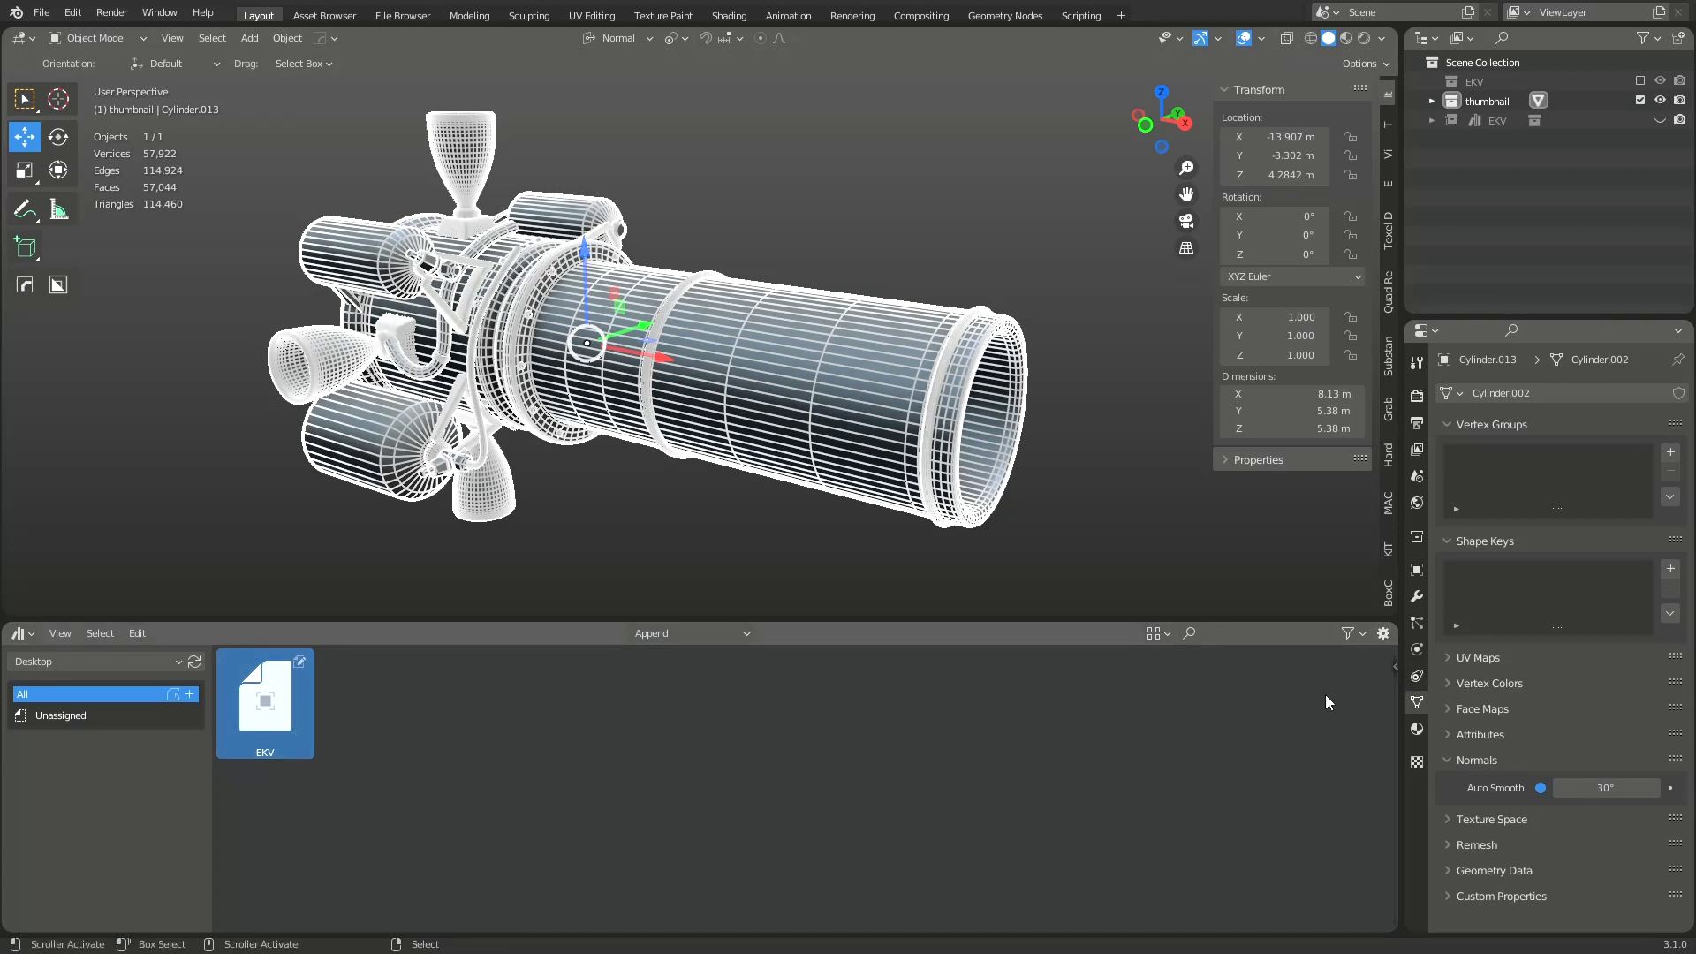
Step: Render the EKV asset preview from the active object via the sidebar's Preview options
key(n)
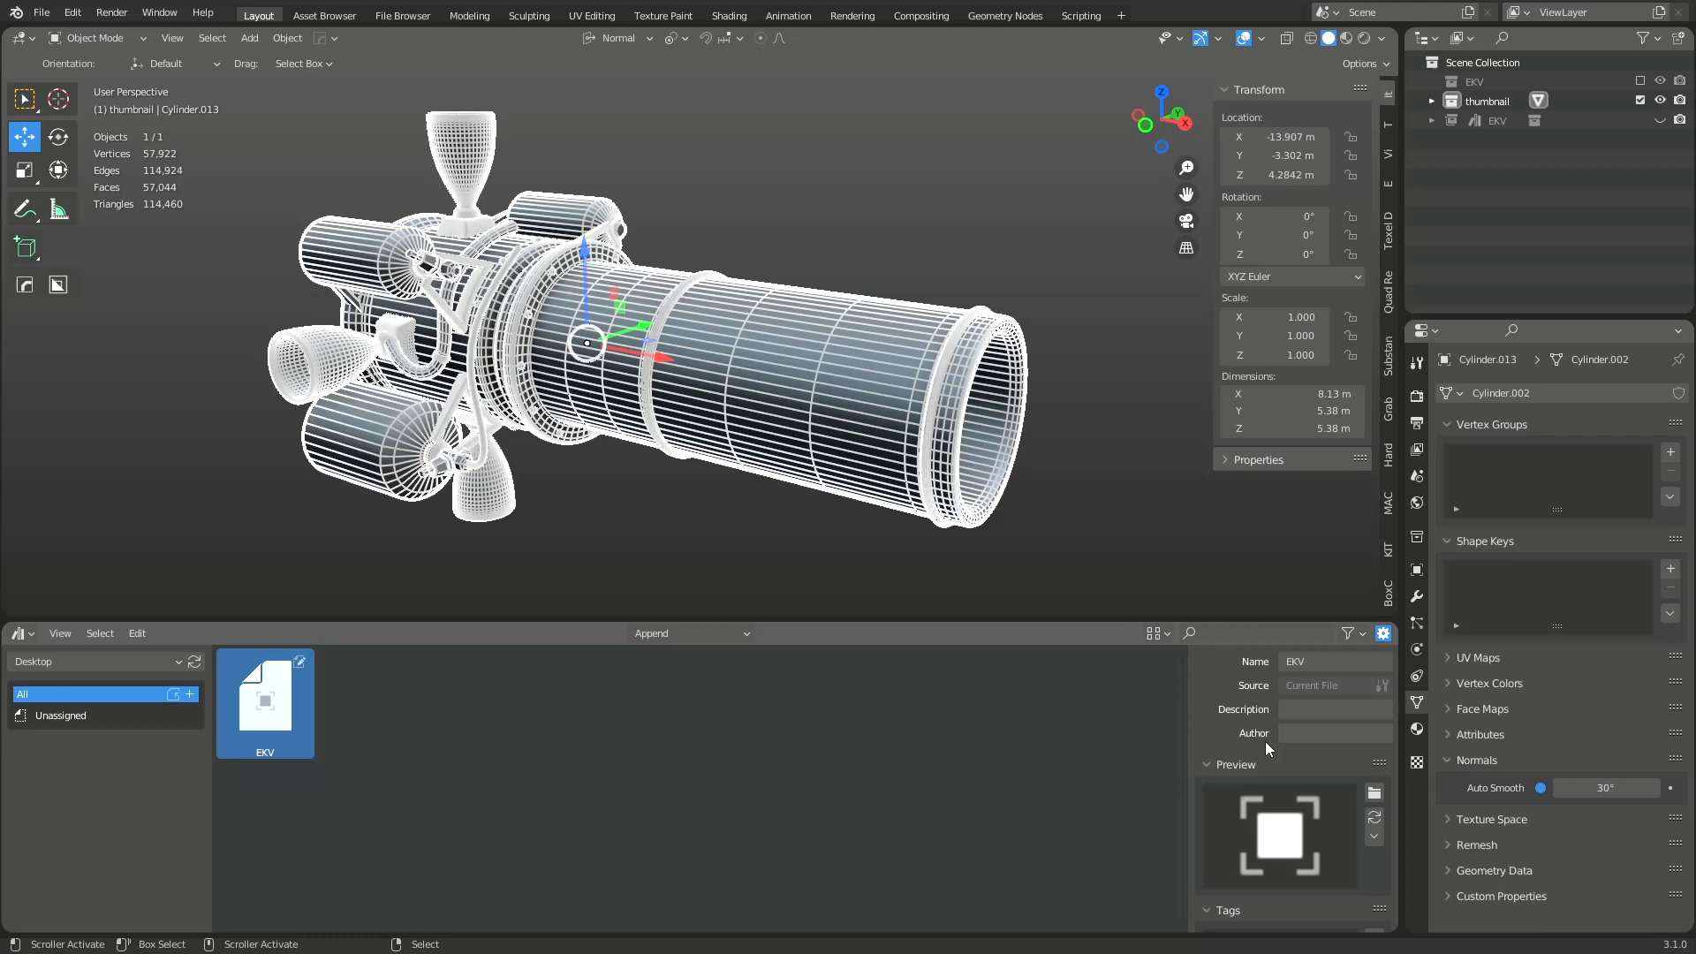
scroll(1272, 747, down, 2)
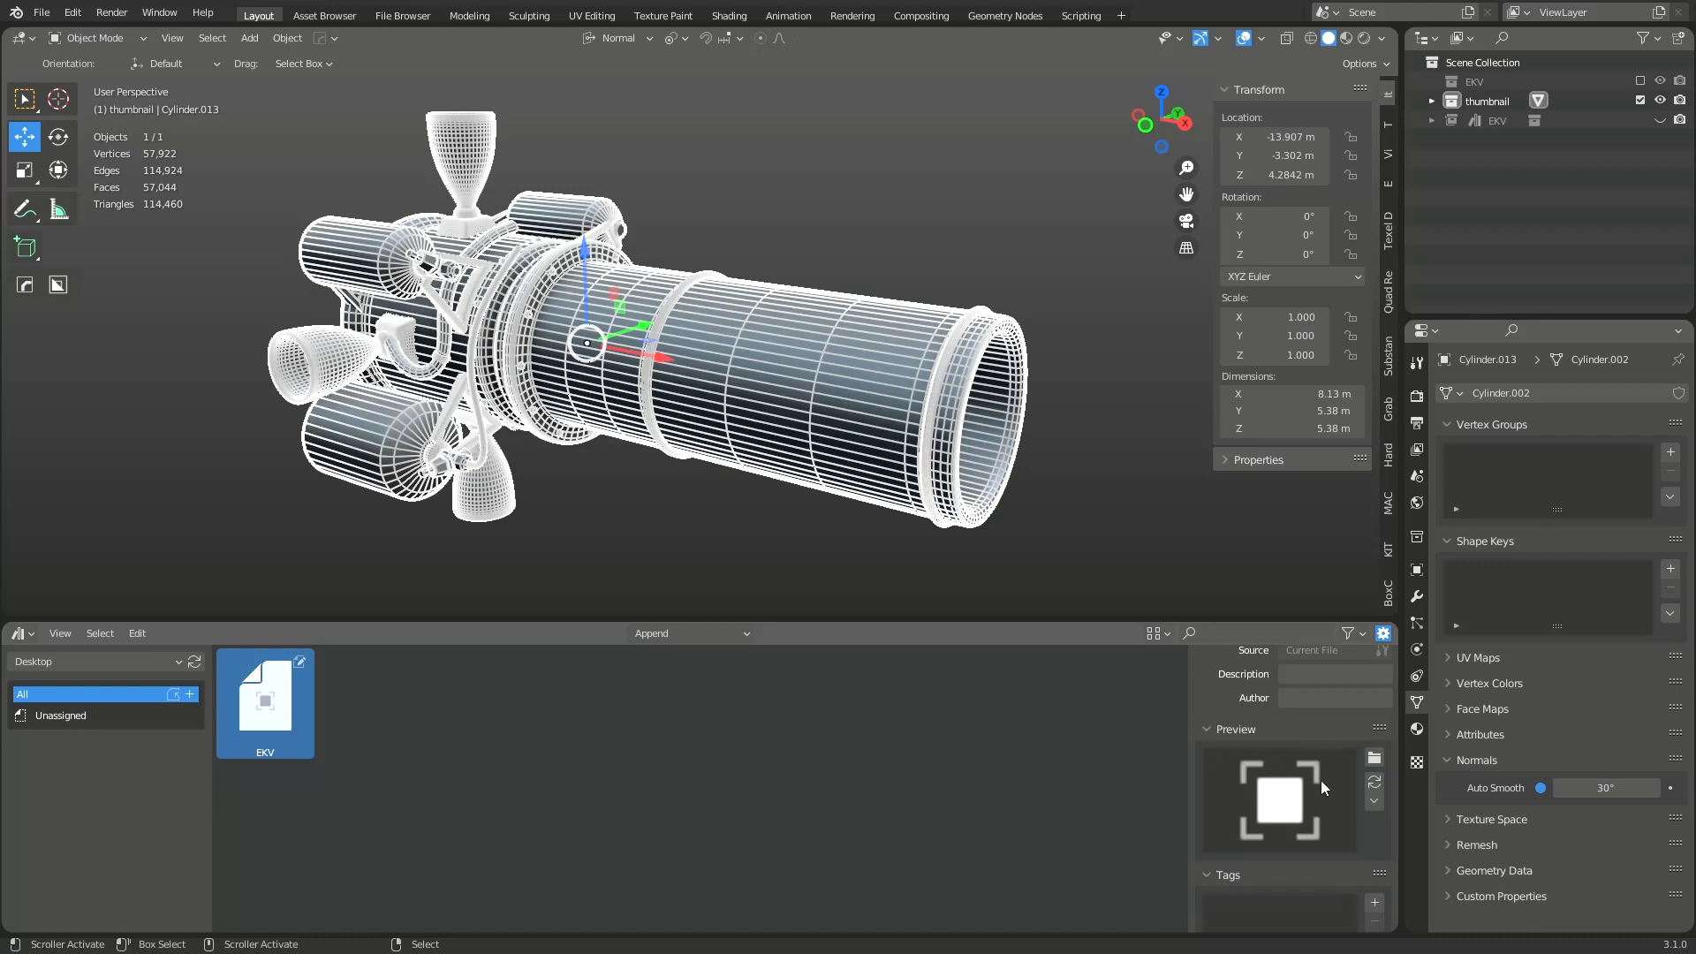
click(1380, 802)
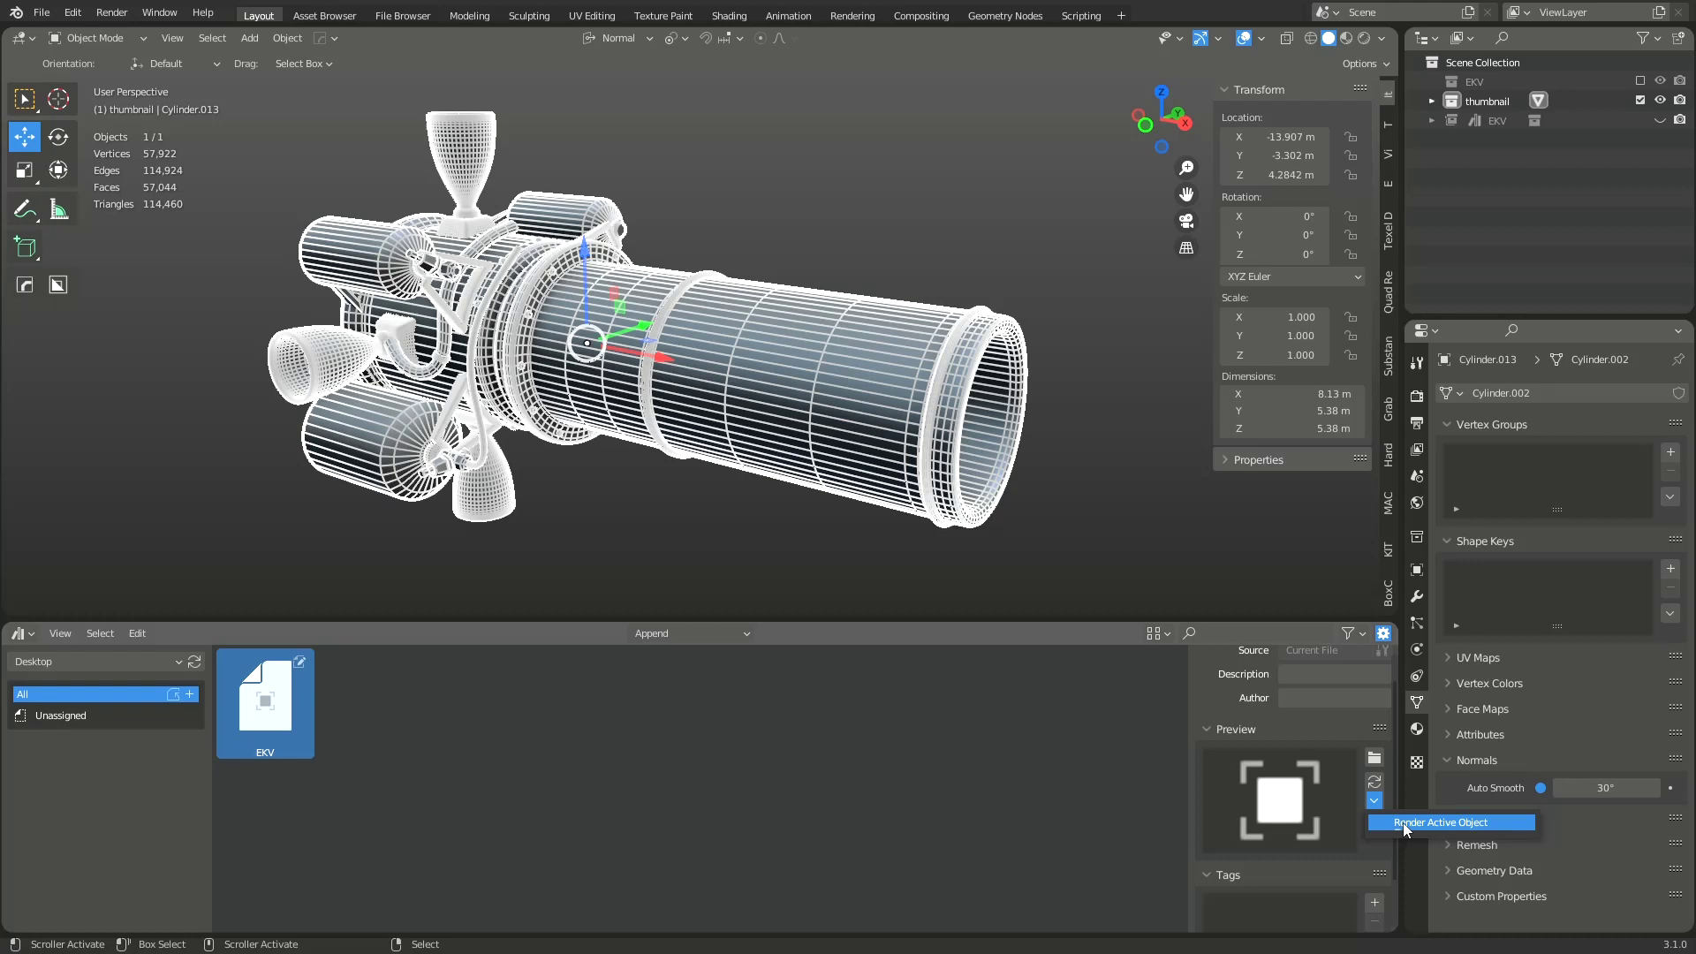
click(1406, 826)
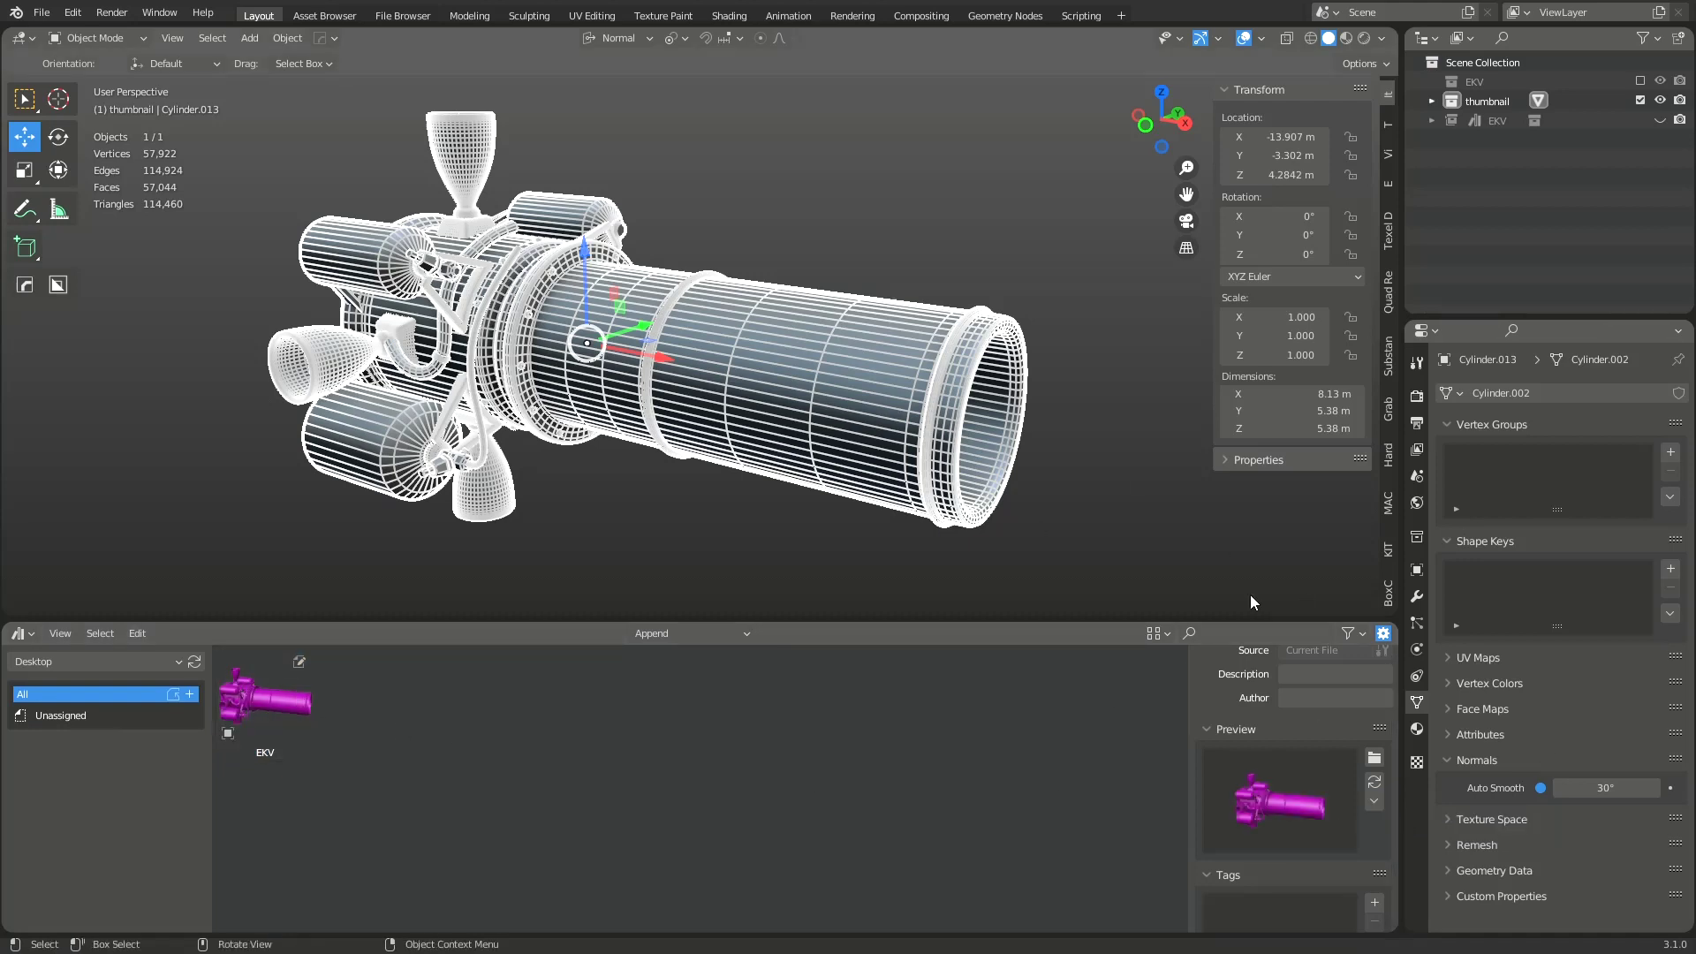
Step: Remove the checker material slot and re-render the preview from the grey model
click(1417, 729)
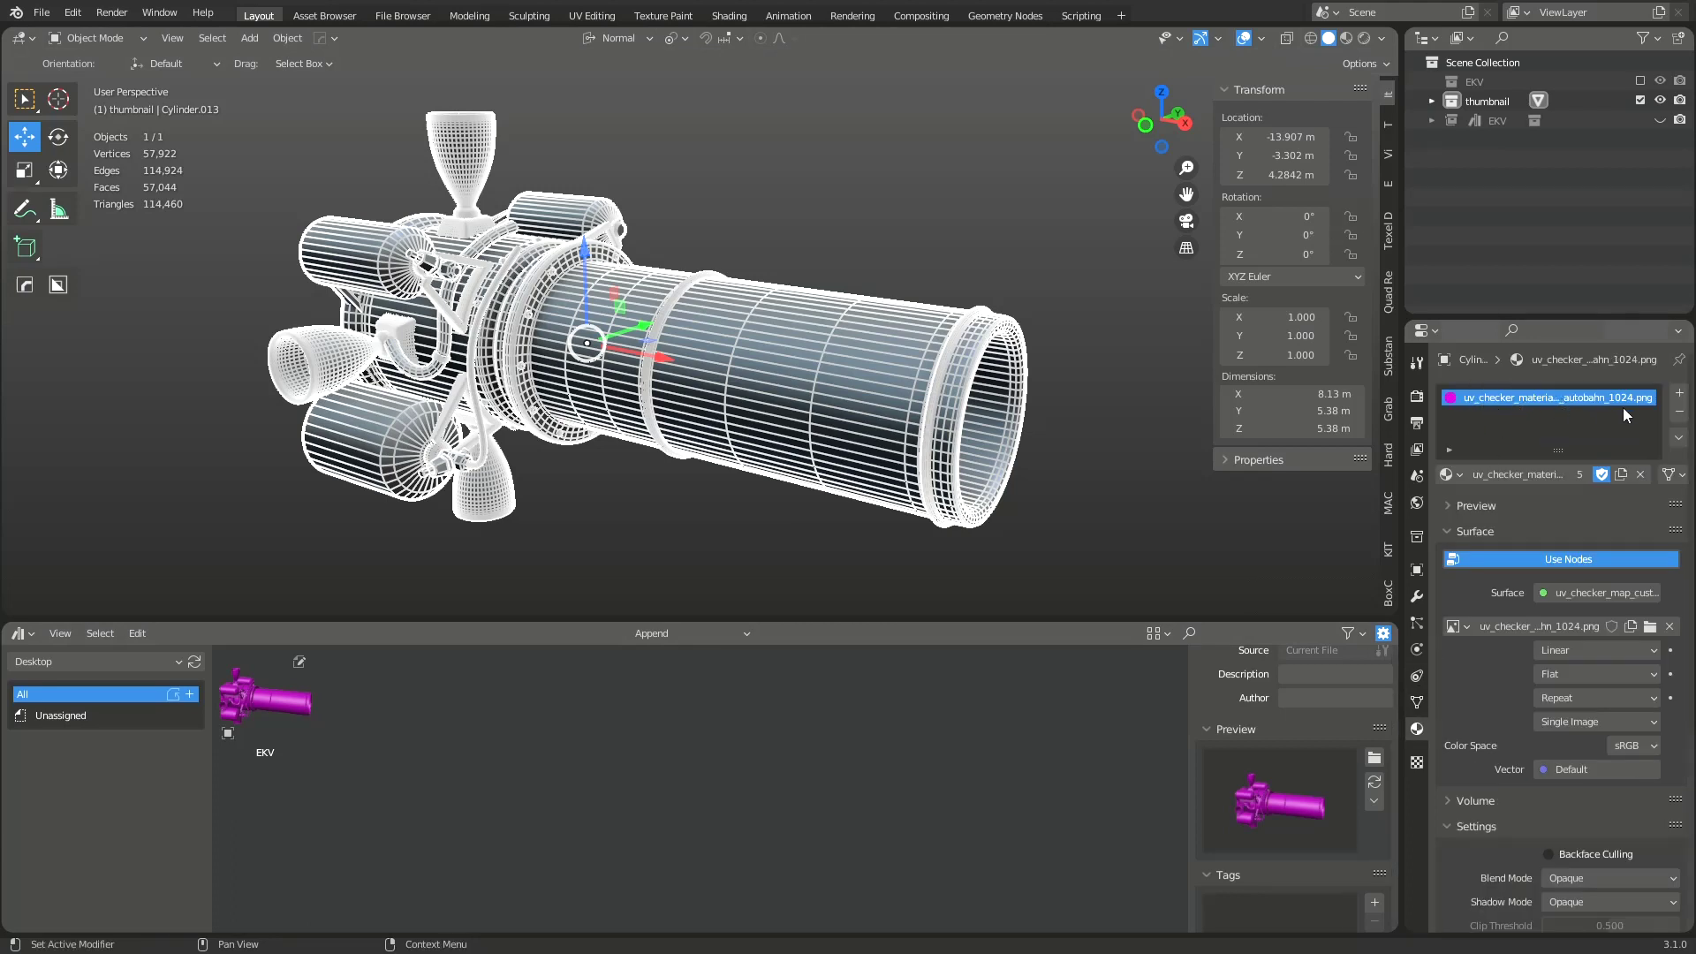
click(1680, 412)
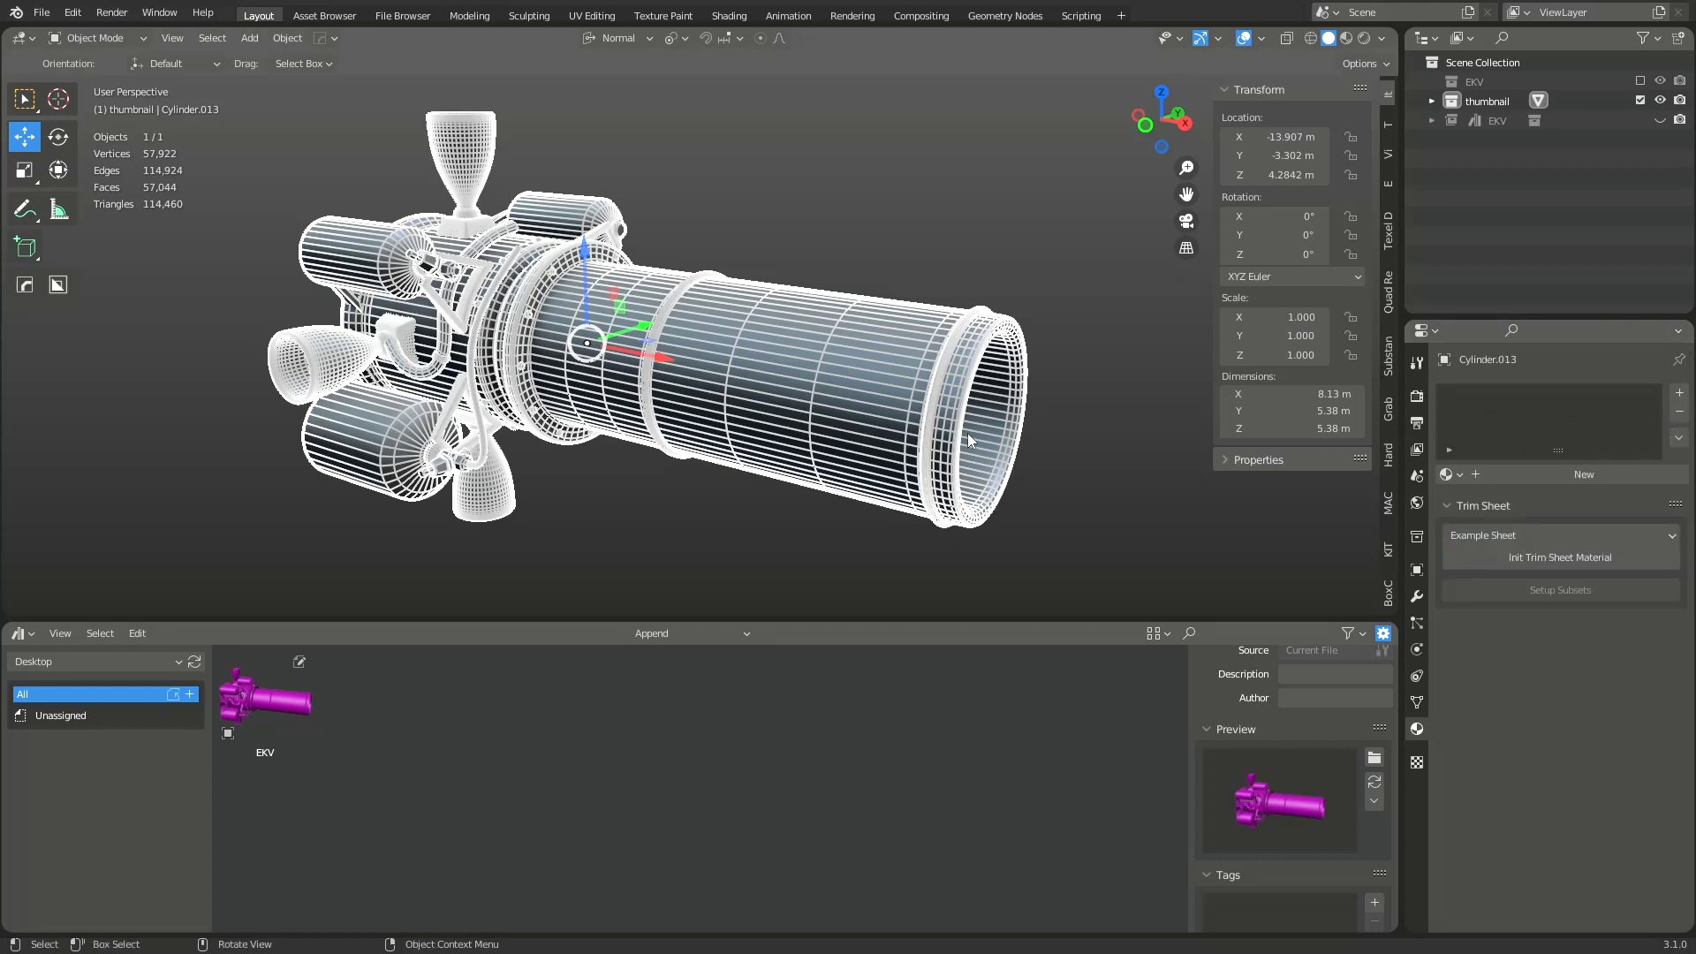
click(1375, 801)
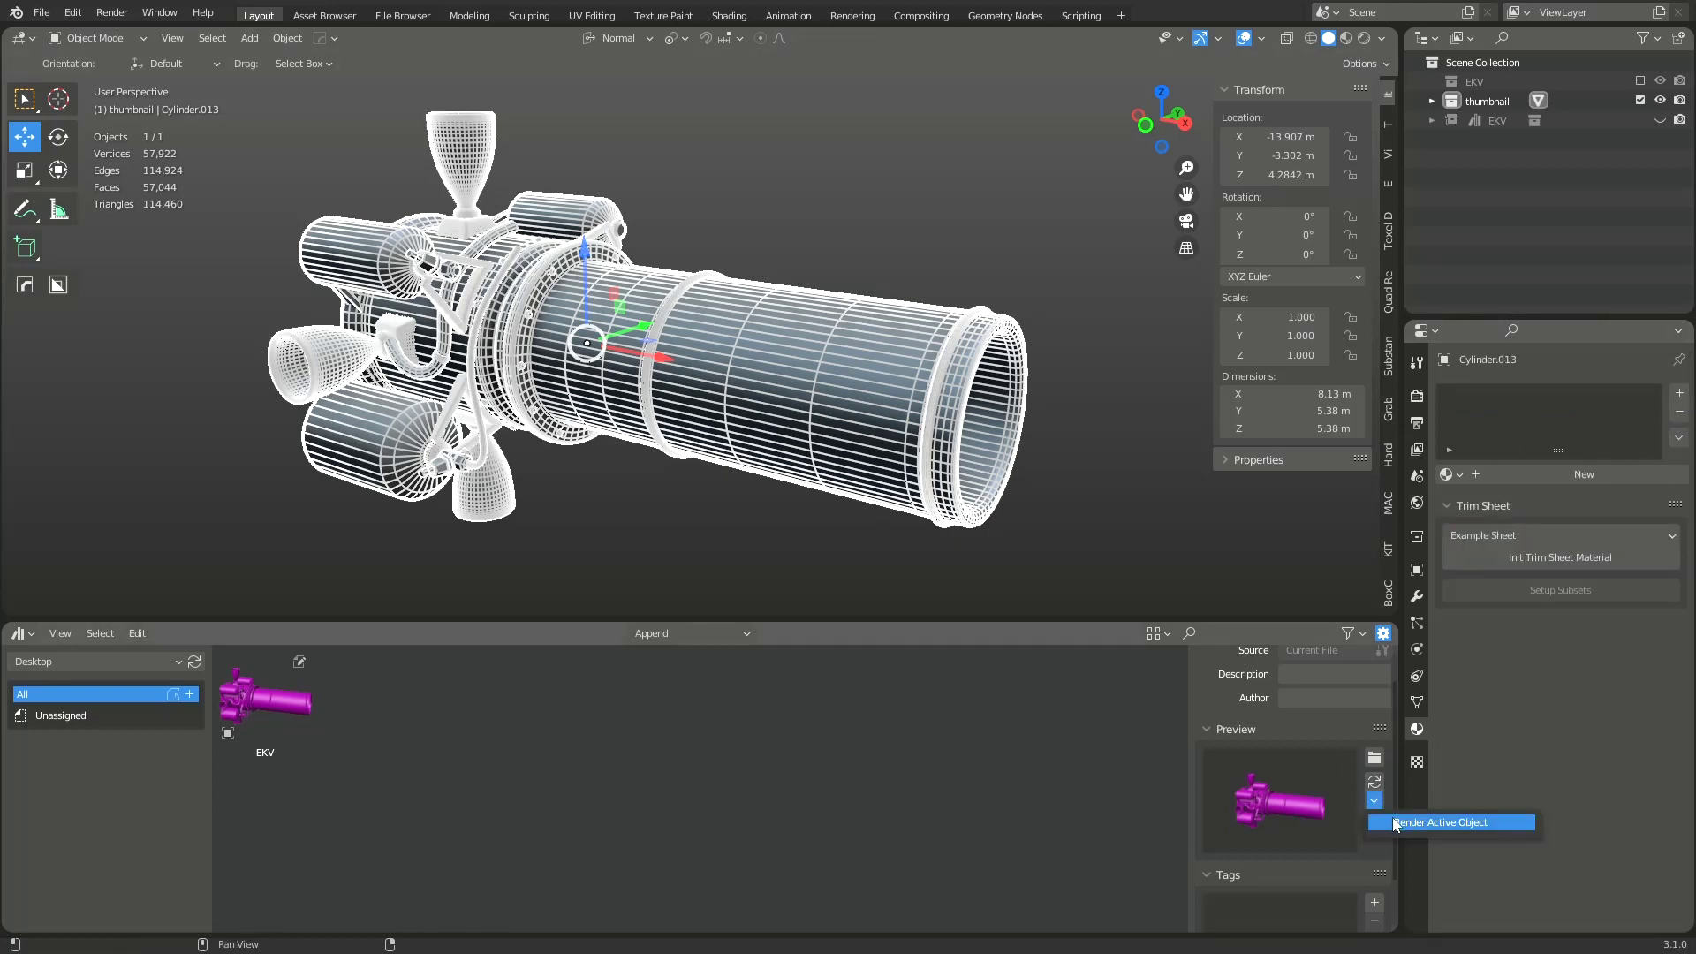
click(1396, 822)
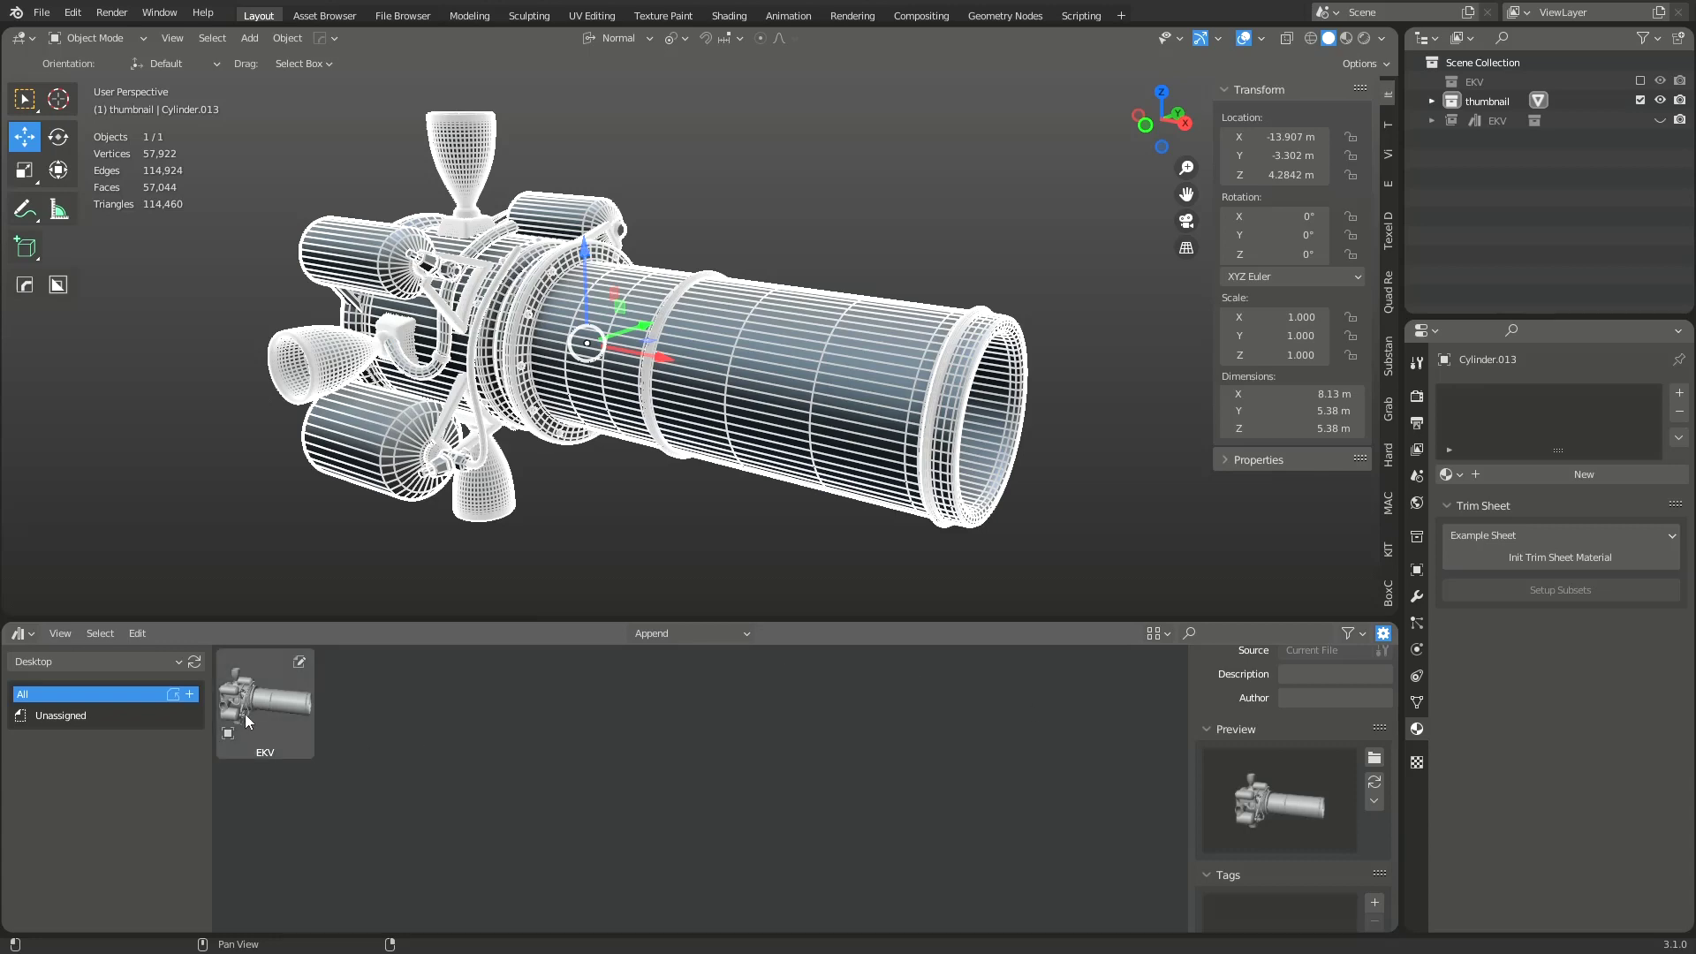
Step: Delete the Cylinder.013 thumbnail model and then its empty thumbnail collection
shift+middle_drag(1057, 364, 818, 378)
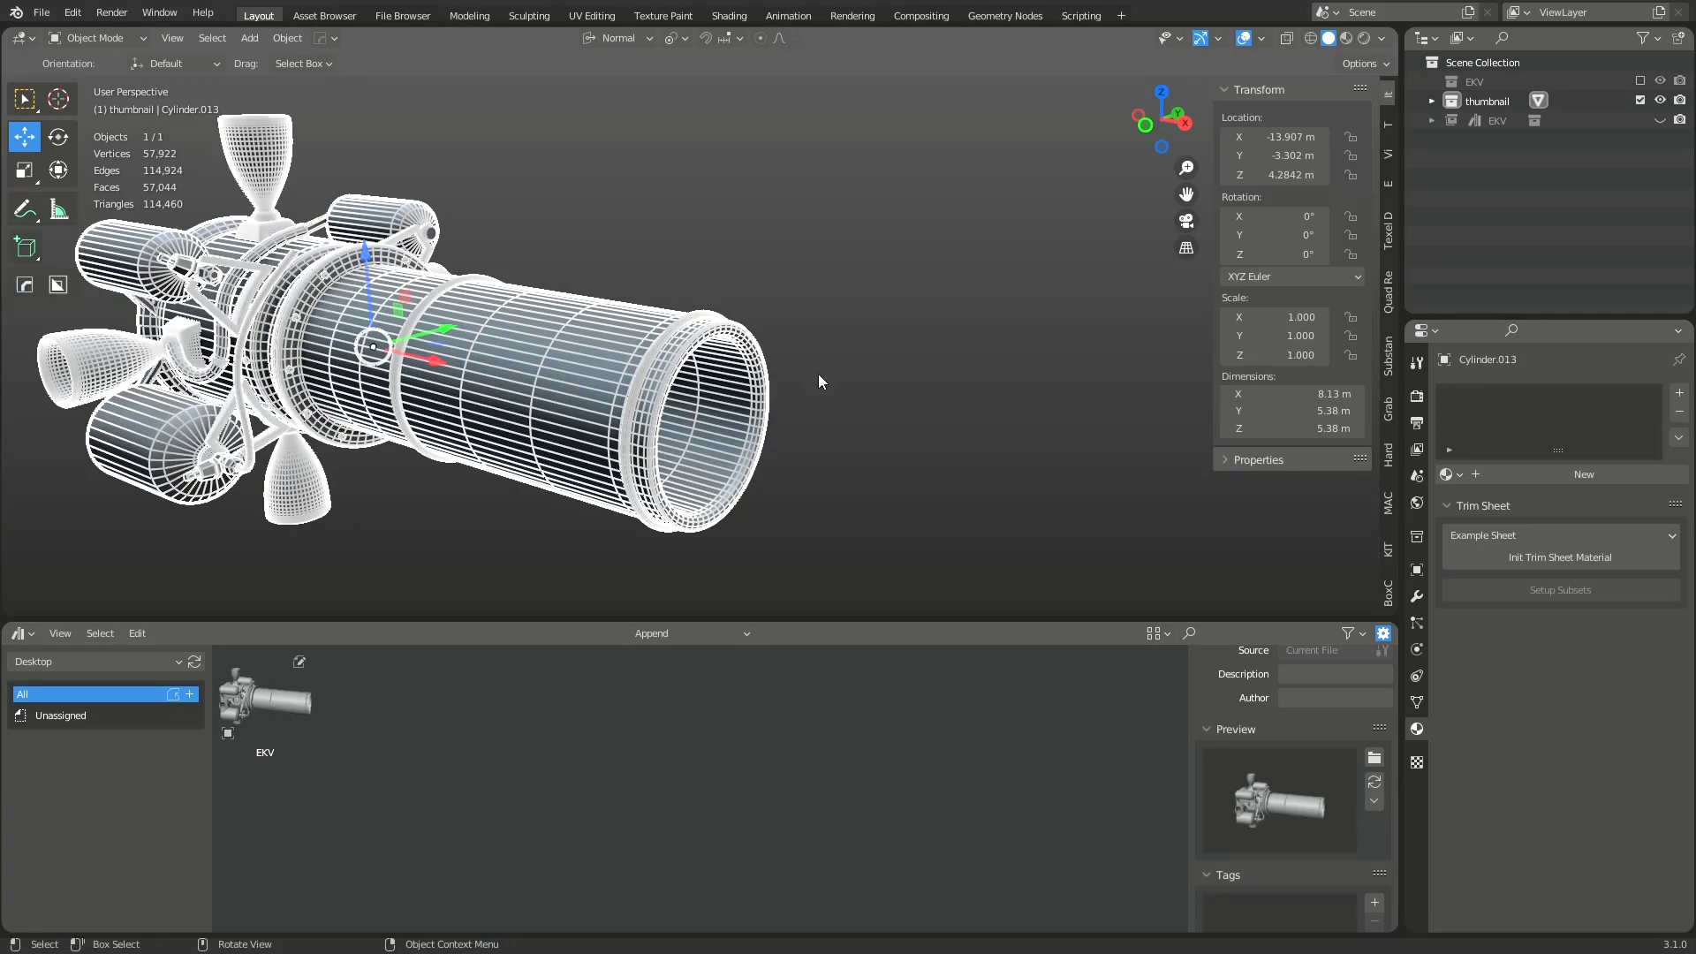
key(x)
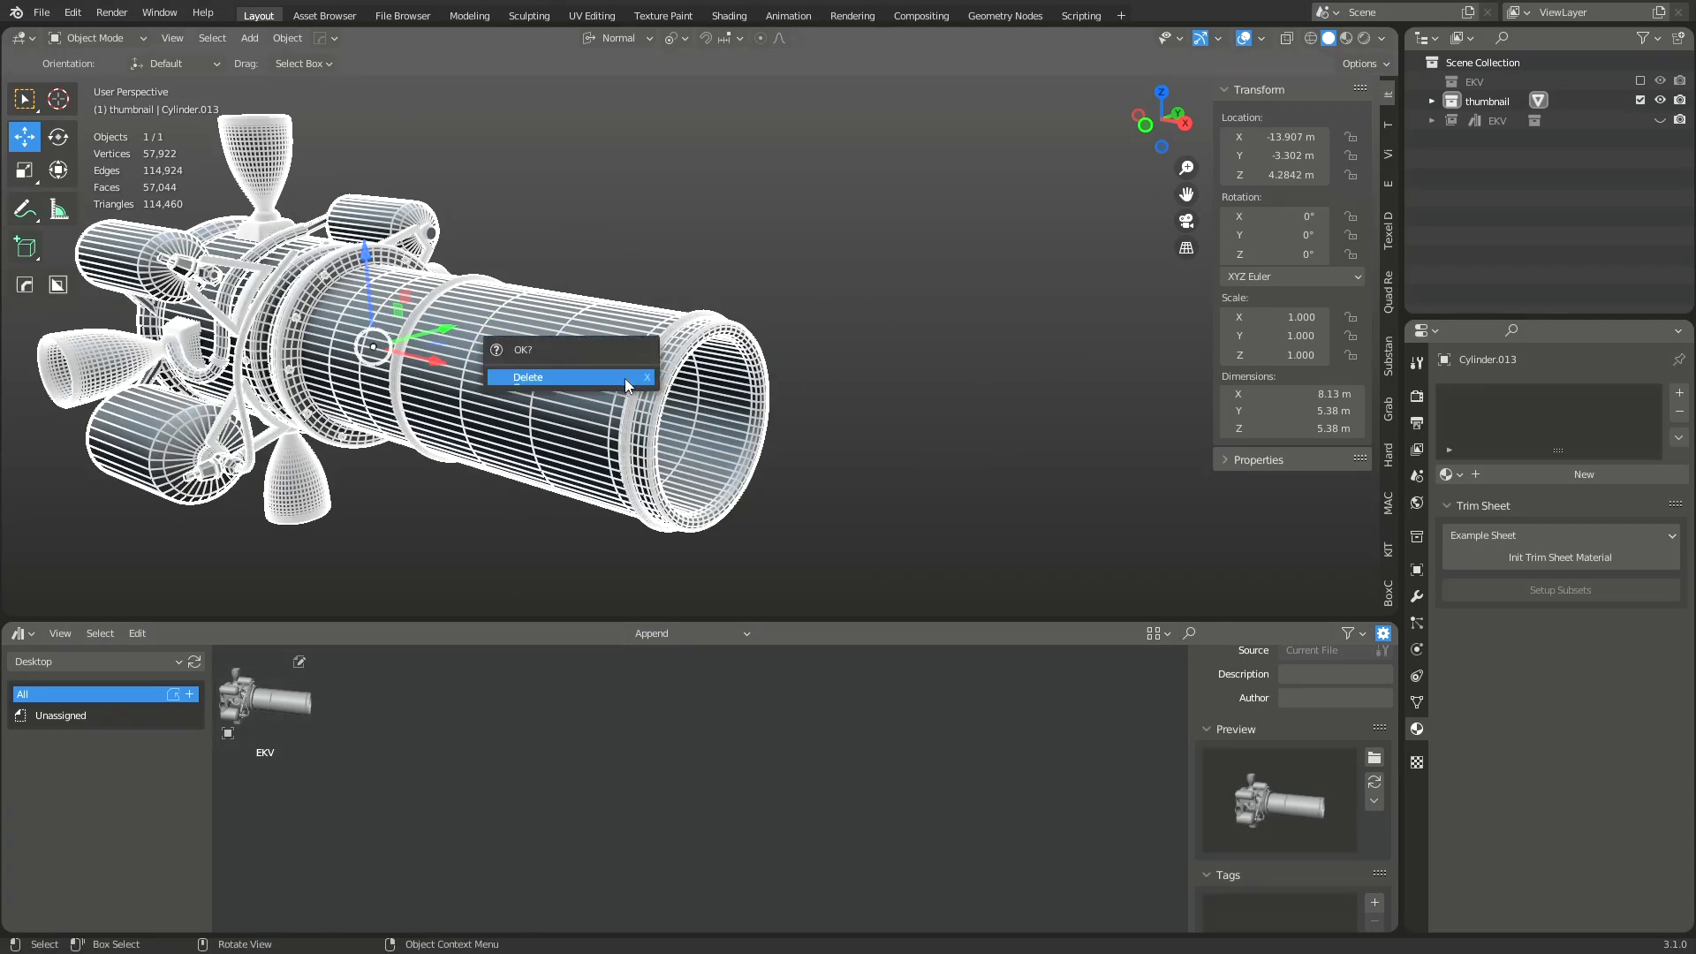
click(625, 383)
click(1484, 103)
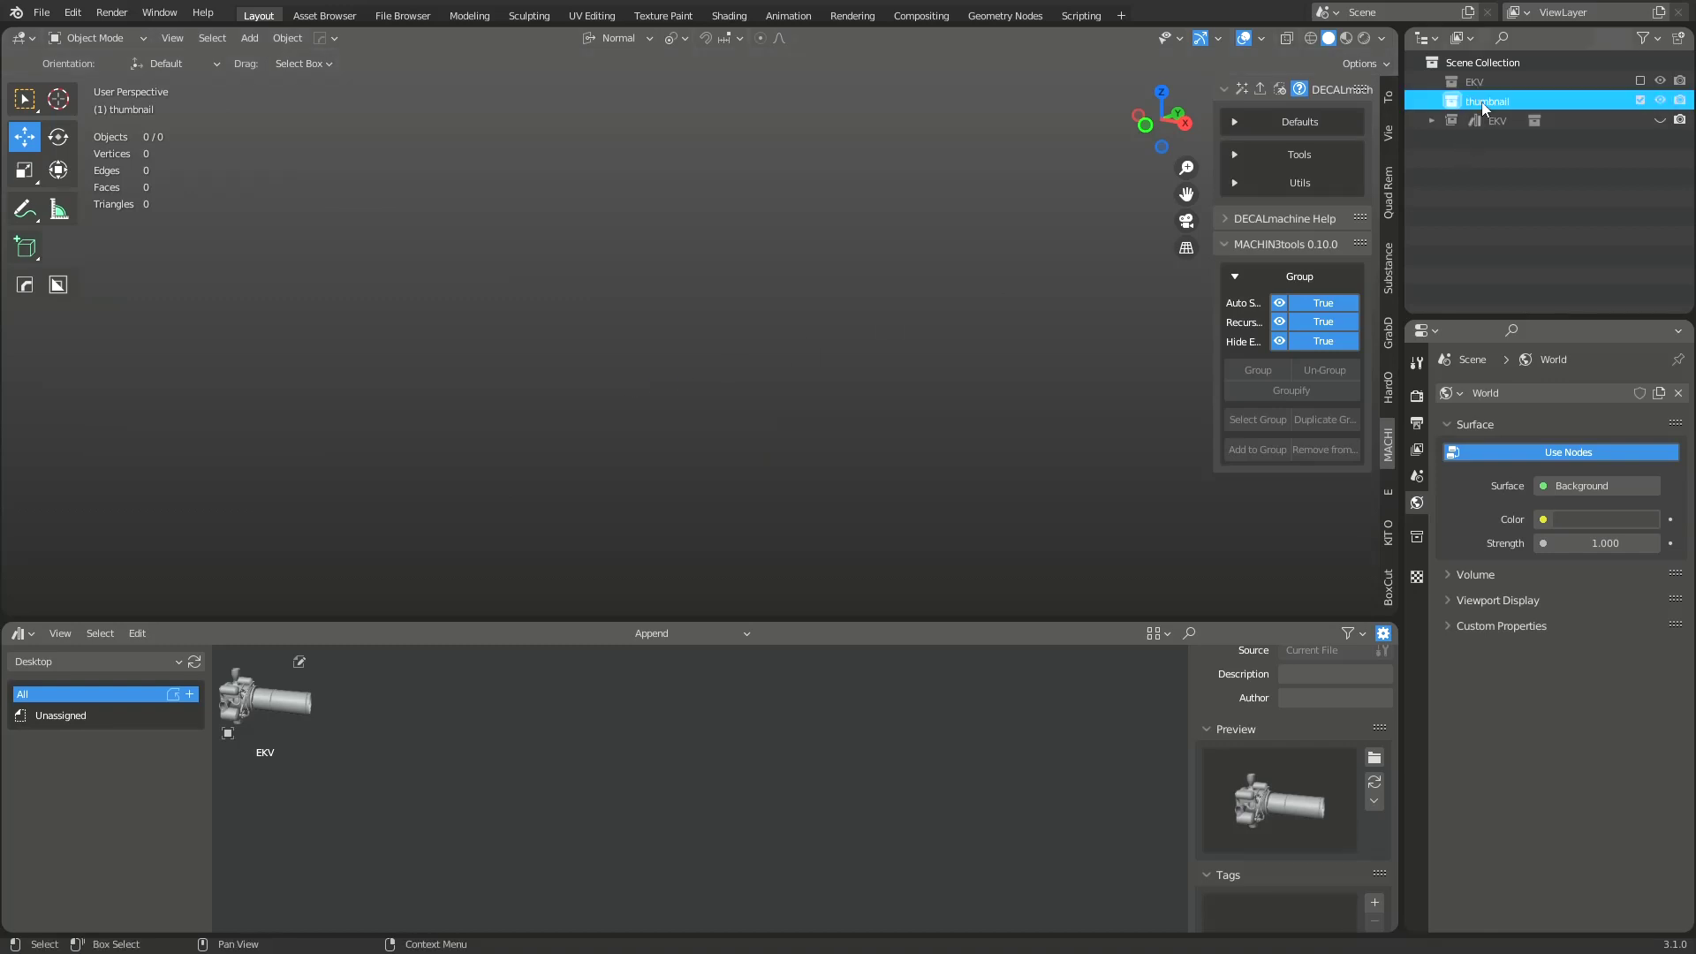
key(x)
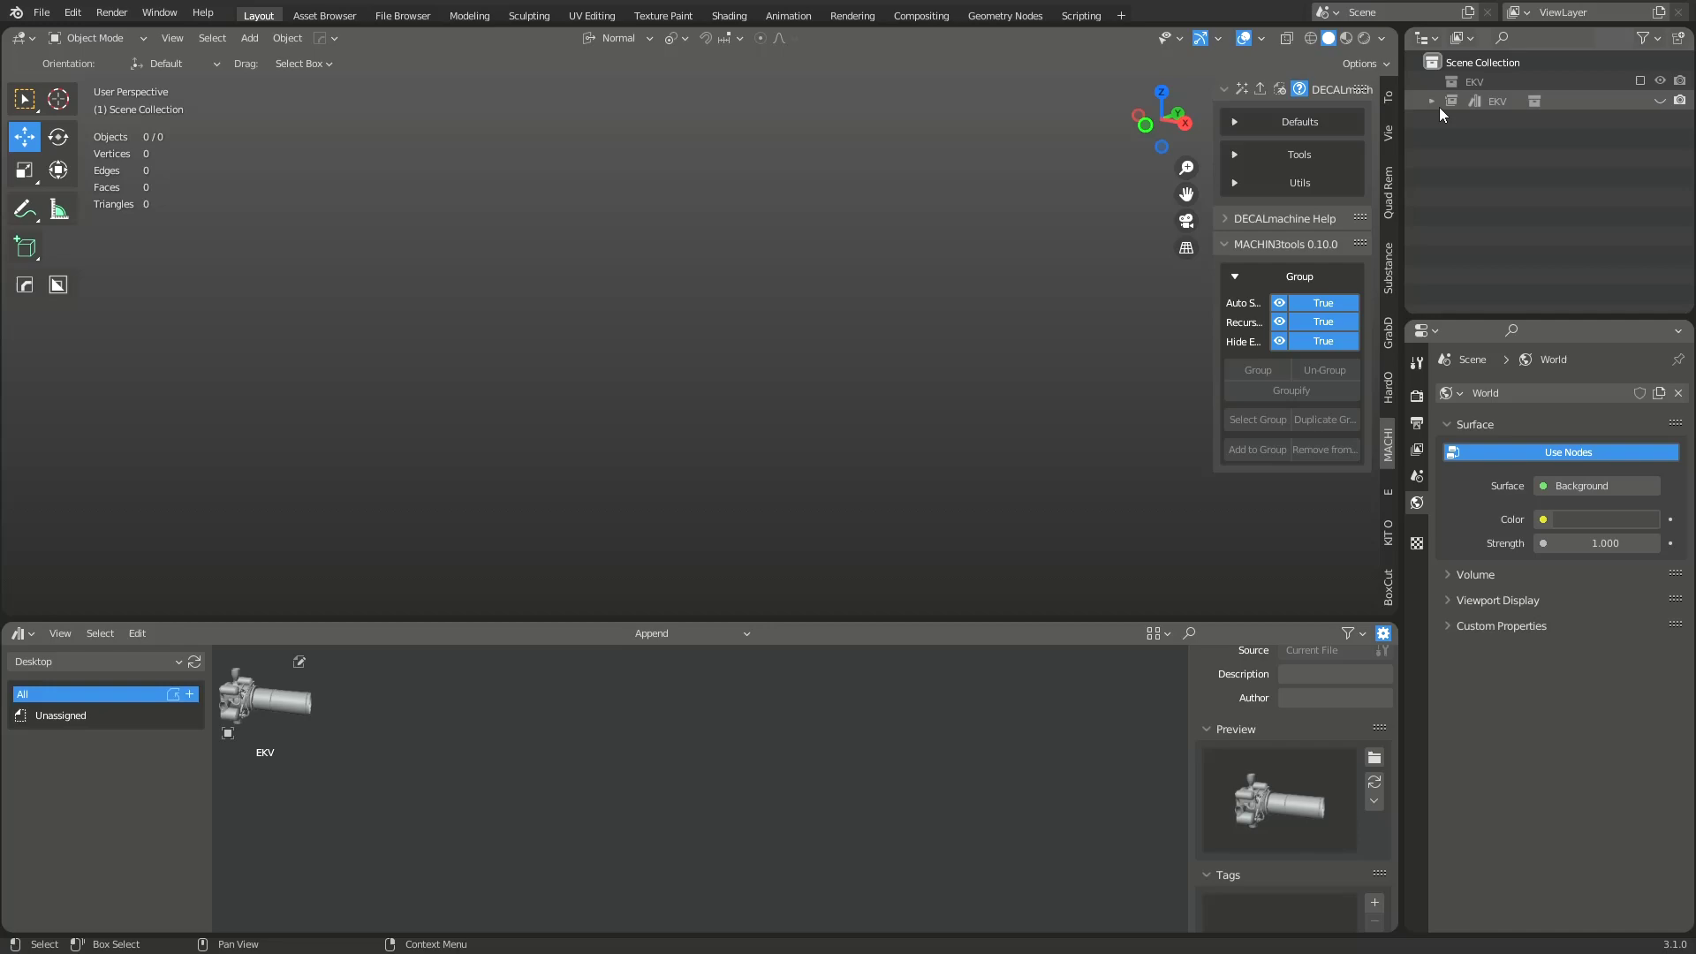
Step: Unhide the EKV collection and save the file as exokv.blend
click(1661, 102)
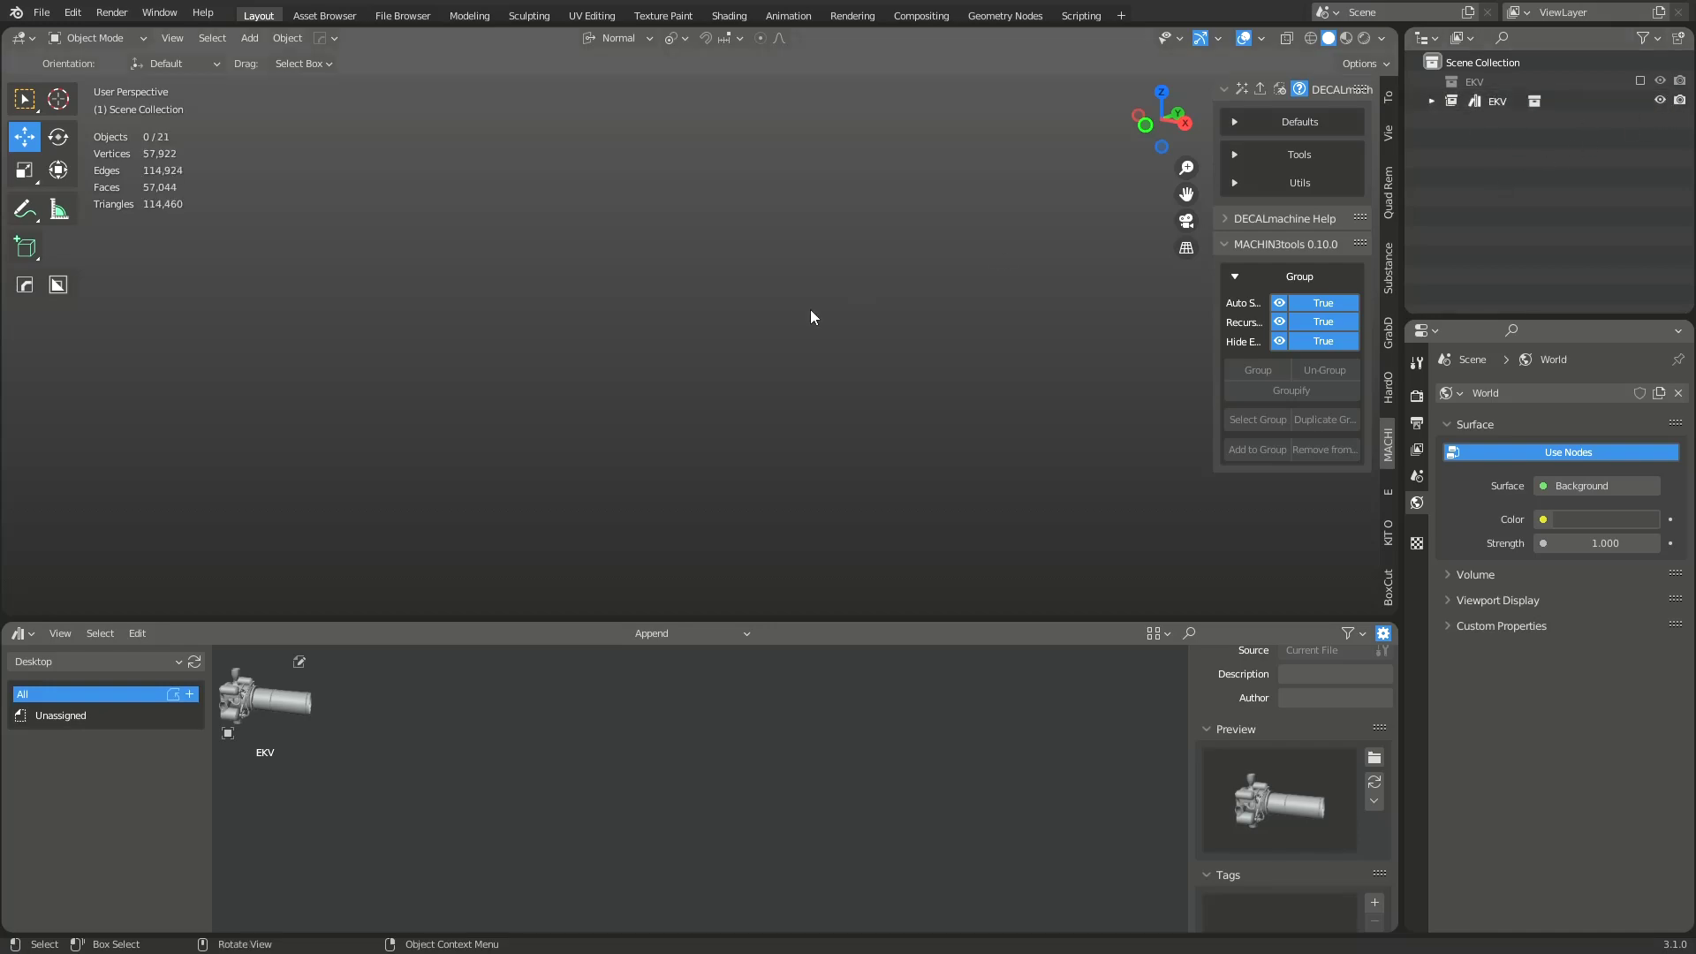
shift+middle_drag(1044, 411, 631, 259)
scroll(749, 339, up, 4)
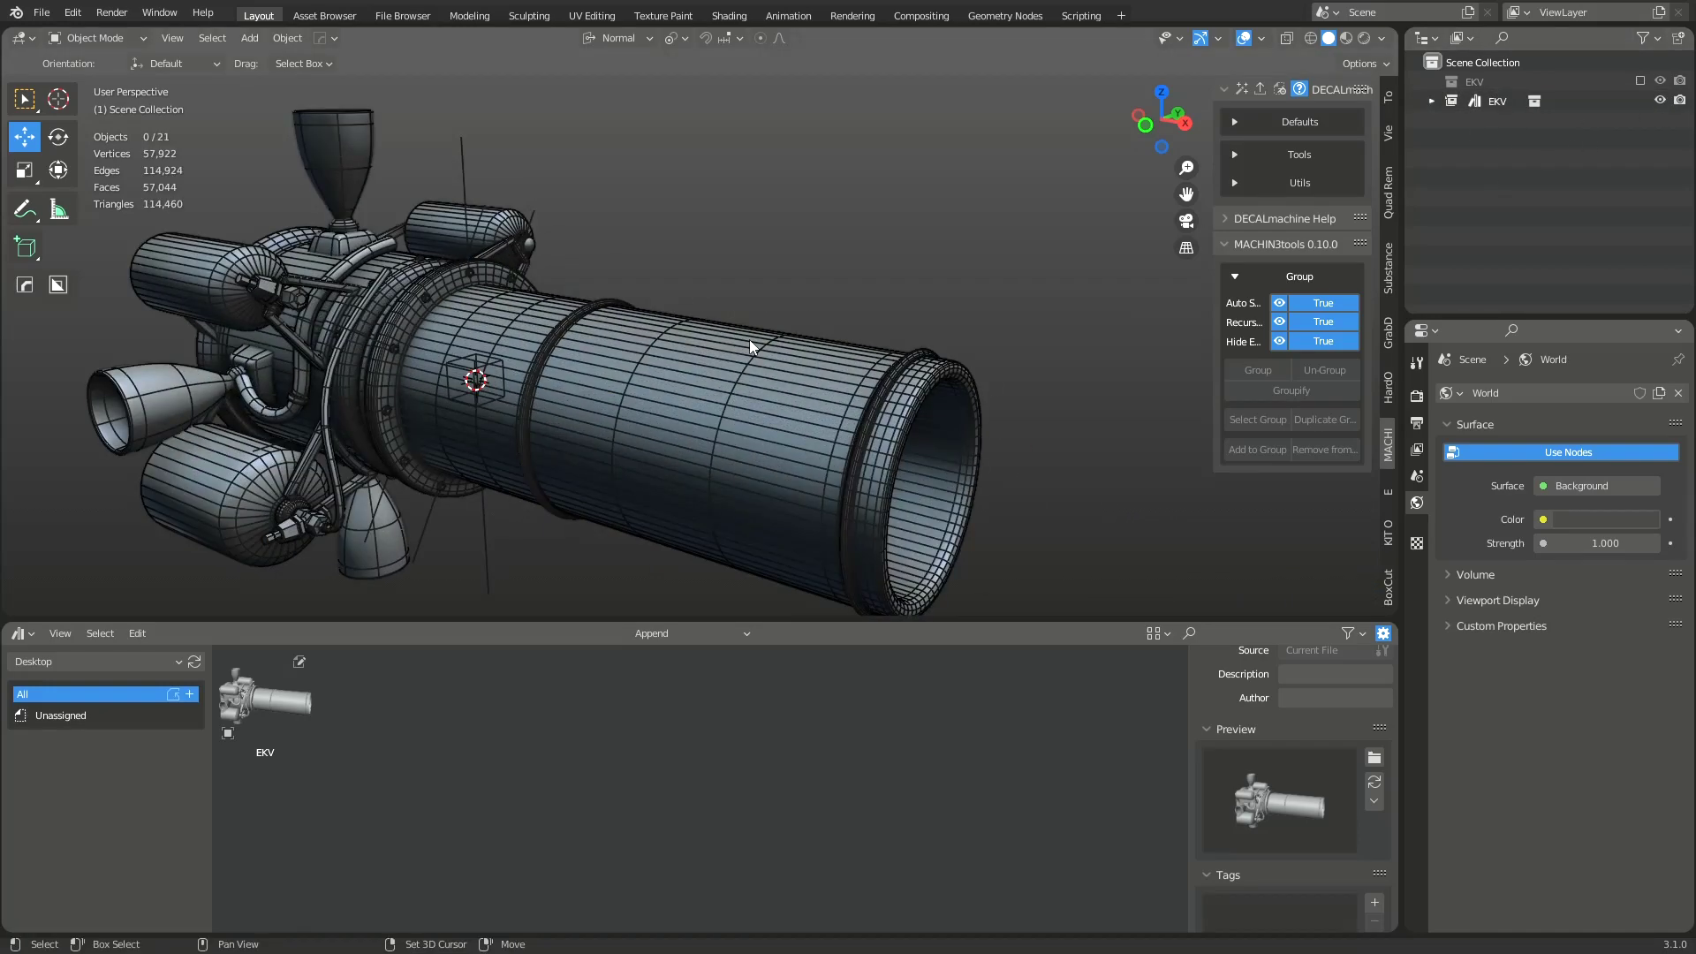
key(ctrl+s)
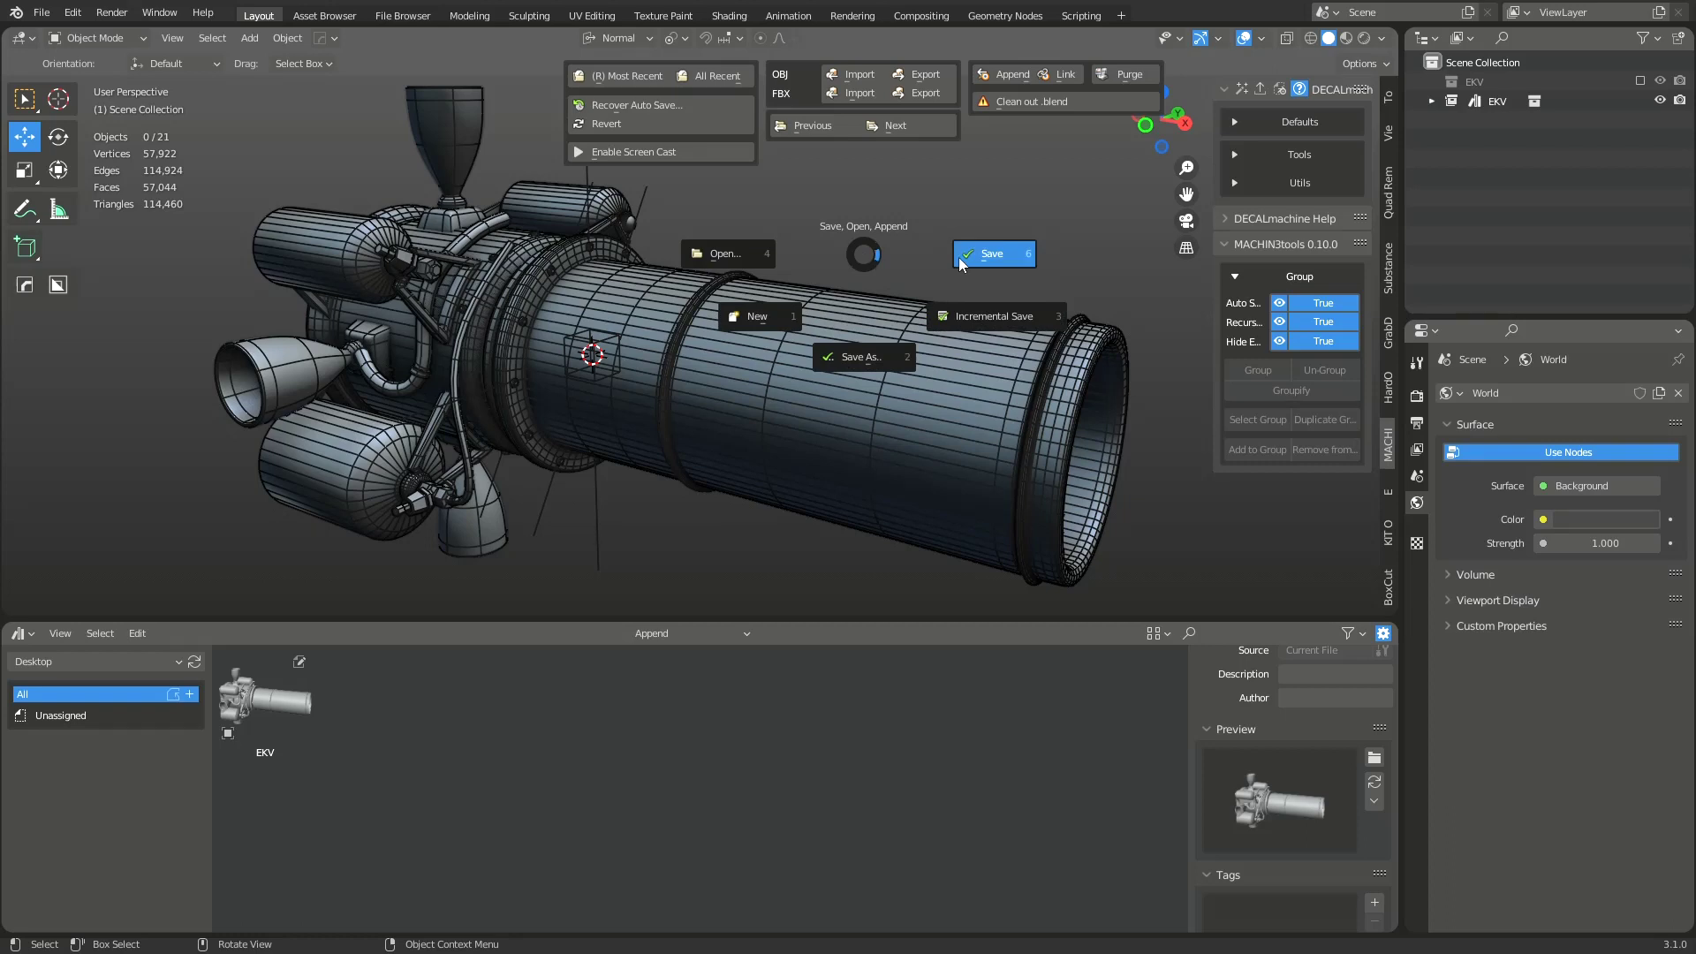
click(961, 262)
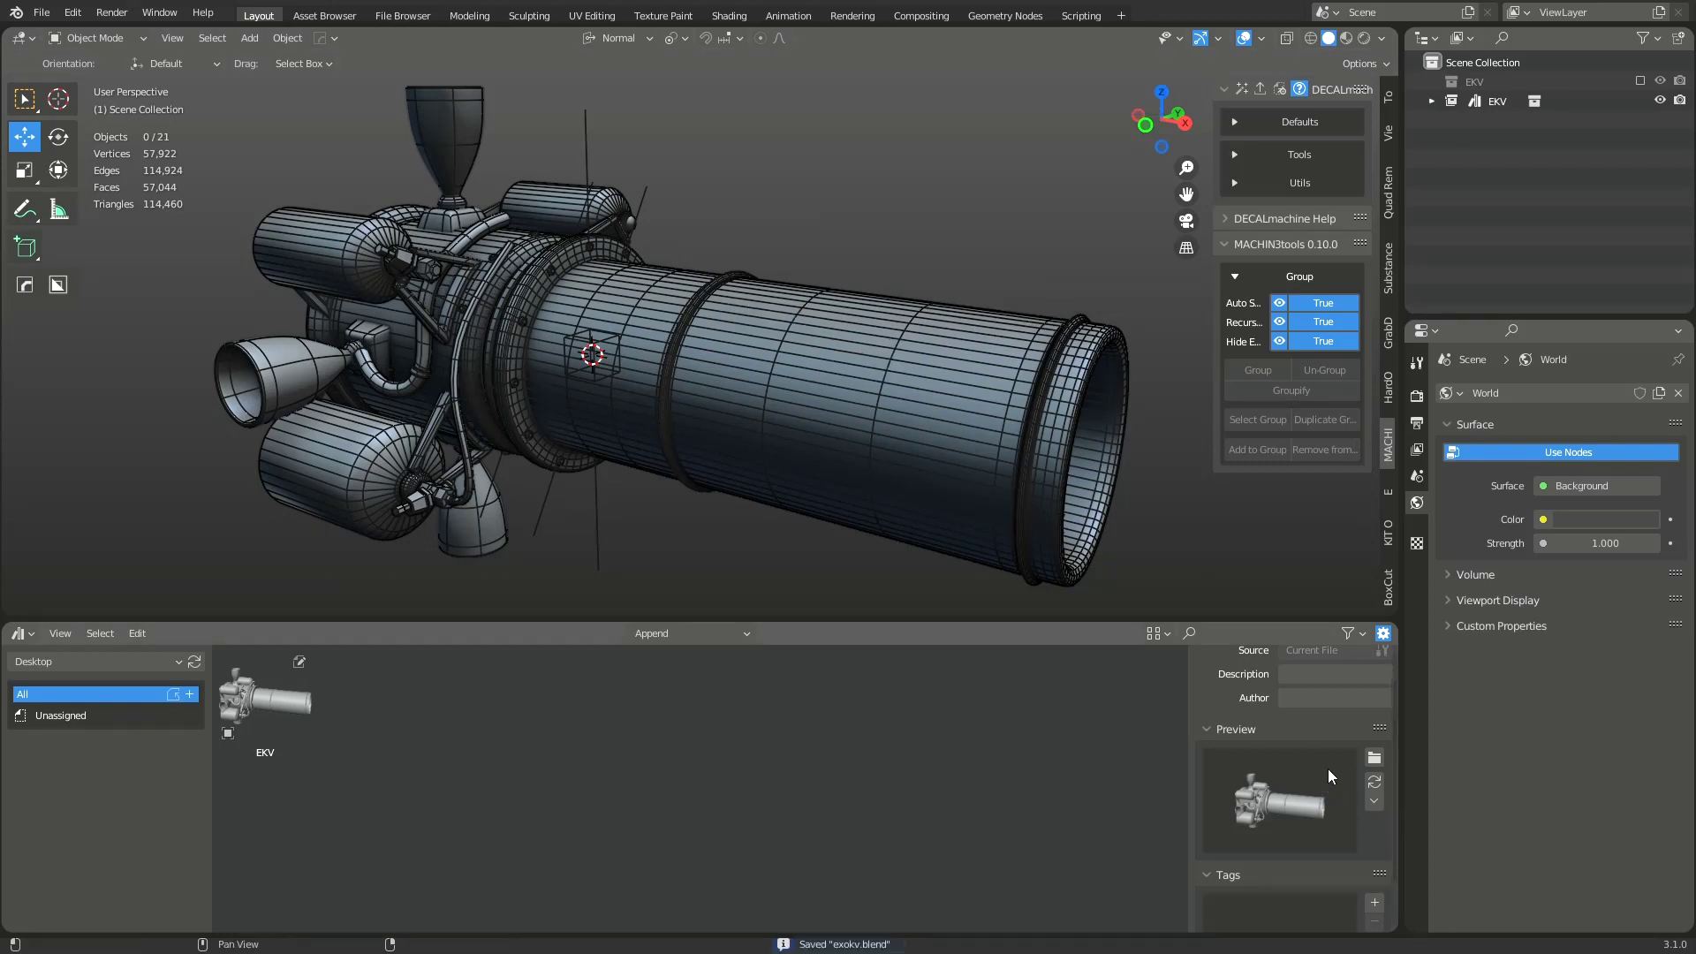
Step: Start a new General file and delete the default cube
click(41, 12)
mouse_move(144, 41)
click(220, 41)
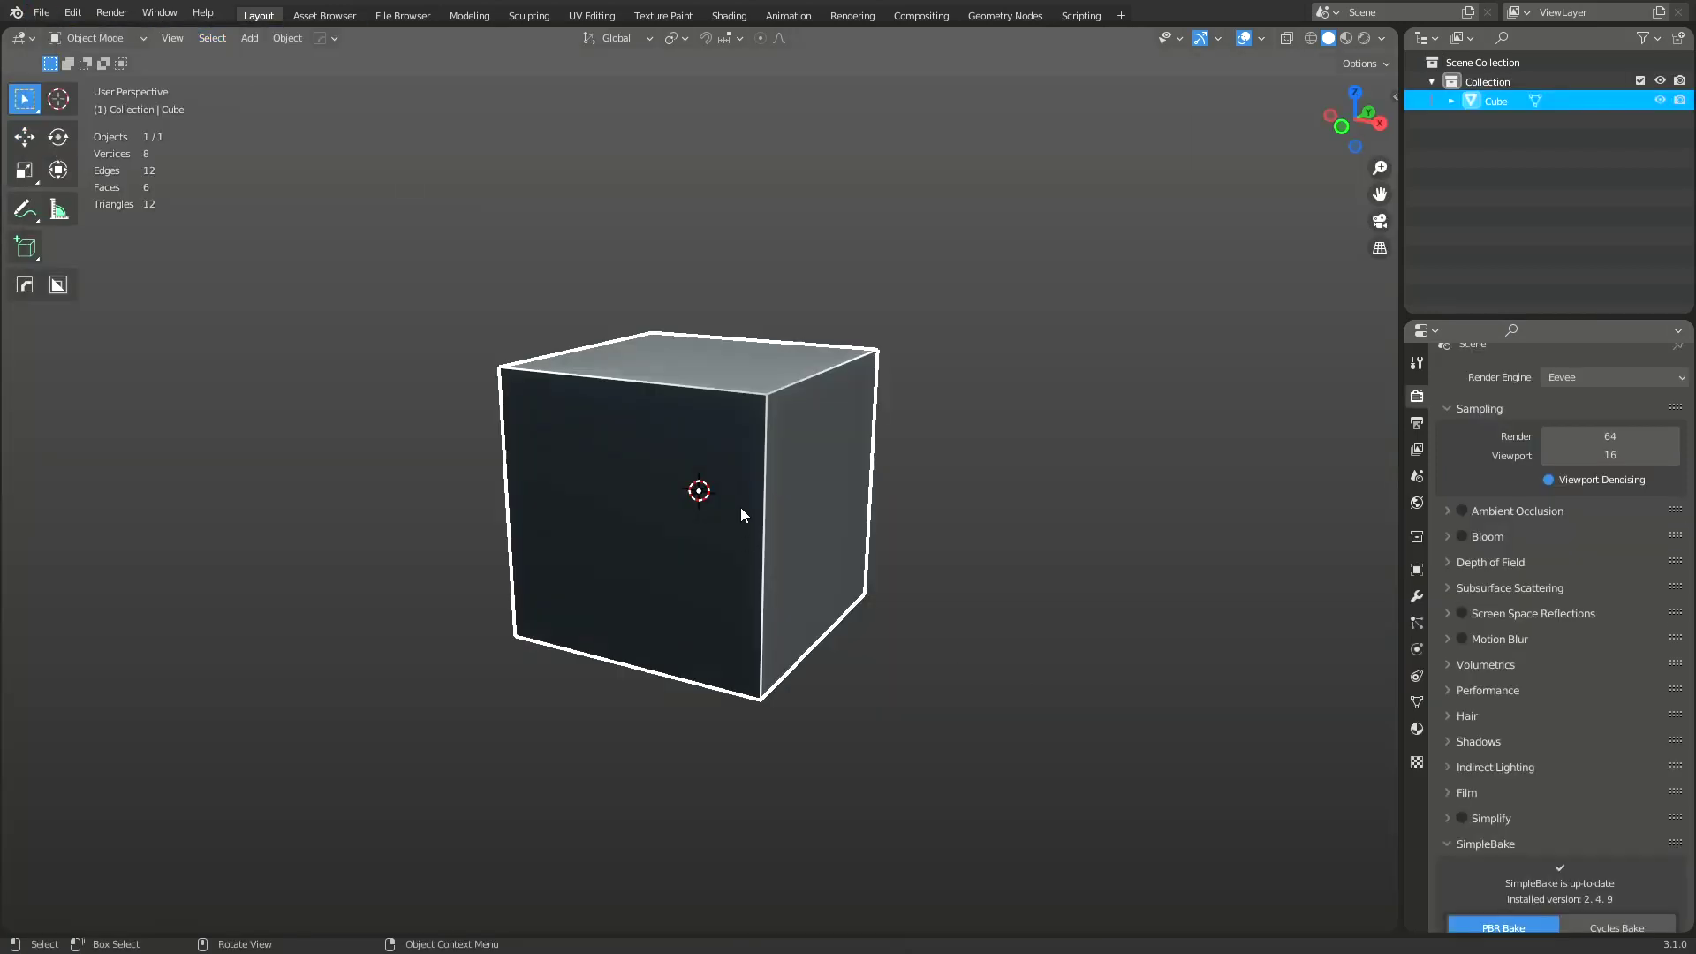
key(x)
click(674, 355)
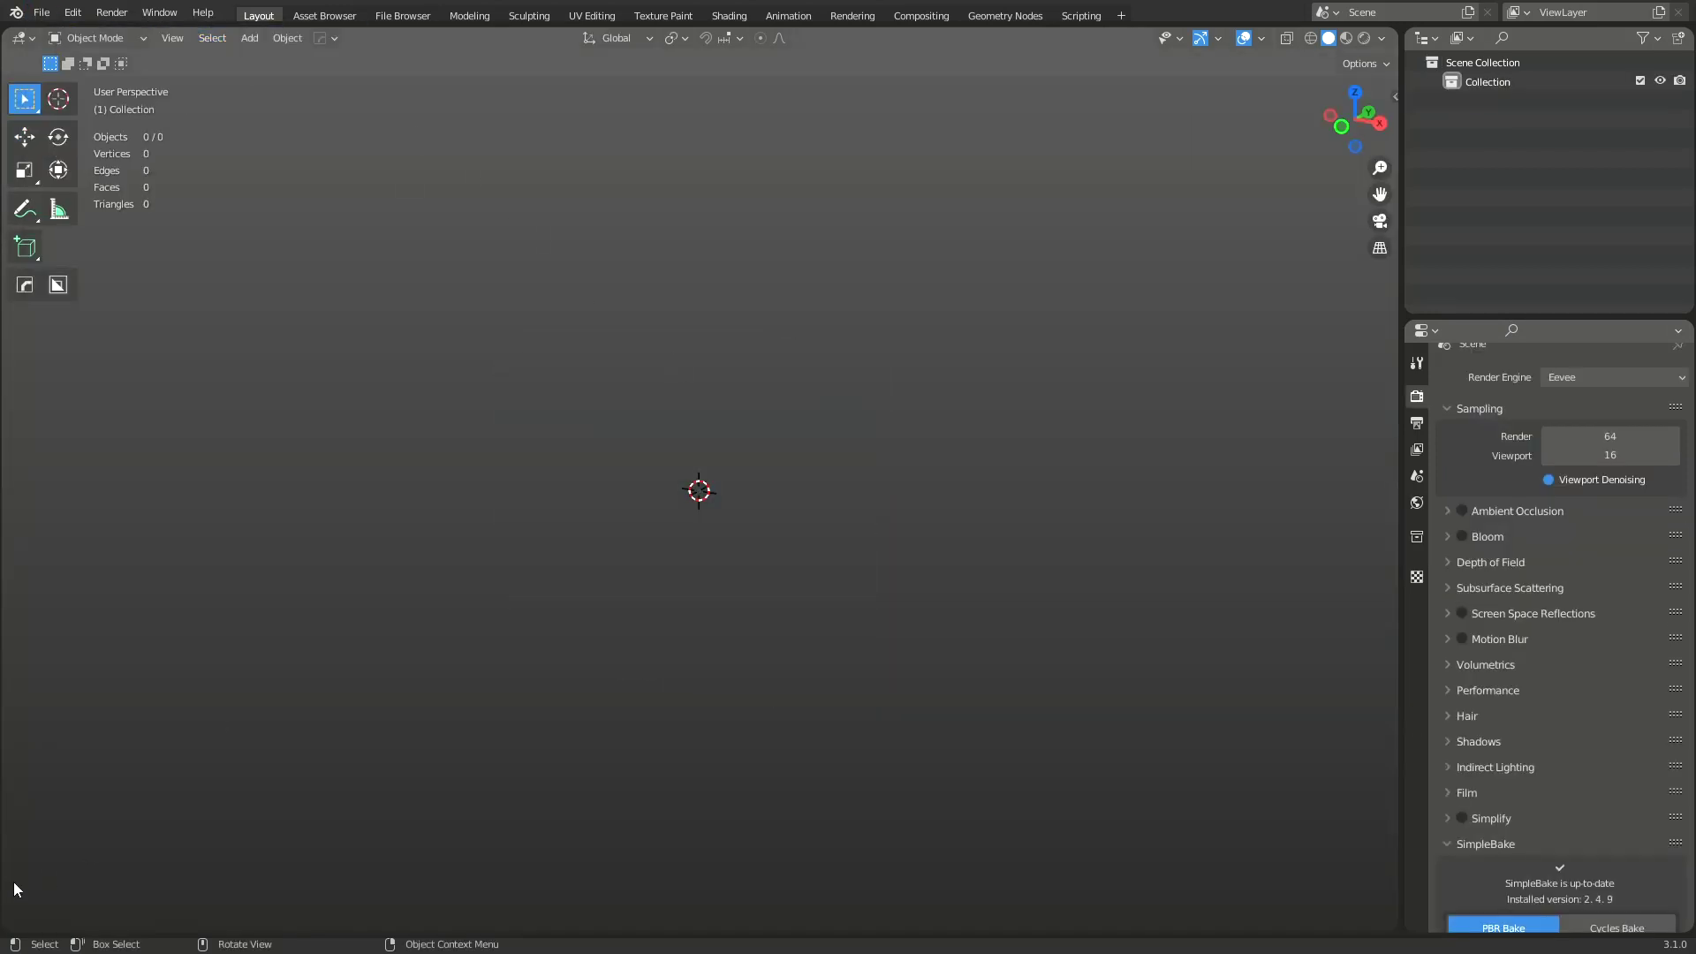
Step: Split off a lower Asset Browser area showing the Desktop library
drag(7, 934, 18, 603)
click(22, 612)
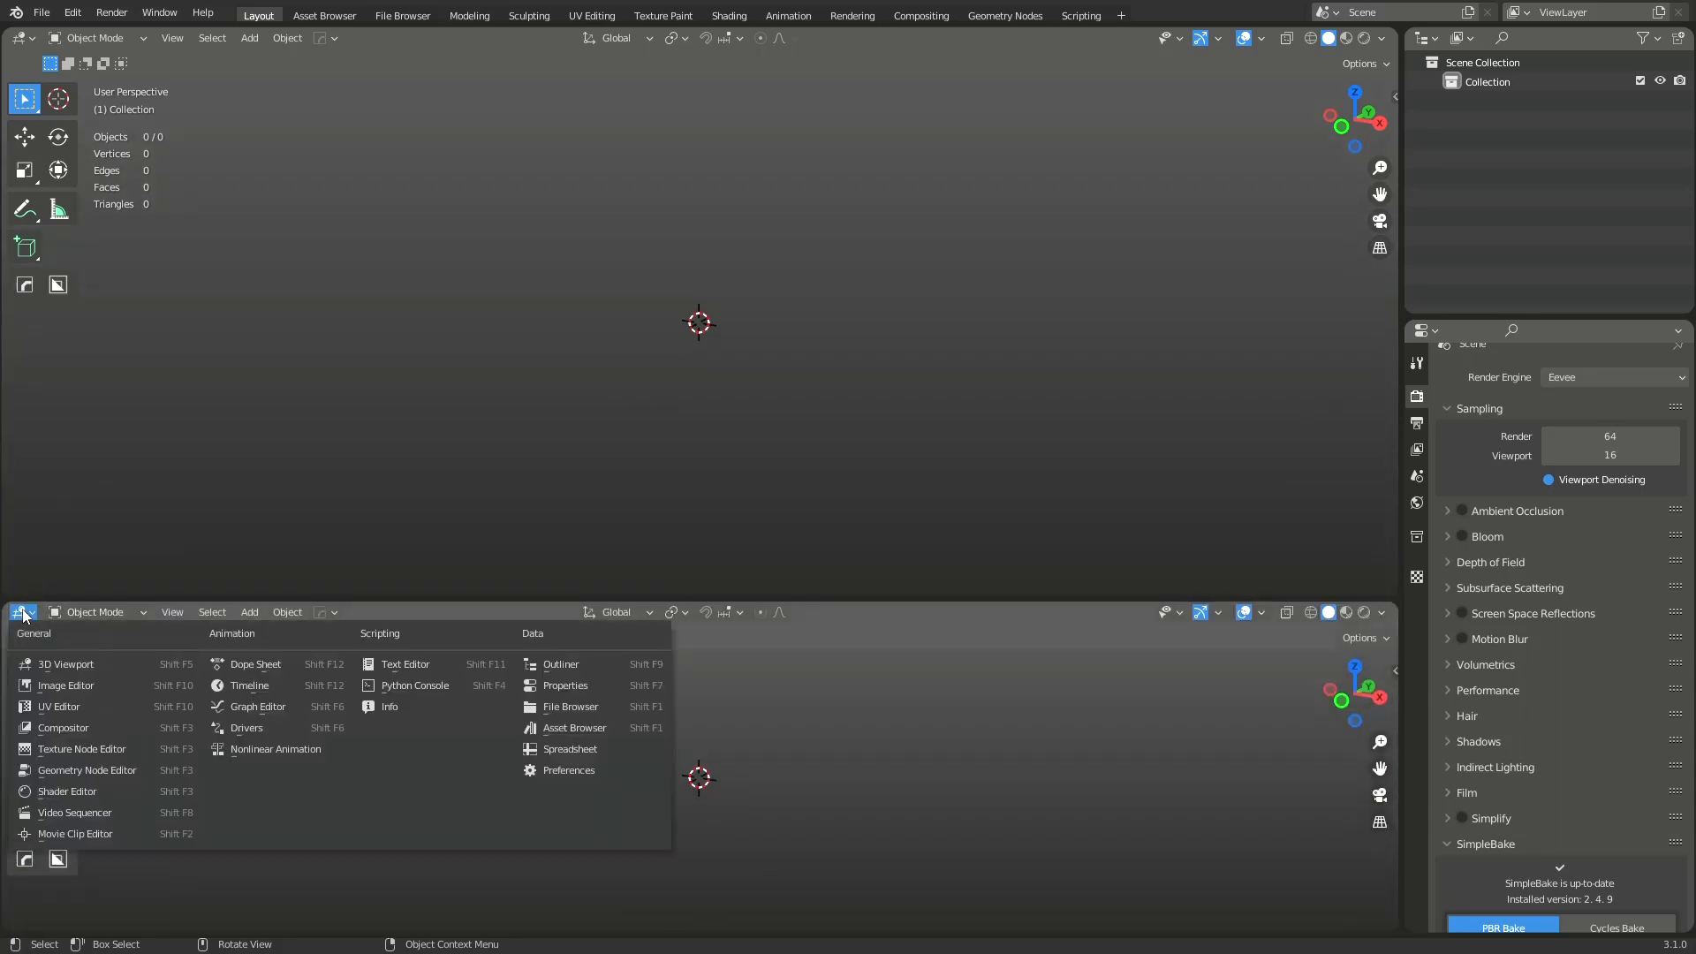
click(599, 728)
click(113, 643)
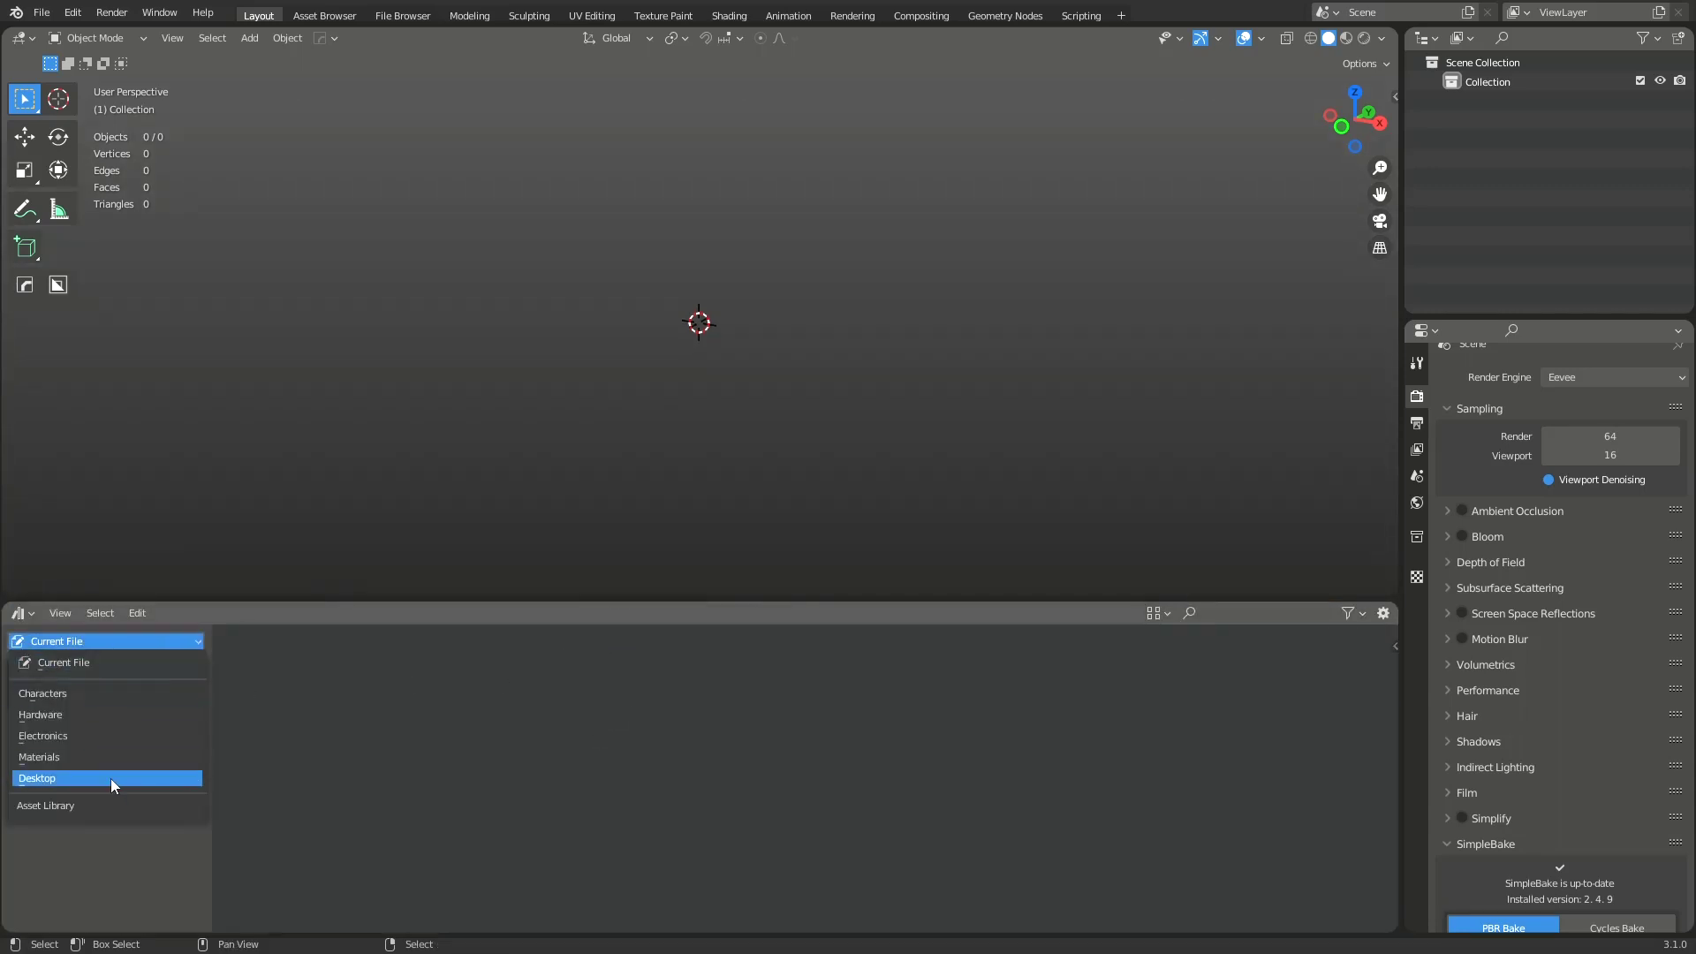
click(110, 777)
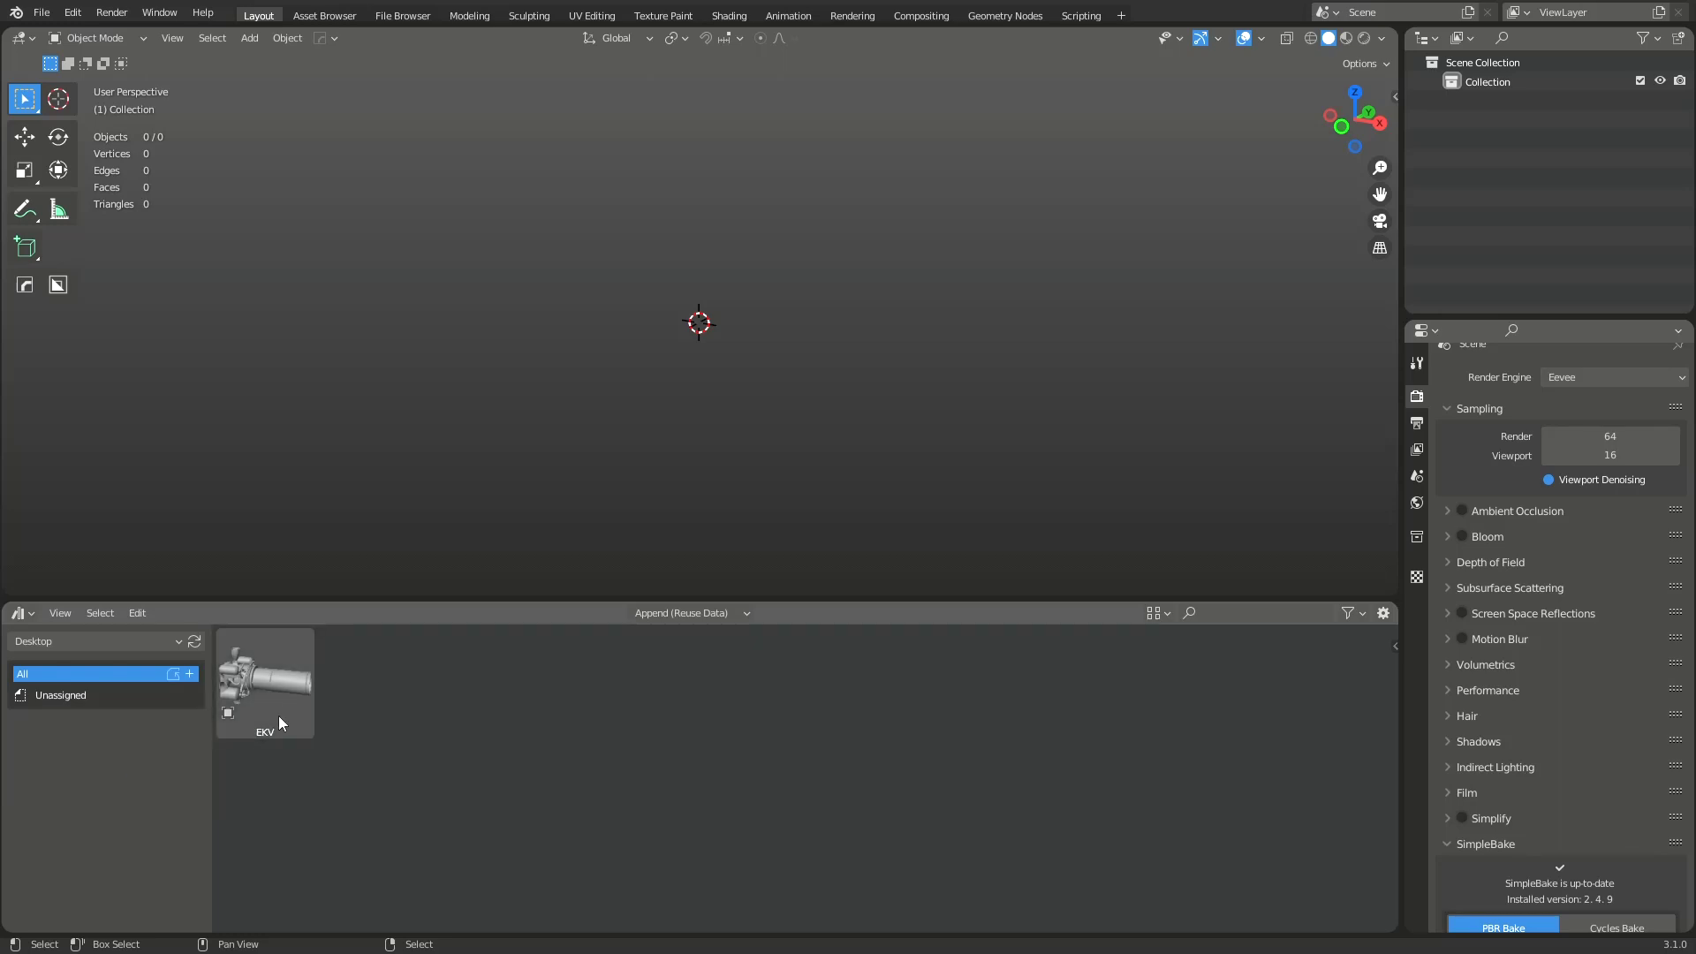
Step: Drag the EKV asset into the scene and set its X and Y location to 0
drag(278, 715, 669, 360)
scroll(820, 296, down, 5)
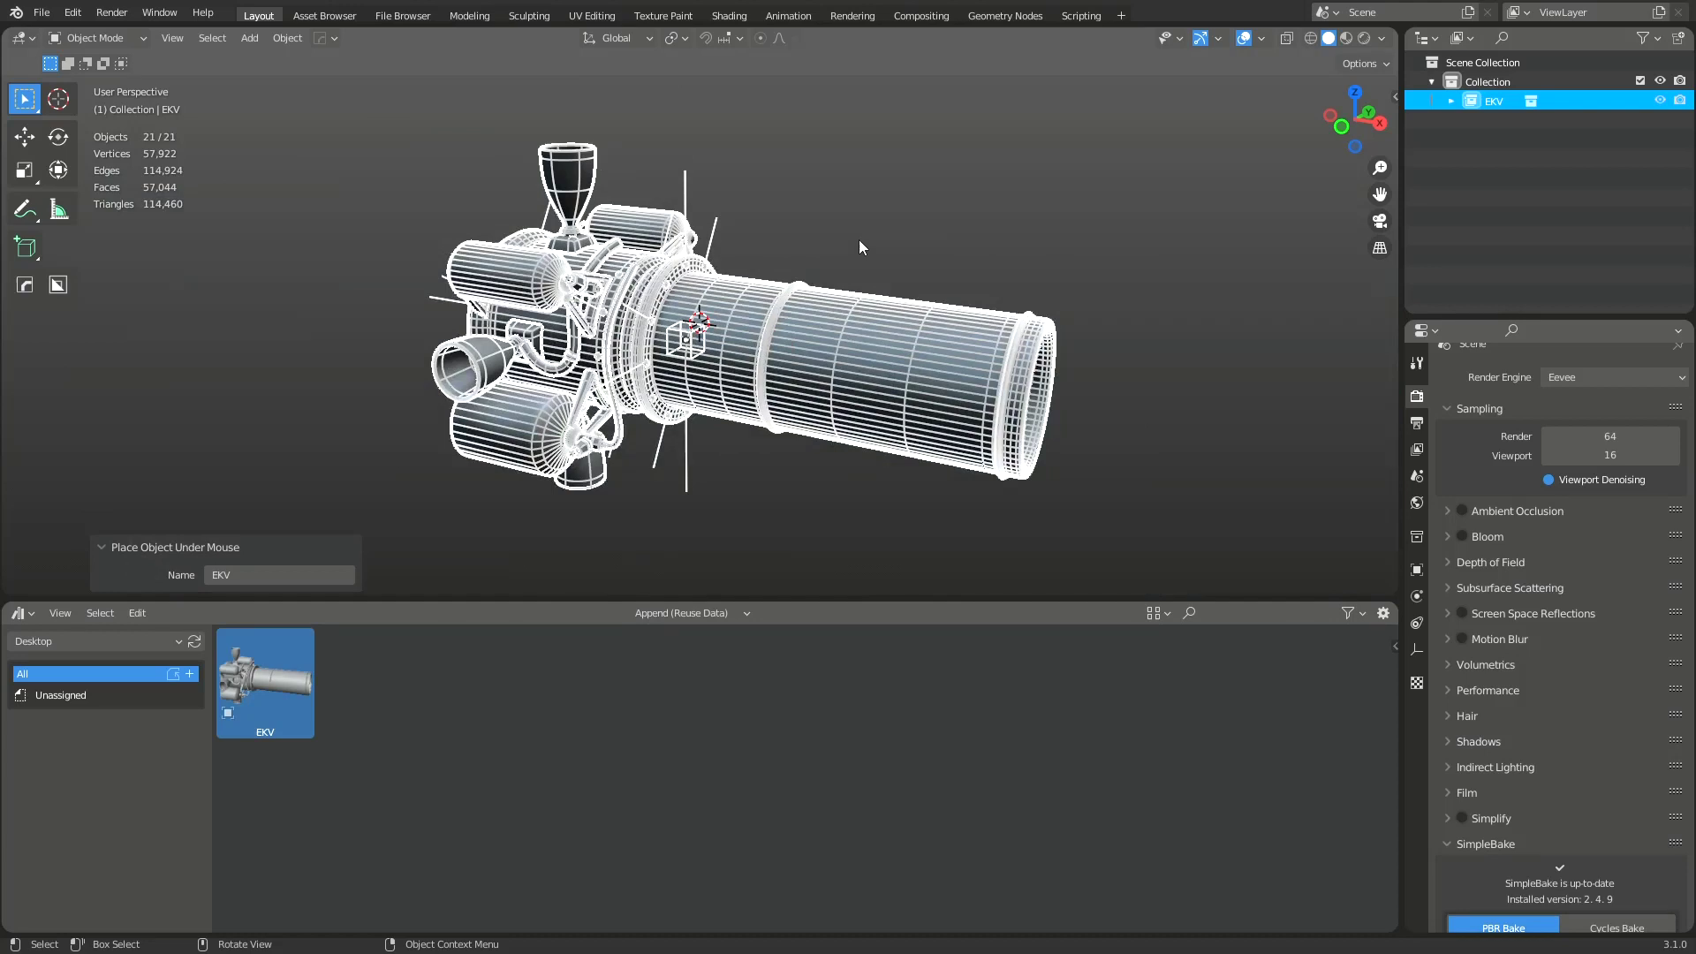
key(n)
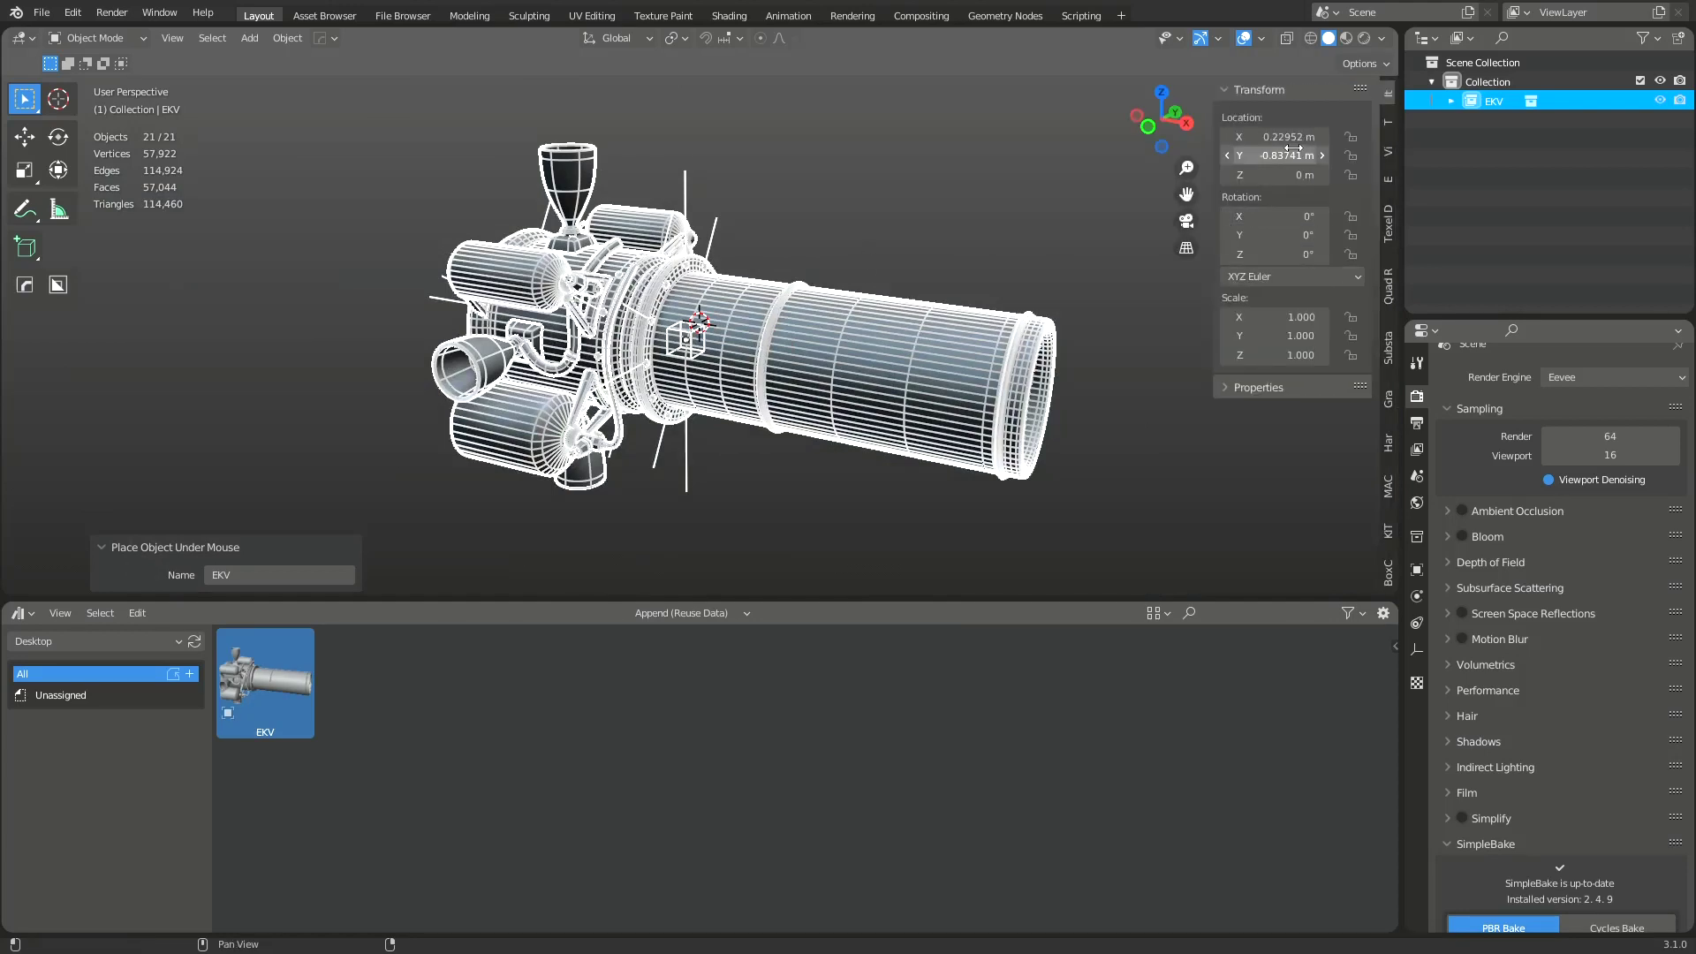
drag(1293, 155, 1293, 136)
text(0)
key(Return)
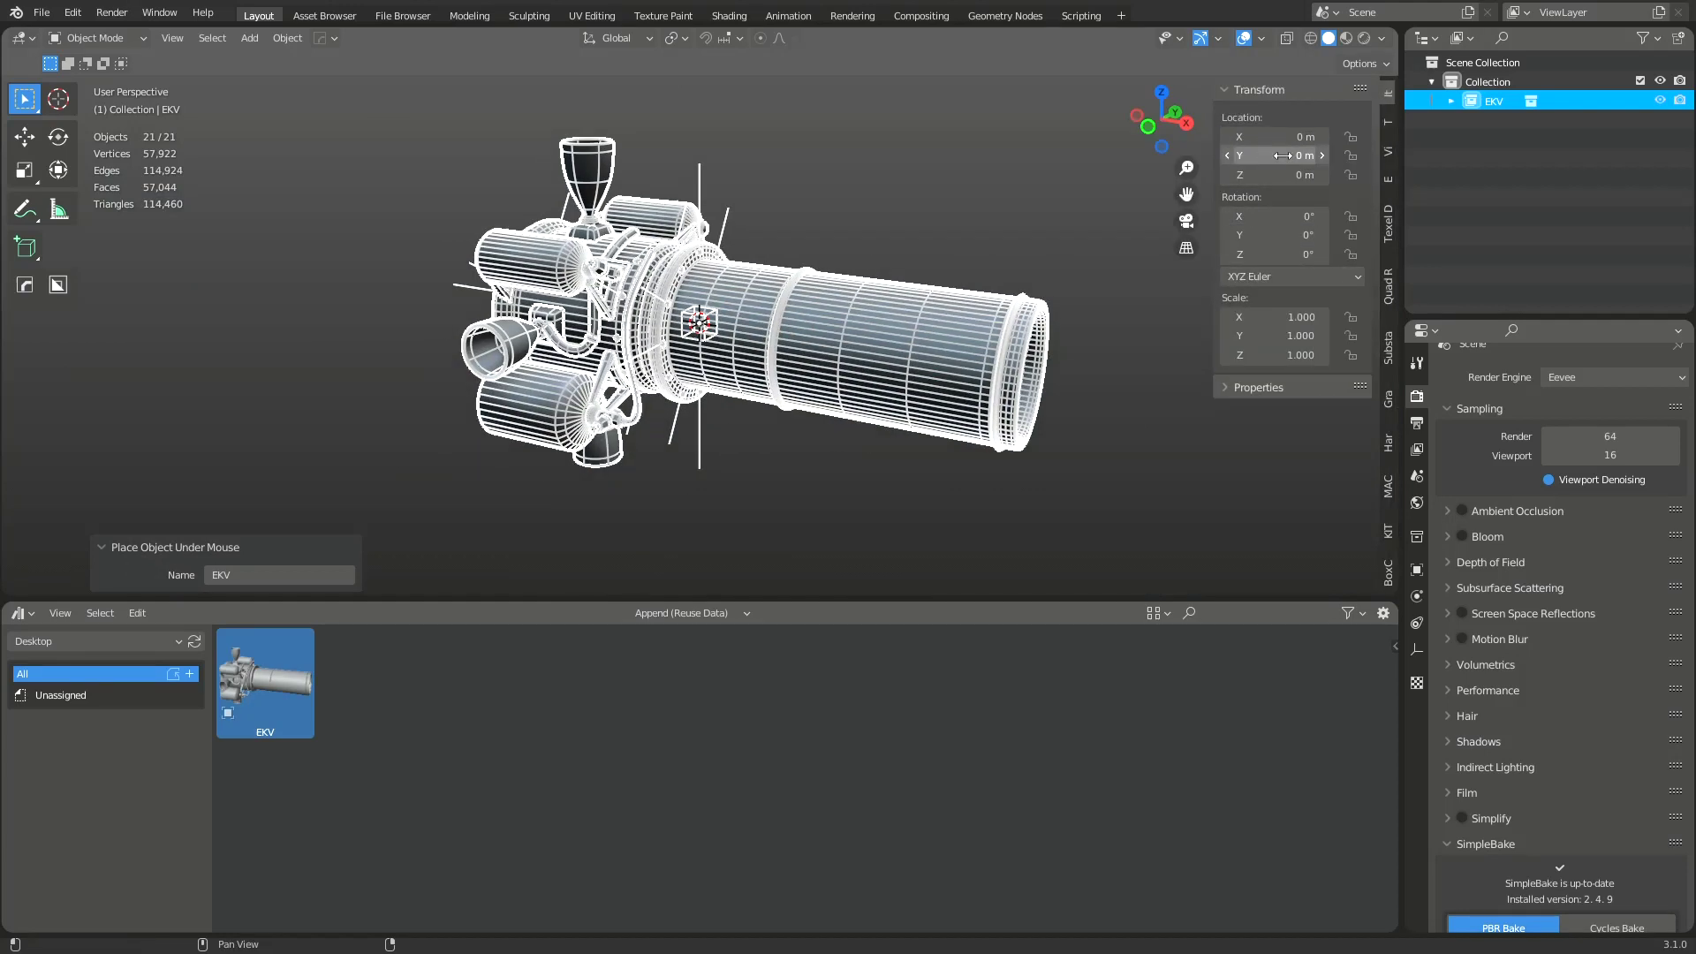
middle_drag(855, 351, 841, 320)
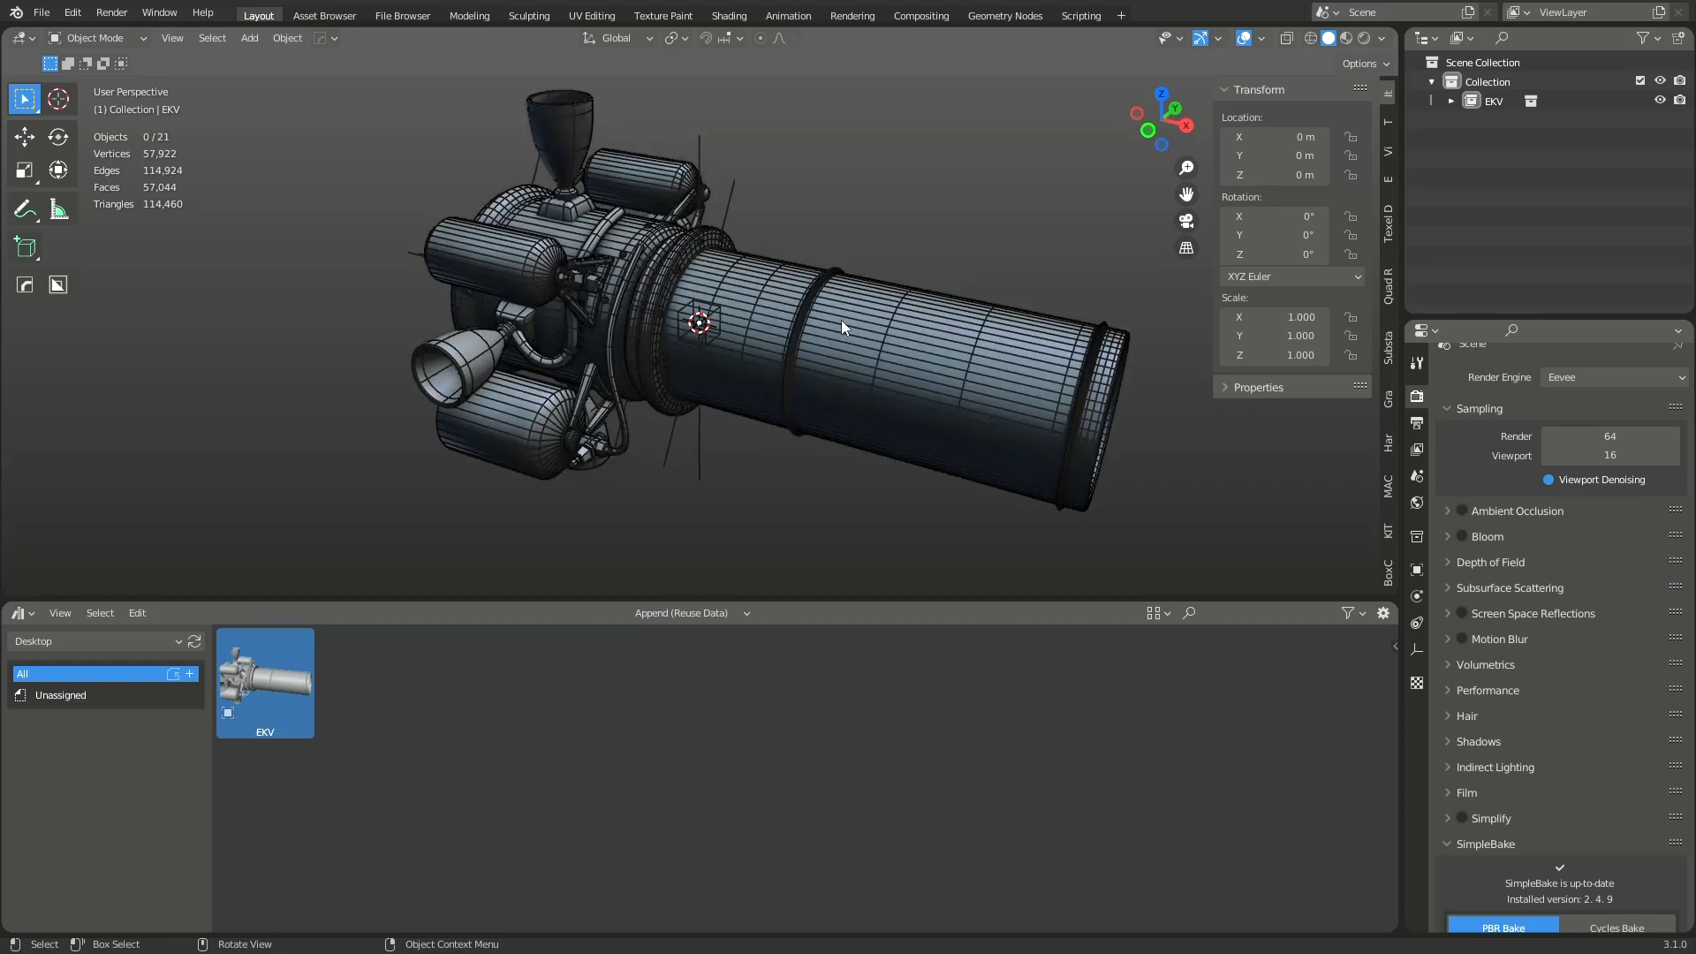
Step: Enable the Modes pie in MACHIN3tools add-on preferences, found by searching 'mac'
click(1566, 103)
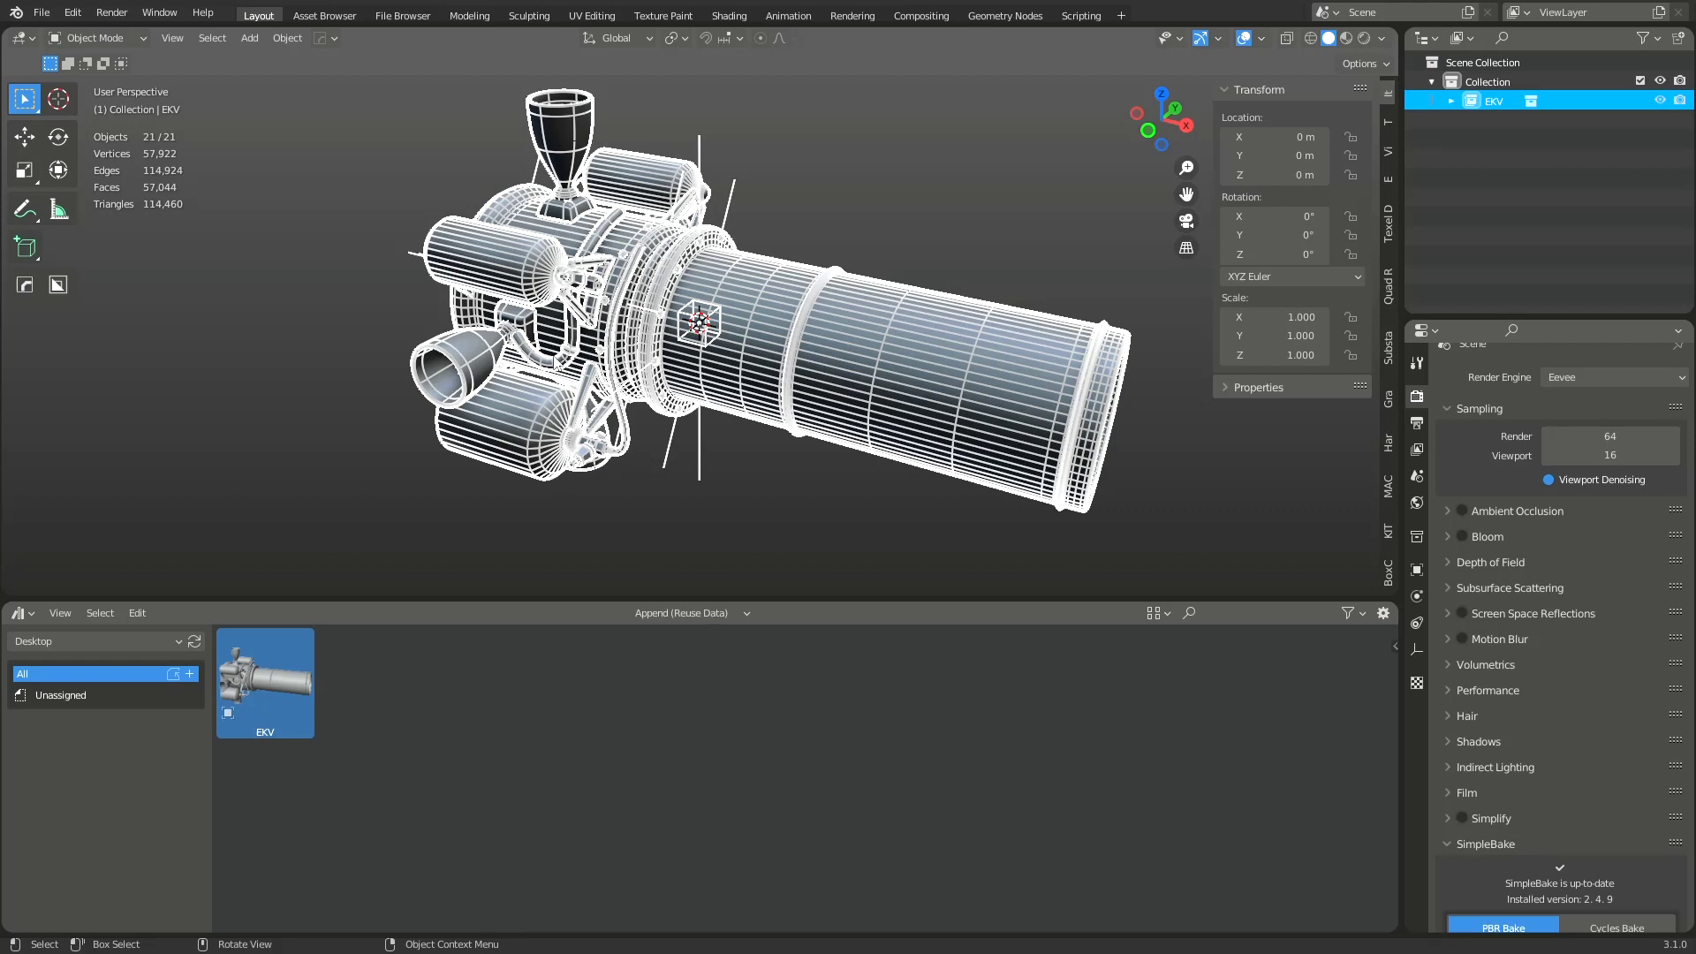
click(70, 13)
click(135, 303)
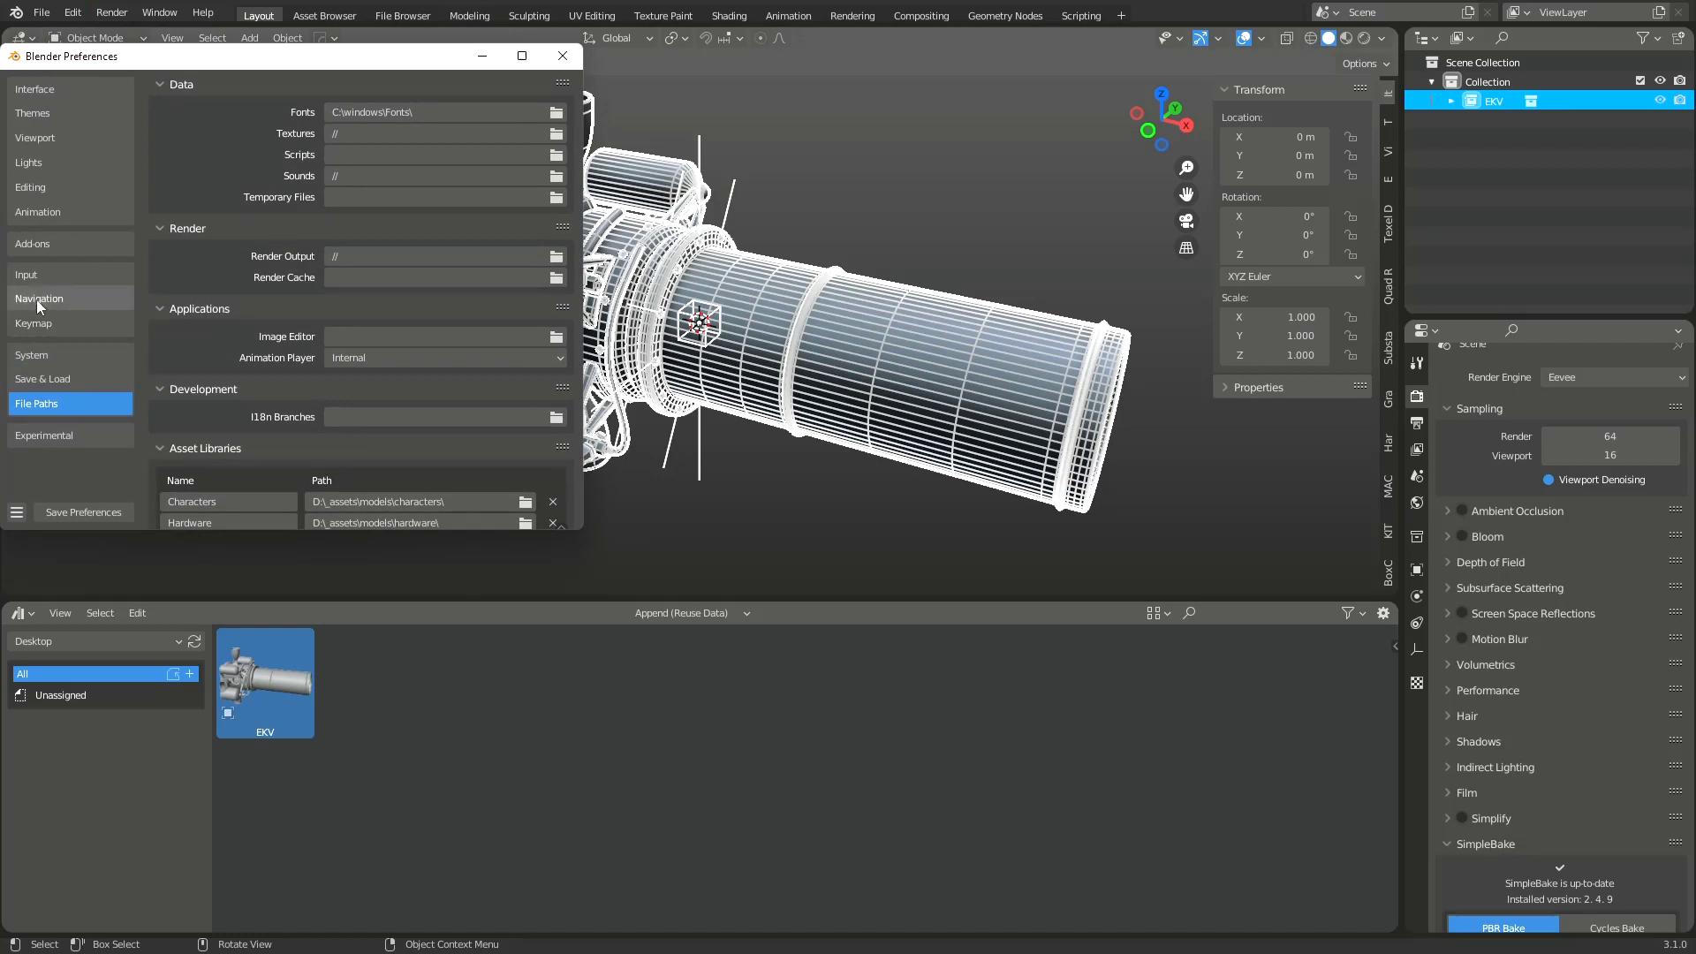
click(55, 244)
click(490, 111)
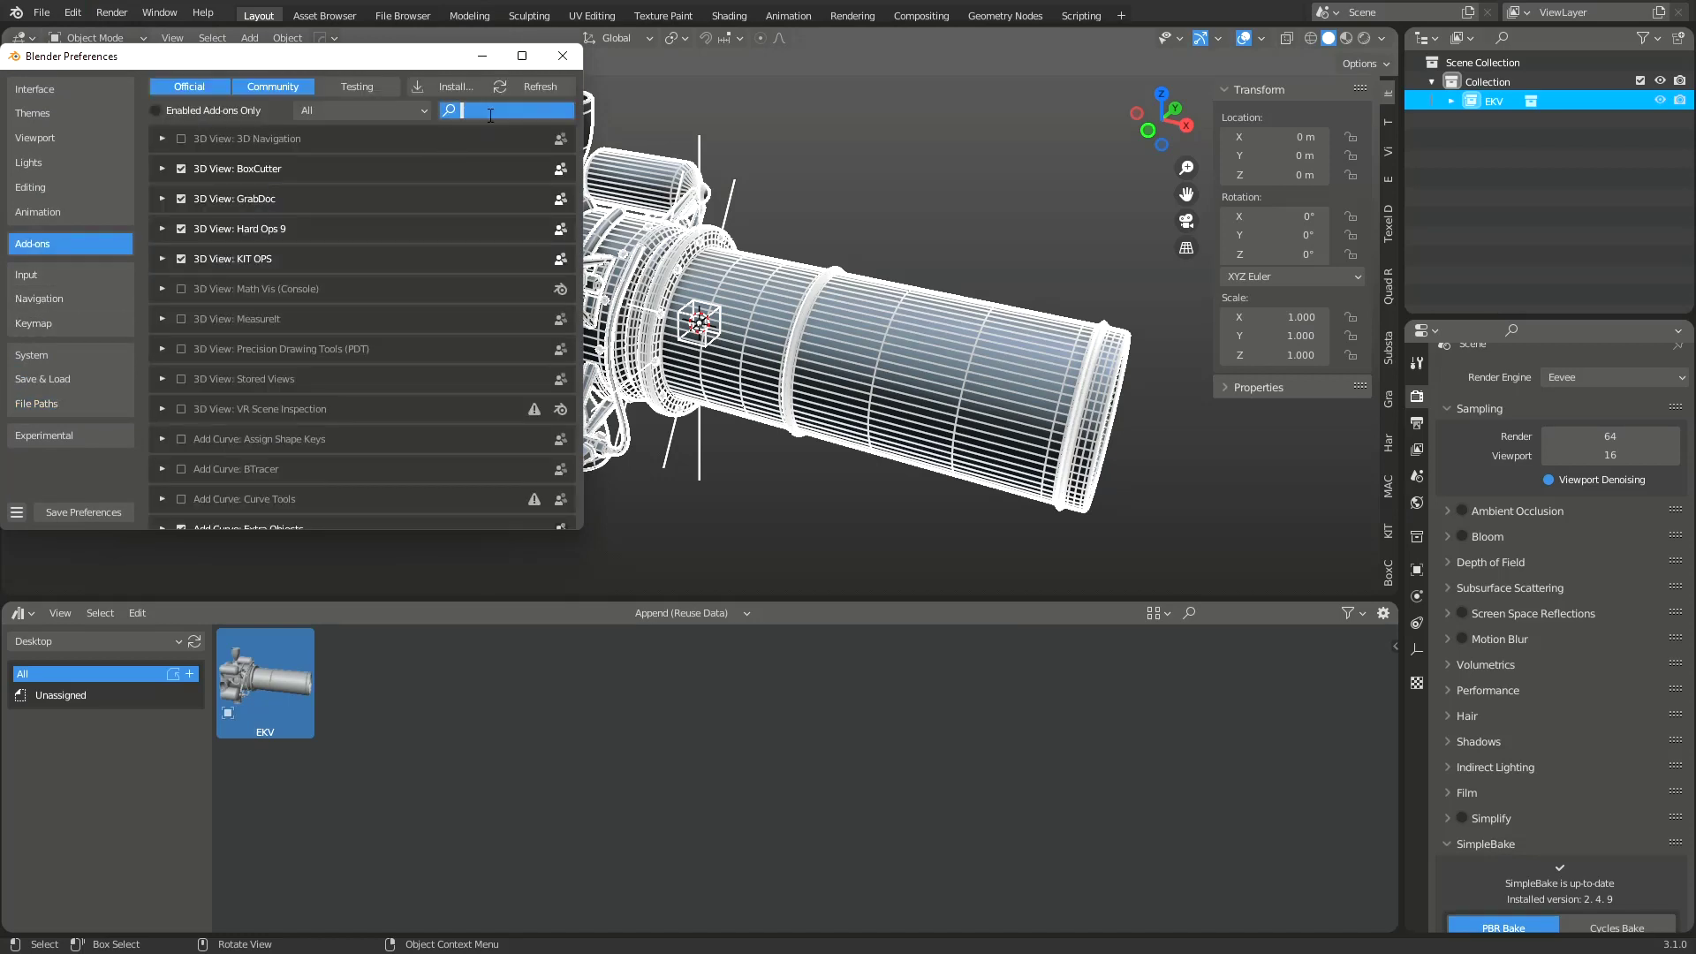
text(mac)
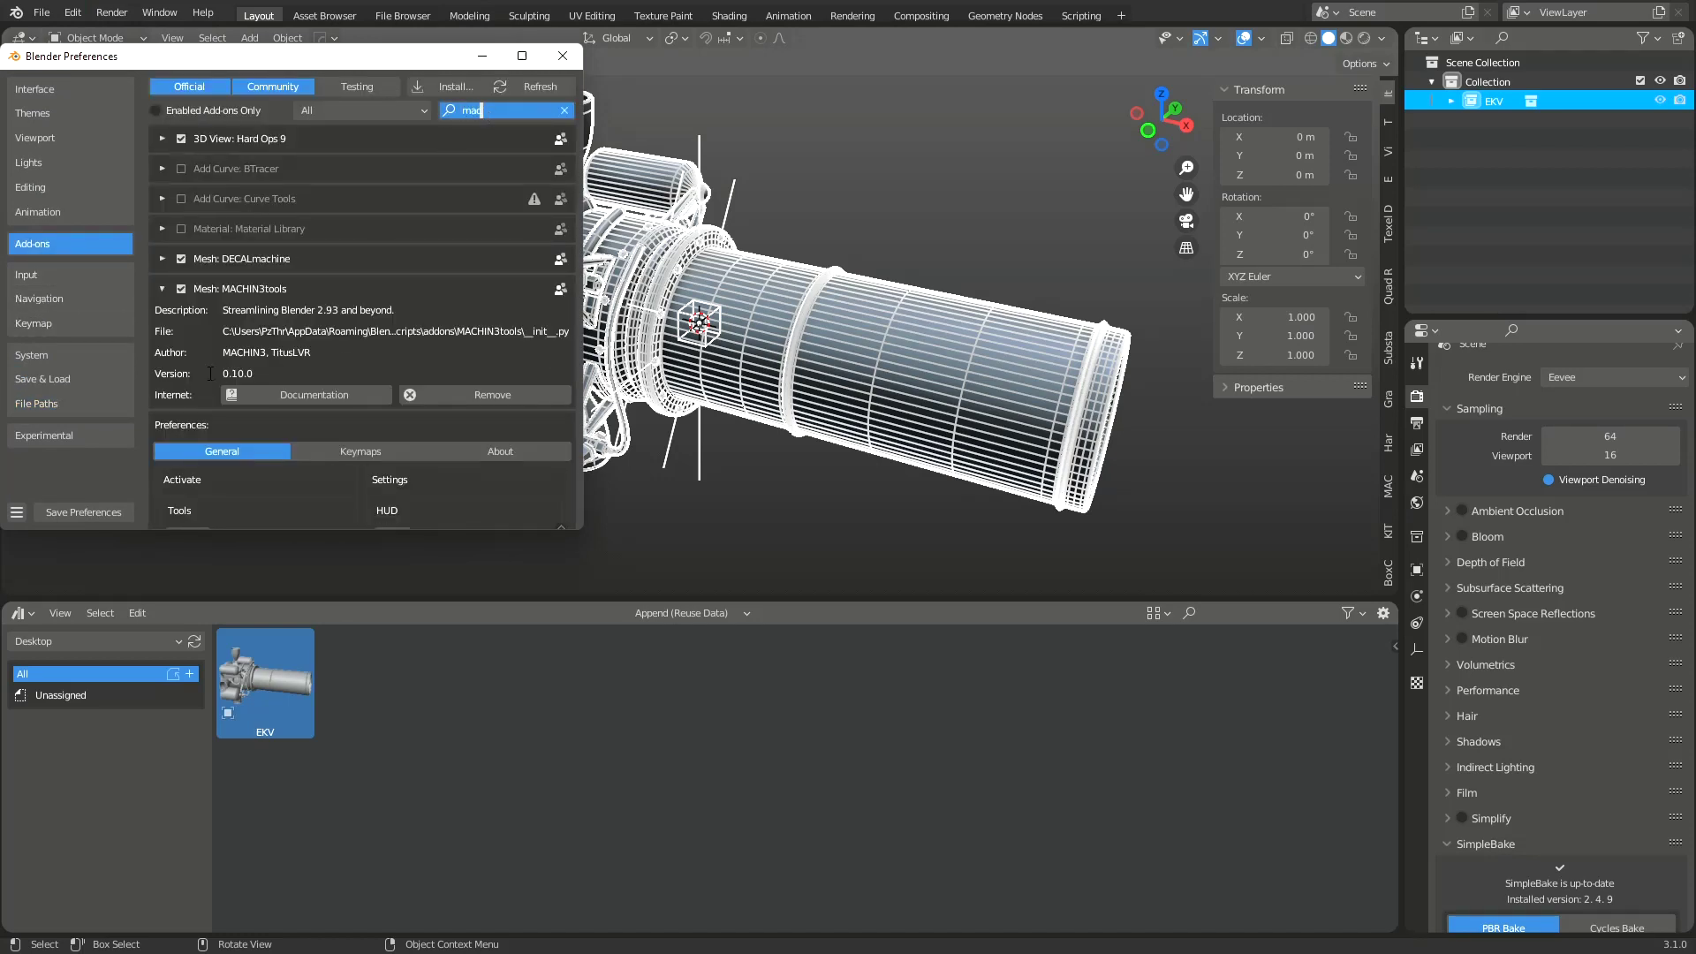
key(Return)
scroll(203, 378, down, 12)
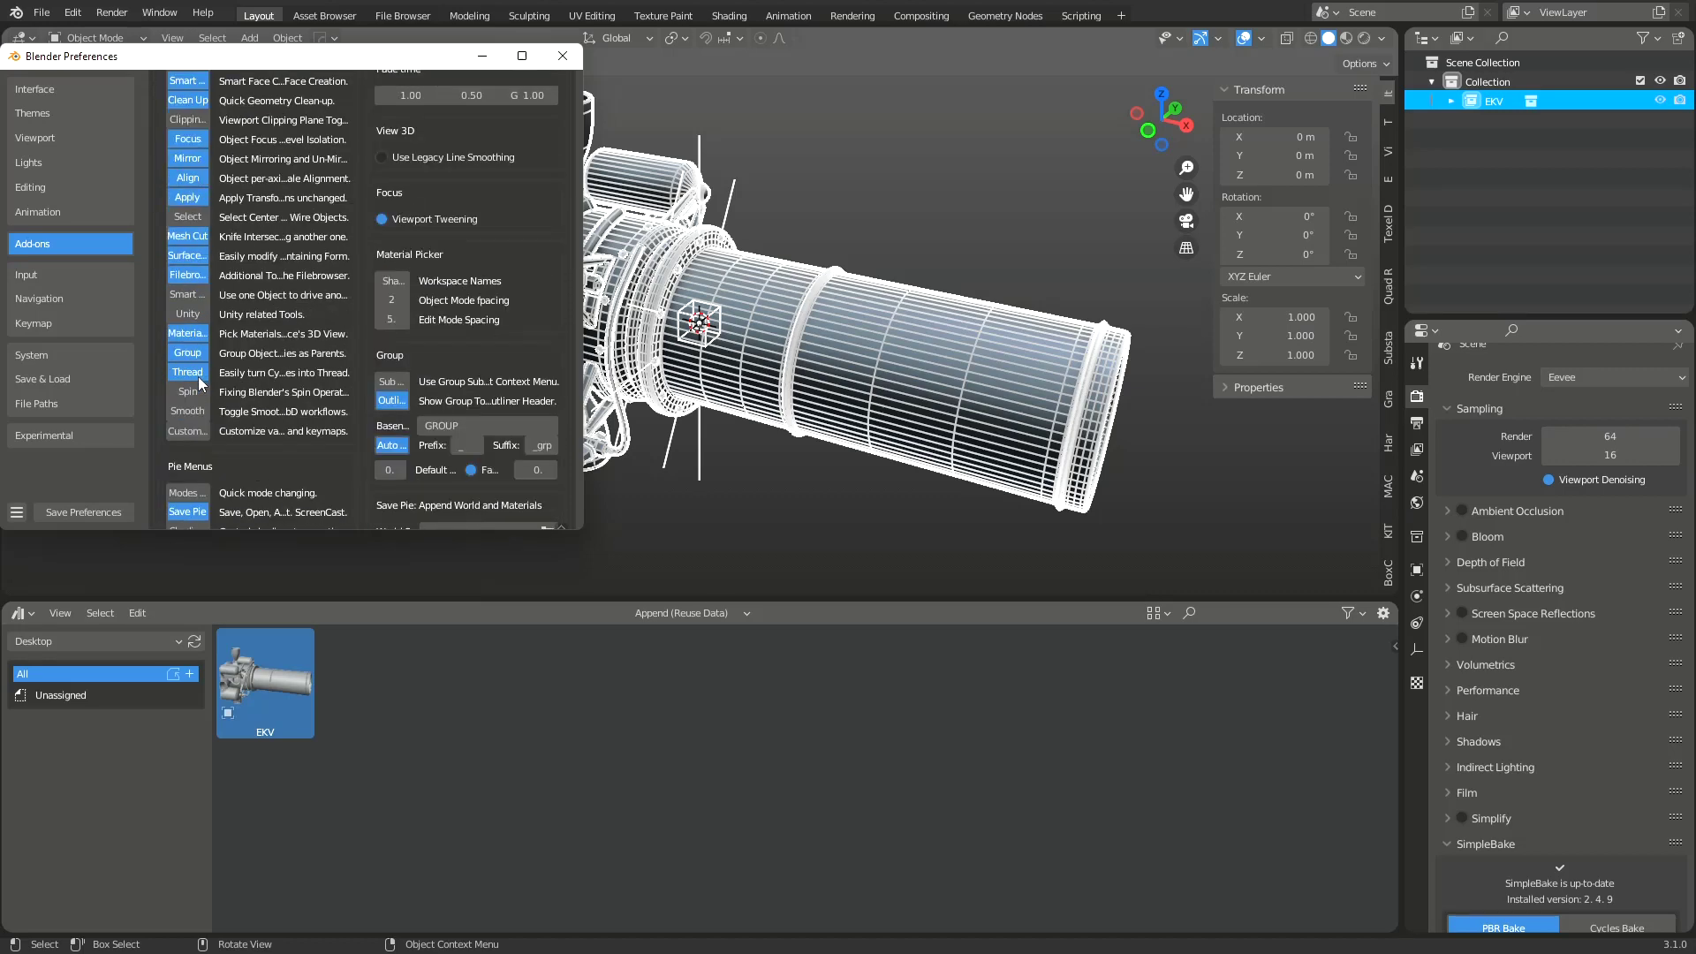
scroll(201, 383, down, 4)
click(186, 351)
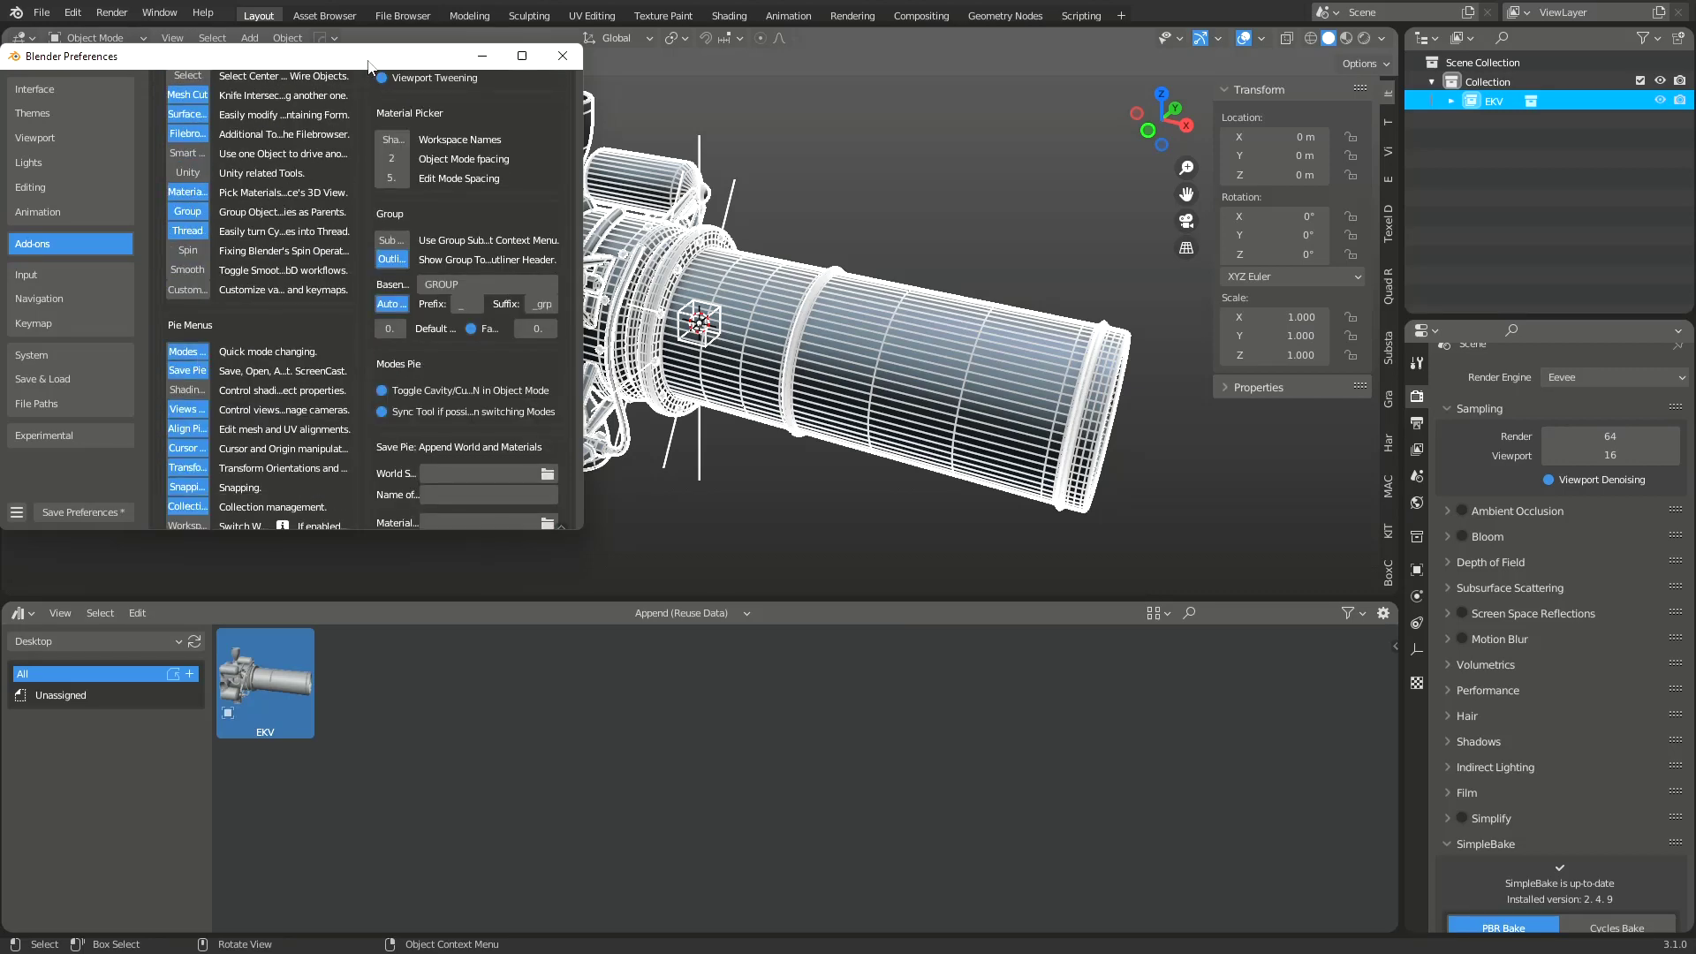
click(563, 56)
click(927, 186)
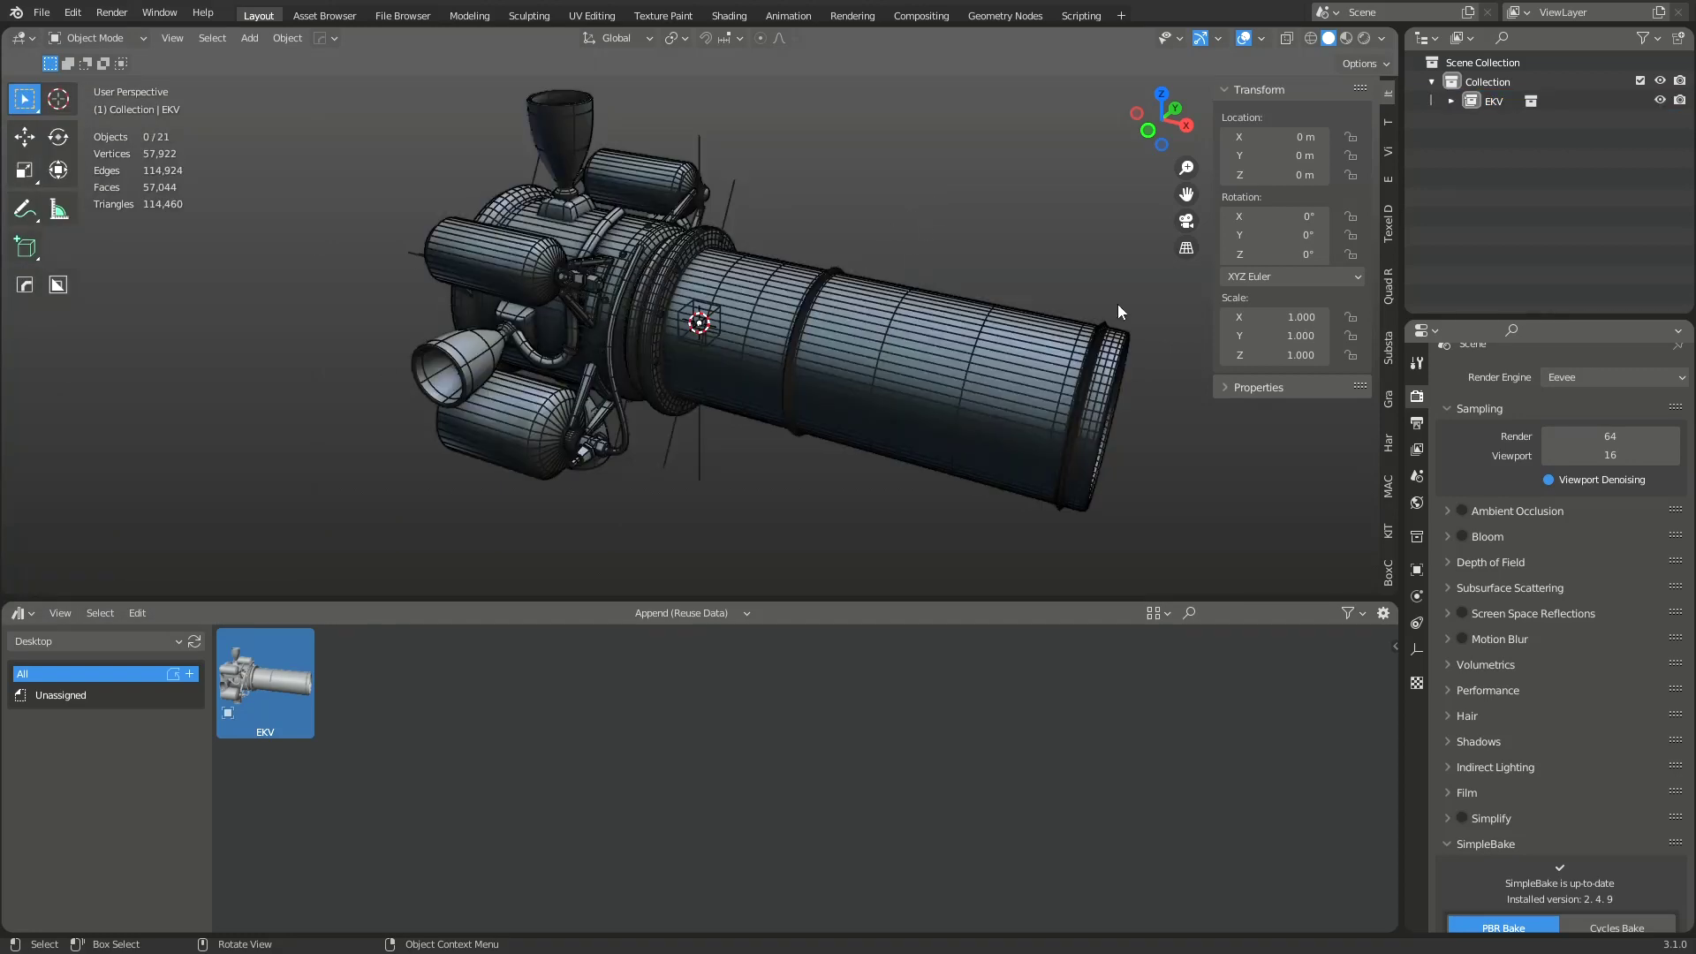
Step: Assemble the EKV instance via the Modes pie and expand _EKV_grp to see its Cylinder and Empty parts
key(a)
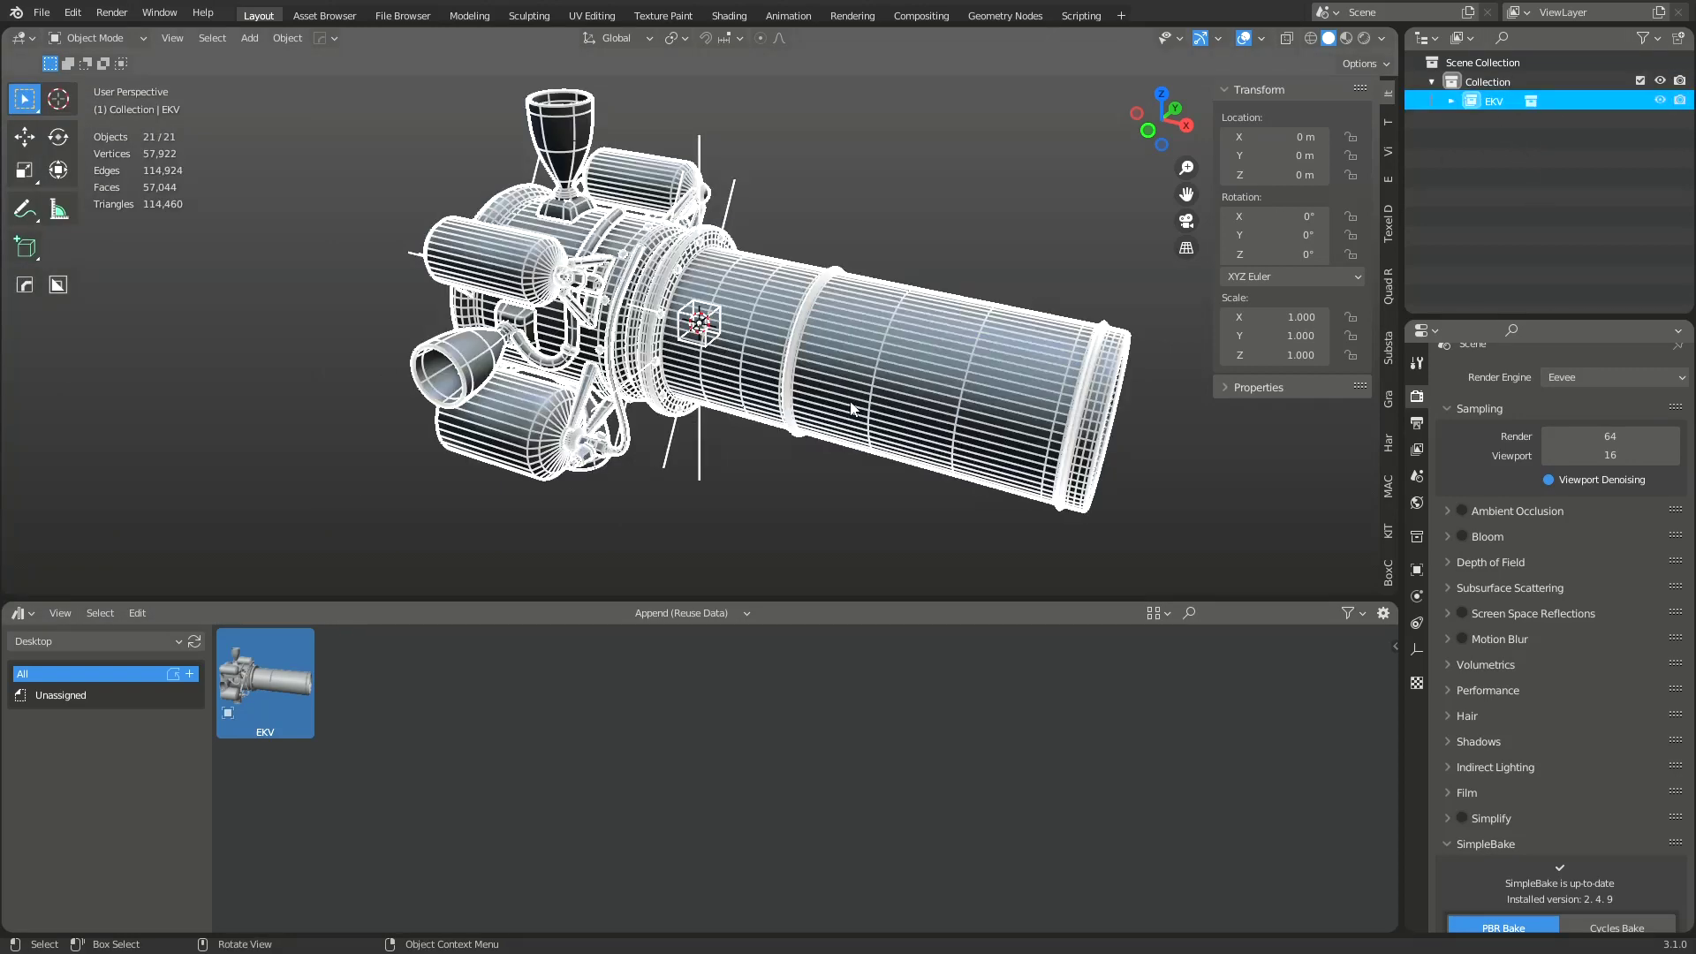
key(Tab)
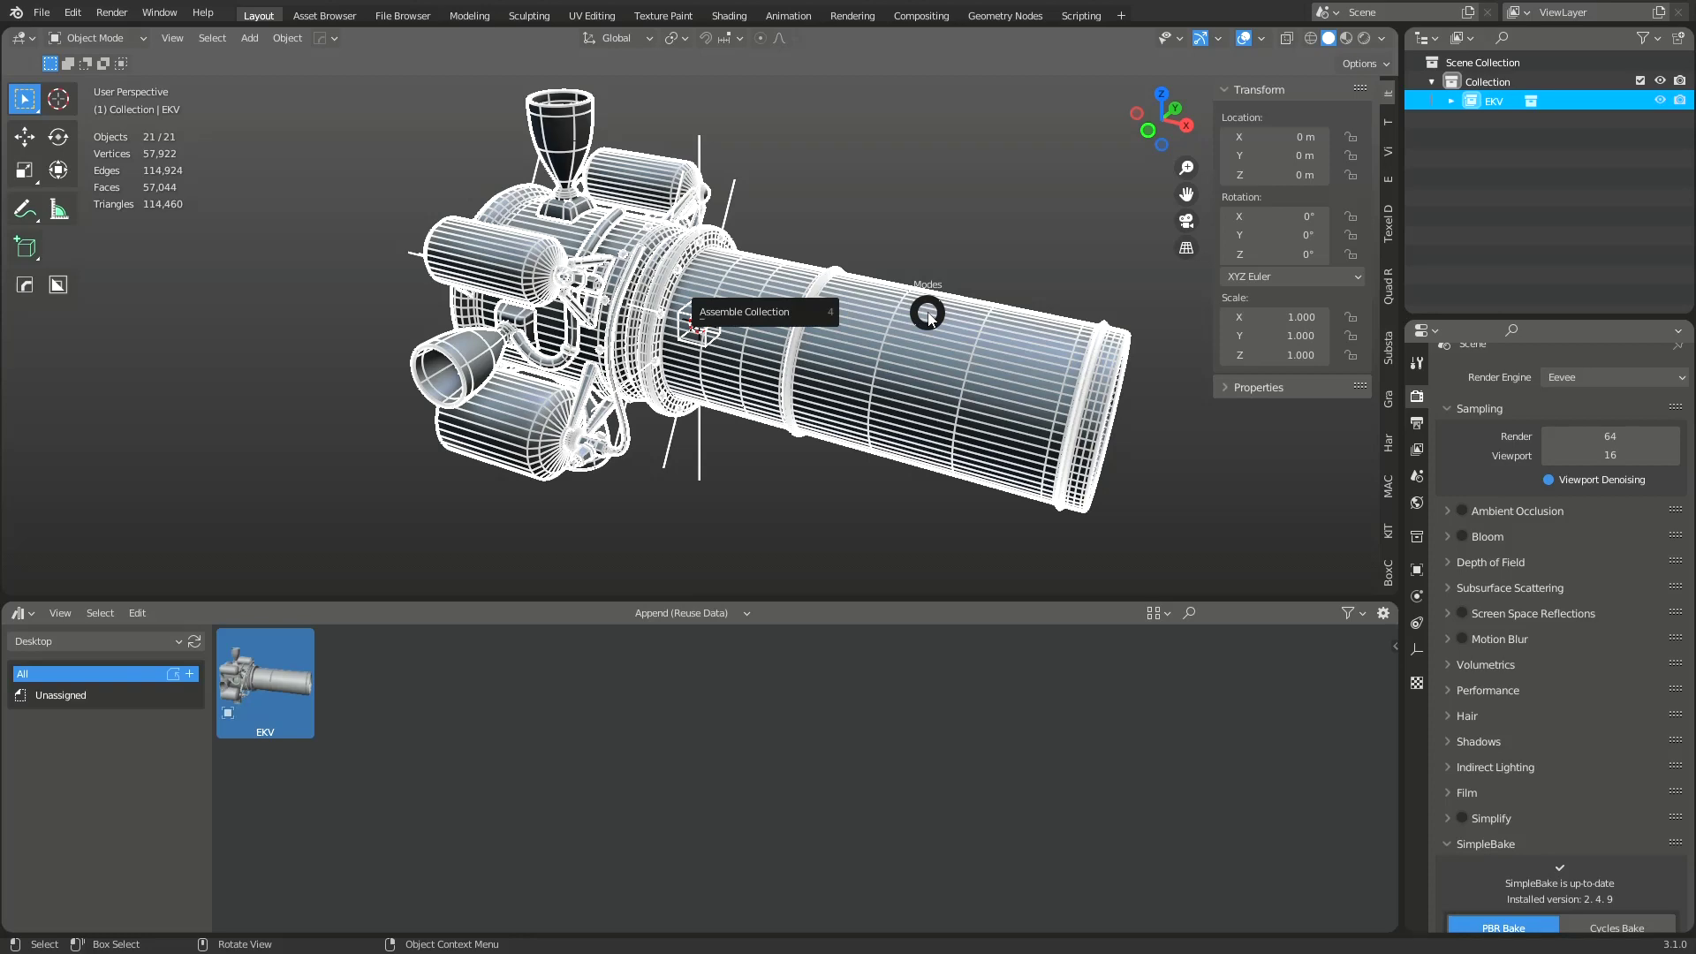
click(785, 318)
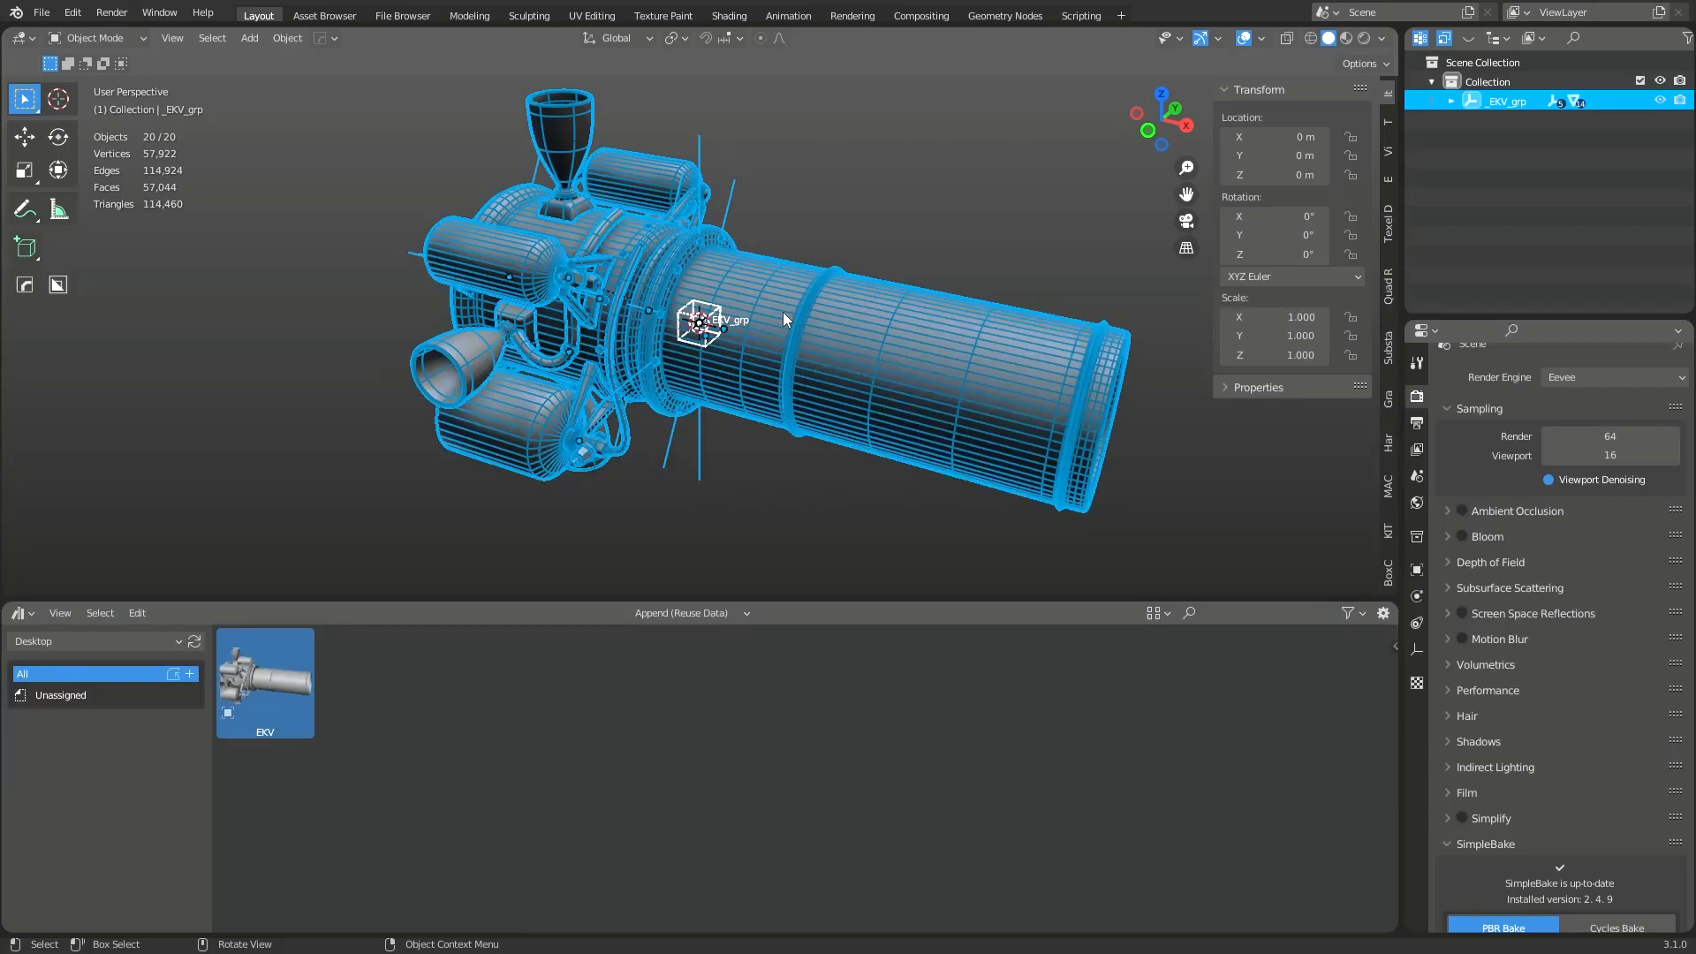
click(1451, 101)
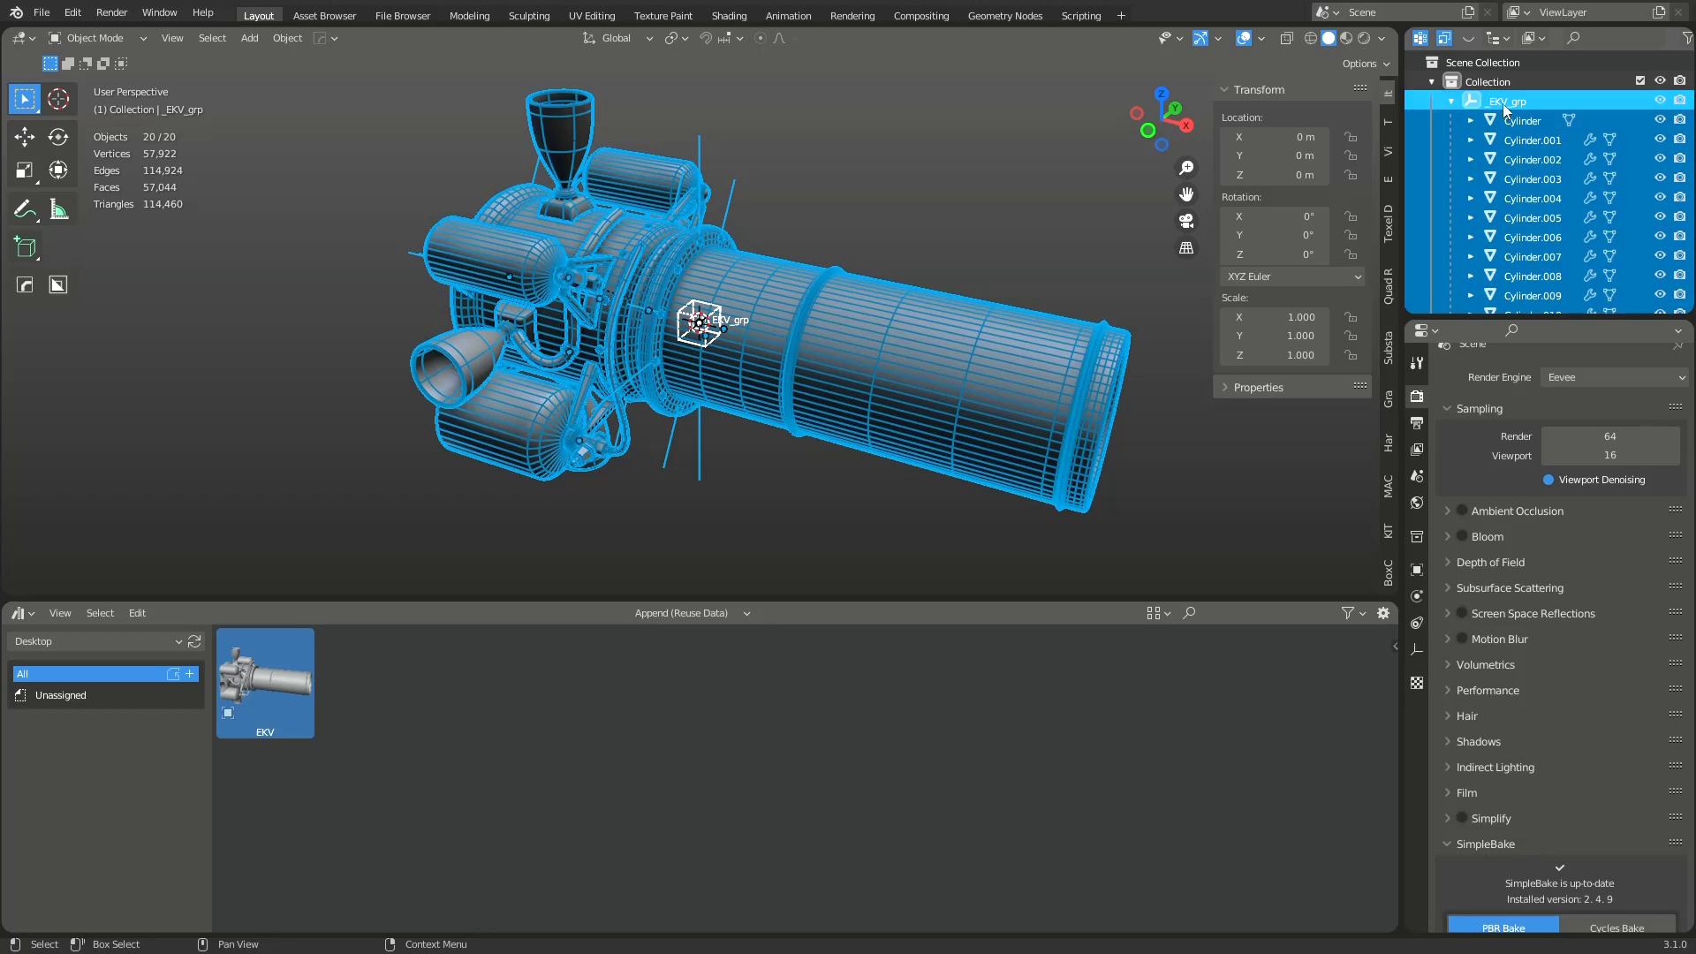
scroll(1505, 108, down, 5)
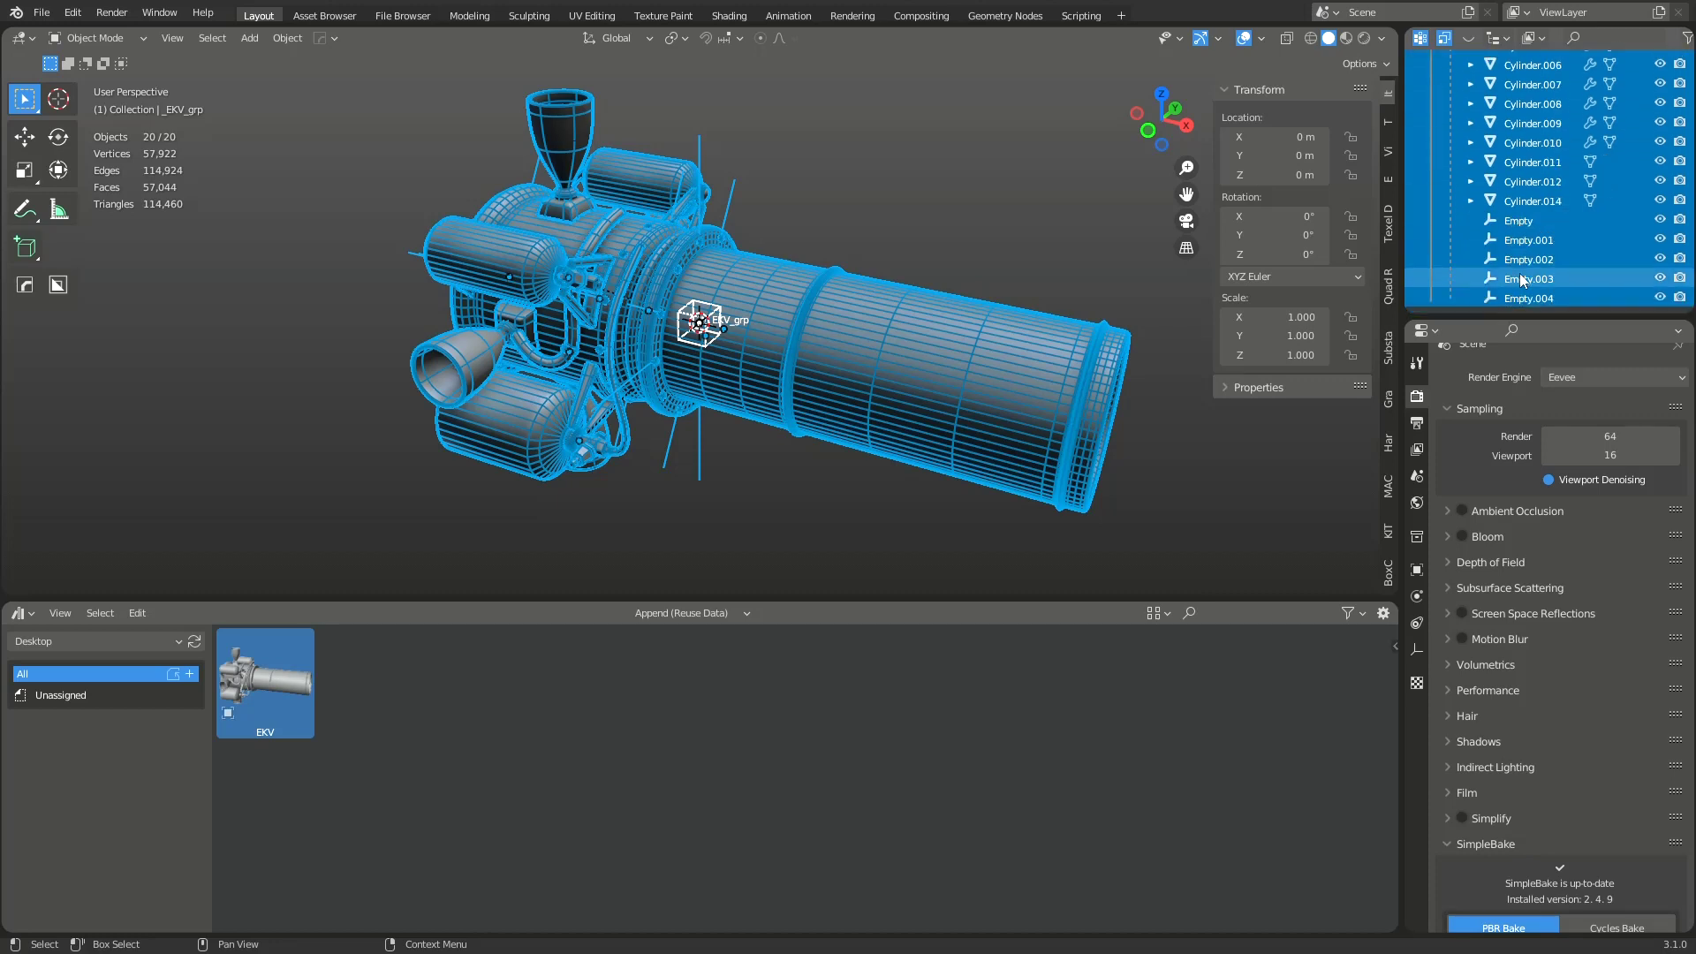
scroll(1519, 177, up, 4)
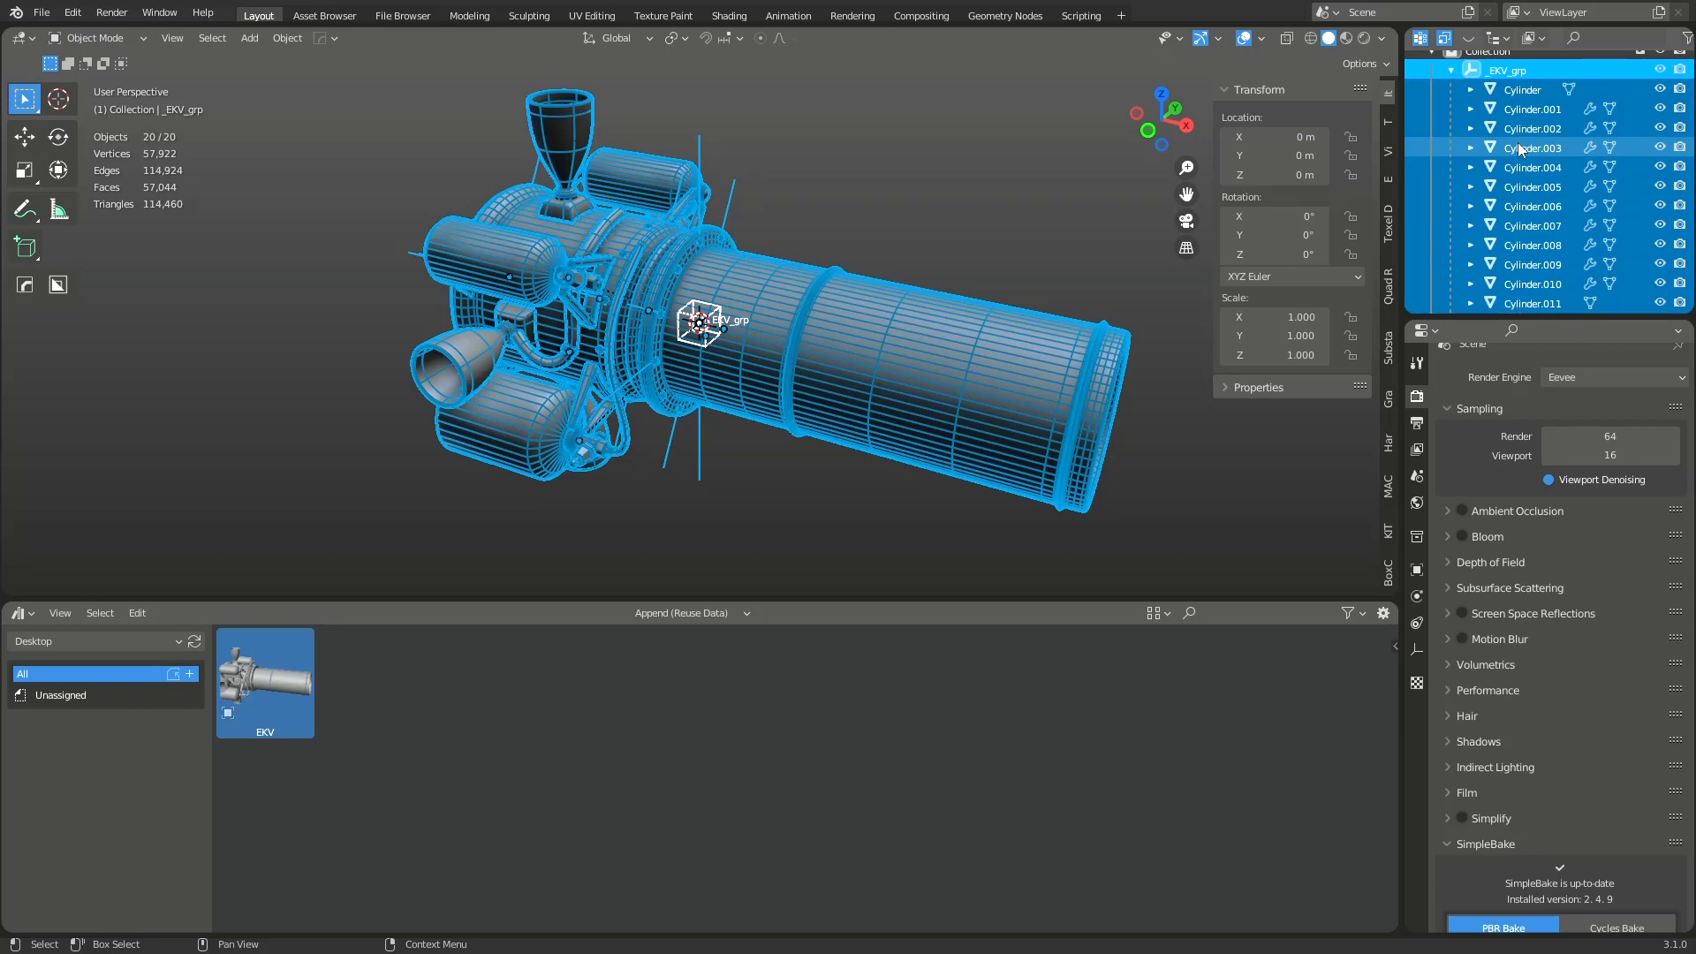
click(1533, 109)
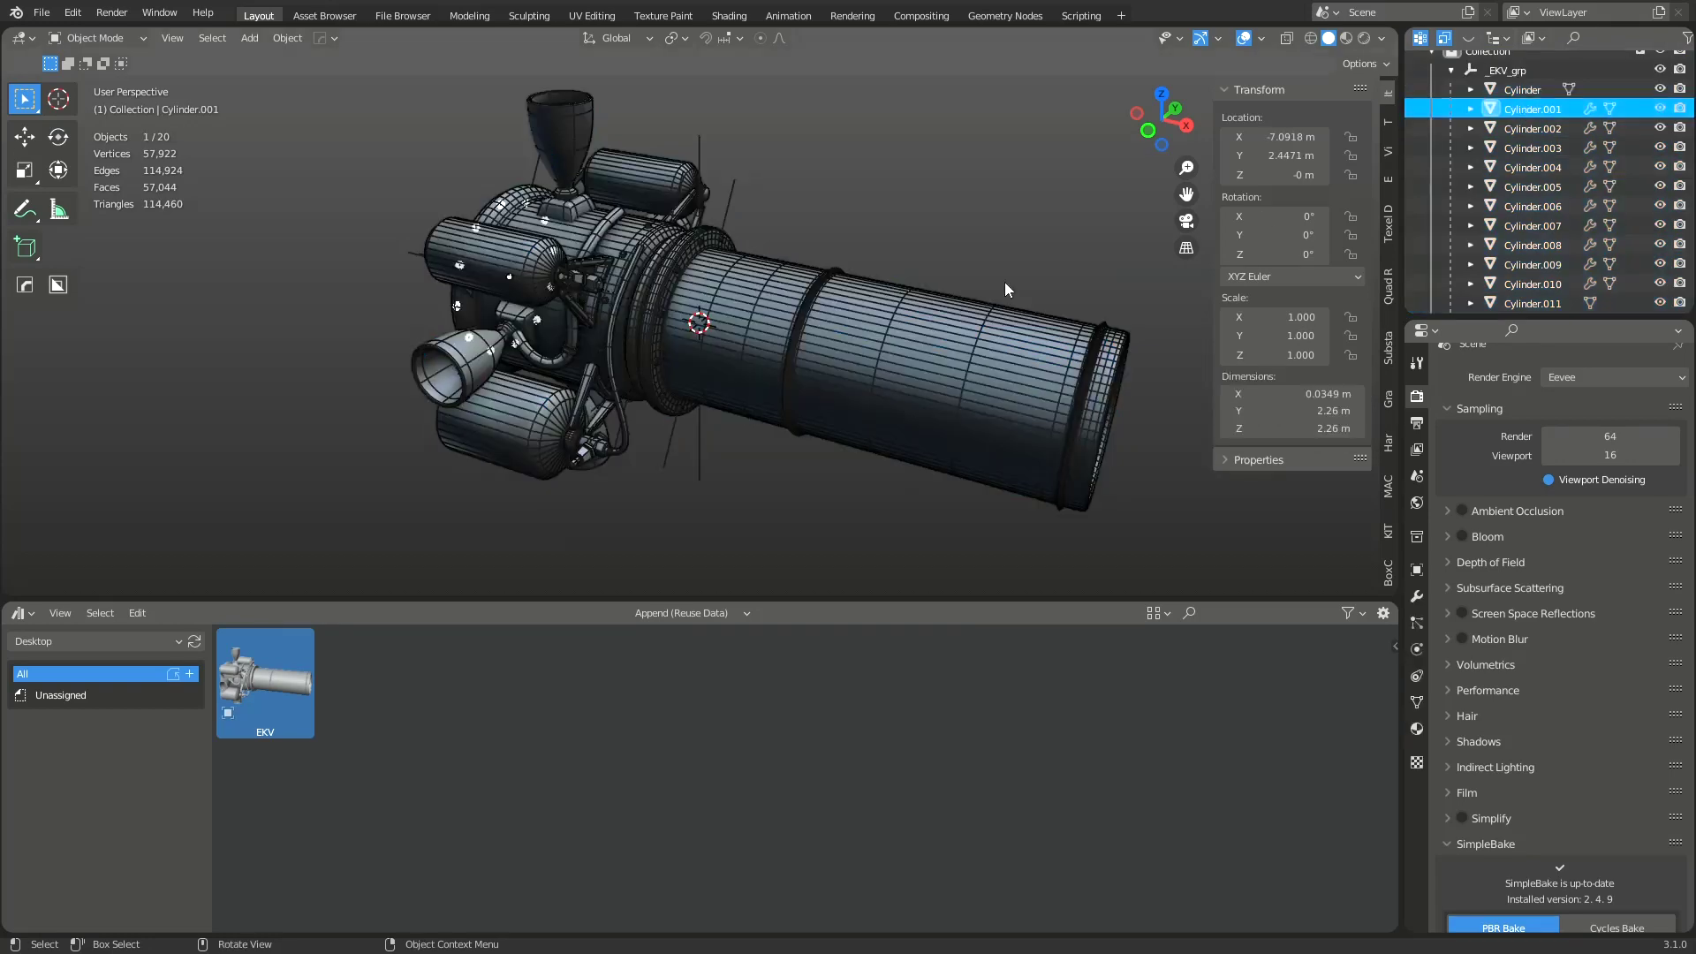
click(488, 276)
click(1417, 597)
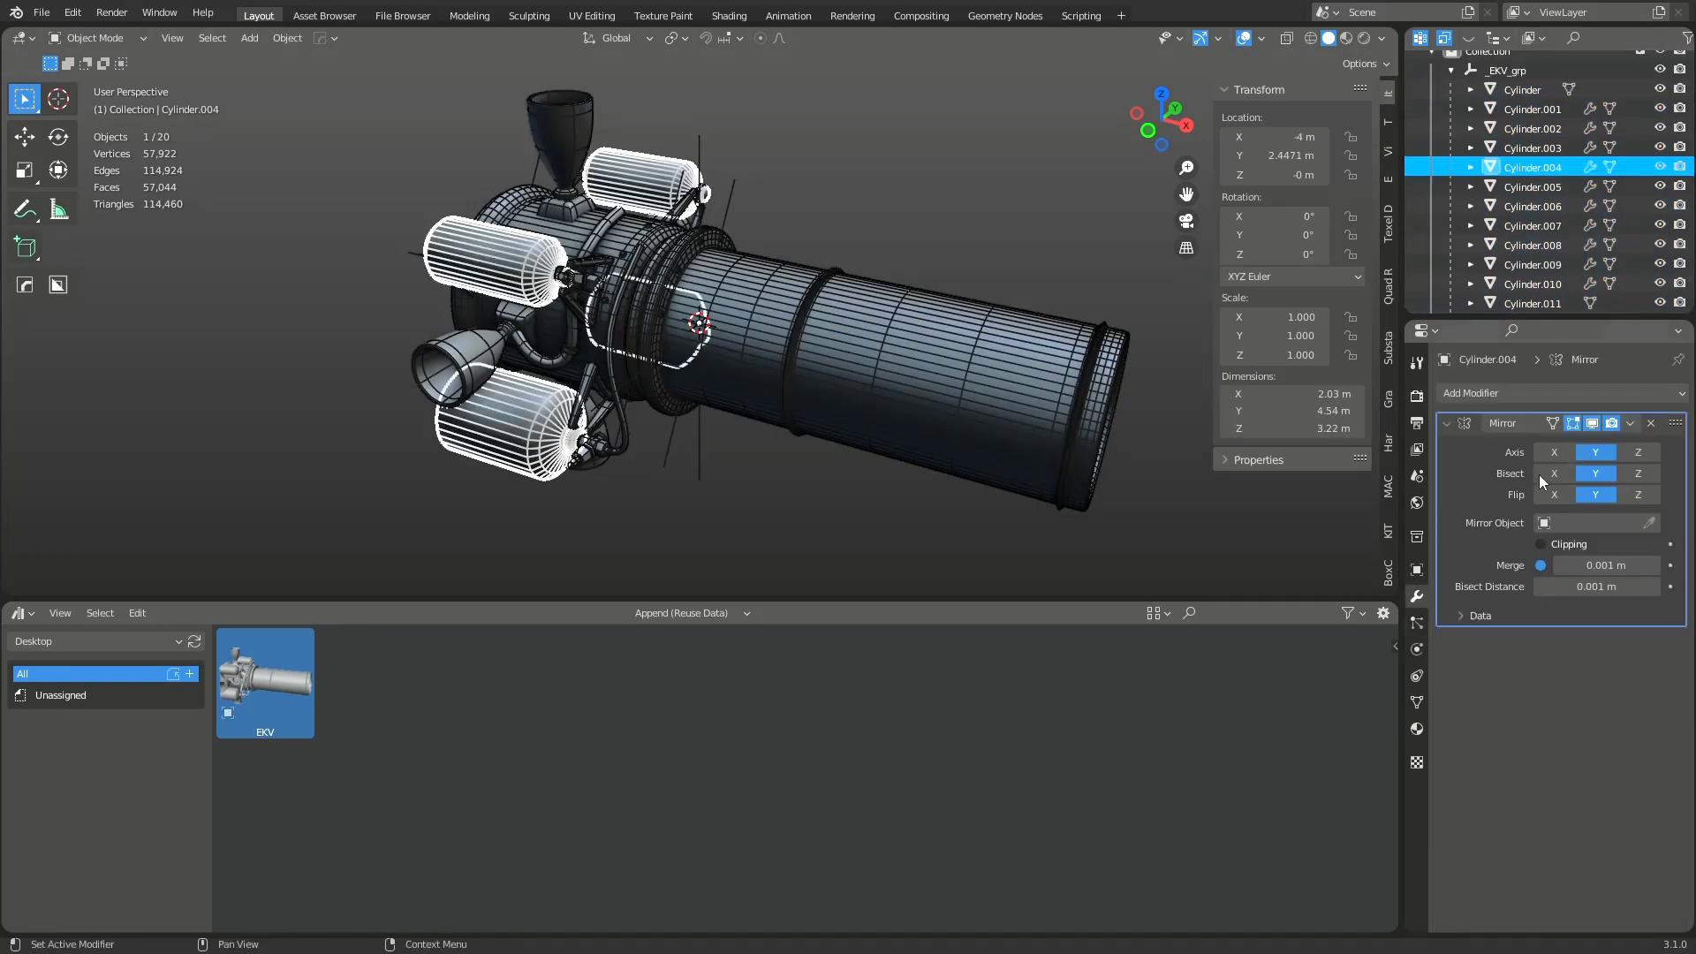
click(558, 115)
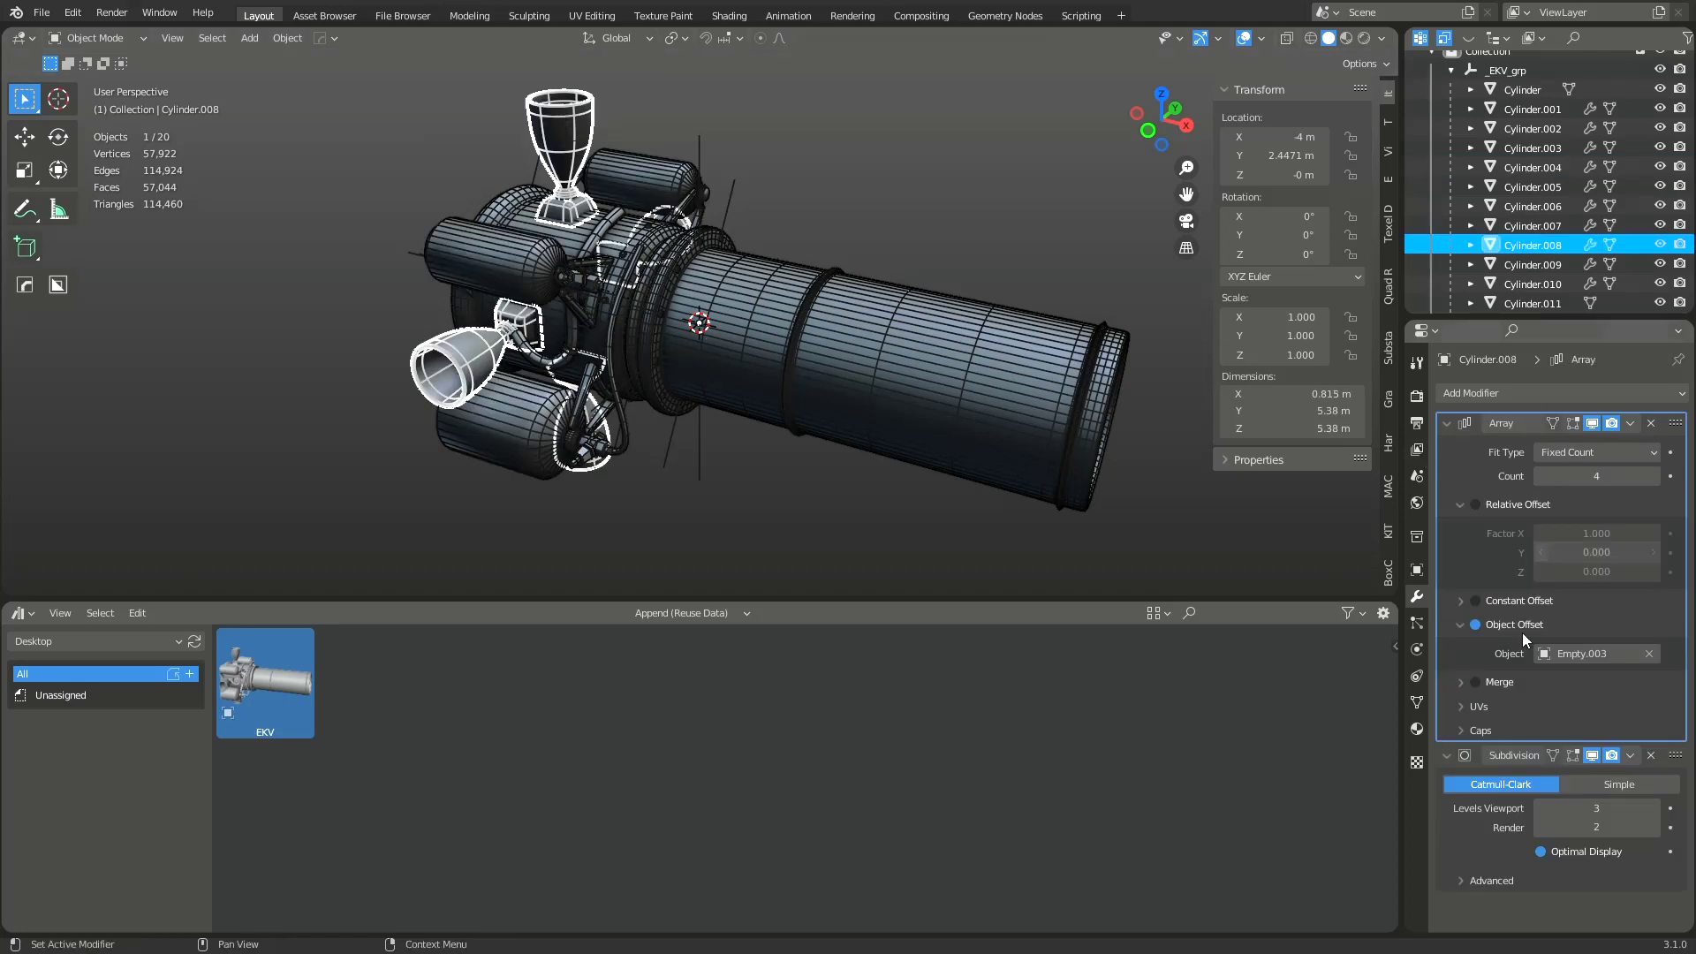
click(910, 187)
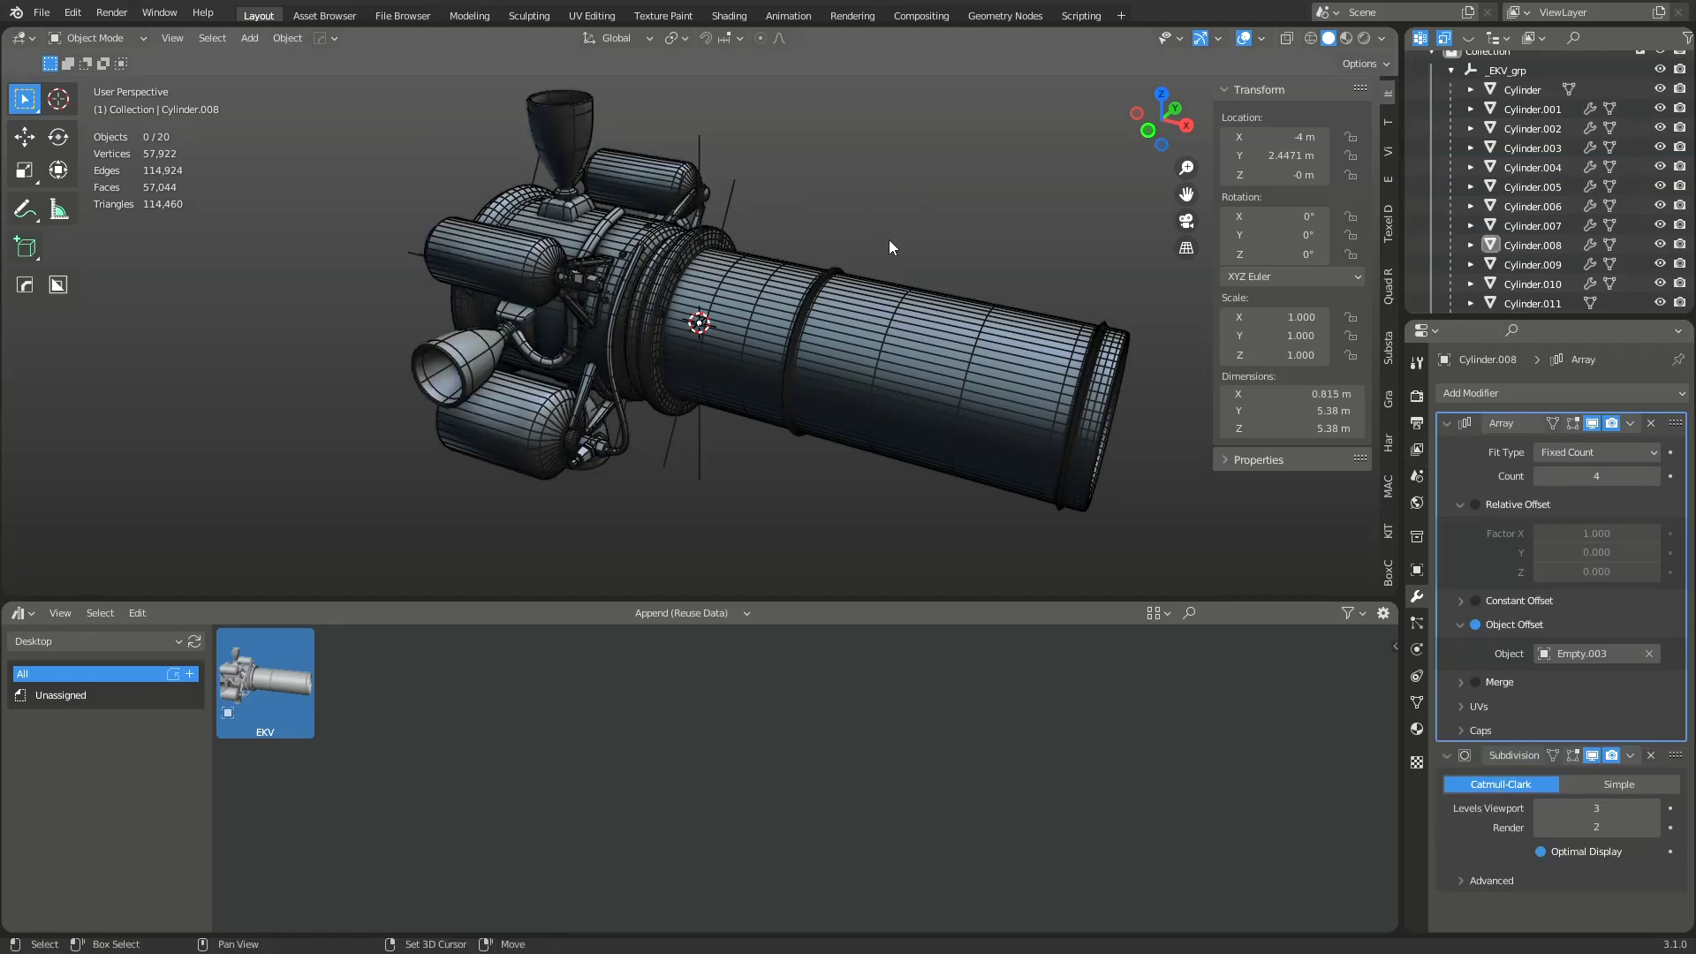
shift+middle_drag(888, 240, 920, 295)
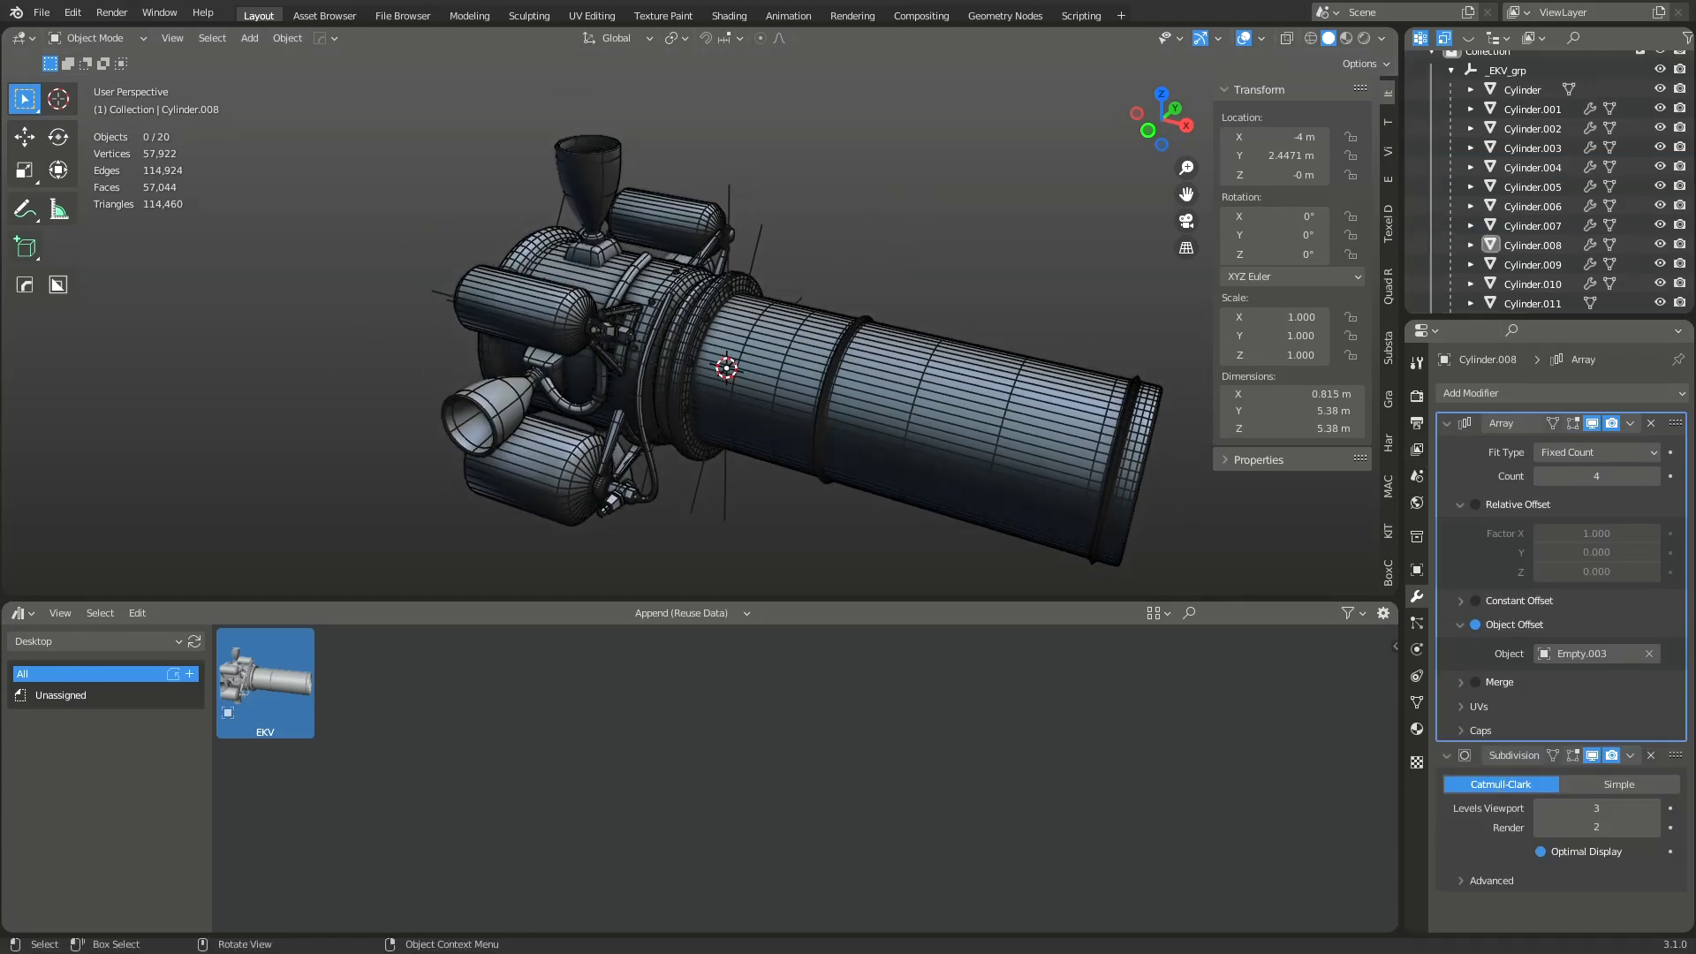
key(ctrl+comma)
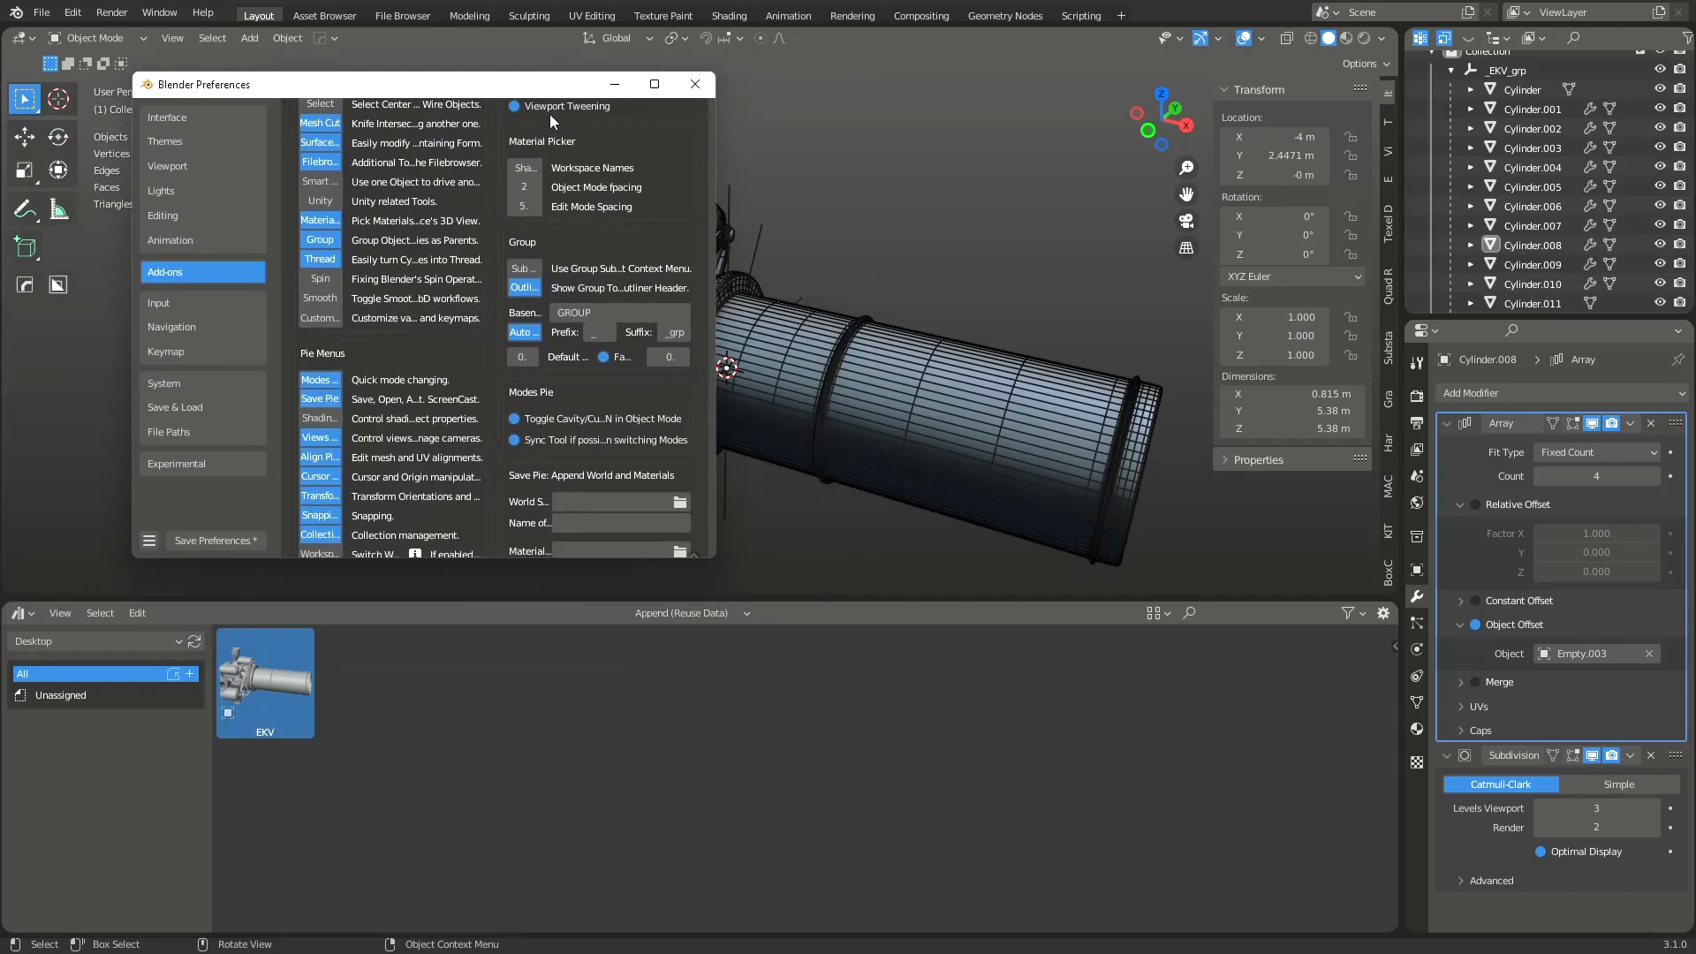
click(696, 83)
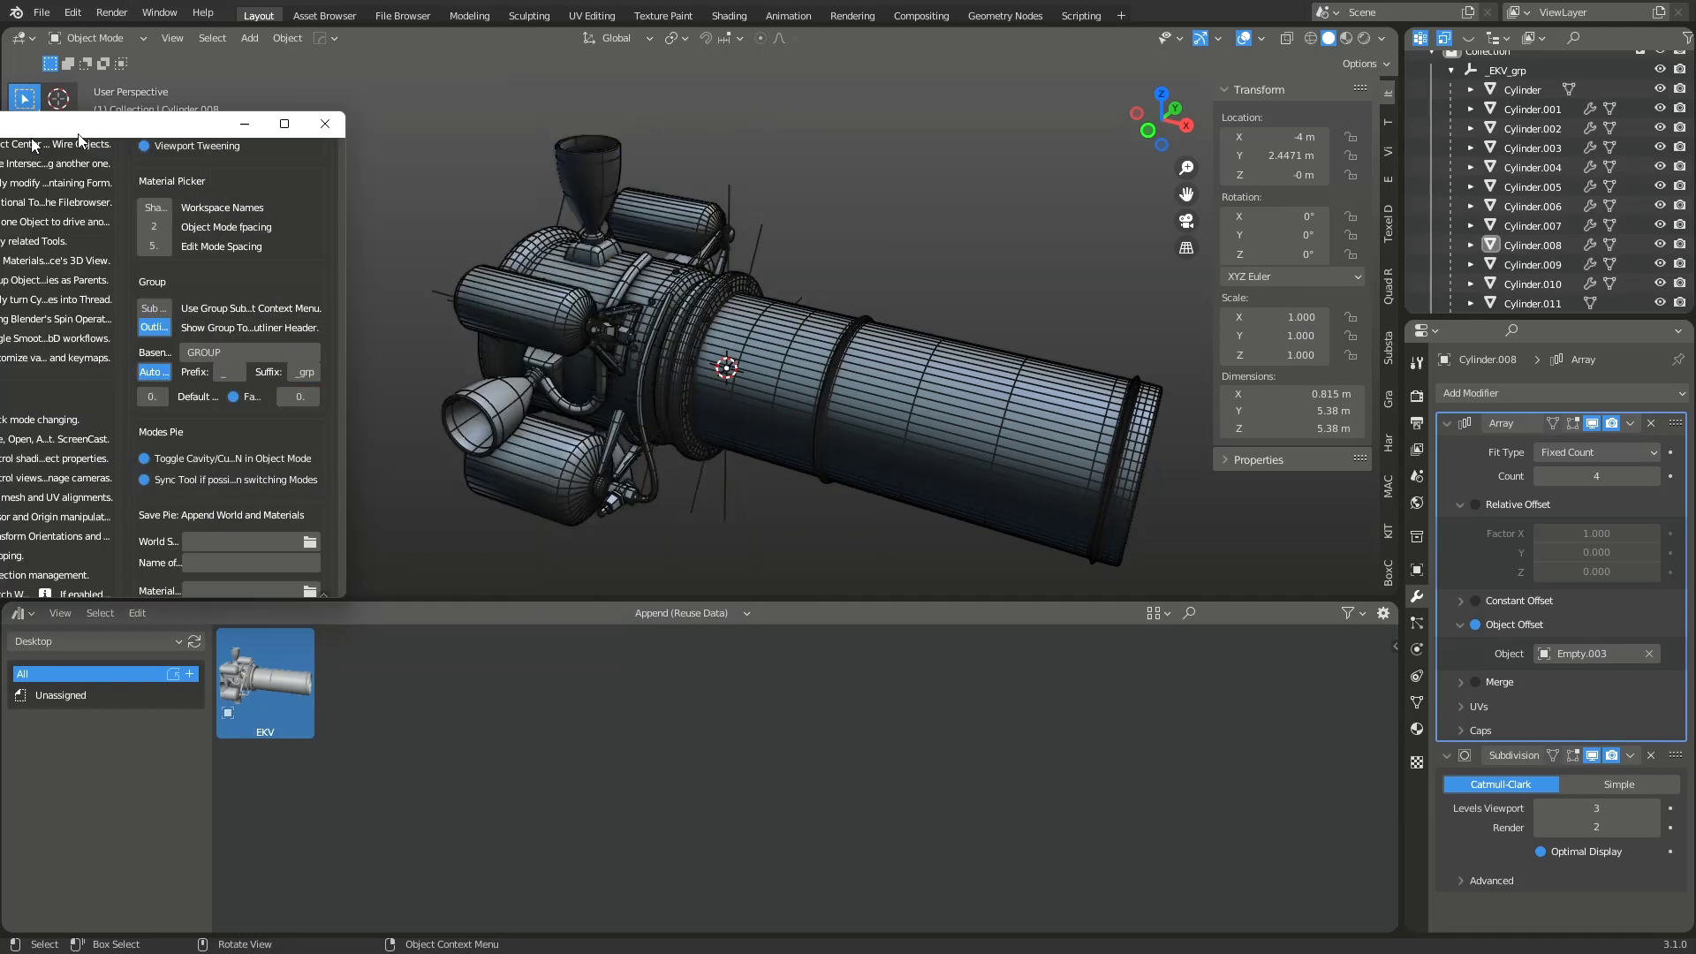
click(788, 390)
Step: Undo the selection changes and the collection assembly to clear the scene
click(889, 244)
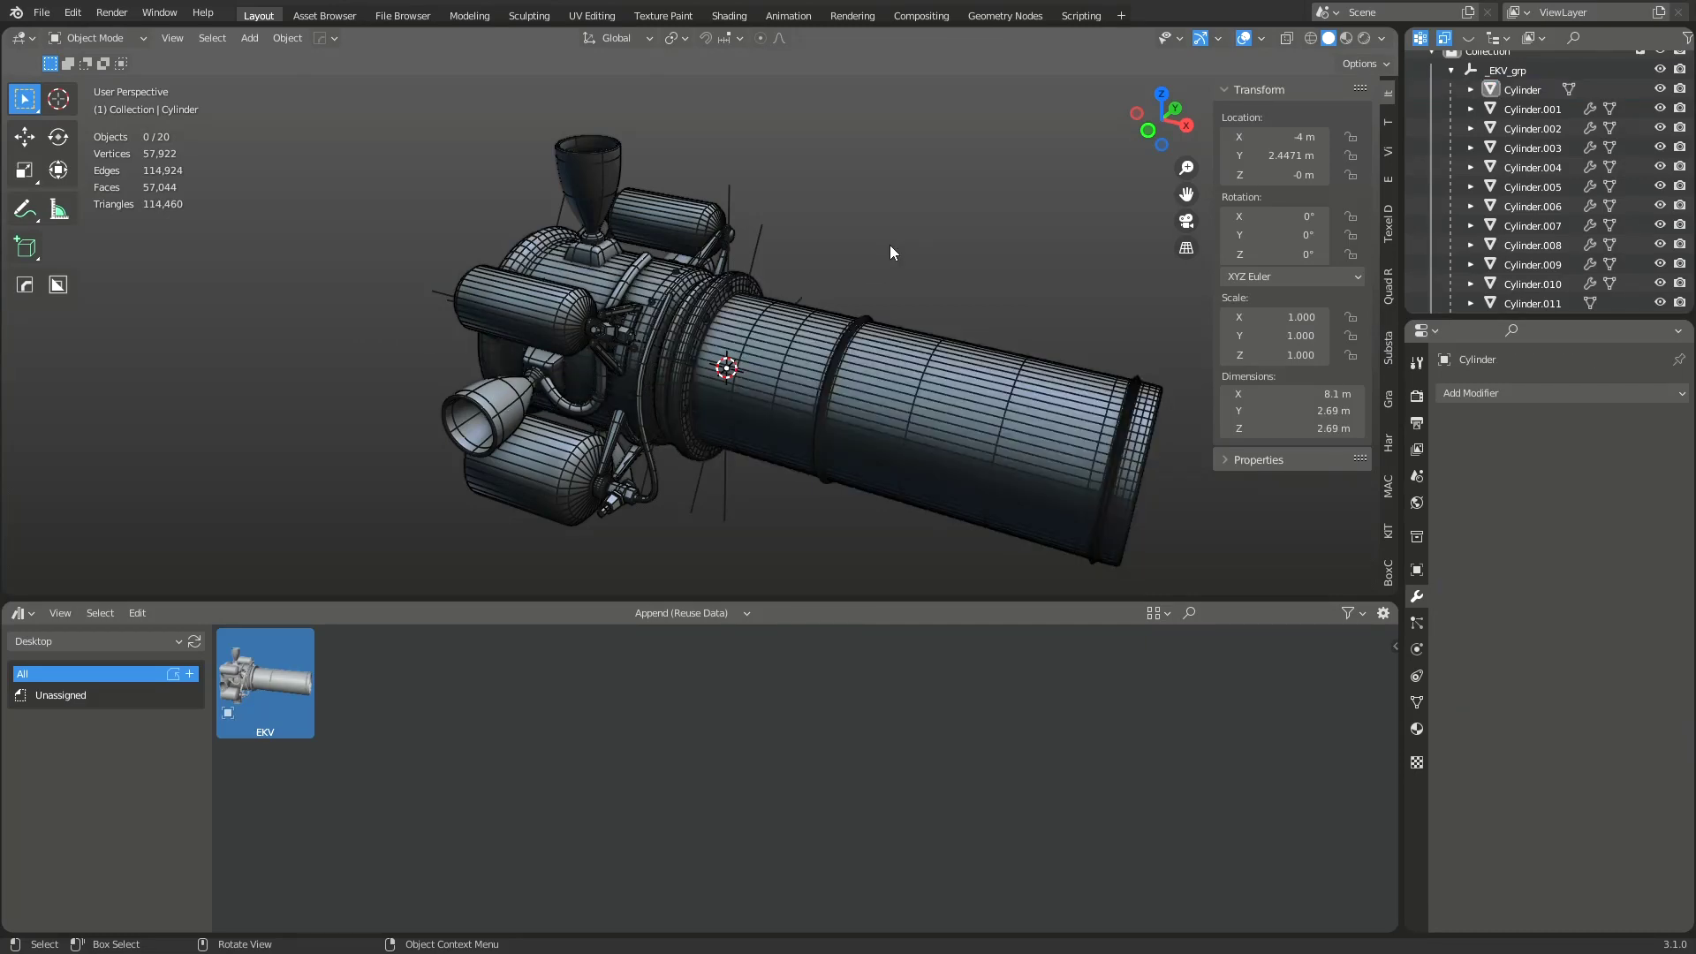
key(ctrl+z)
key(ctrl+z)
key(ctrl+z)
key(ctrl+z)
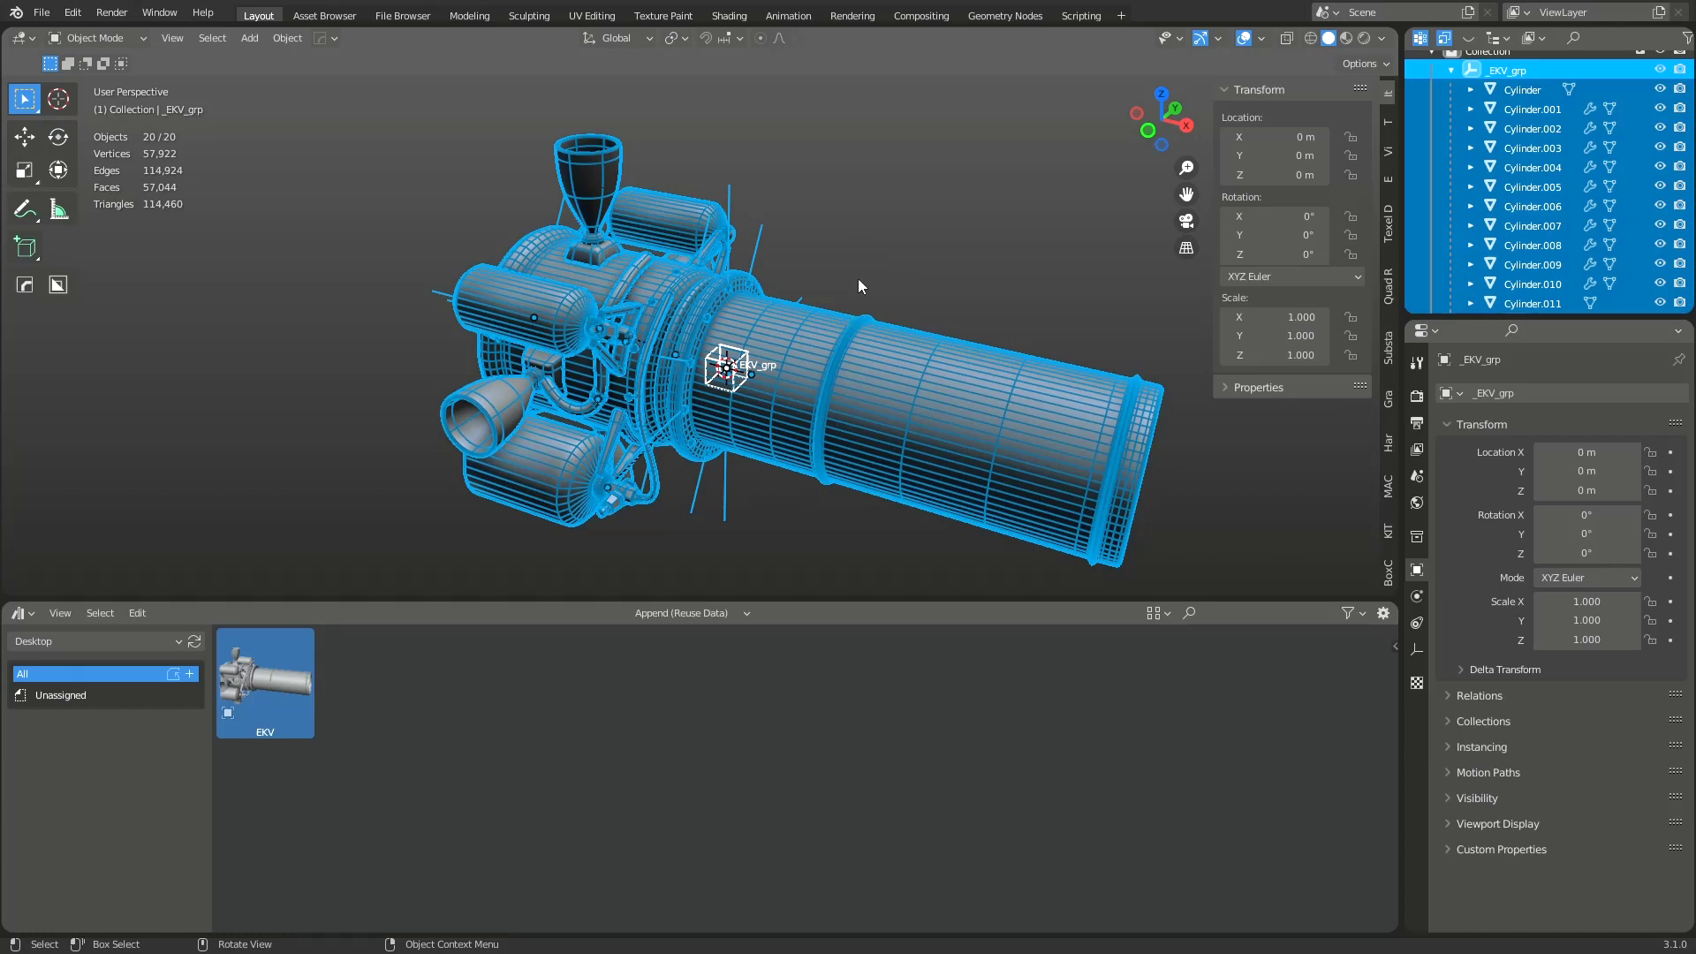
key(alt+a)
key(ctrl+z)
key(ctrl+z)
key(ctrl+z)
key(ctrl+z)
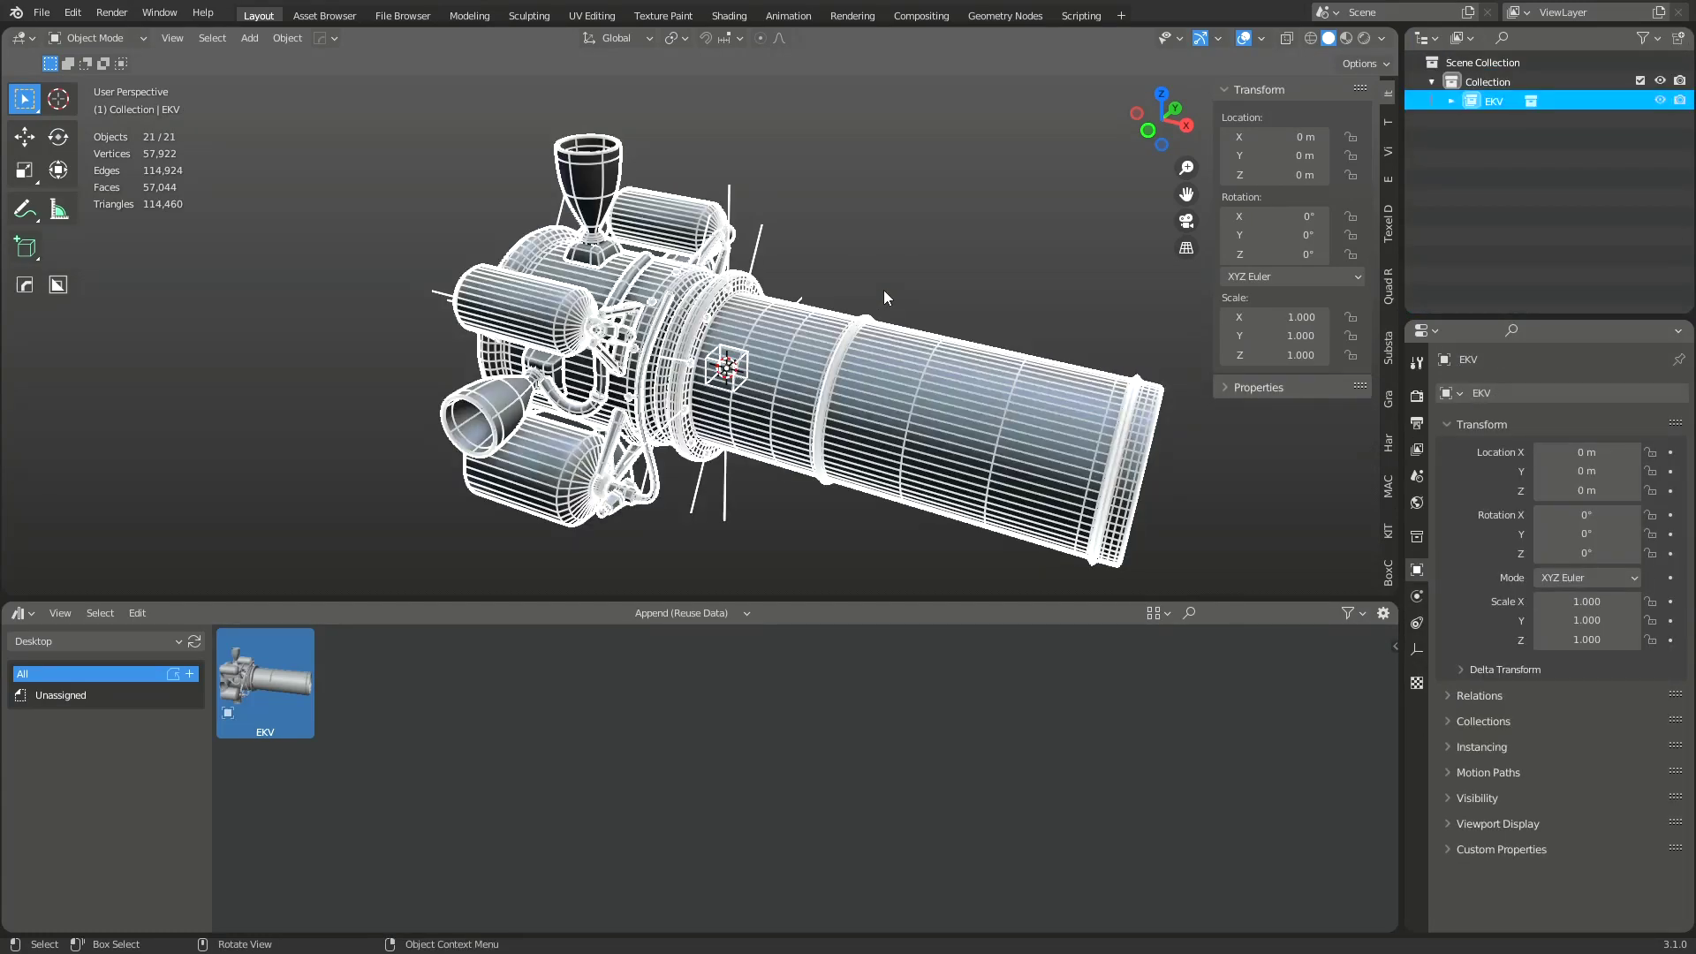
key(ctrl+z)
key(ctrl+z)
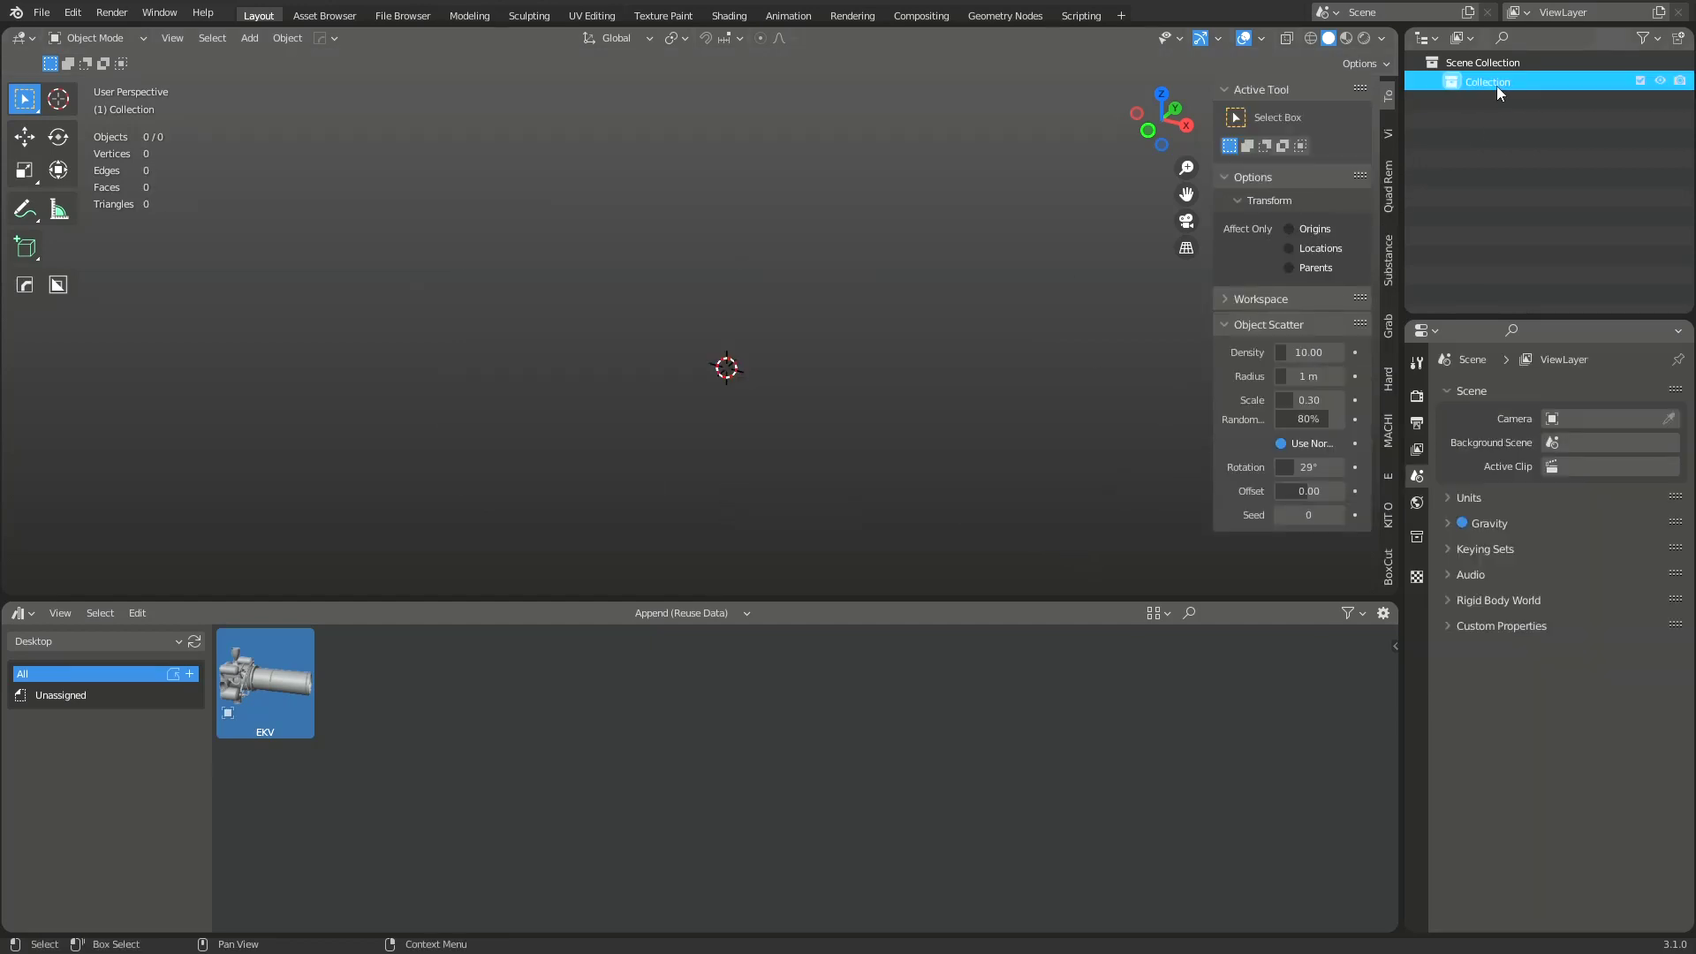
Step: Drop a fresh EKV asset into the viewport at -2.2892, -1.9245, 0 m
drag(289, 719, 492, 397)
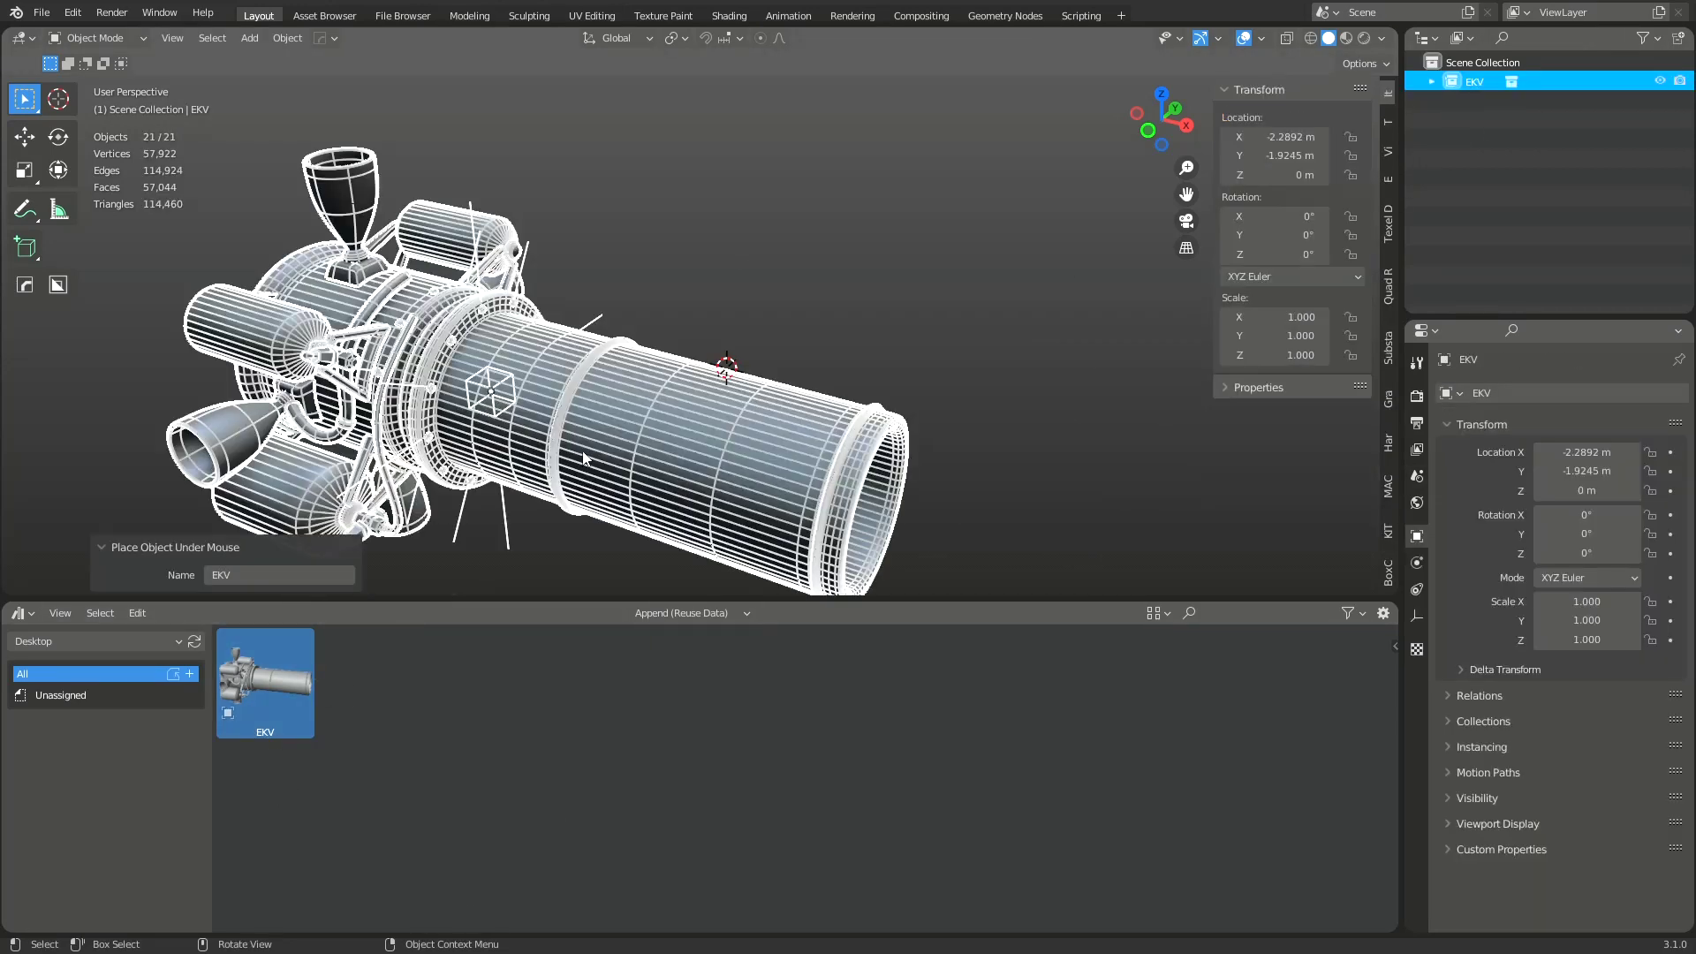
key(ctrl+Tab)
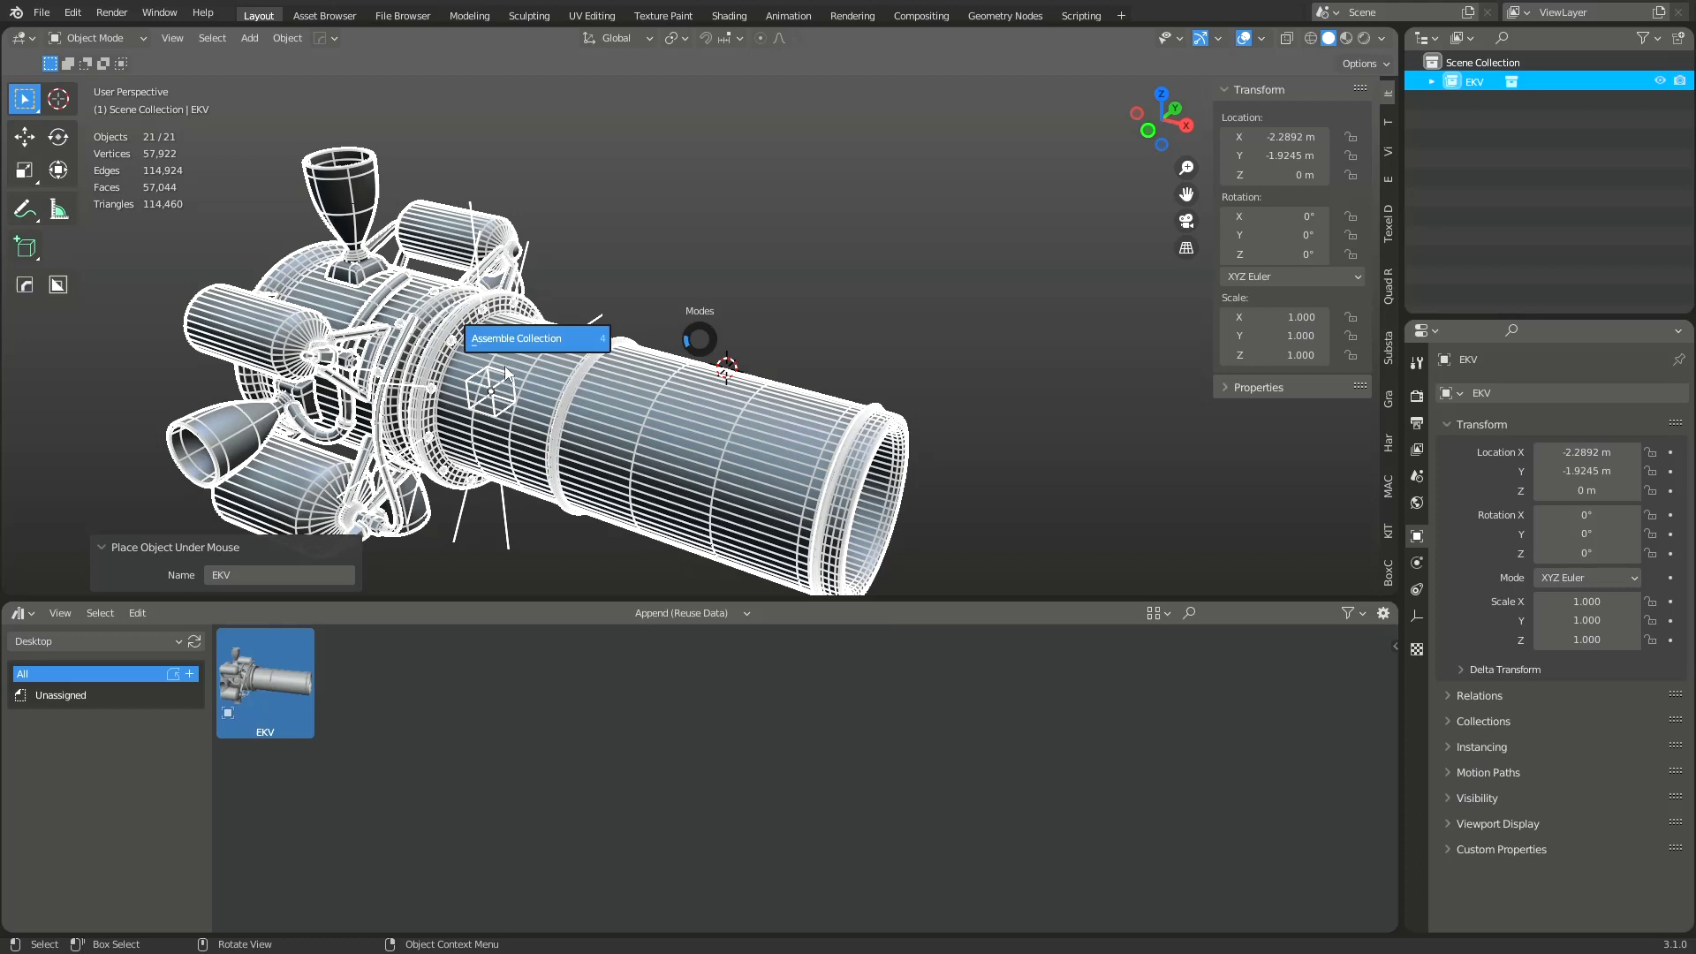
click(549, 351)
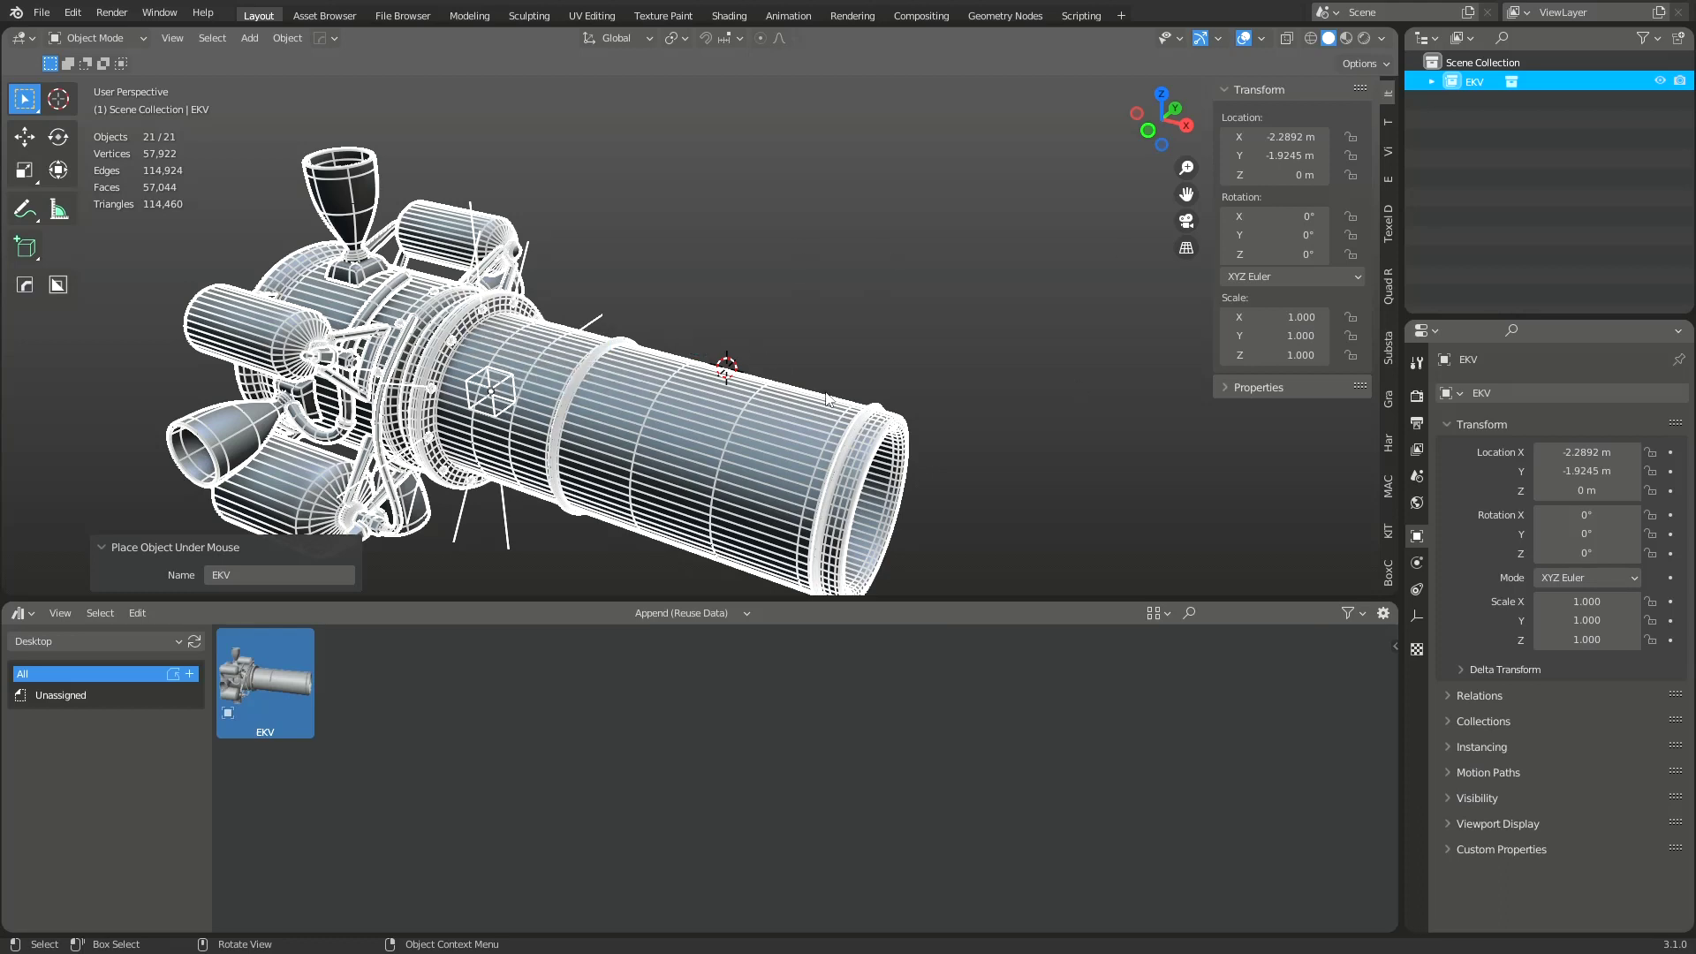
Step: Search 'assem' with F3 and inspect the Assemble Collection command's context menu
key(F3)
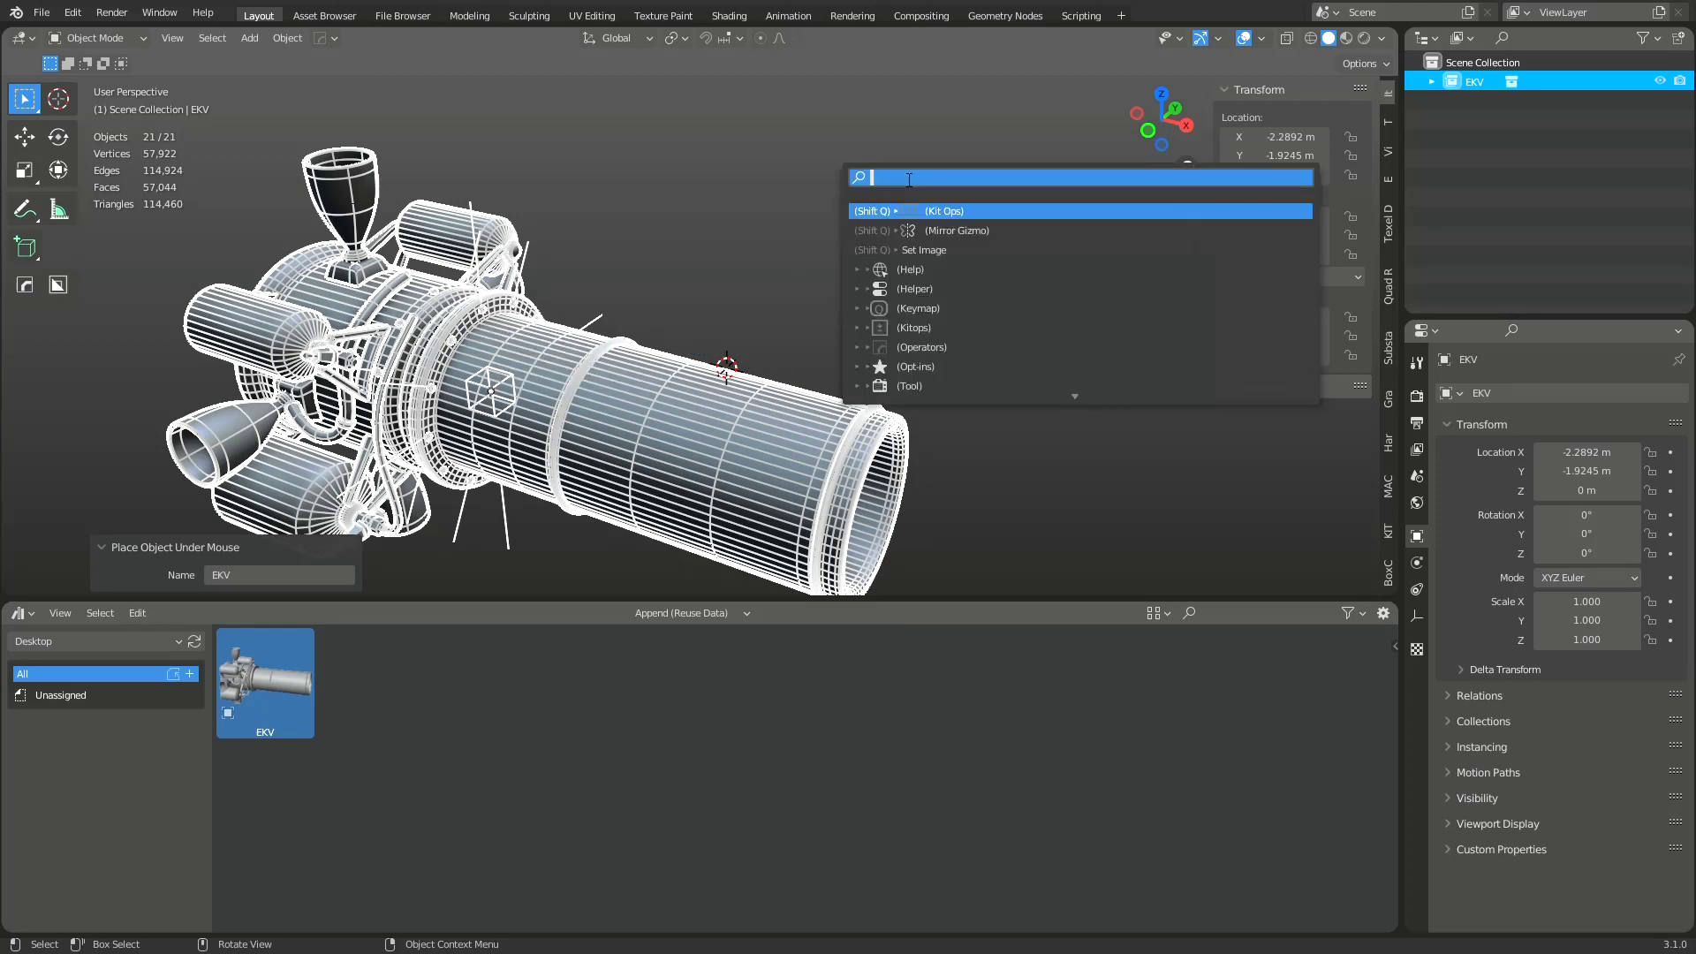
text(assem)
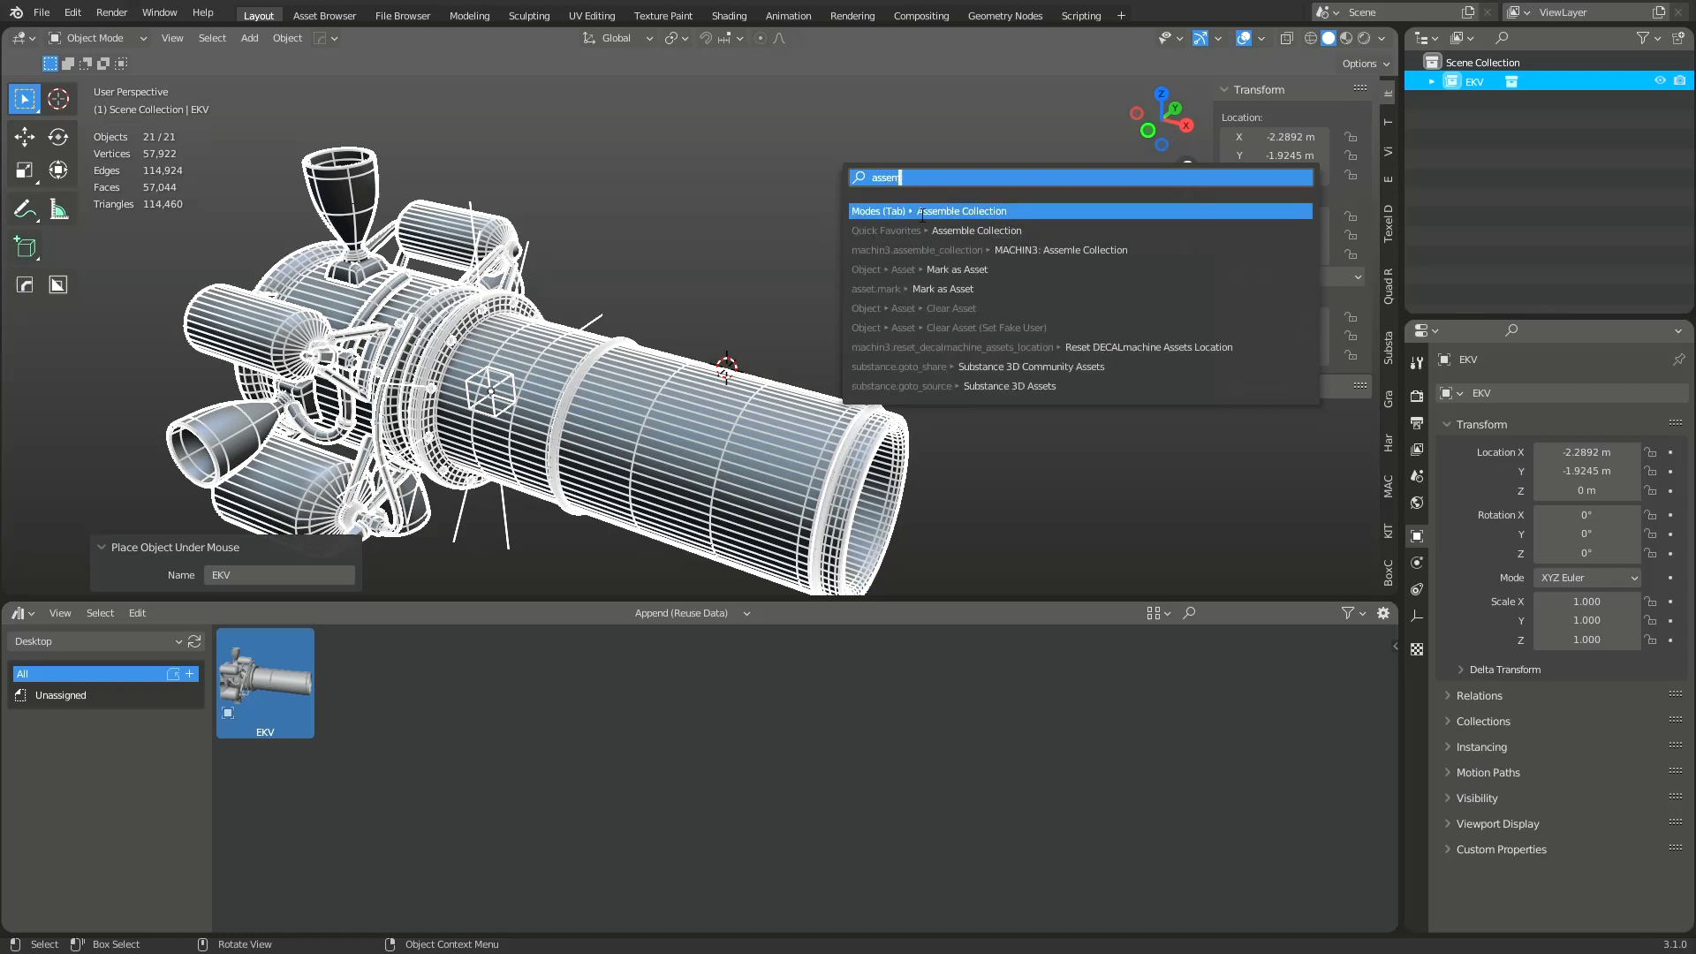
right_click(957, 211)
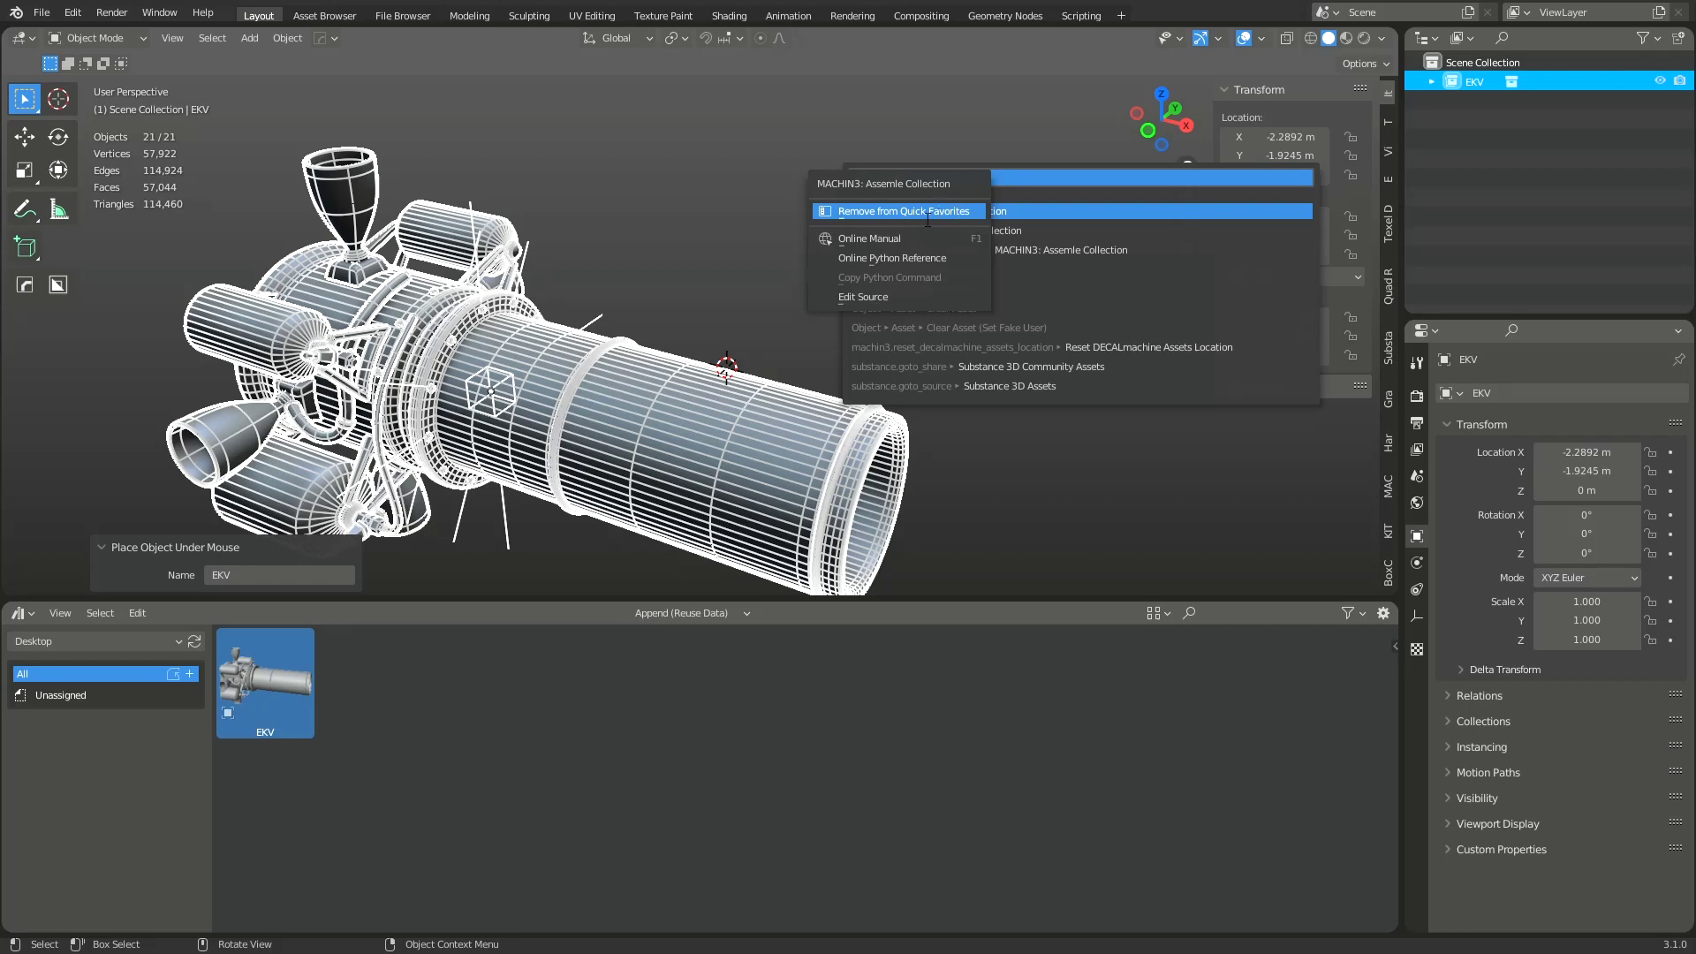
key(Escape)
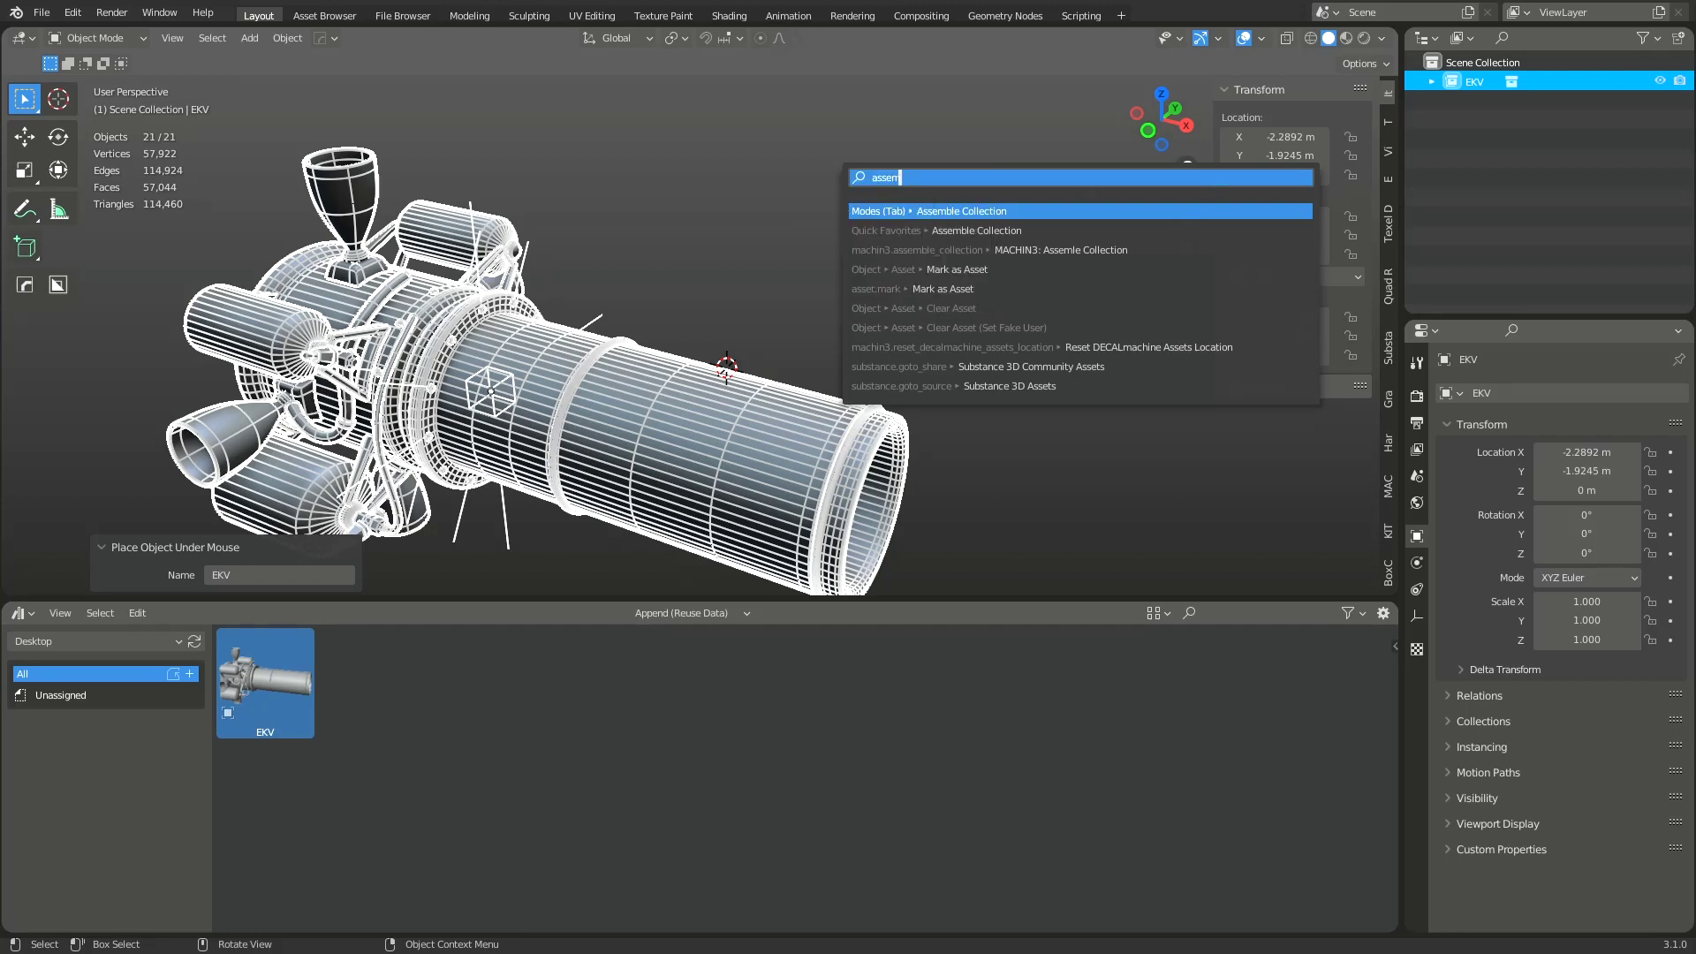
Step: Untick the Modes pie in the MACHIN3tools add-on preferences
key(alt+Tab)
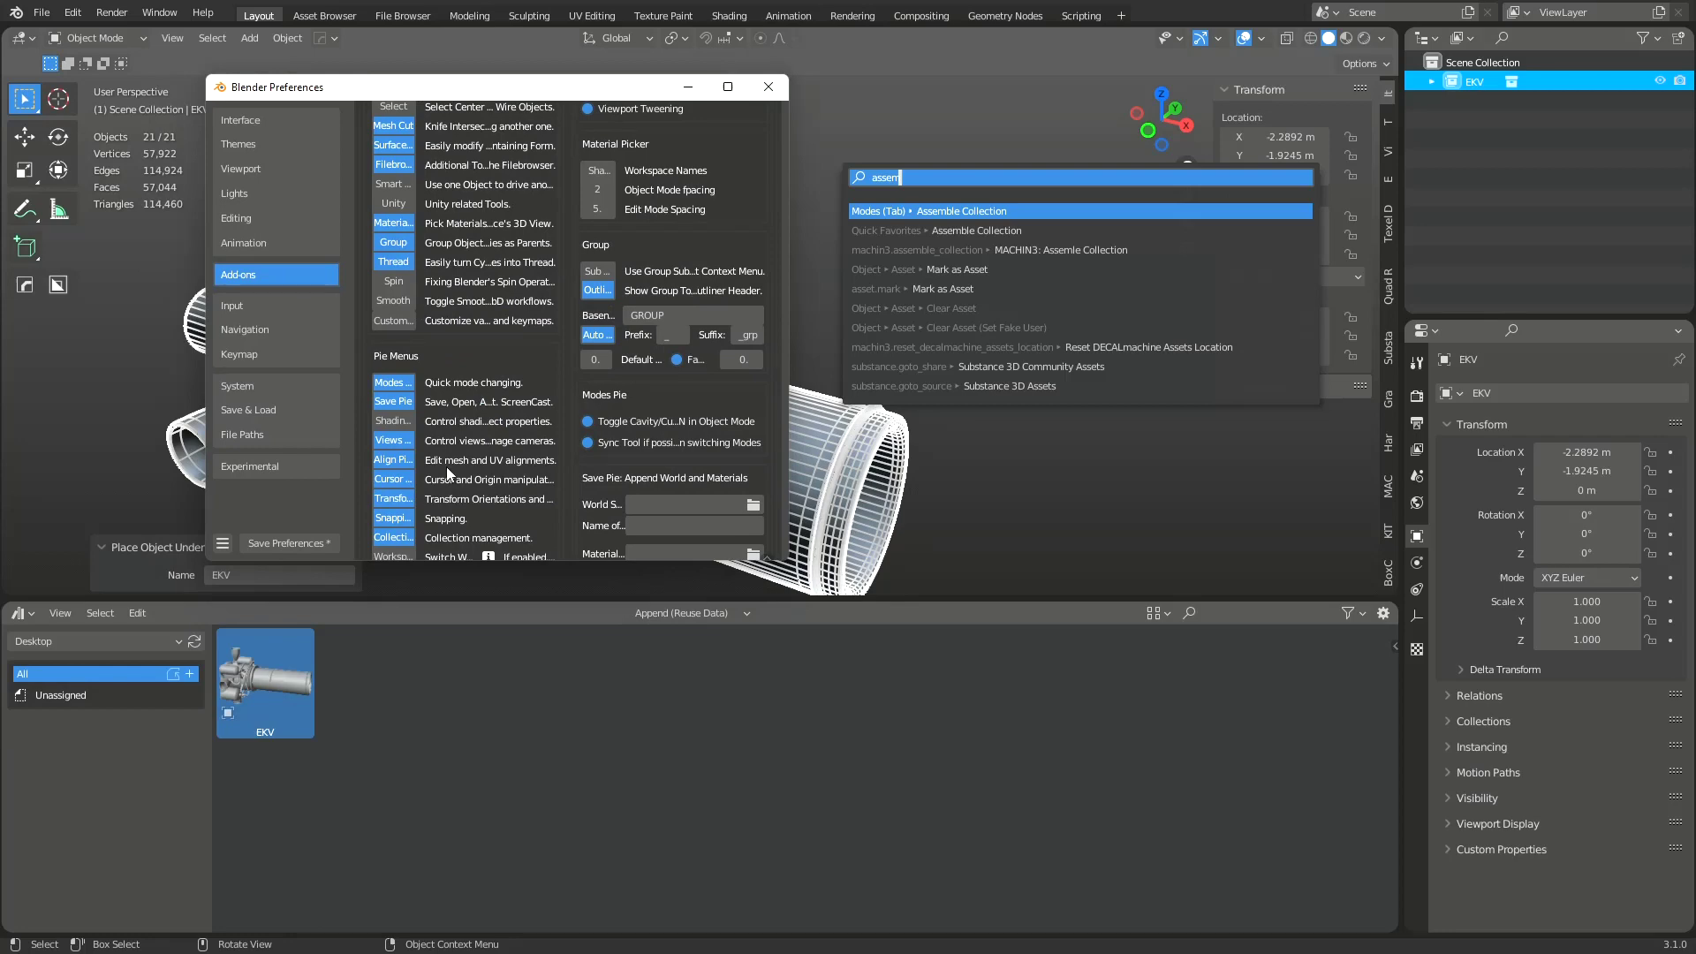
click(395, 384)
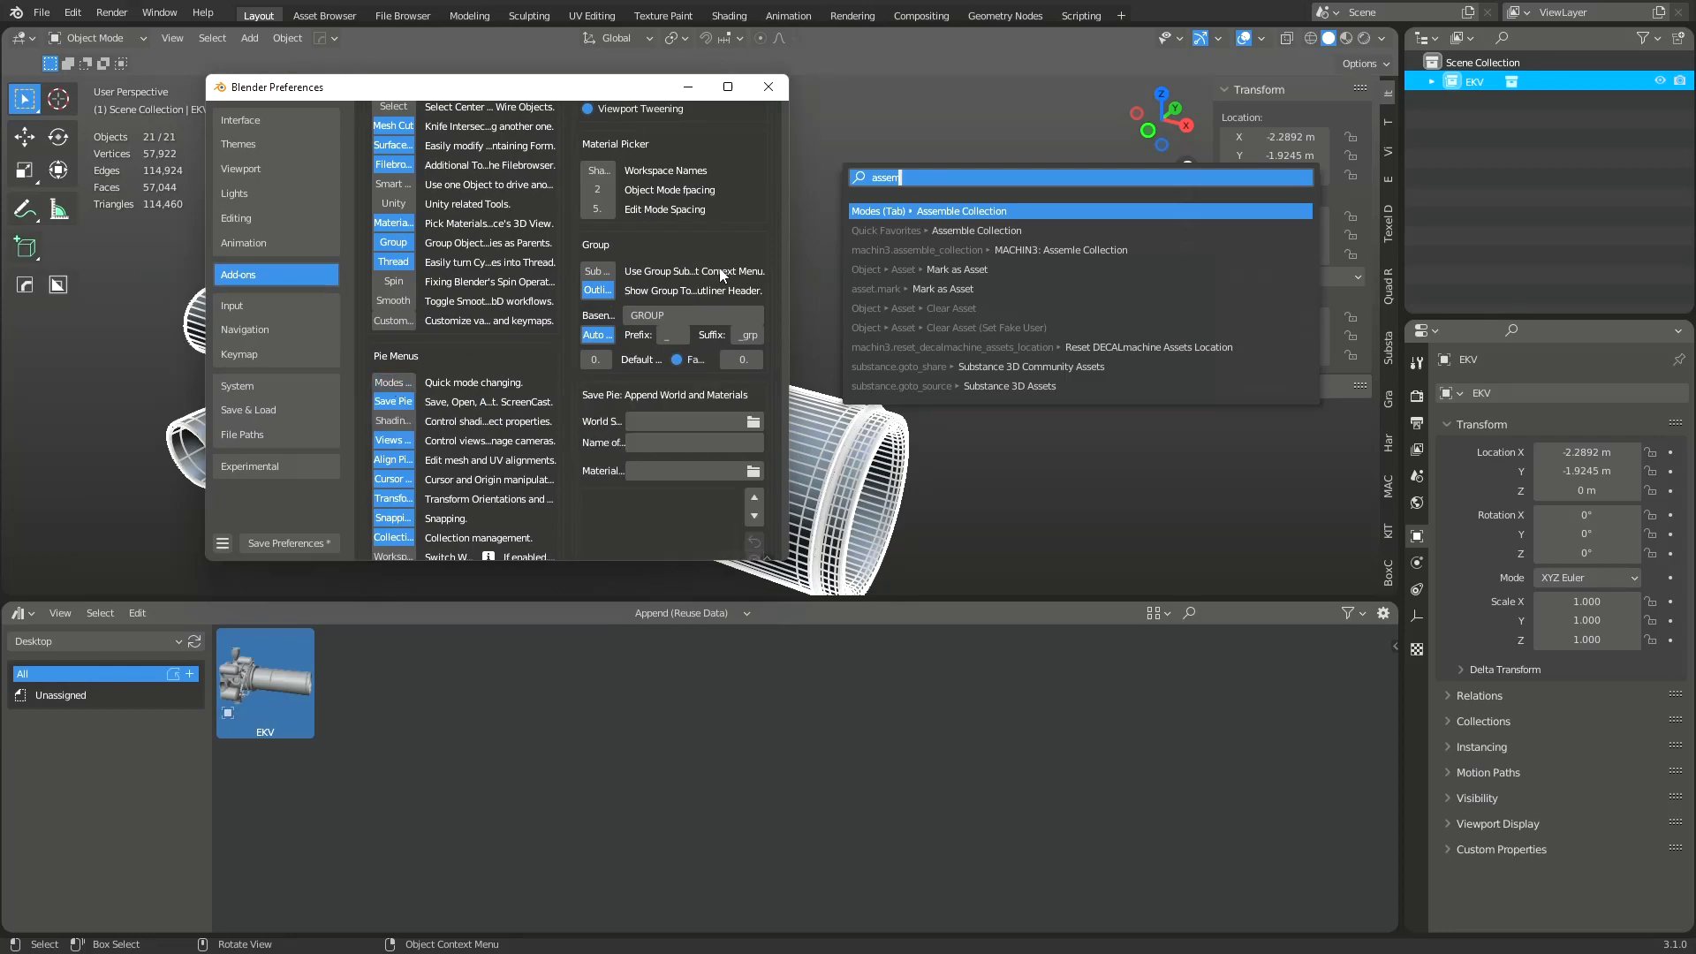
key(alt+Tab)
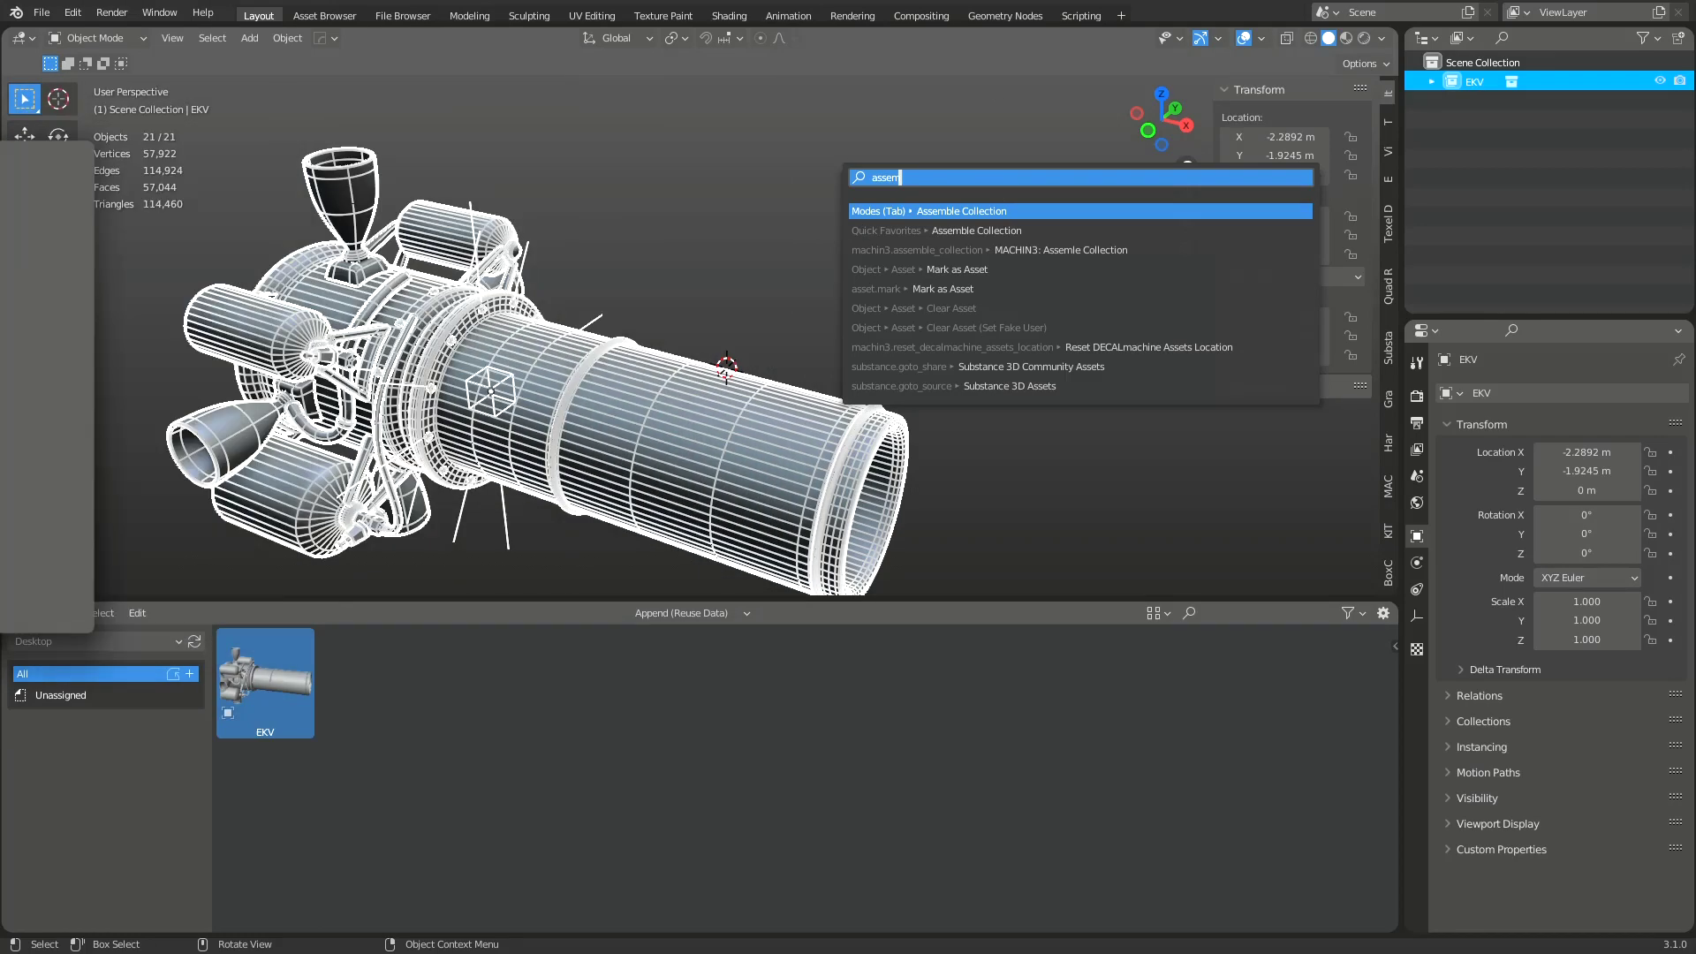
key(Escape)
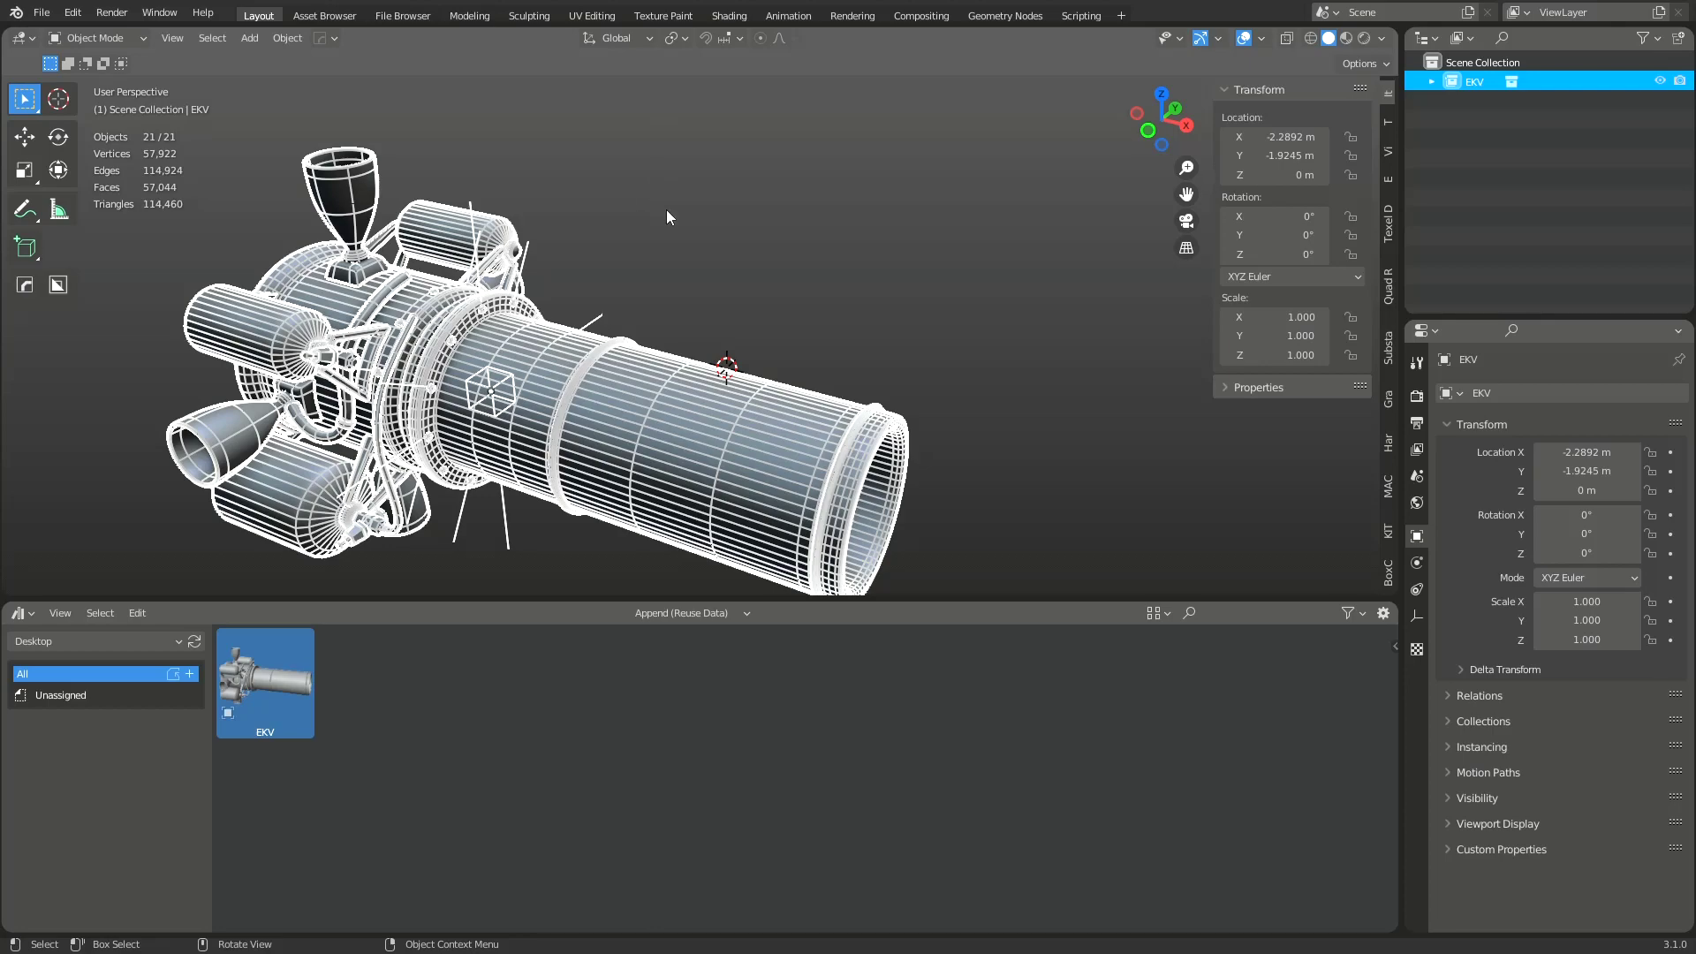
Step: Select every part of the EKV model and move it across the scene
middle_drag(667, 210, 689, 394)
click(746, 209)
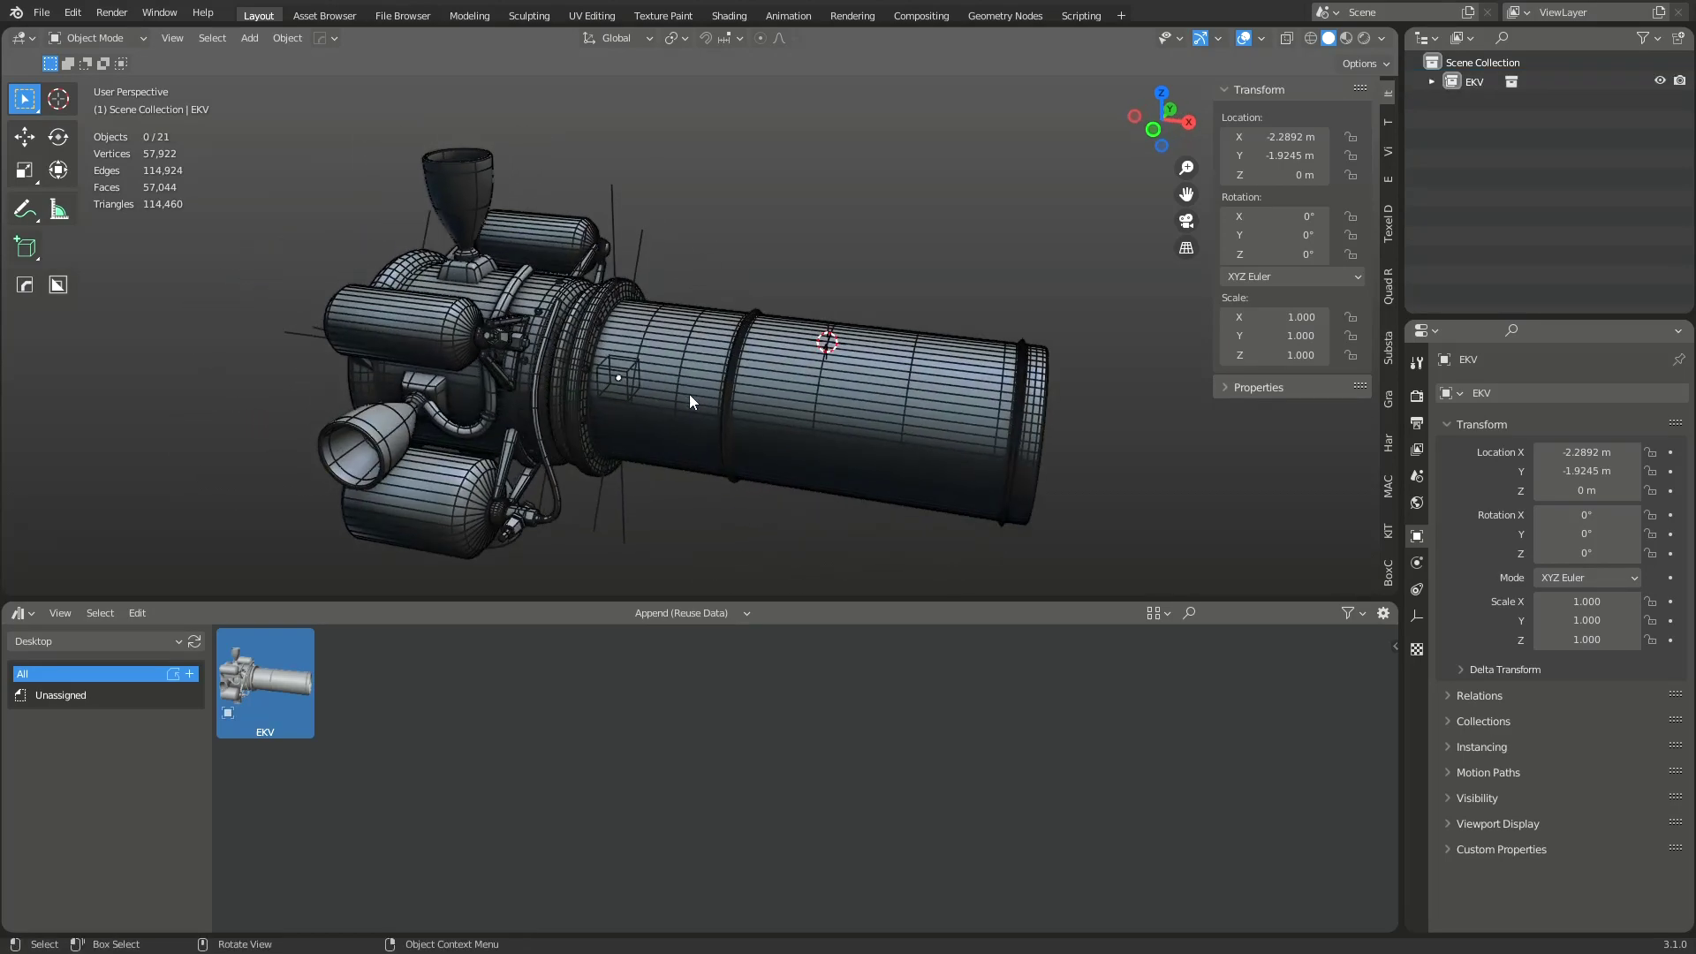
key(a)
shift+middle_drag(784, 368, 770, 383)
key(shift+space)
key(g)
drag(770, 384, 741, 316)
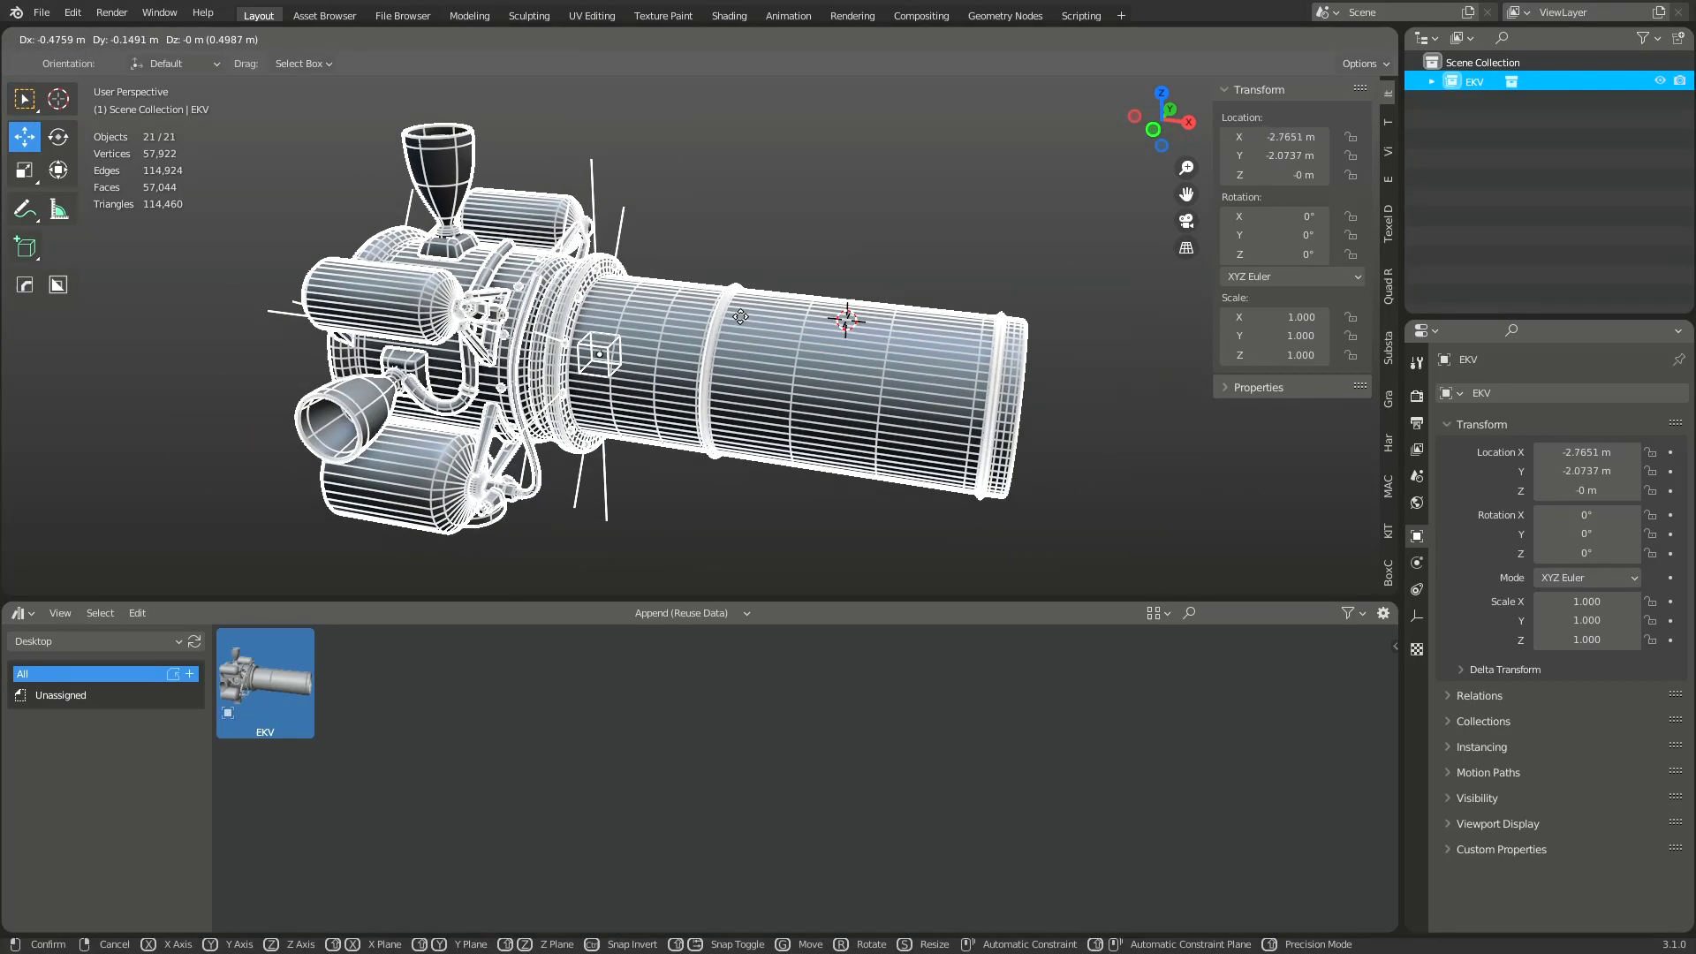
click(742, 306)
Step: Run Assemble Collection from Quick Favorites, then inspect the object's MACHIN3tools actions
middle_drag(804, 300, 804, 277)
key(q)
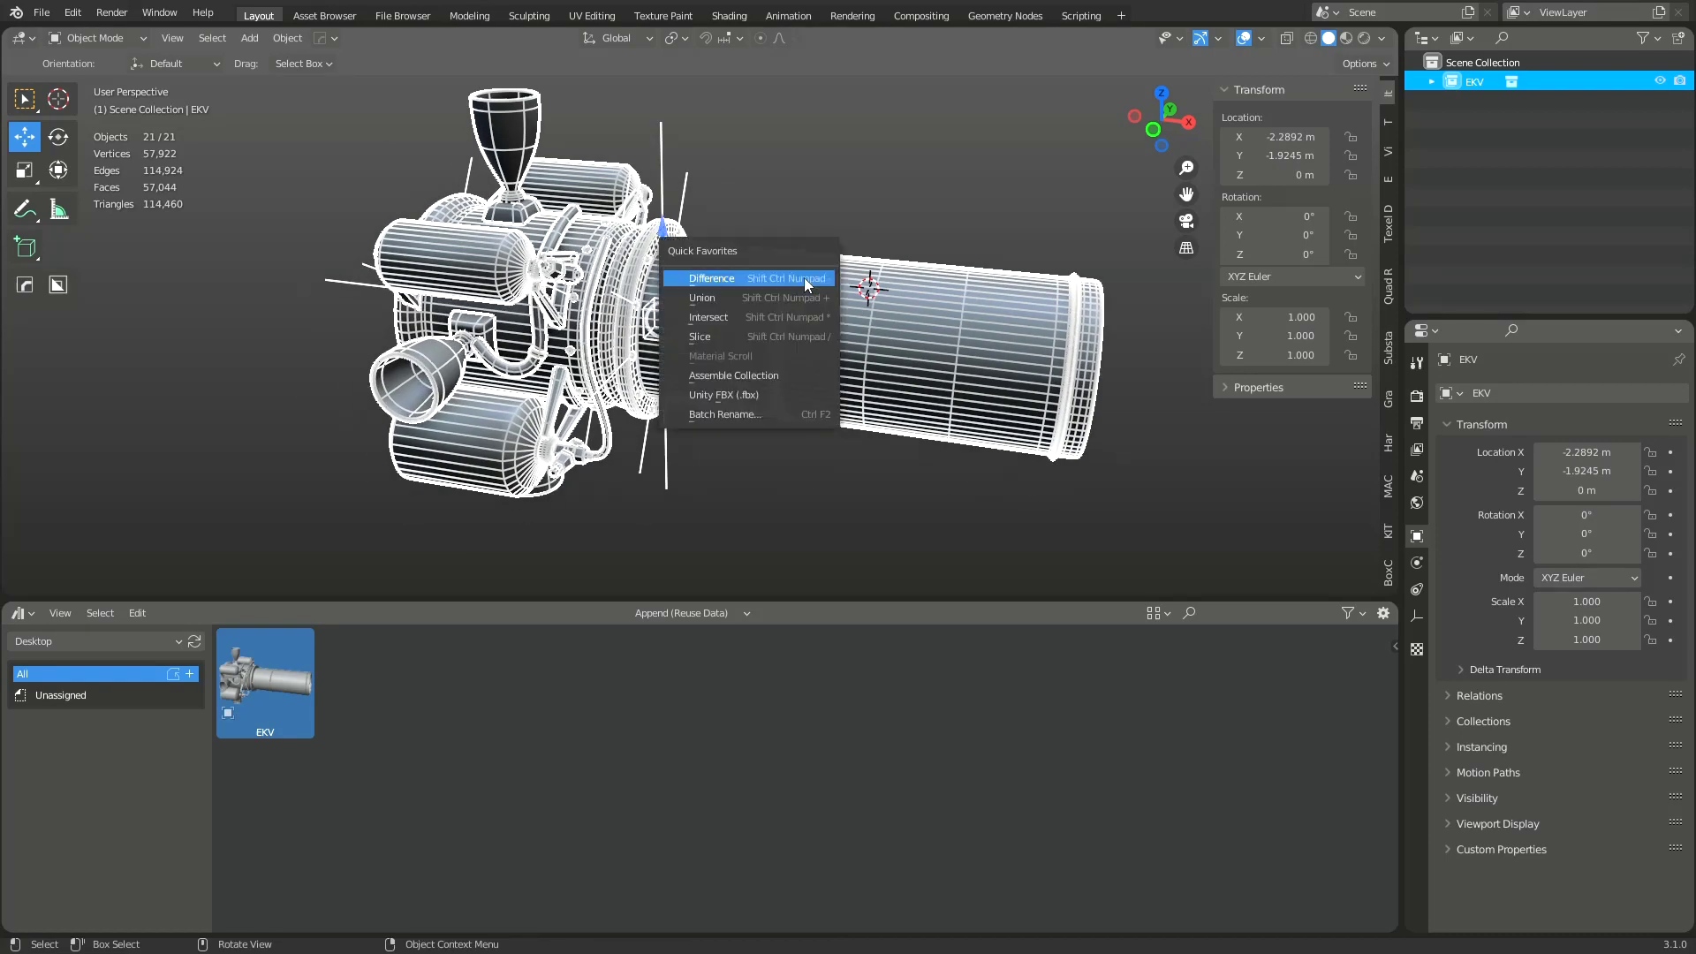
click(777, 376)
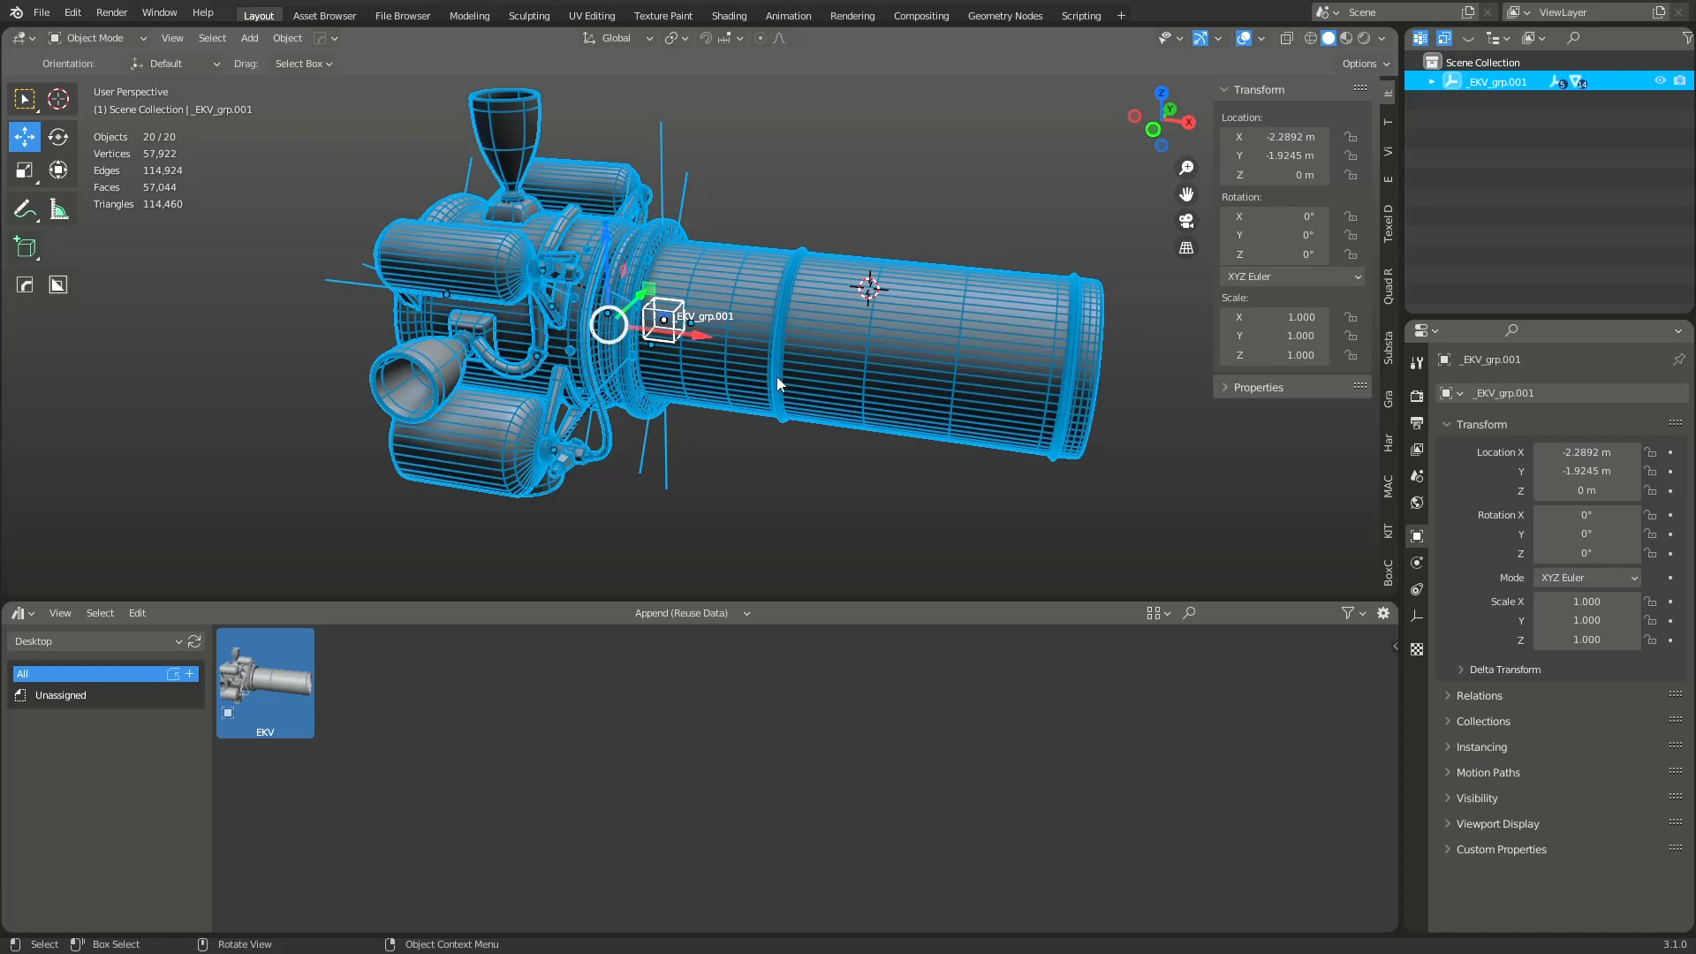
click(785, 481)
click(787, 341)
right_click(787, 341)
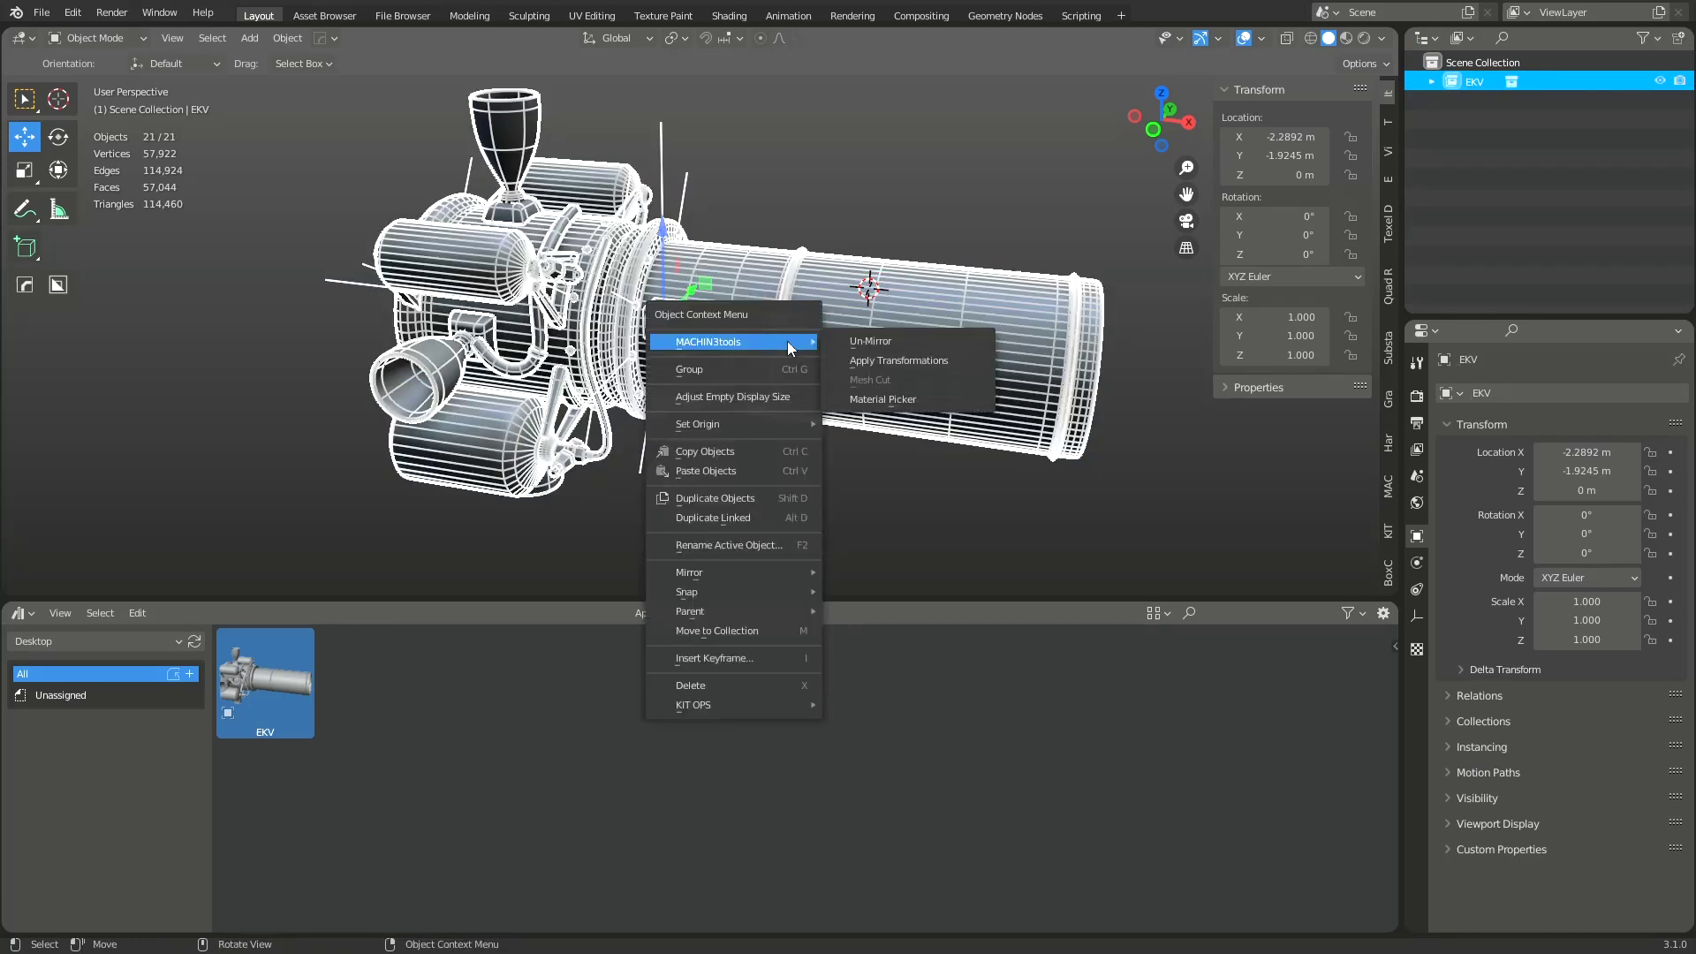
key(alt+a)
Step: Select all parts again and assemble them into the 20-object _EKV_grp.001 group
middle_drag(873, 256, 698, 352)
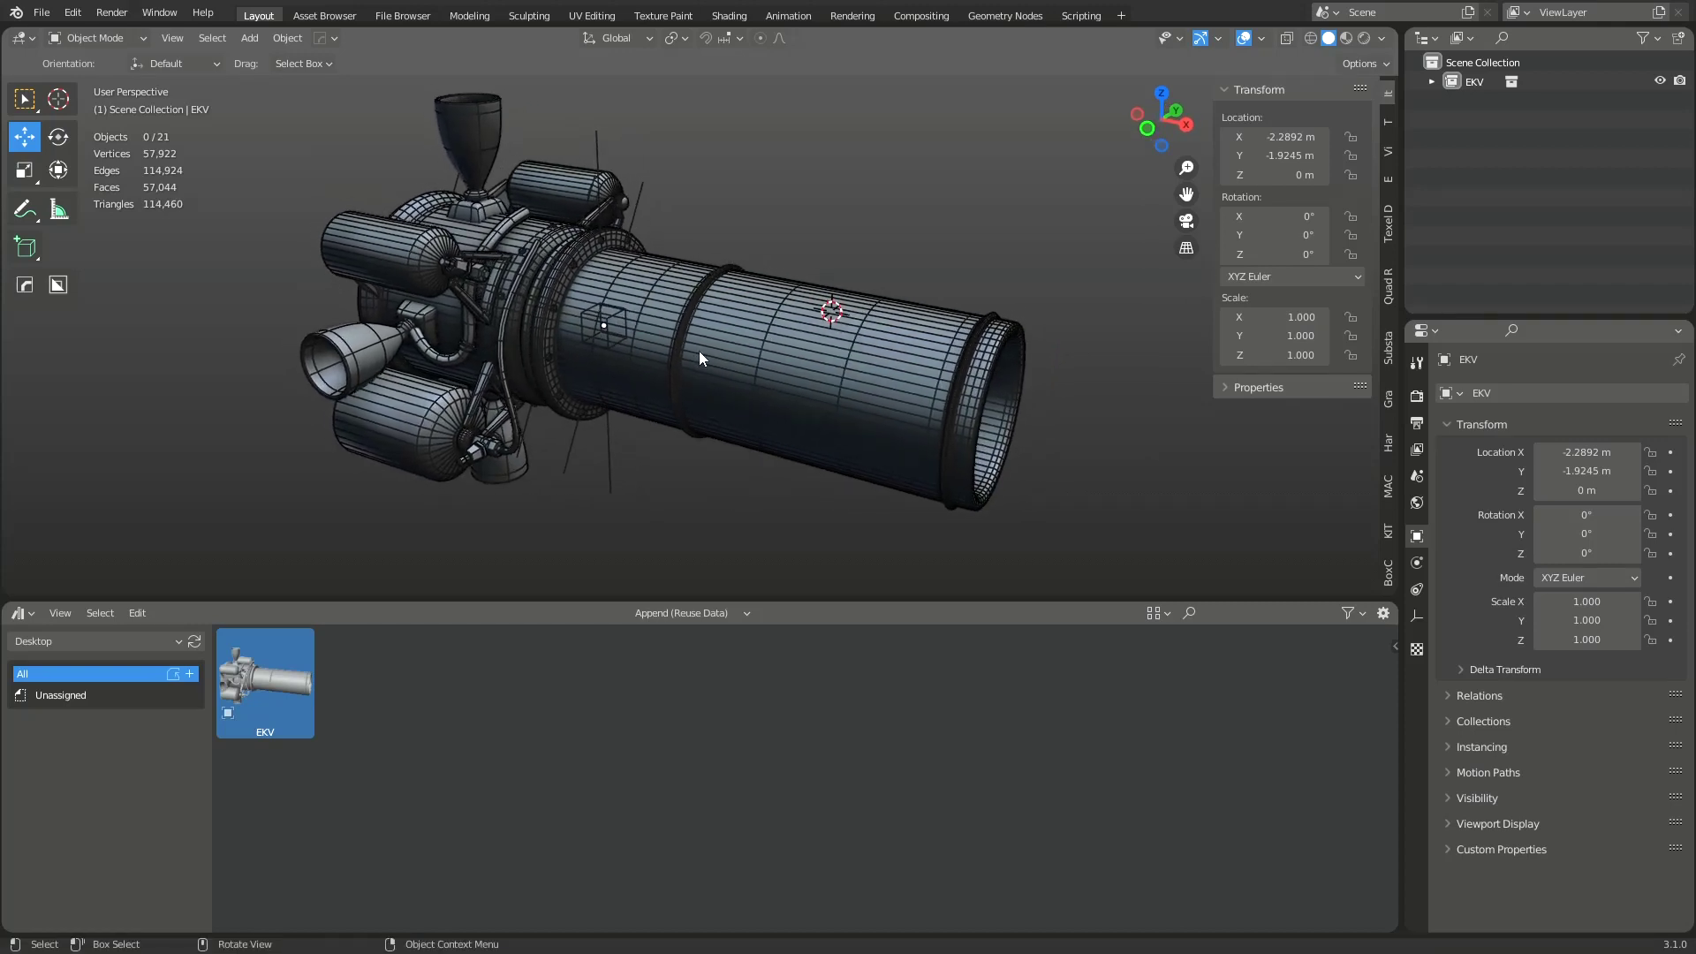
key(a)
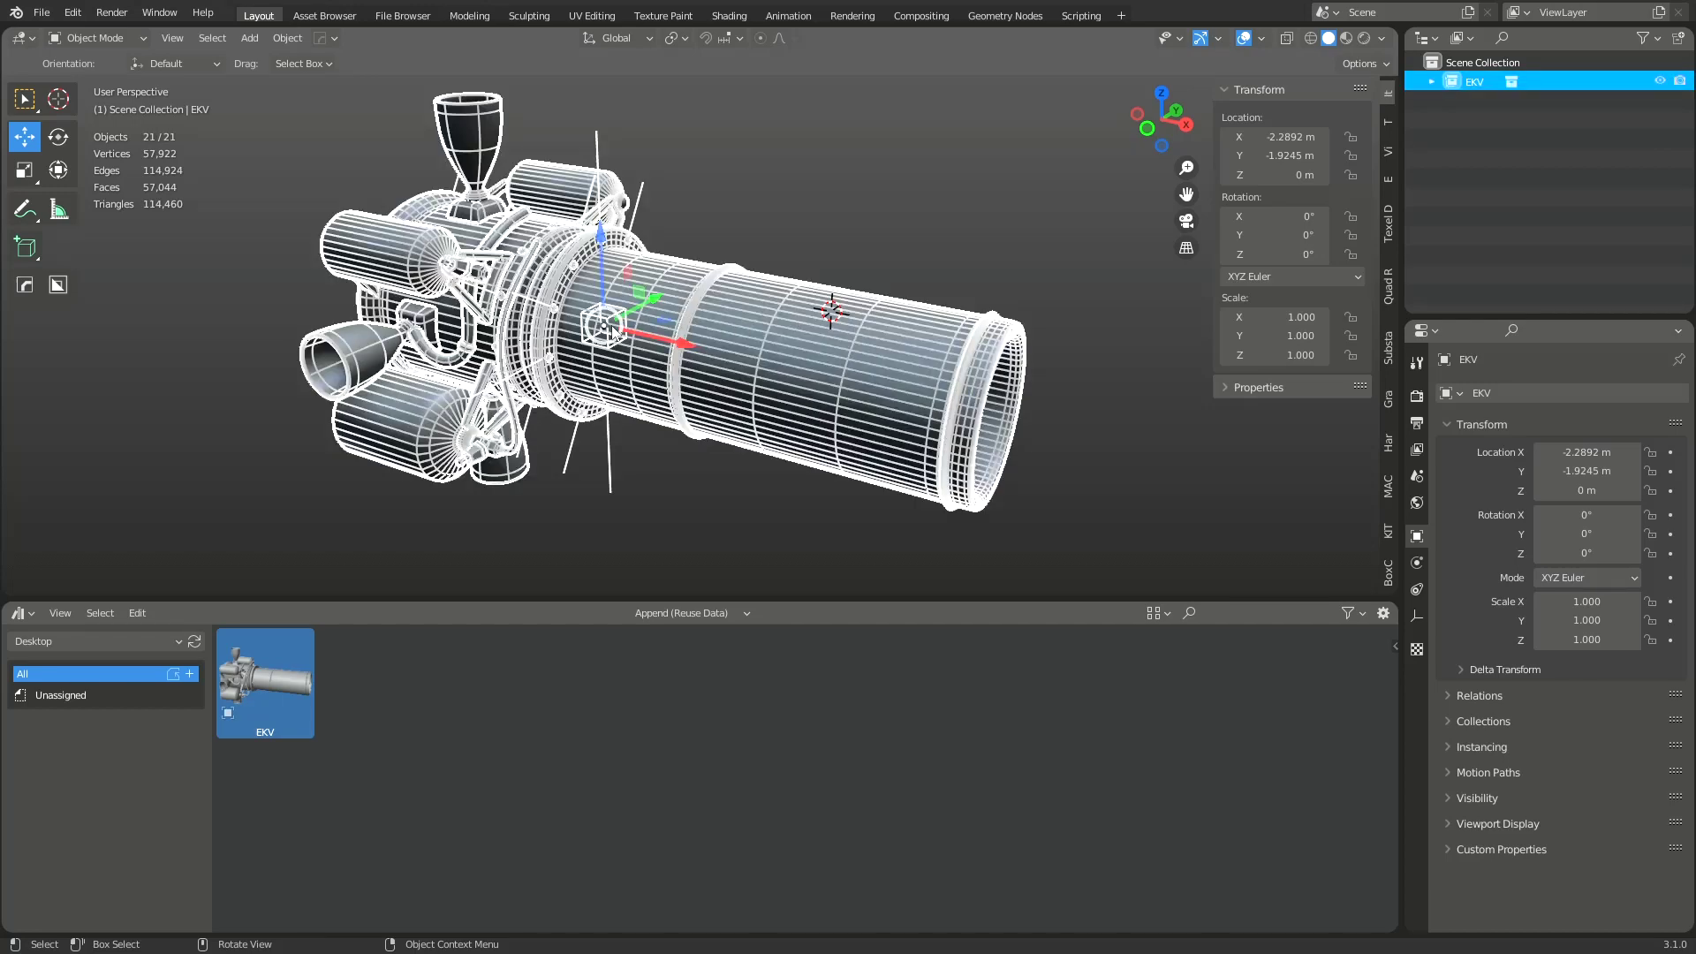
key(q)
click(730, 231)
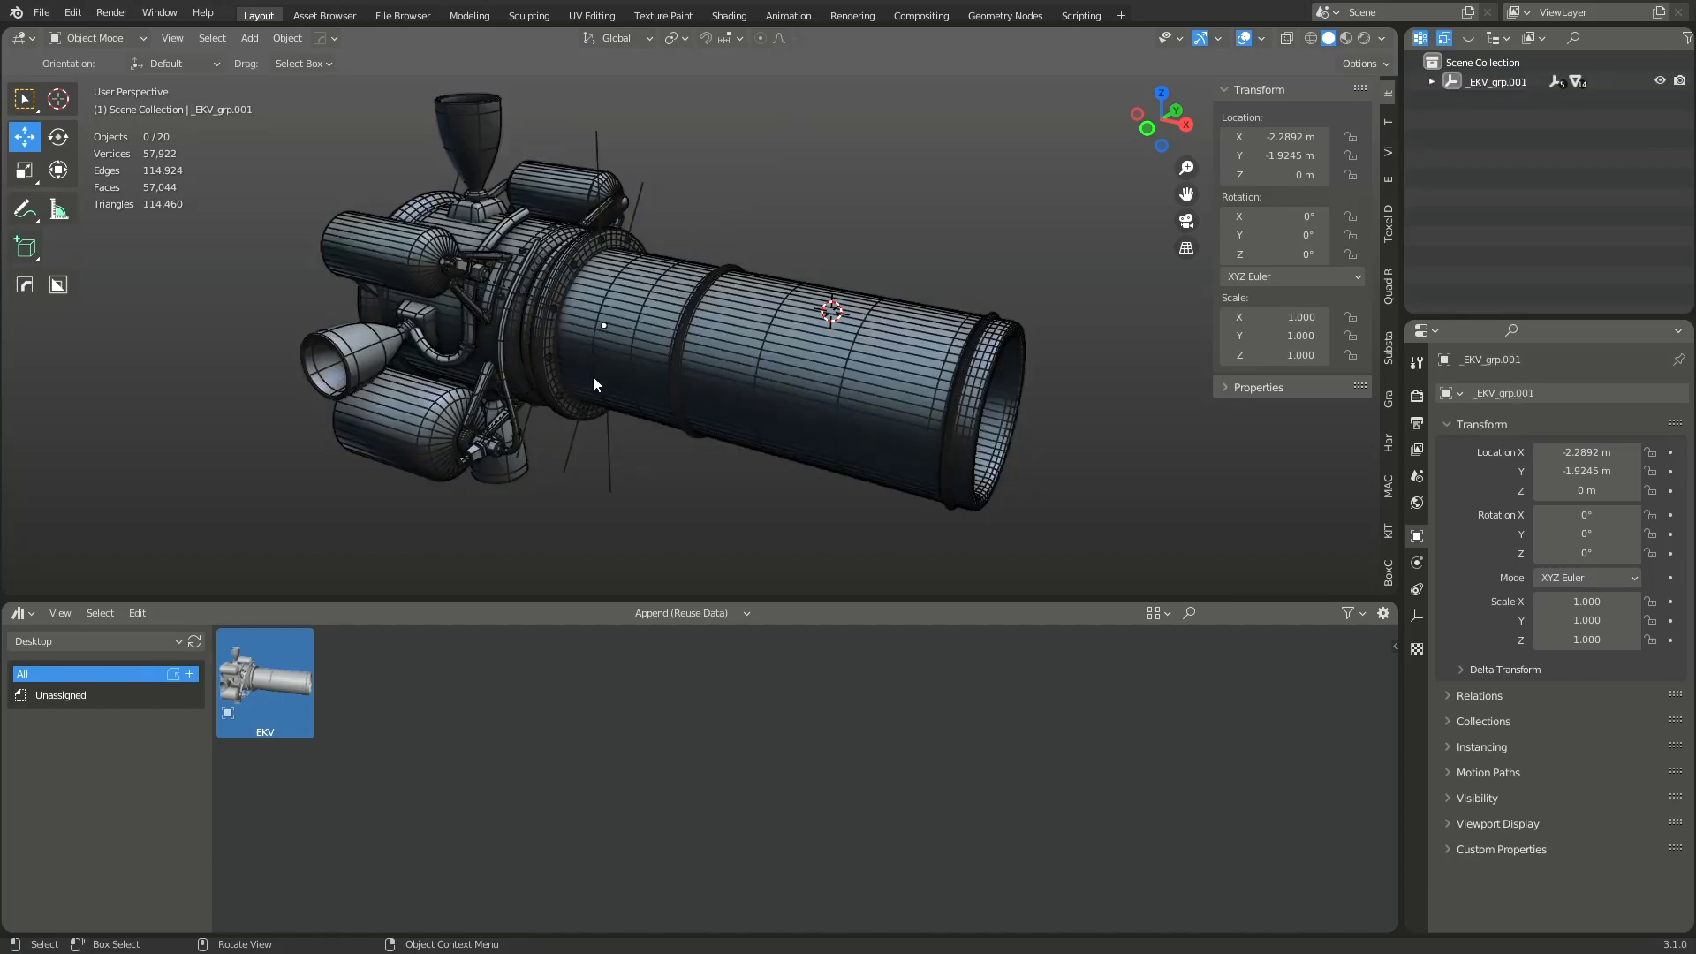
Step: Rotate the offset empty Empty.006 around the X axis
scroll(578, 452, up, 6)
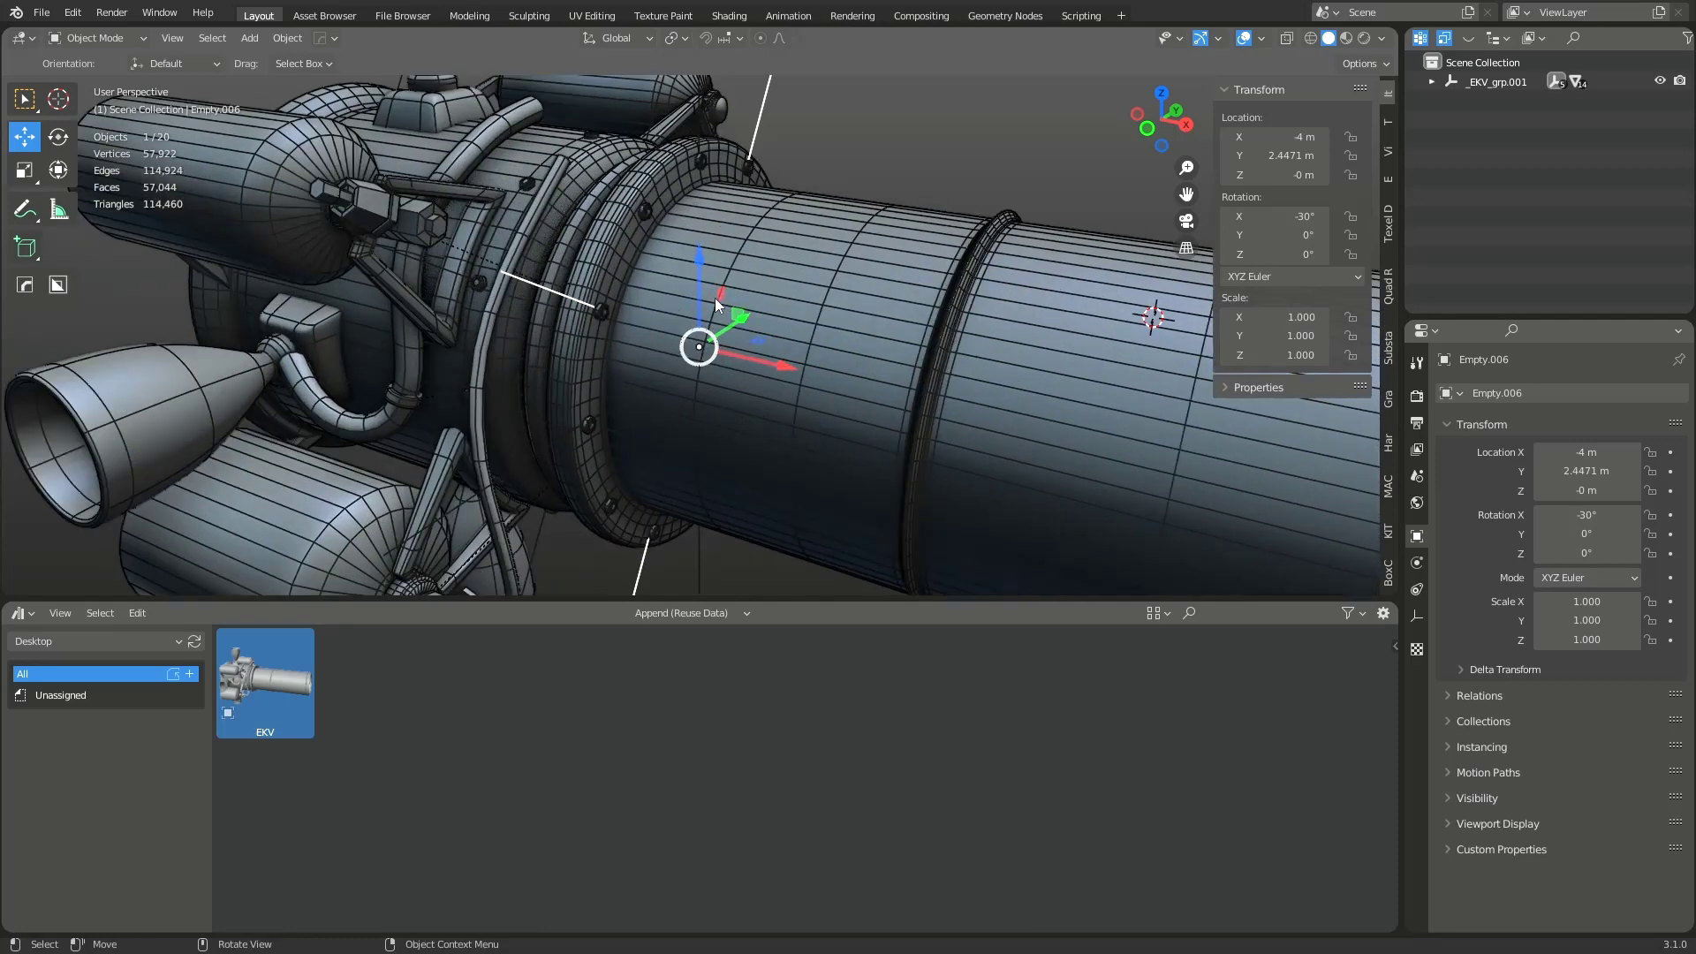
key(r)
key(x)
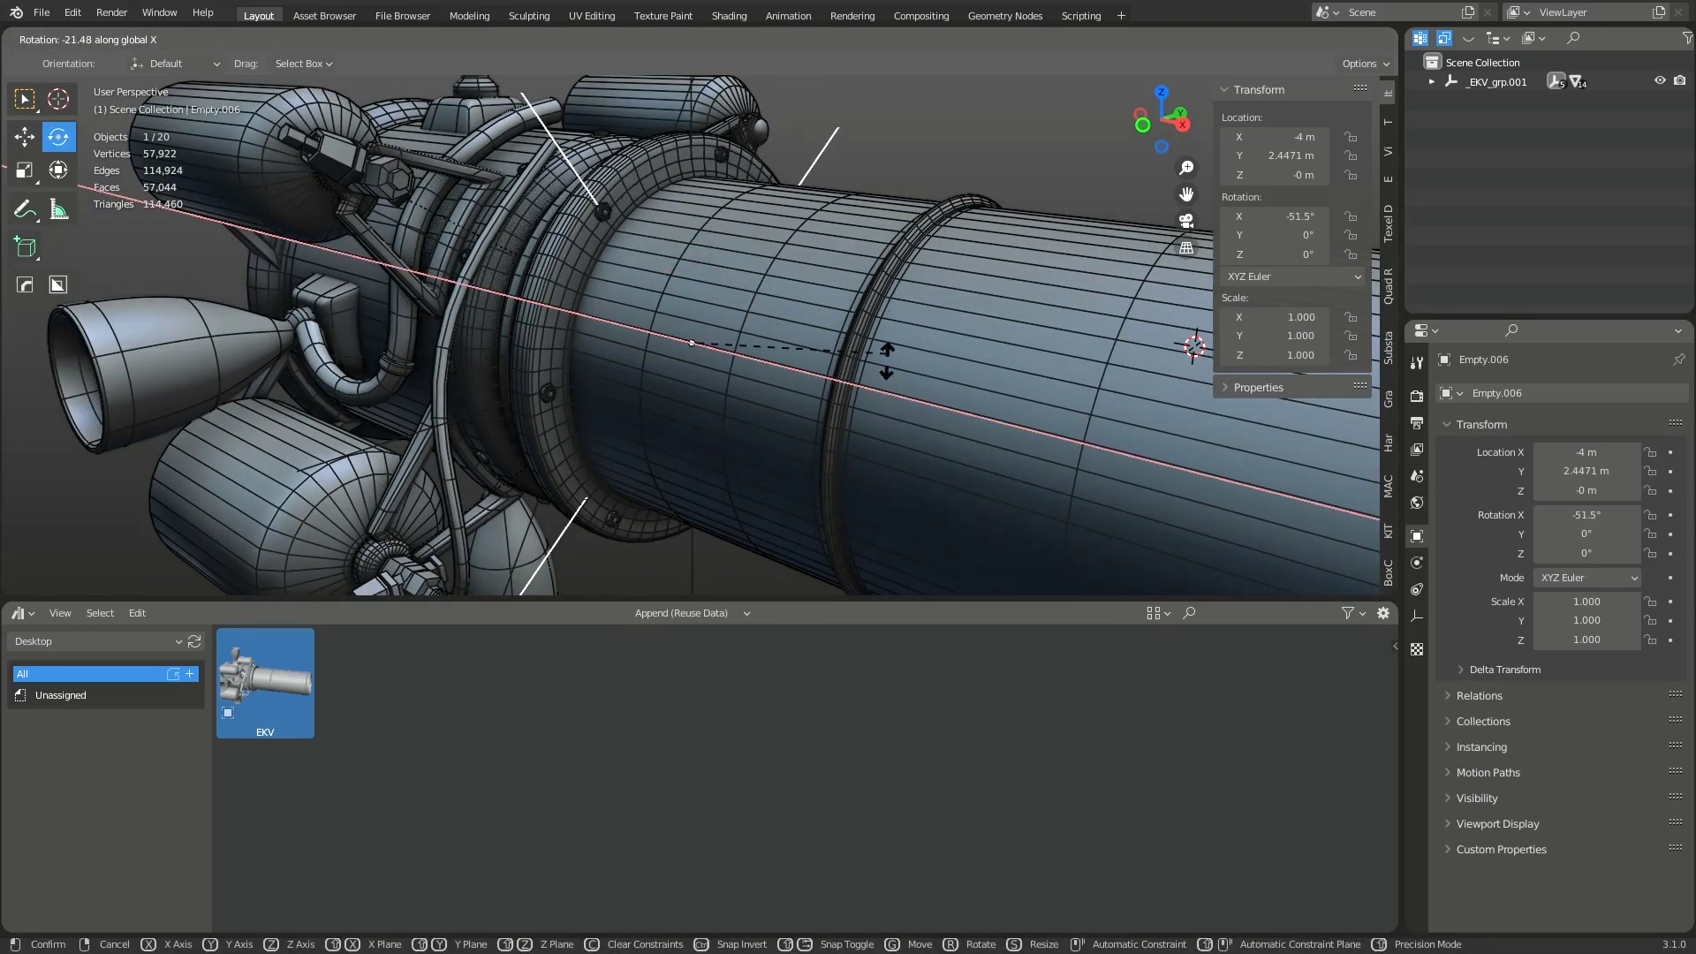
click(811, 230)
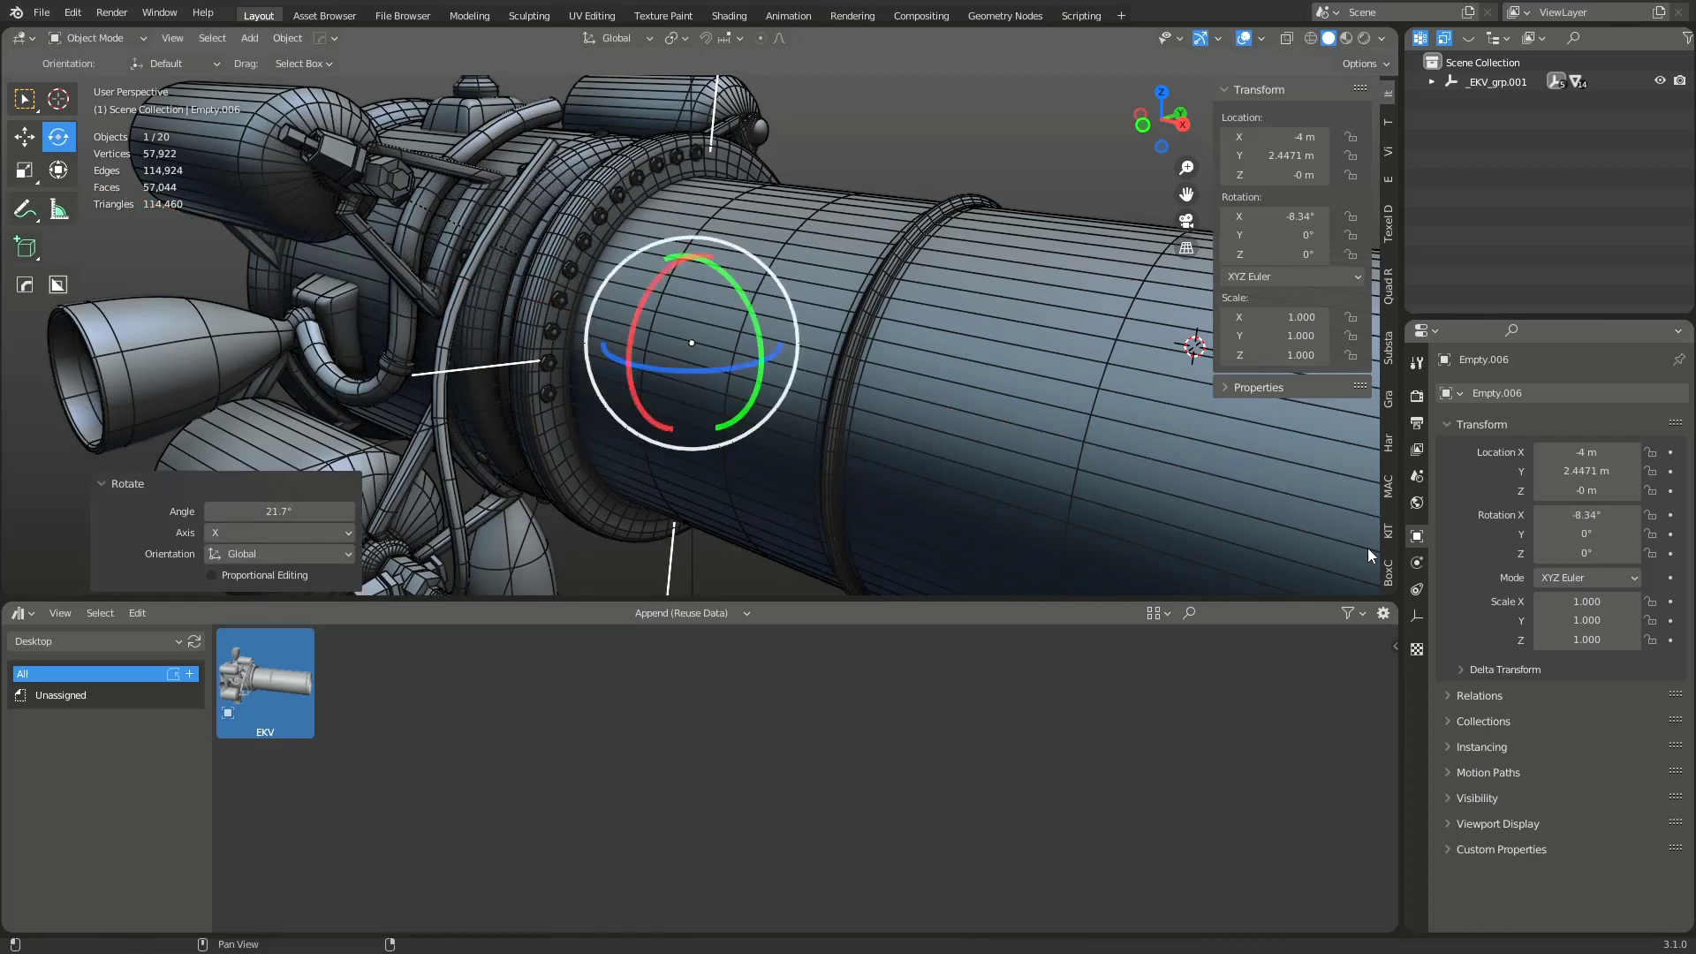
Step: Set Cylinder.015's Array modifier count to 43 so the bolts form a full ring
click(555, 332)
mouse_move(1595, 476)
mouse_down()
mouse_move(1679, 476)
mouse_move(1601, 476)
mouse_up()
click(1648, 480)
key(Return)
key(grave)
click(921, 135)
scroll(979, 257, down, 5)
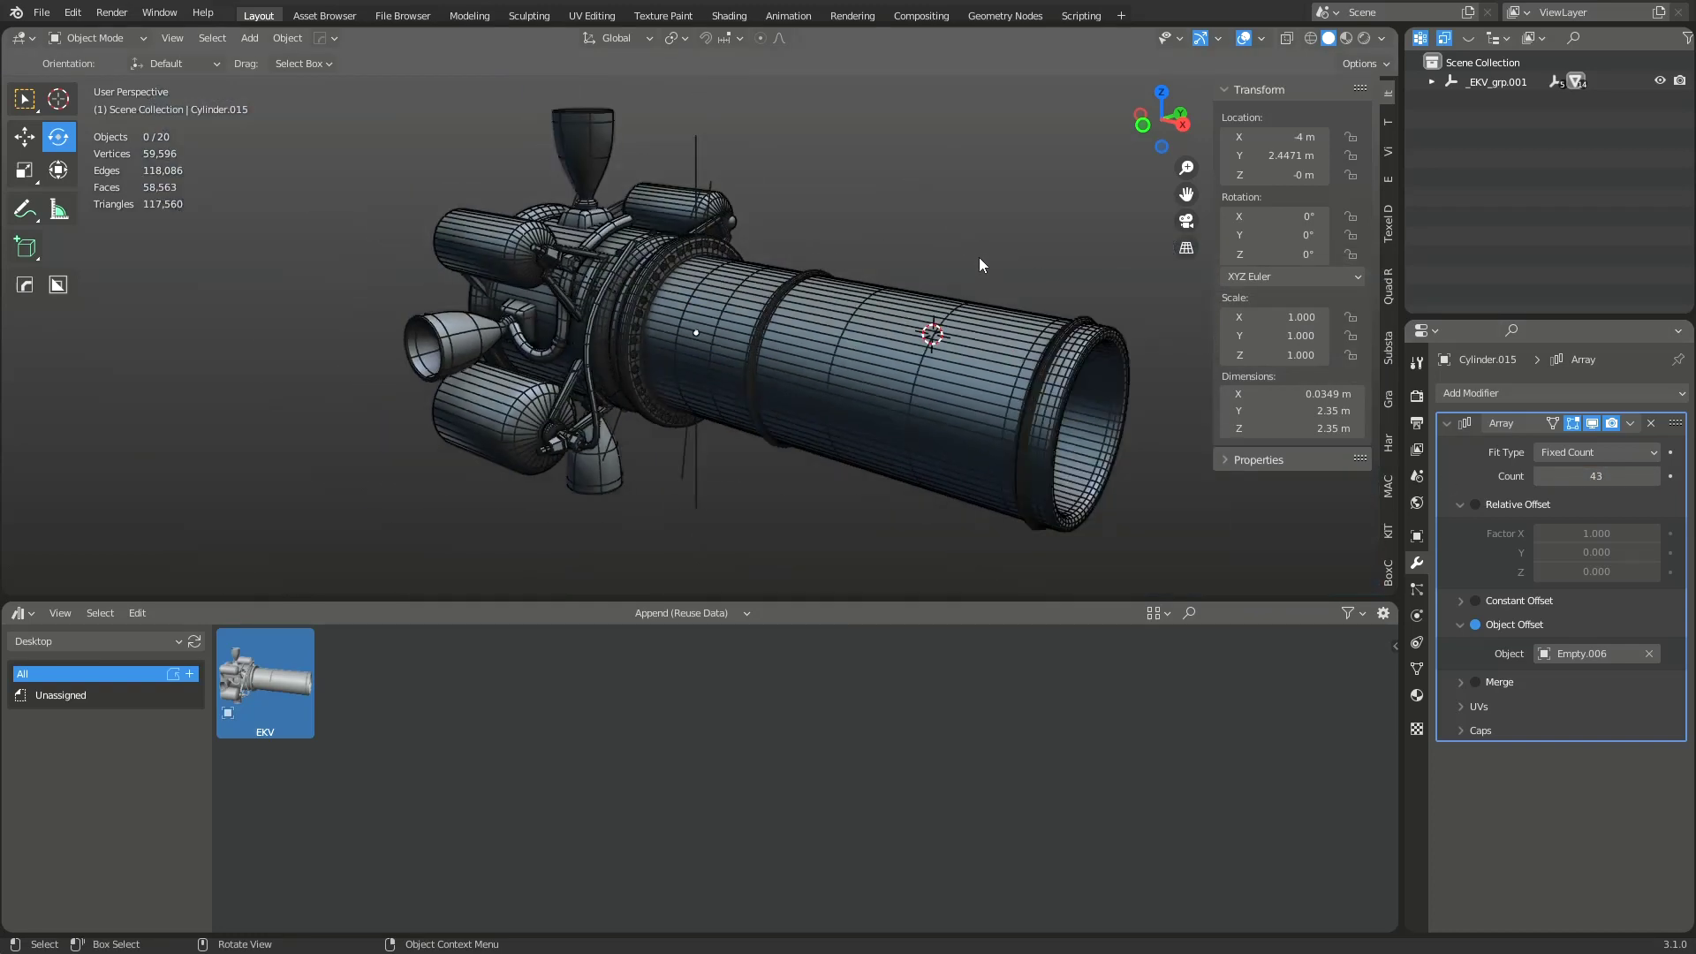
ctrl+middle_drag(979, 257, 878, 318)
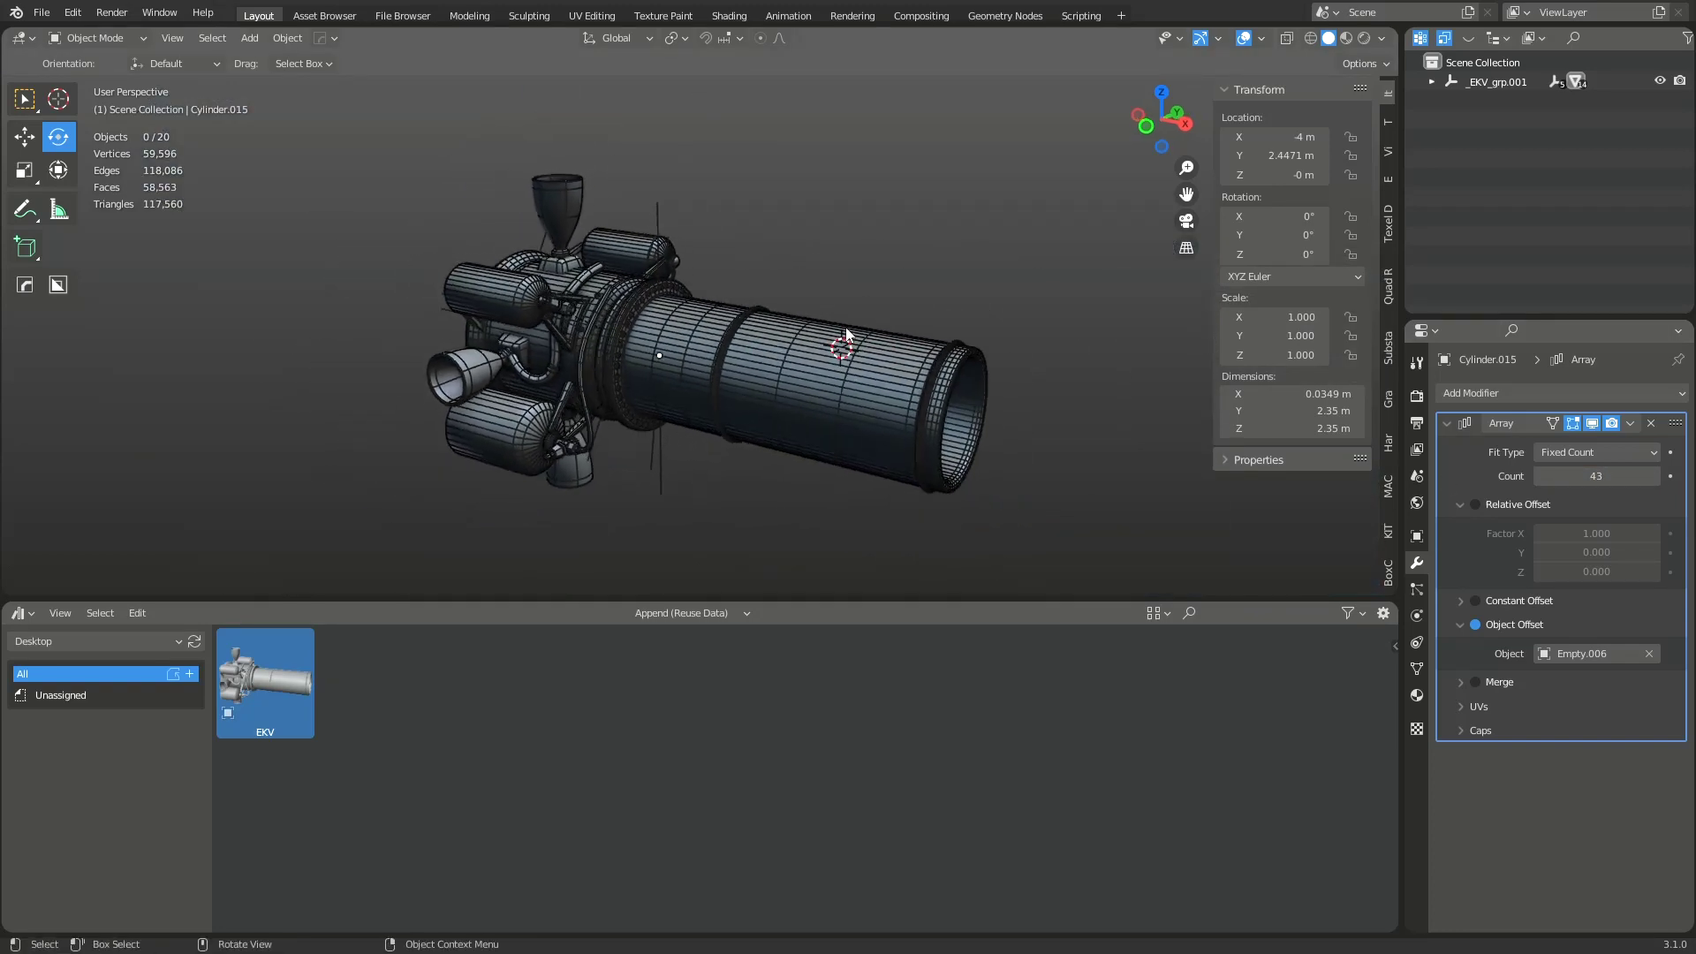